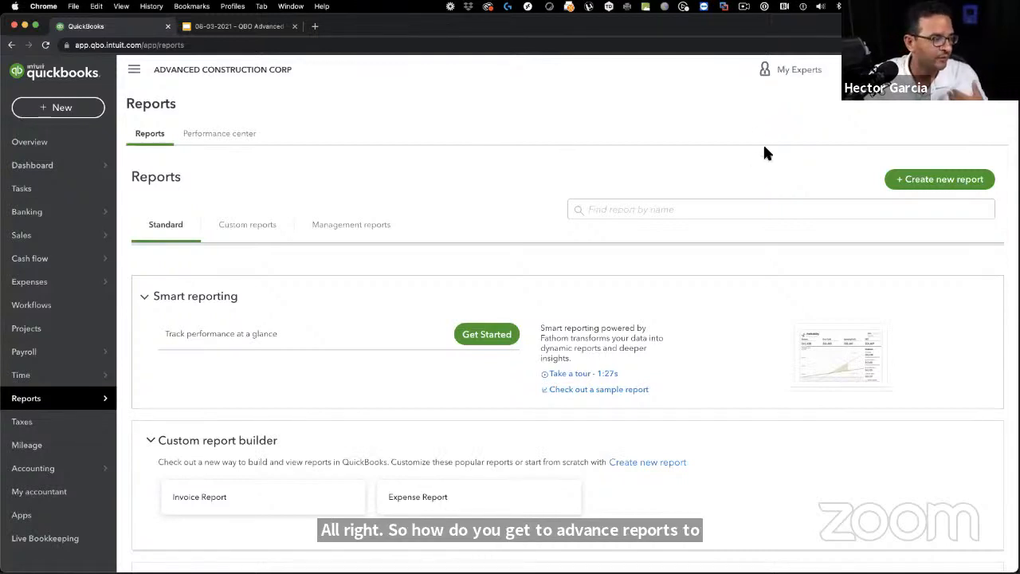
Step: Check which QuickBooks subscription plan the company has in the billing settings, and return to the reports list
left_click(945, 70)
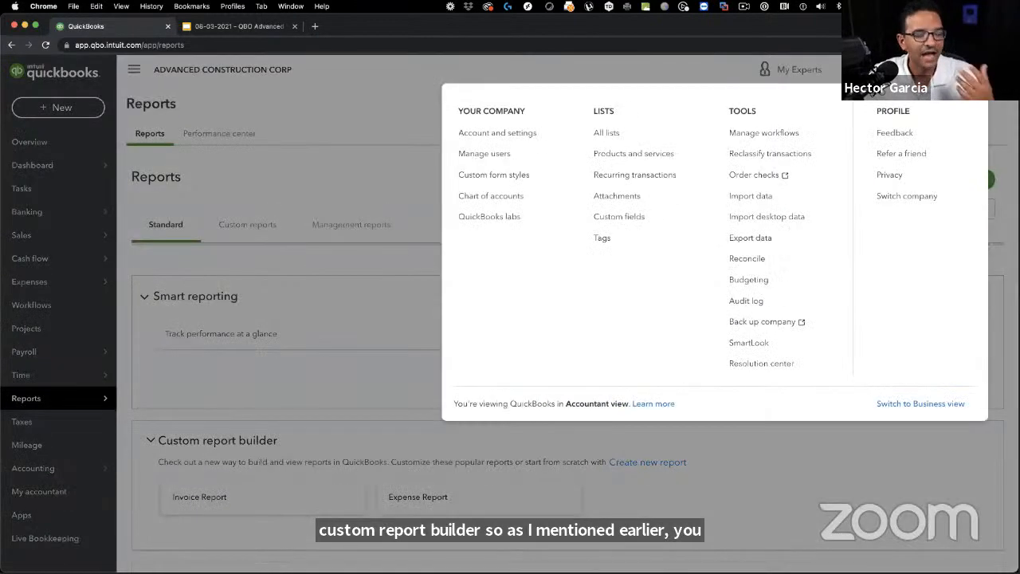
left_click(489, 140)
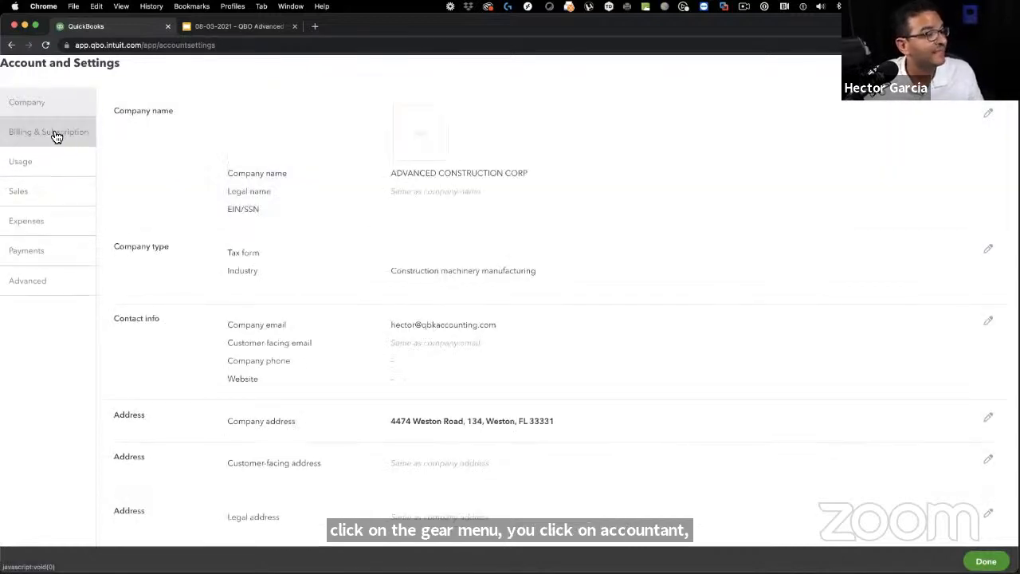
left_click(54, 135)
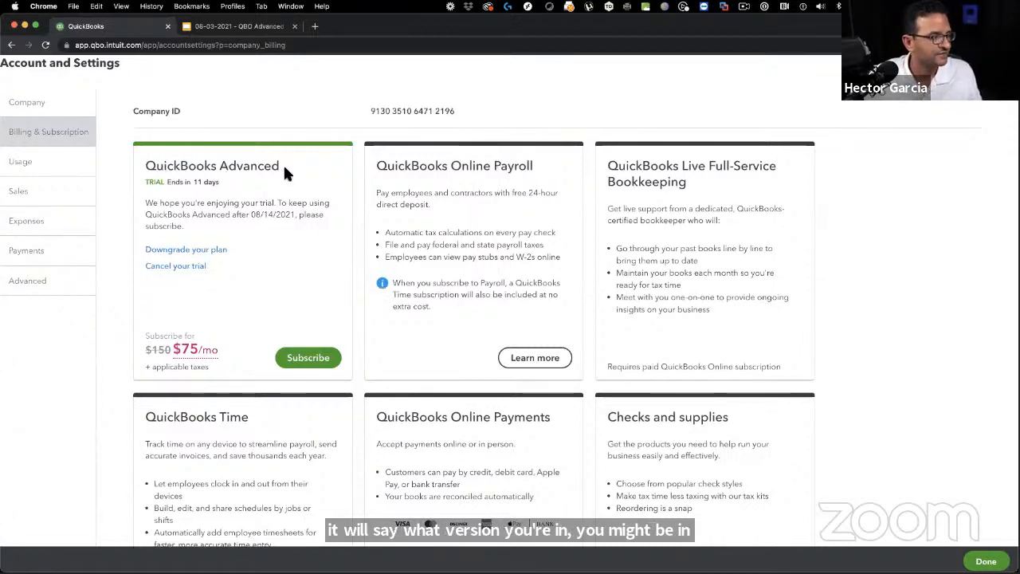
left_click_drag(270, 166, 211, 165)
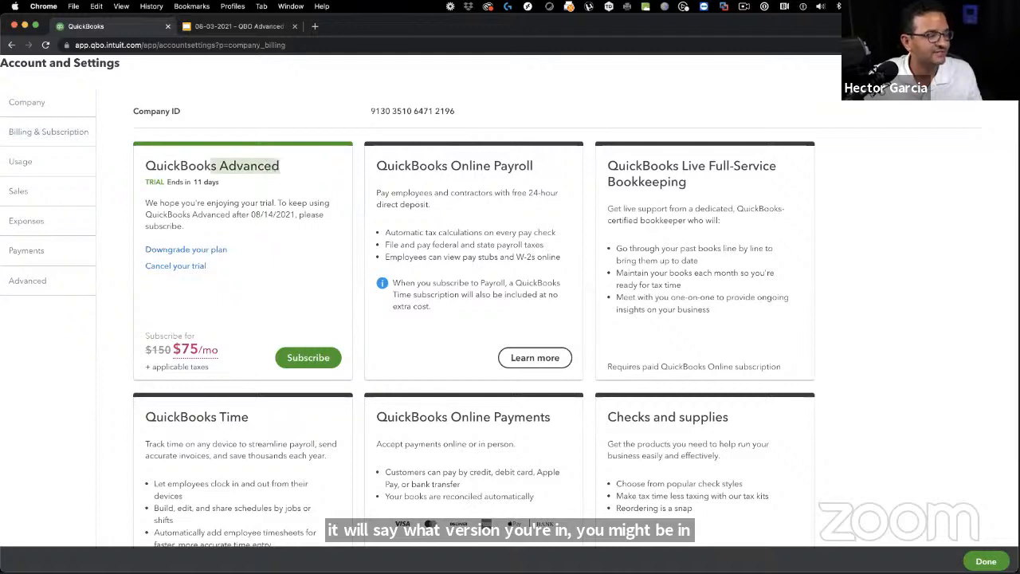
left_click(985, 561)
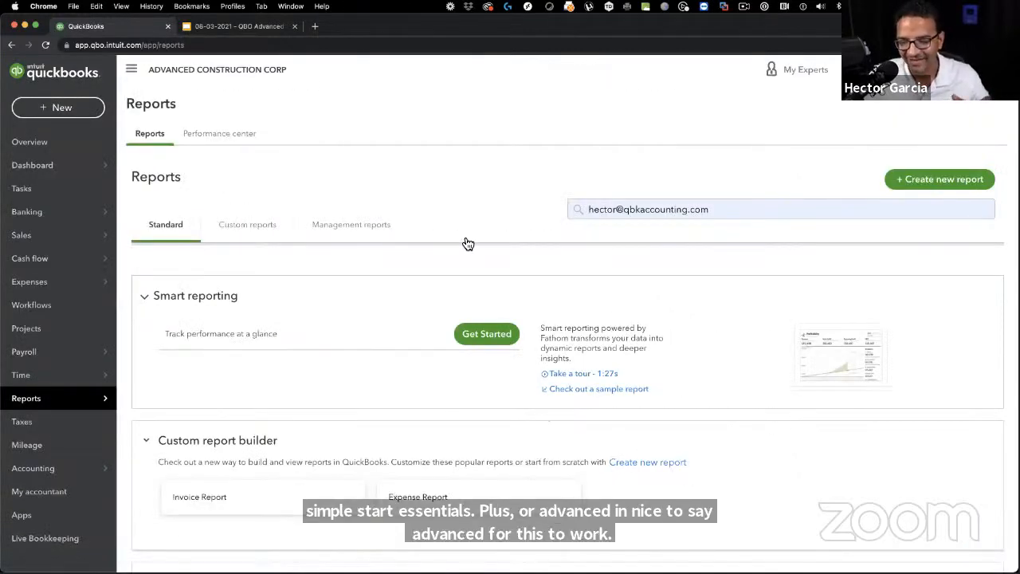
Step: Open the Invoice Report template from the custom report builder section of the standard reports
mouse_move(22, 402)
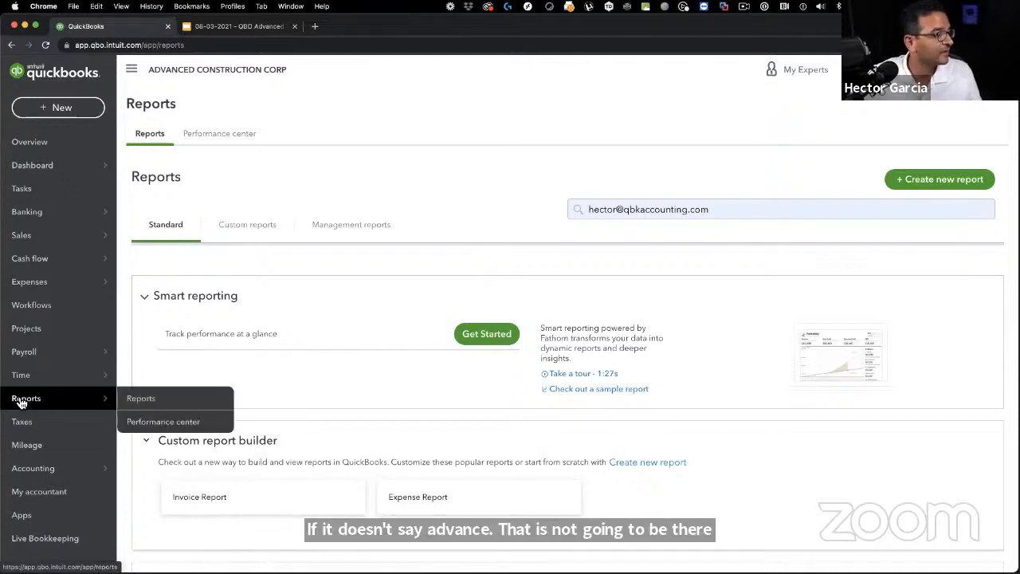
left_click(164, 407)
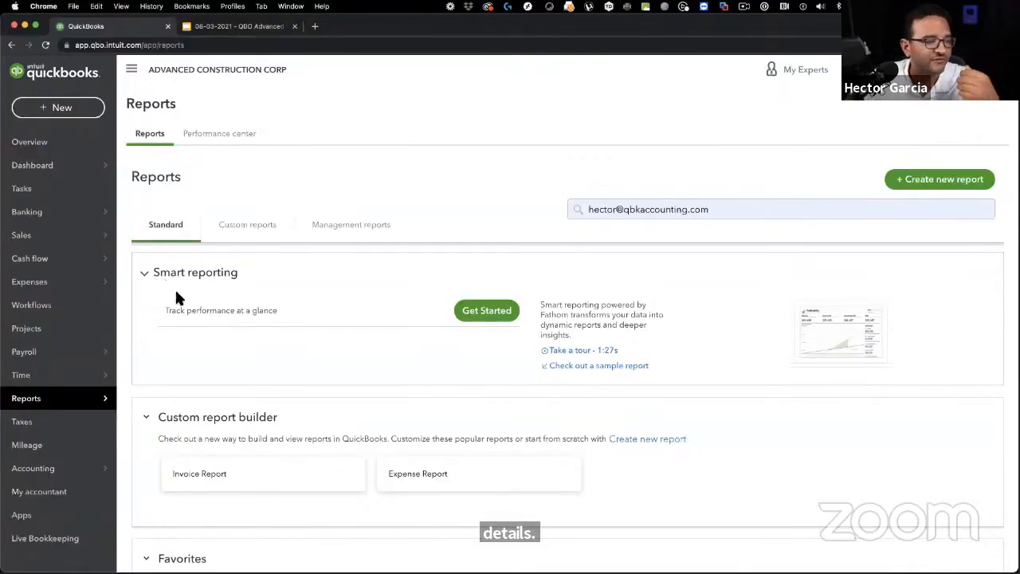
scroll(721, 386, "down", 3)
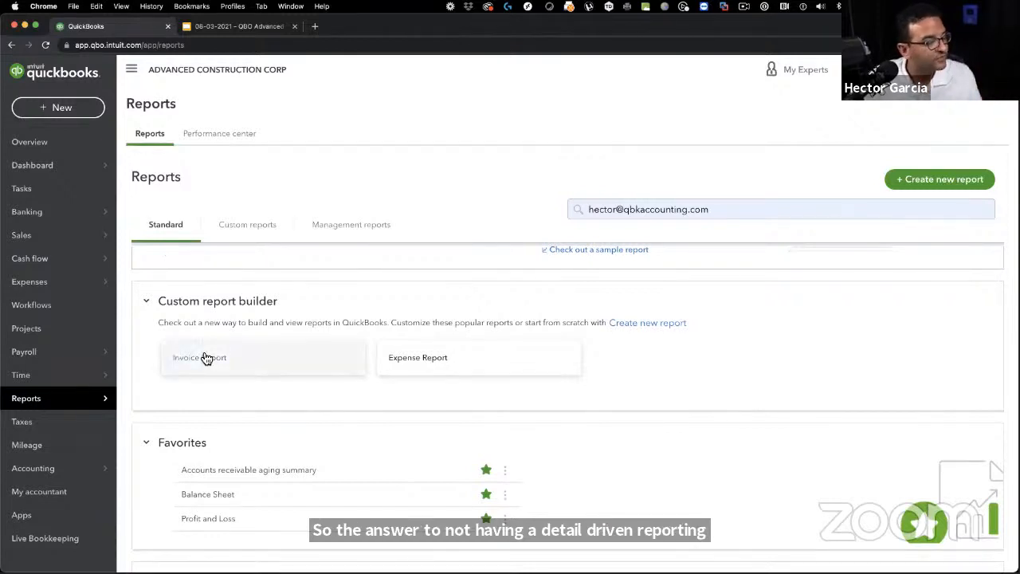
scroll(206, 357, "up", 1)
scroll(173, 316, "up", 1)
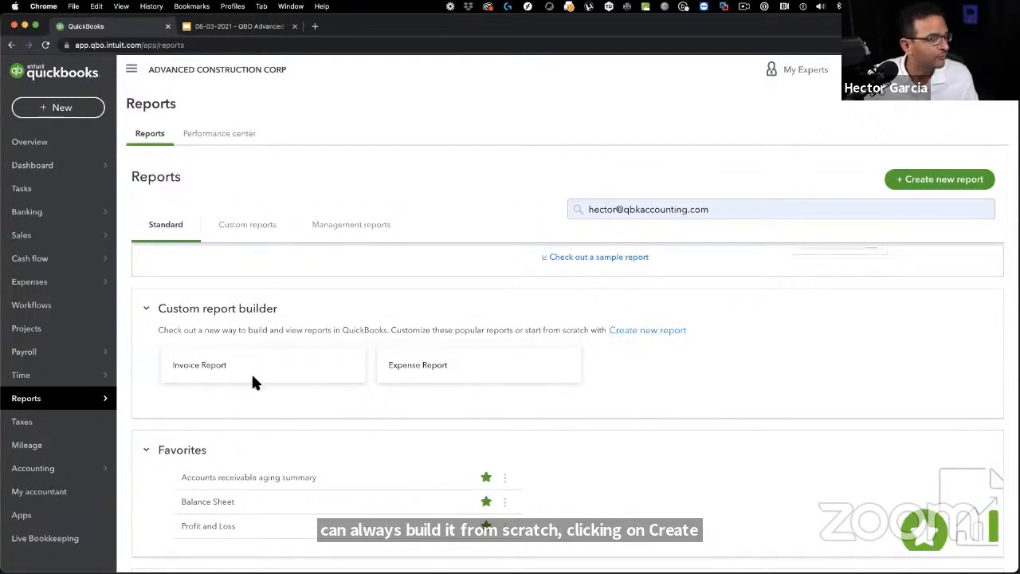
left_click(222, 383)
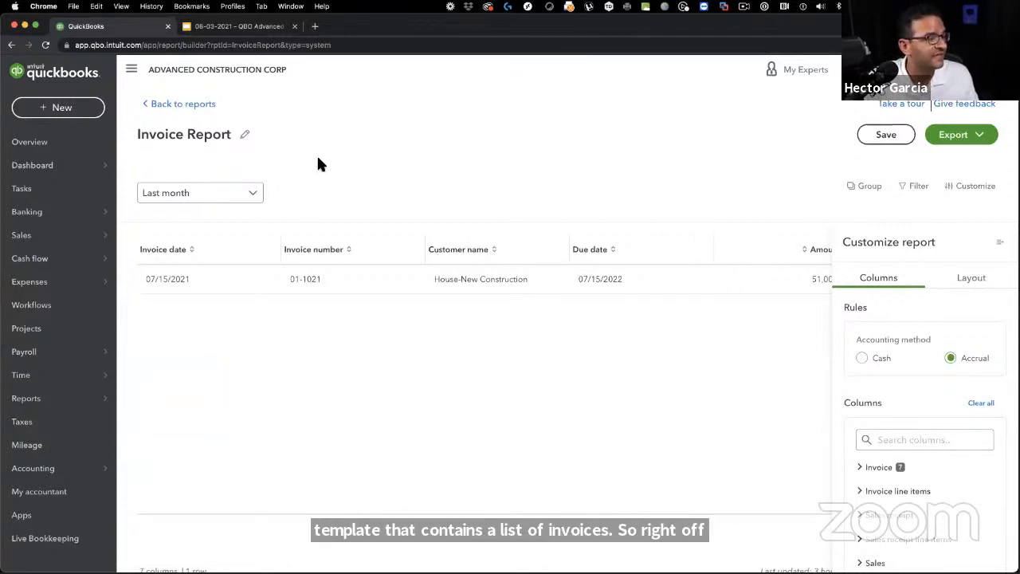
Step: Rename the invoice report as "This Years Sales by Item"
left_click(246, 137)
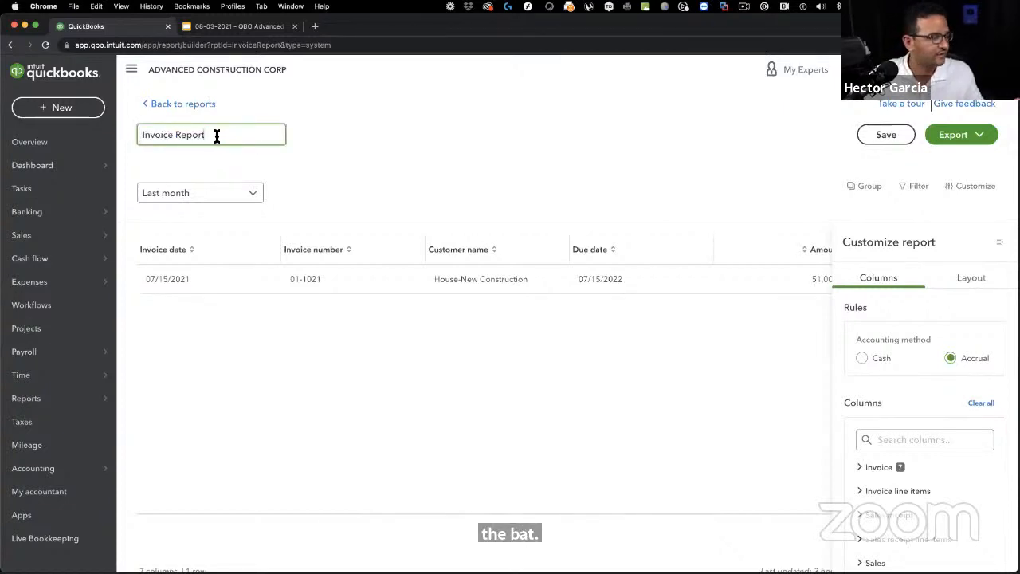
left_click_drag(216, 134, 108, 137)
type("This ")
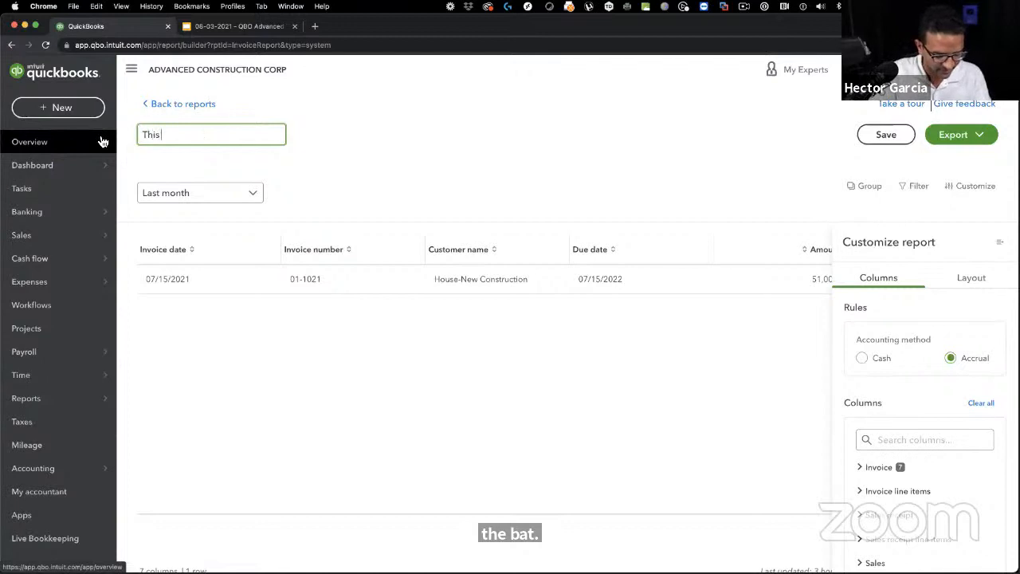
type("Years S")
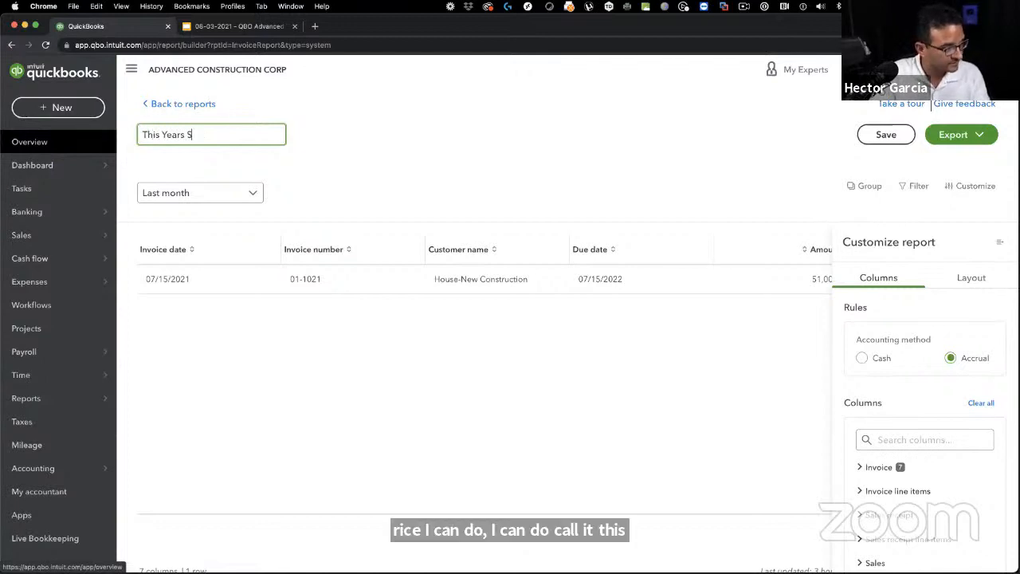
type("ales")
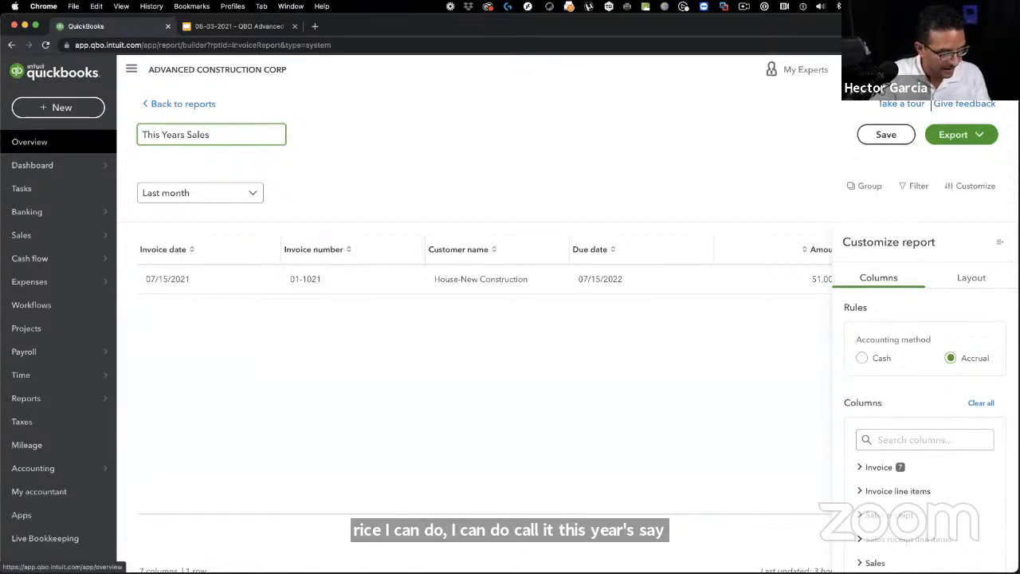
type(" by Item")
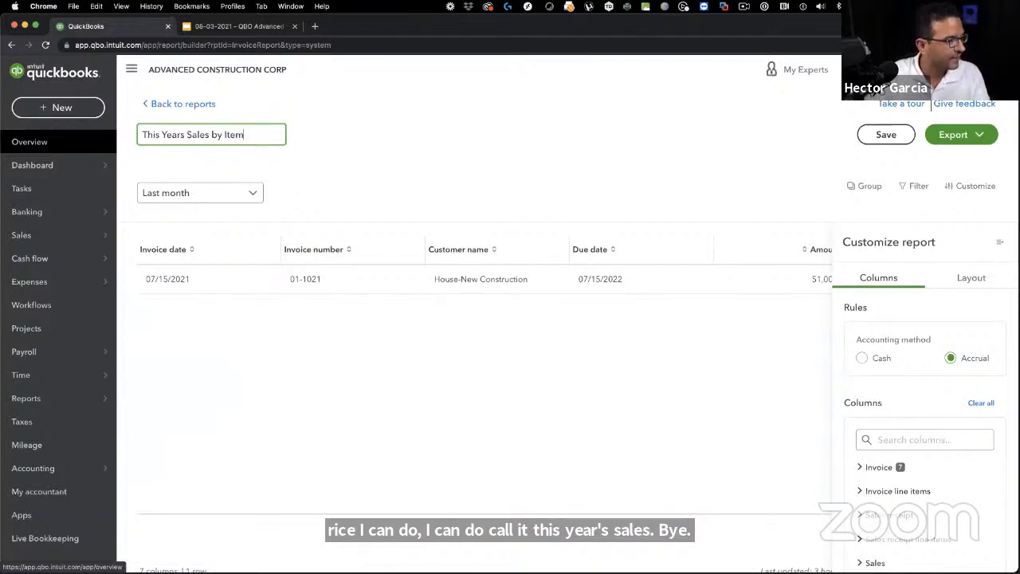
left_click(340, 201)
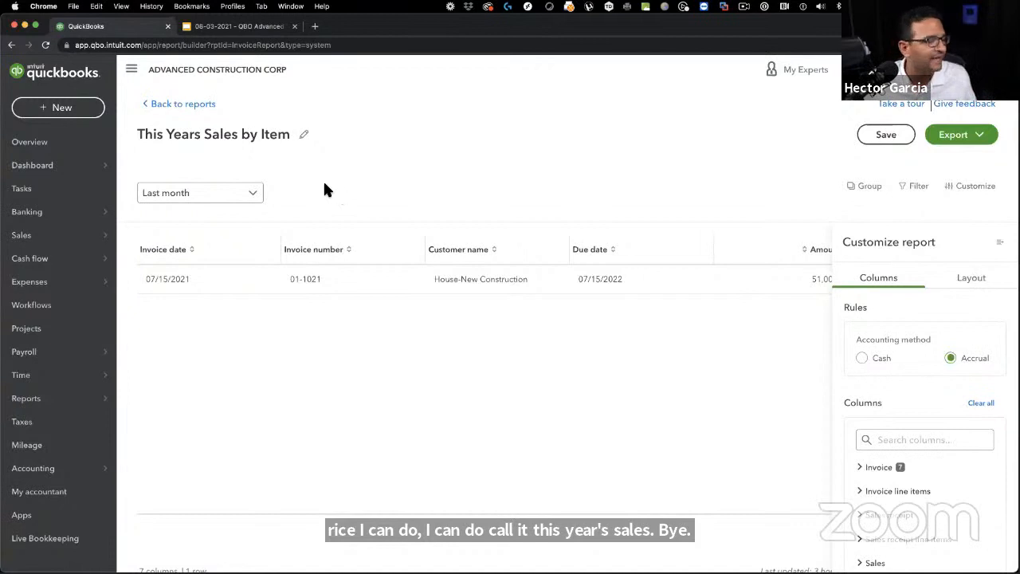
Step: Set the report's date range to This fiscal year
left_click(182, 193)
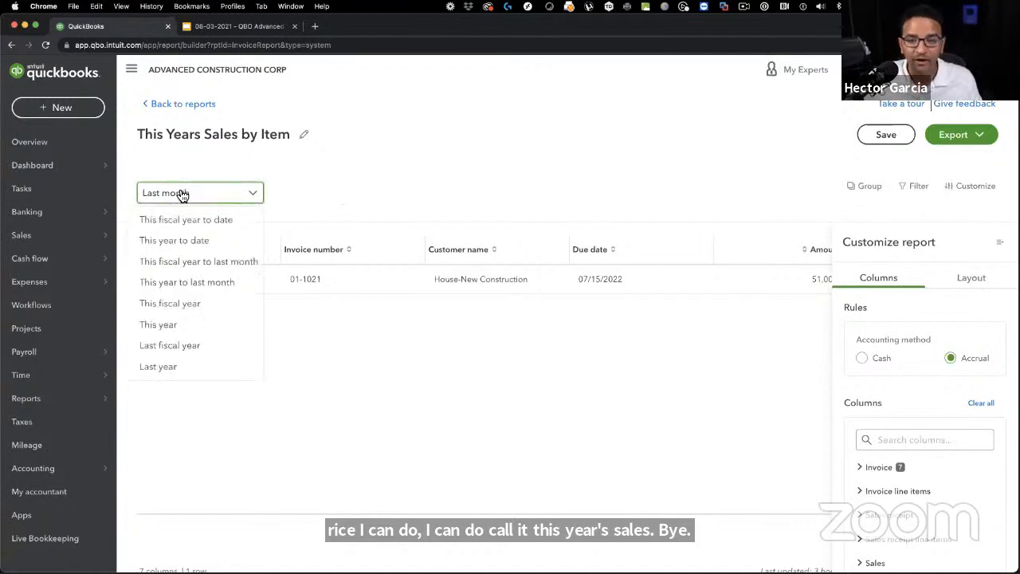
scroll(211, 280, "down", 5)
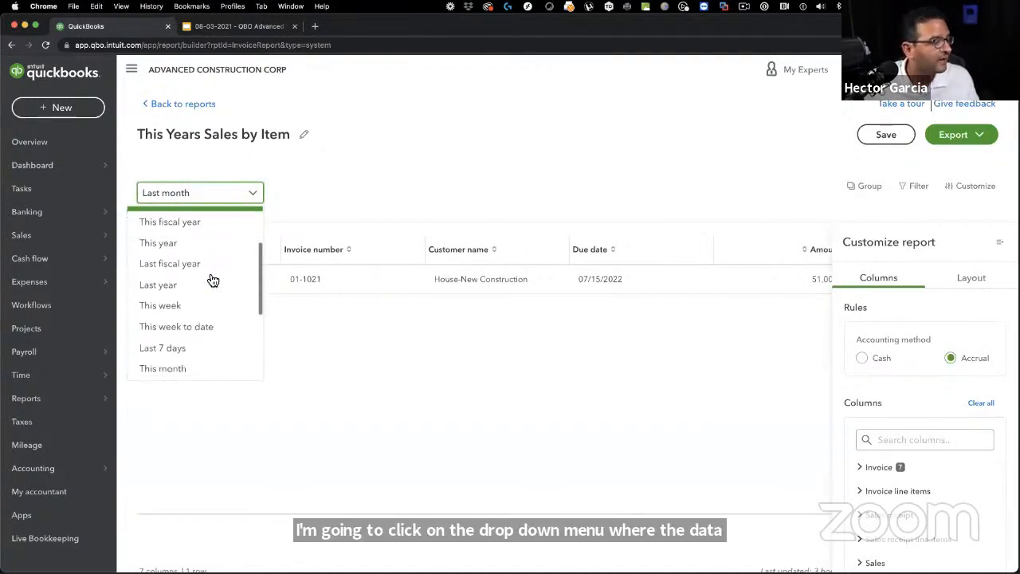
scroll(211, 280, "up", 5)
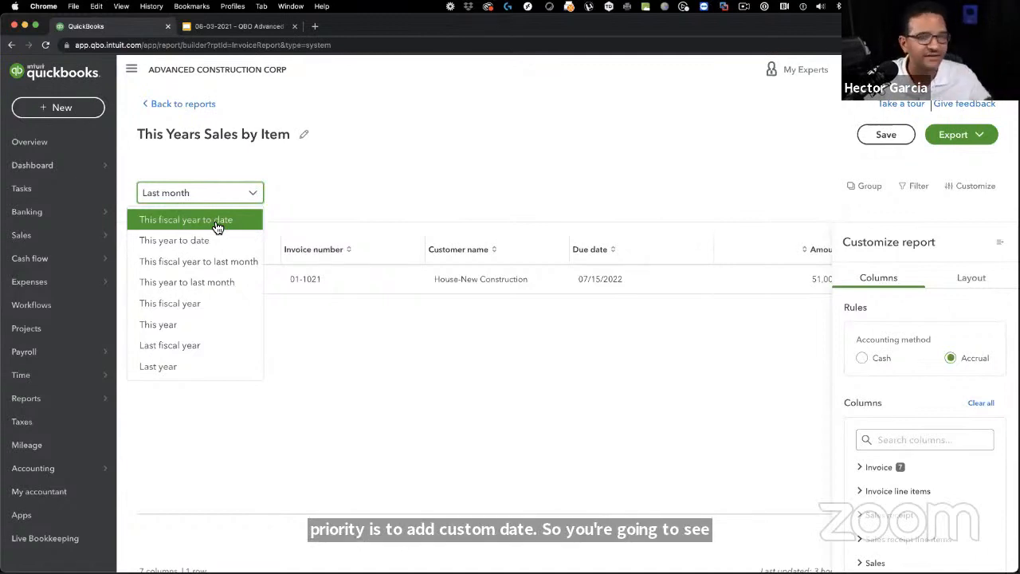
scroll(217, 228, "down", 1)
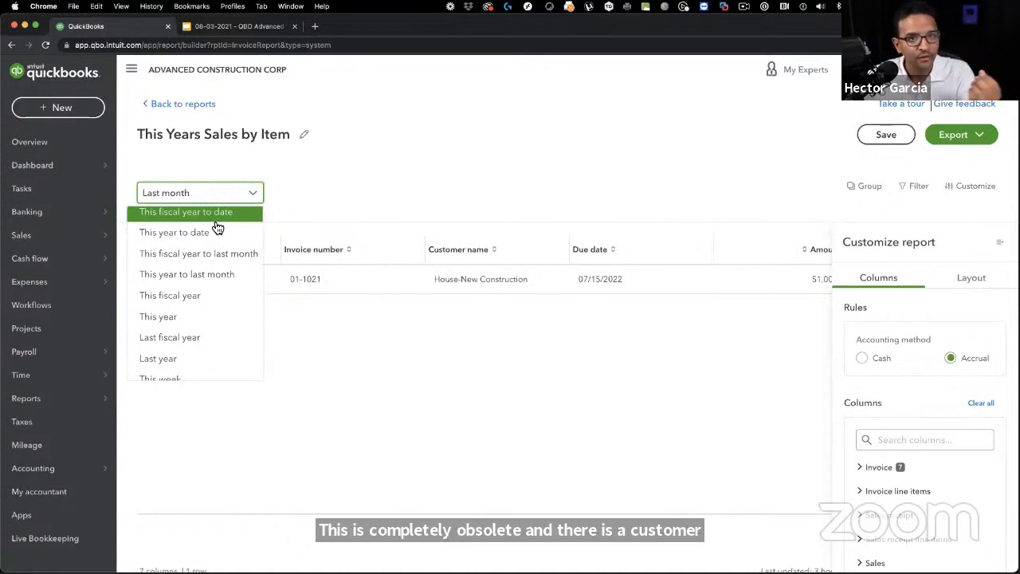
scroll(217, 228, "up", 1)
scroll(209, 230, "down", 1)
scroll(208, 234, "up", 1)
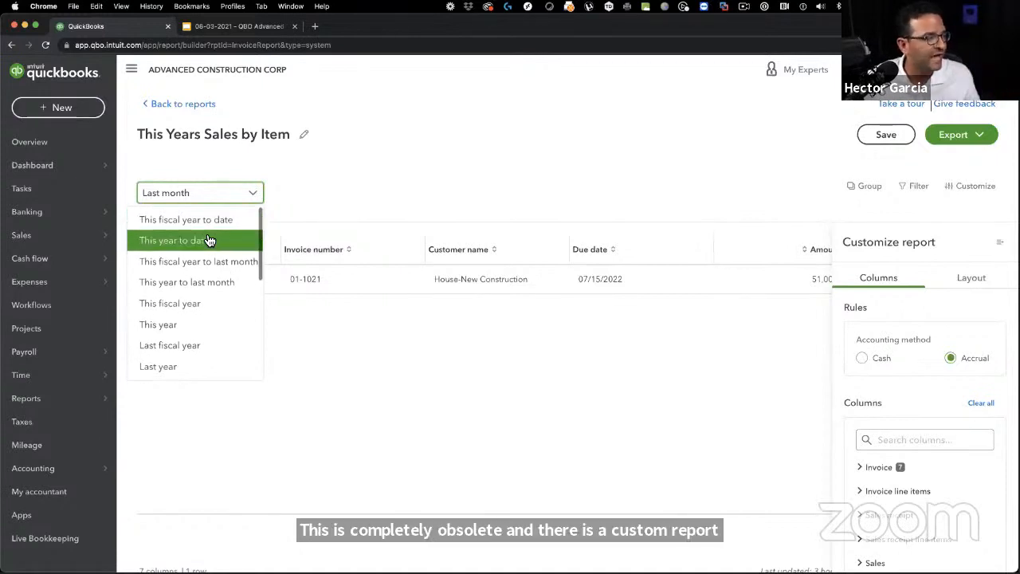
left_click(191, 304)
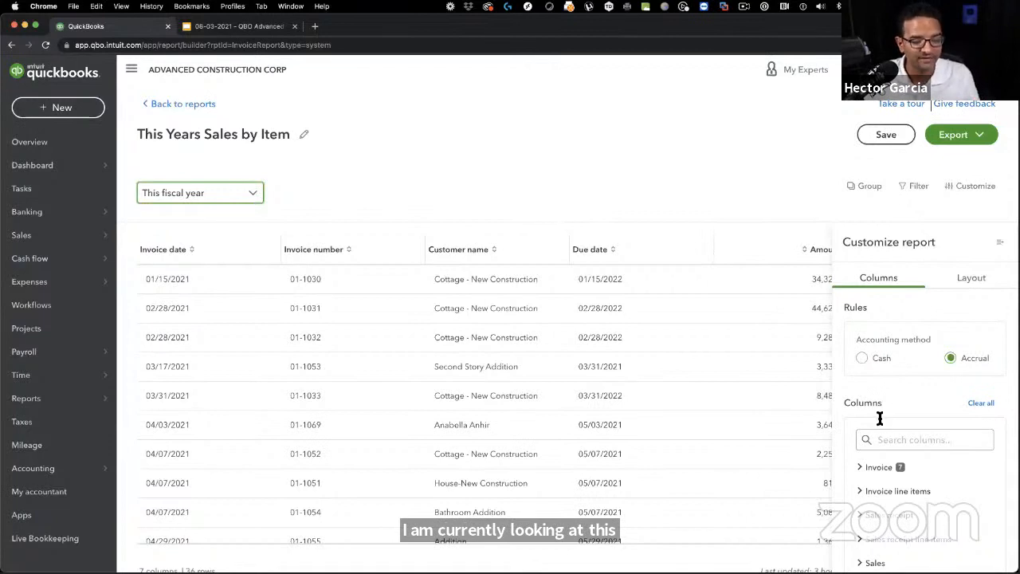
Step: Remove the Due date and Amount columns of the Invoice group from the report
scroll(953, 468, "down", 3)
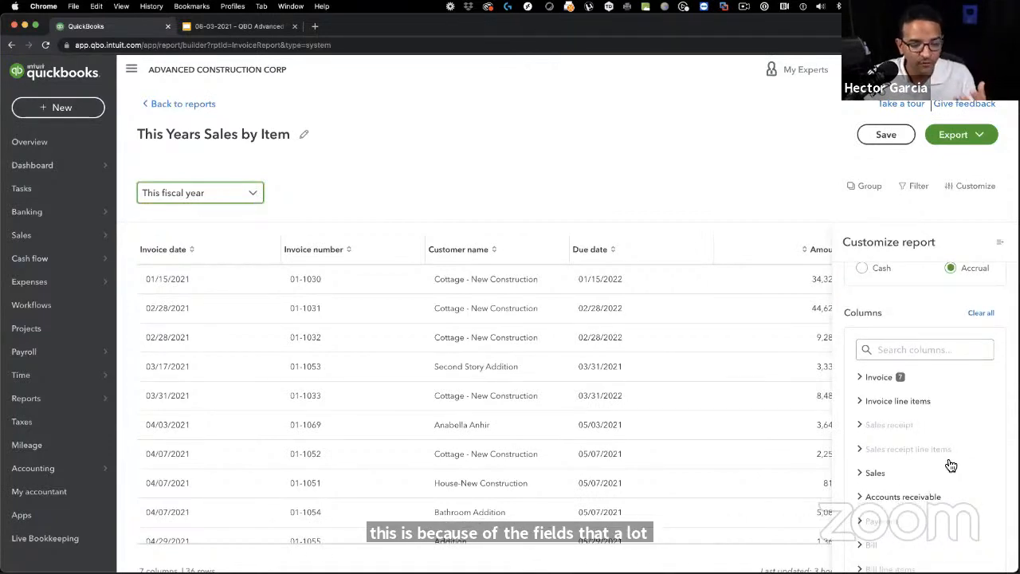
left_click(998, 243)
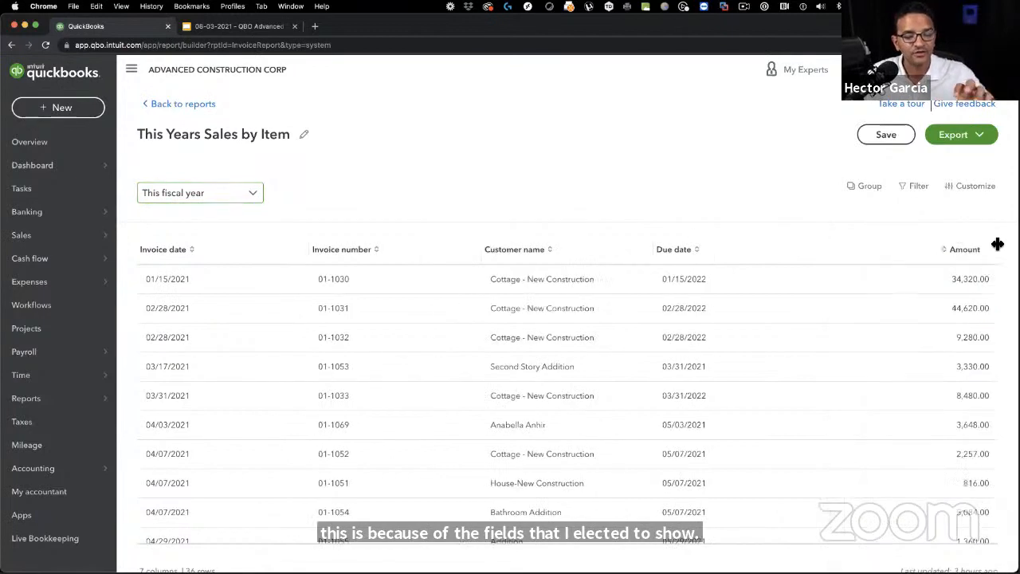
left_click(973, 187)
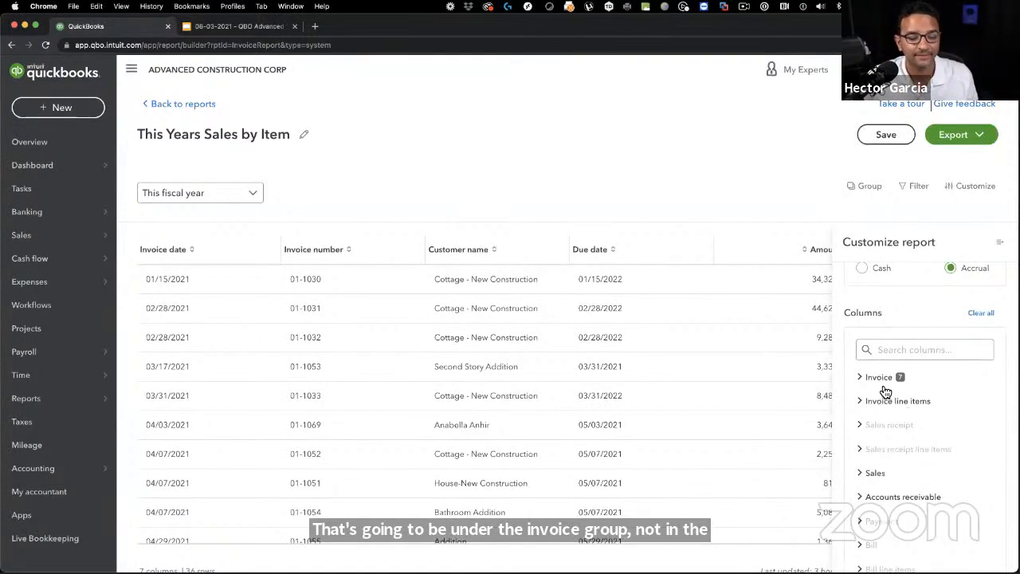
left_click(878, 377)
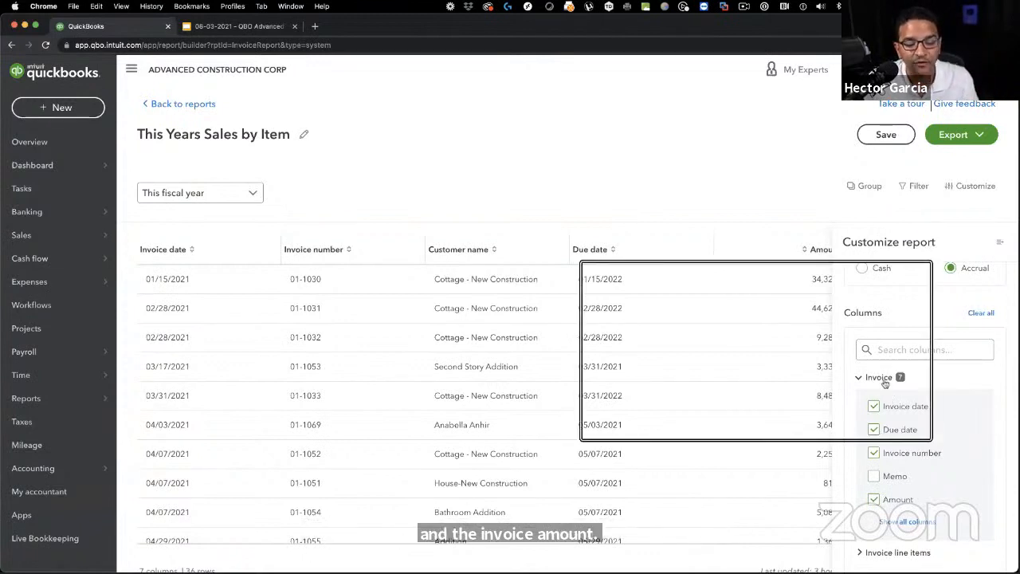
left_click(874, 430)
left_click(874, 499)
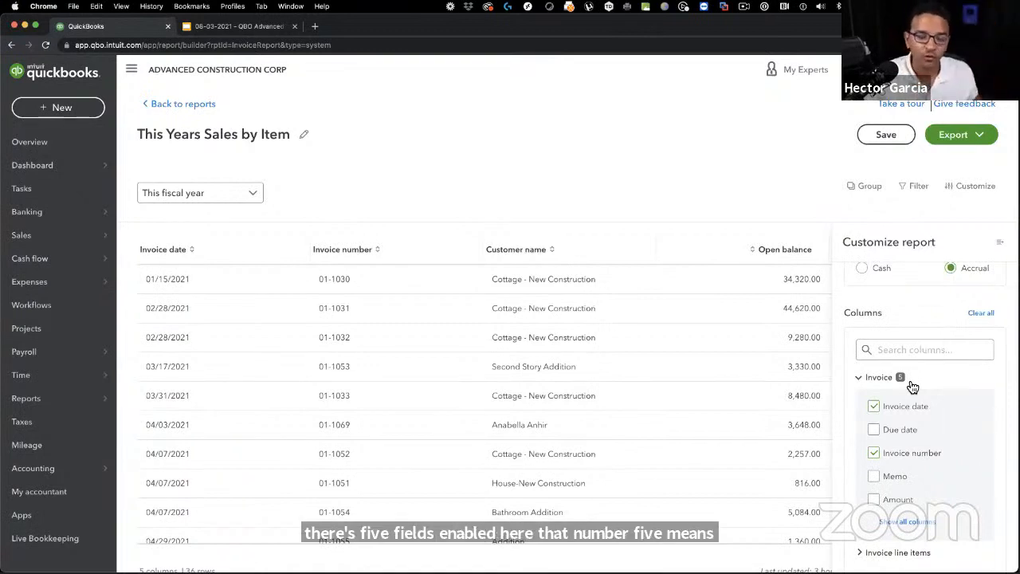
Step: Show all columns of the Invoice group, remove Open balance and Shipping date from the report, and close the customization settings
scroll(912, 398, "down", 1)
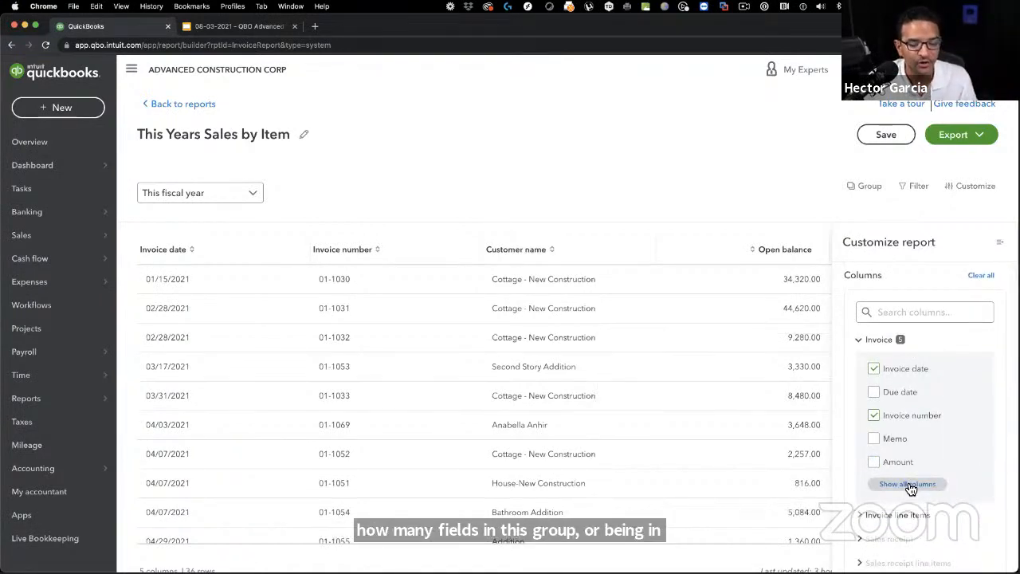
left_click(910, 483)
scroll(952, 435, "down", 5)
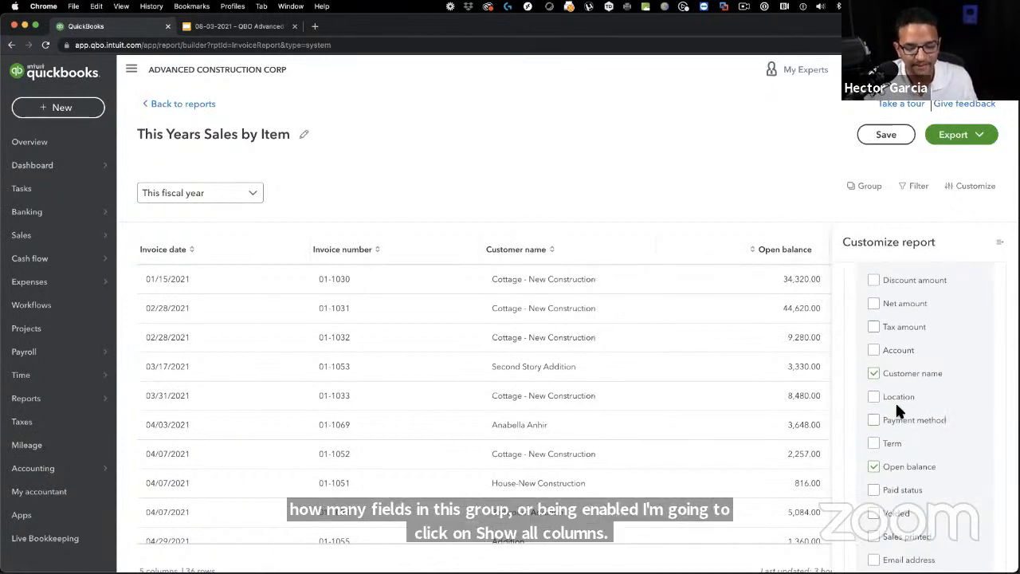
left_click(875, 468)
scroll(955, 465, "down", 3)
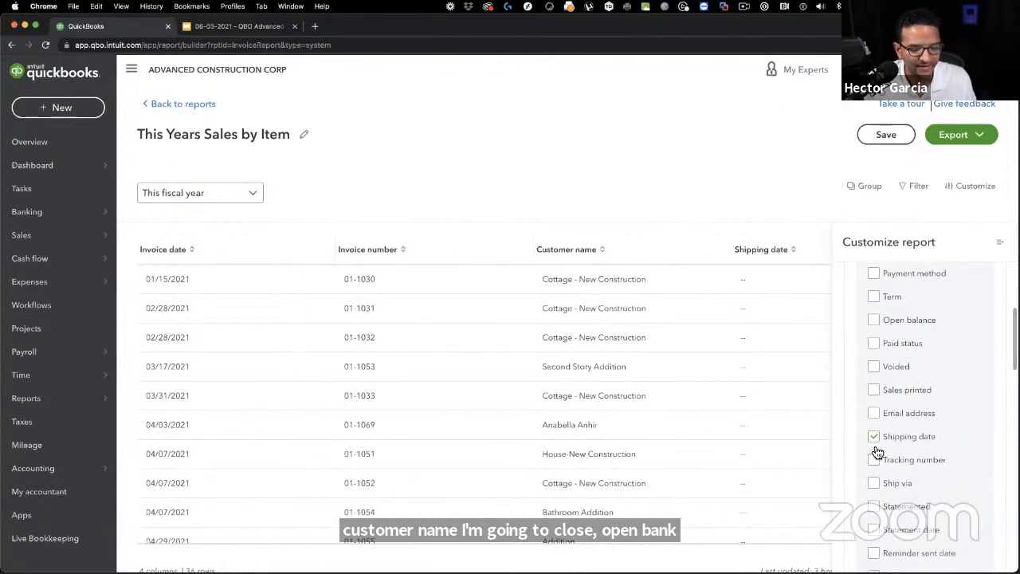
left_click(874, 436)
scroll(936, 410, "up", 2)
scroll(928, 392, "up", 5)
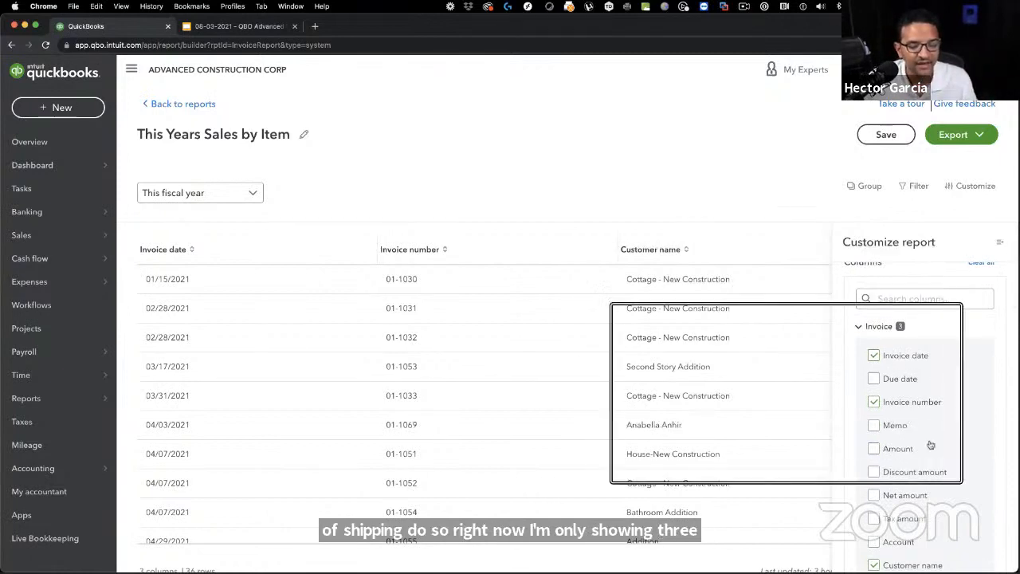
left_click(1000, 242)
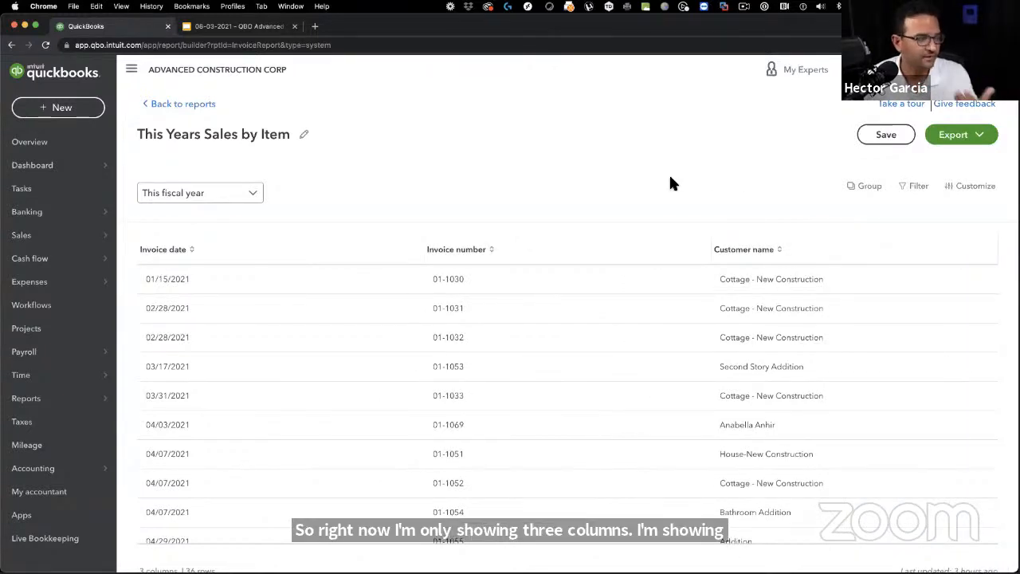
Step: Collapse the navigation sidebar and add the Product/Service column of the Invoice line items group to the report
left_click(131, 69)
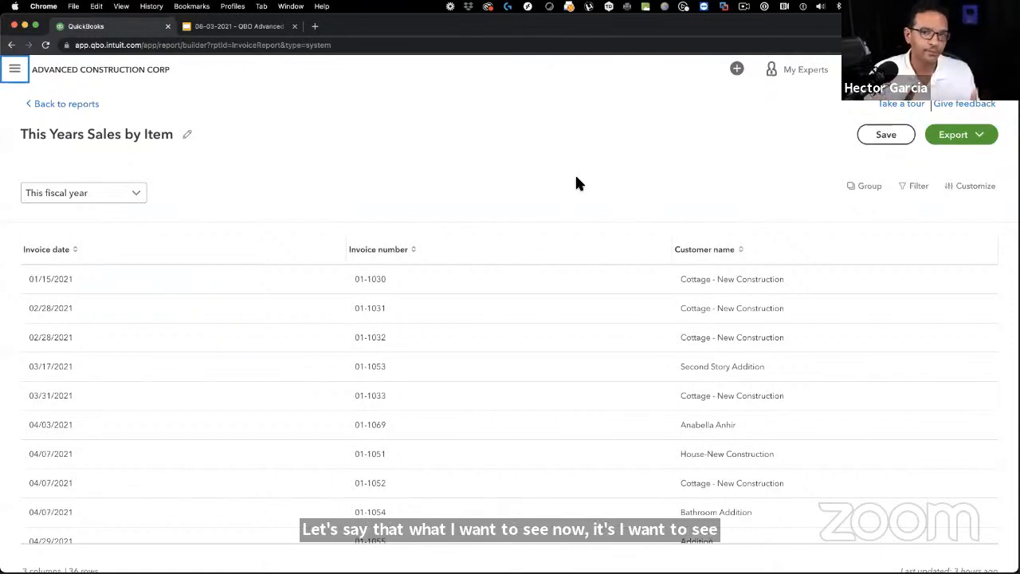
left_click(976, 192)
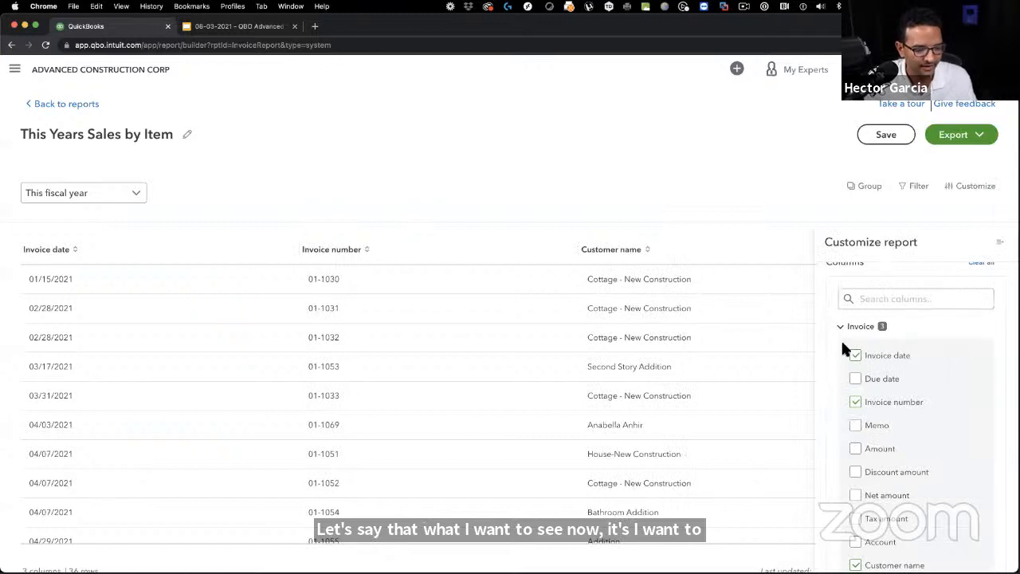
left_click(840, 328)
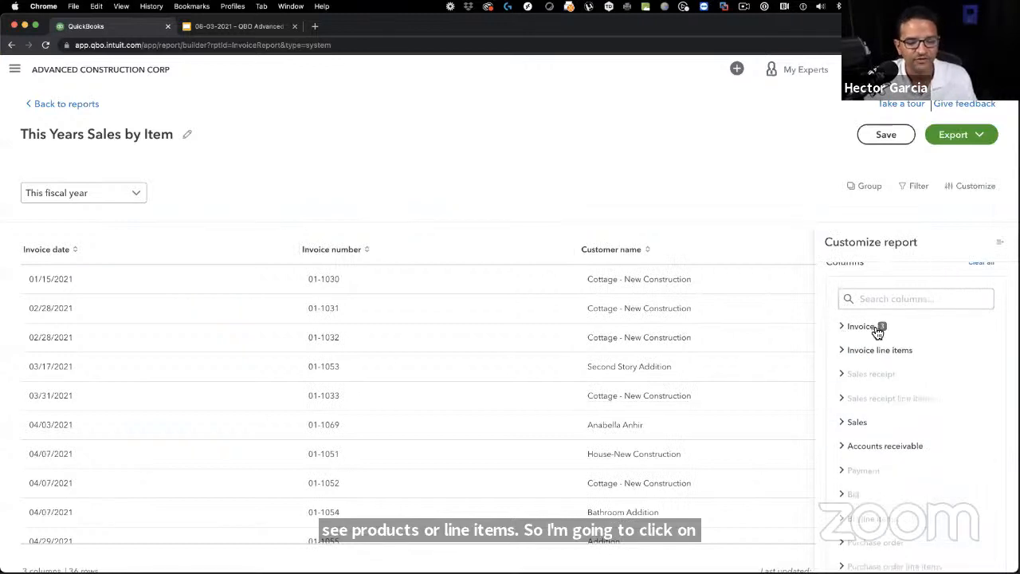
left_click(855, 353)
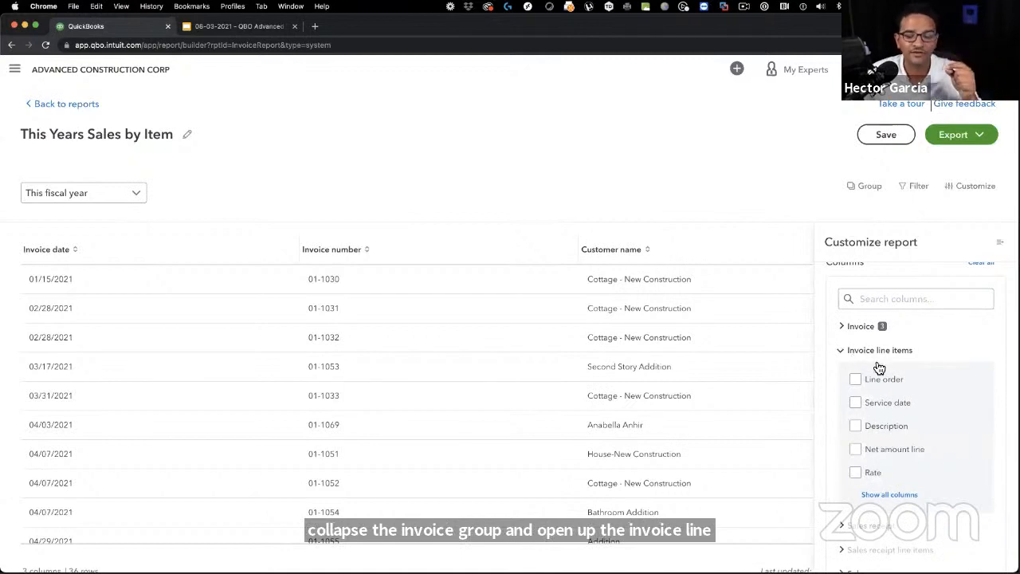
left_click(890, 495)
scroll(964, 430, "down", 3)
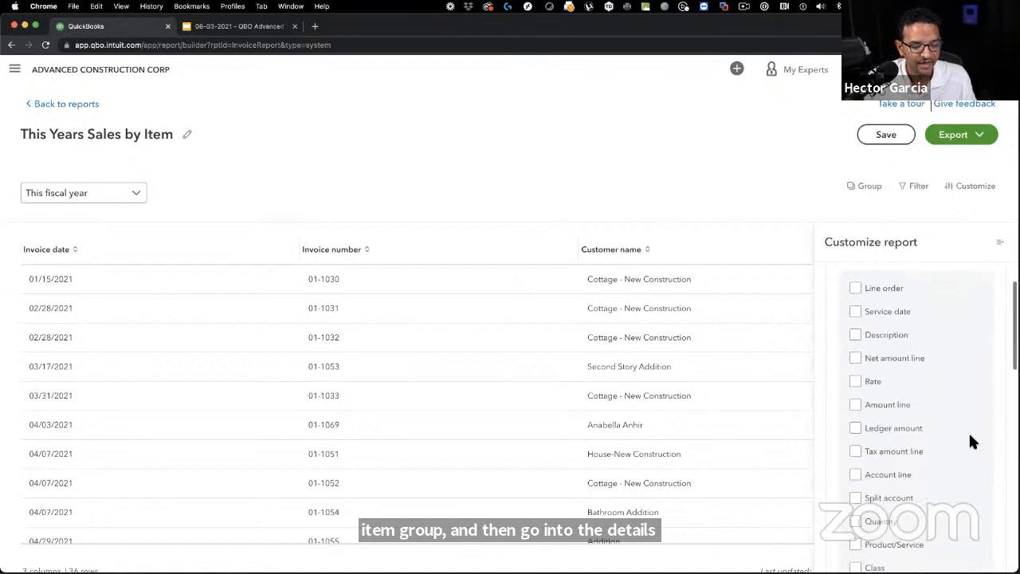
scroll(968, 431, "down", 3)
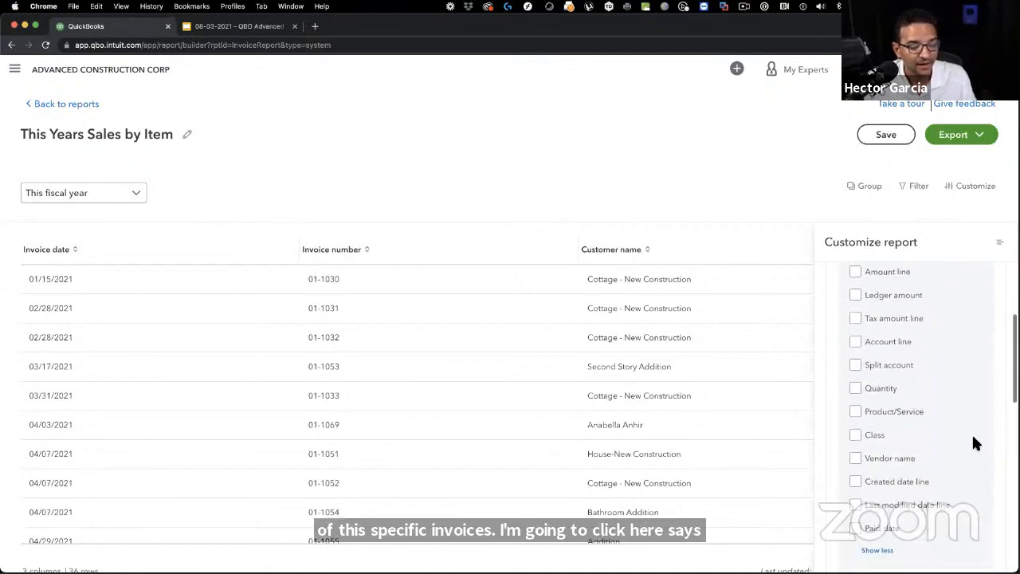
left_click(857, 415)
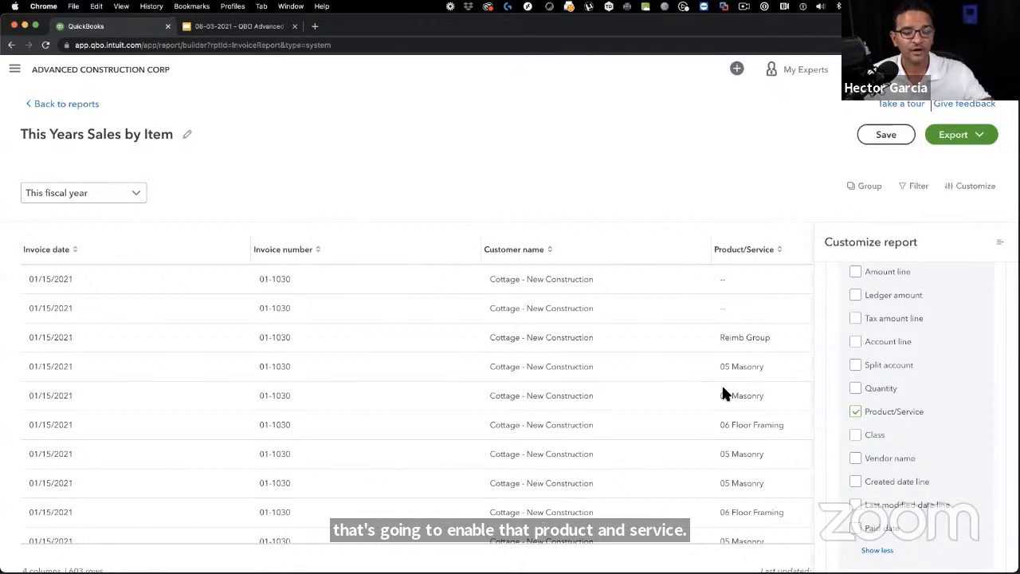
Step: Show all columns of the Invoice line items group again and add the Ledger amount column to the report
scroll(761, 351, "down", 3)
scroll(760, 362, "up", 3)
scroll(940, 409, "down", 3)
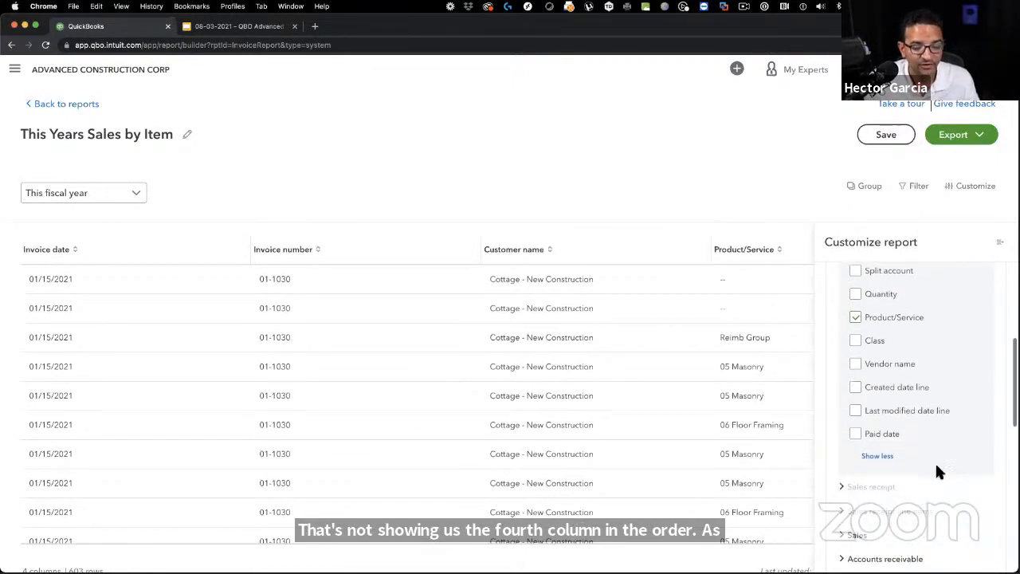
left_click(887, 468)
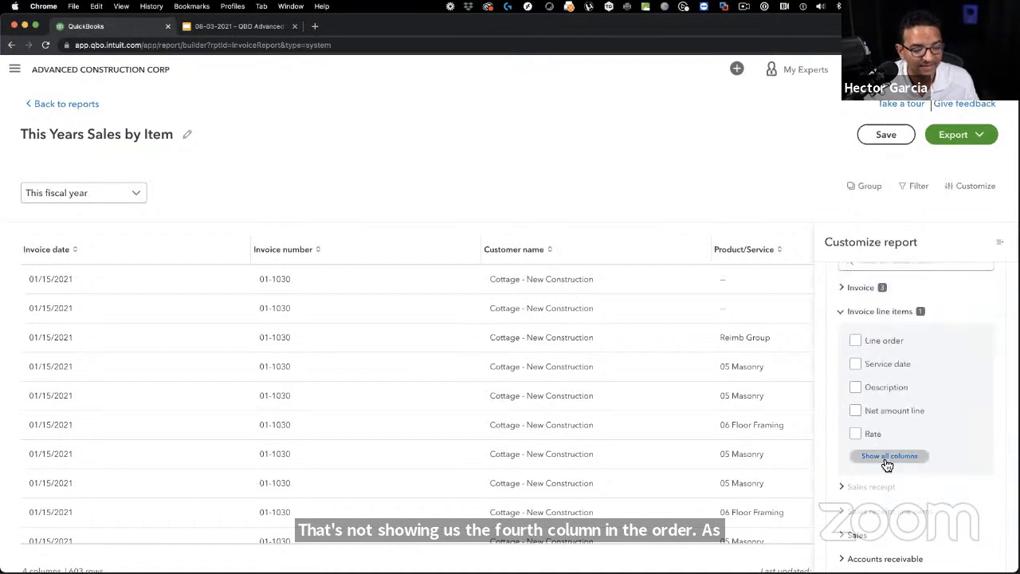
left_click(904, 466)
scroll(927, 450, "up", 2)
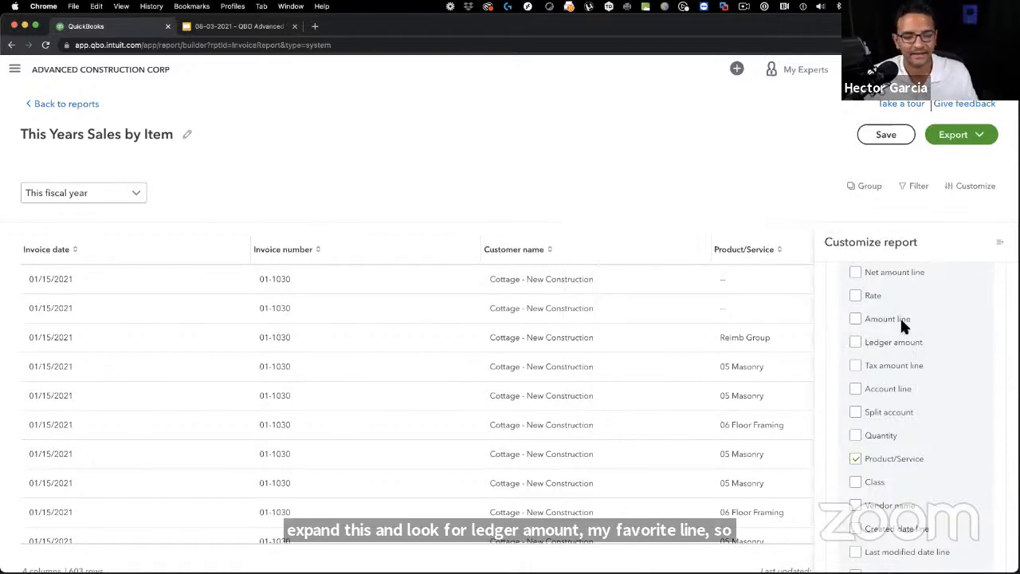
left_click(859, 345)
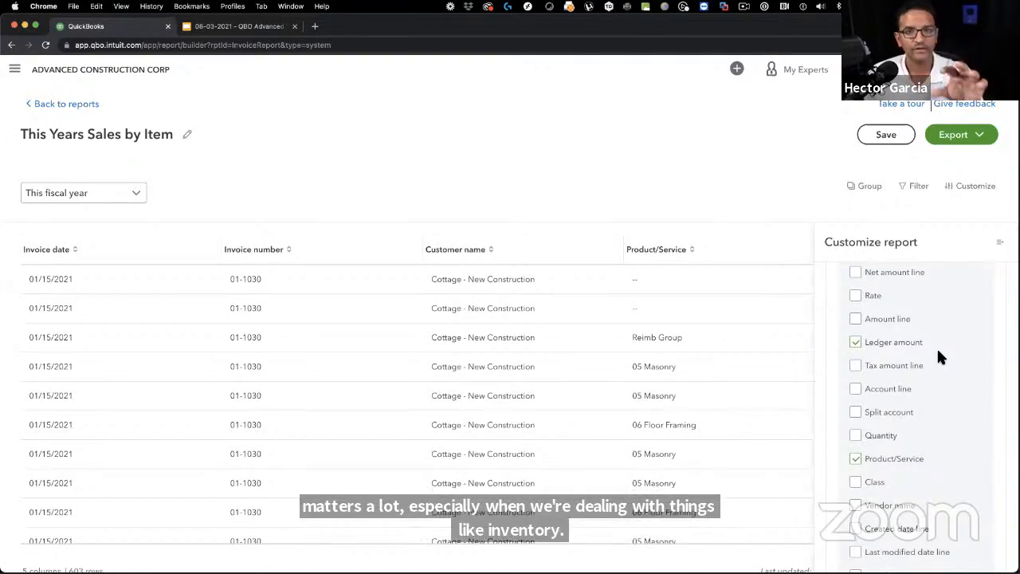
Step: Add the Account line and Split account columns of the Invoice line items group and review the report's account columns
scroll(948, 373, "down", 2)
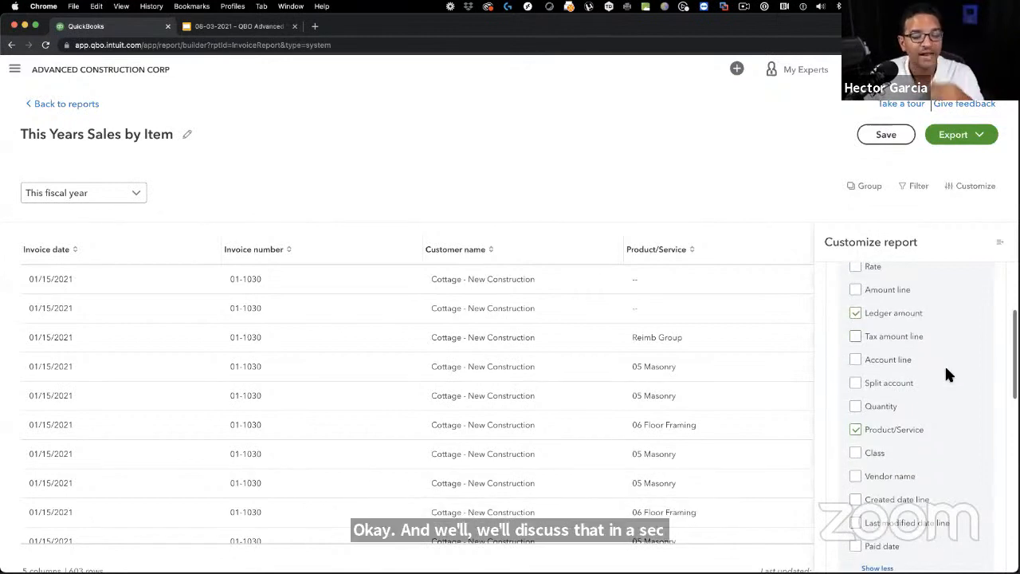
left_click(859, 364)
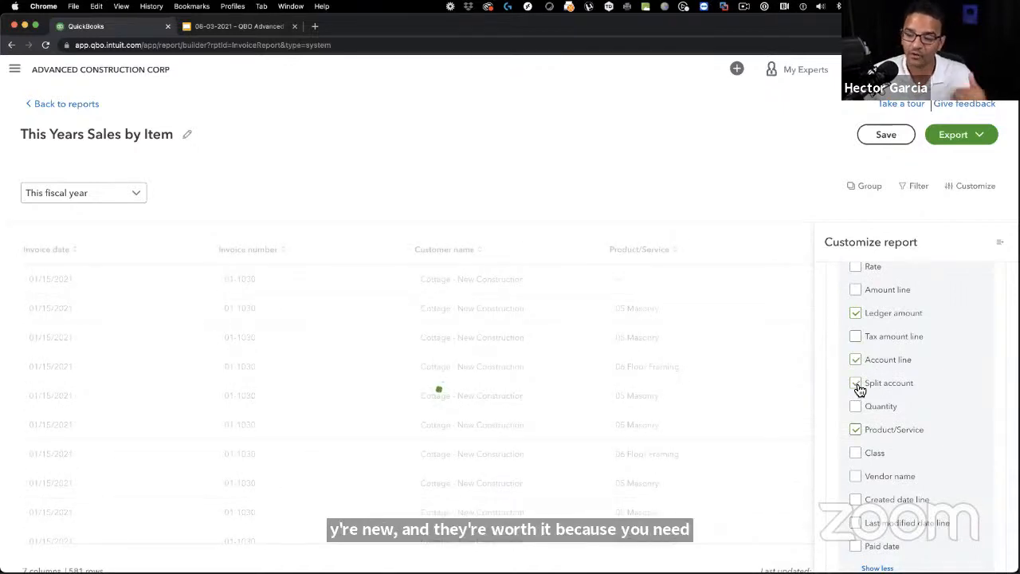
left_click(857, 384)
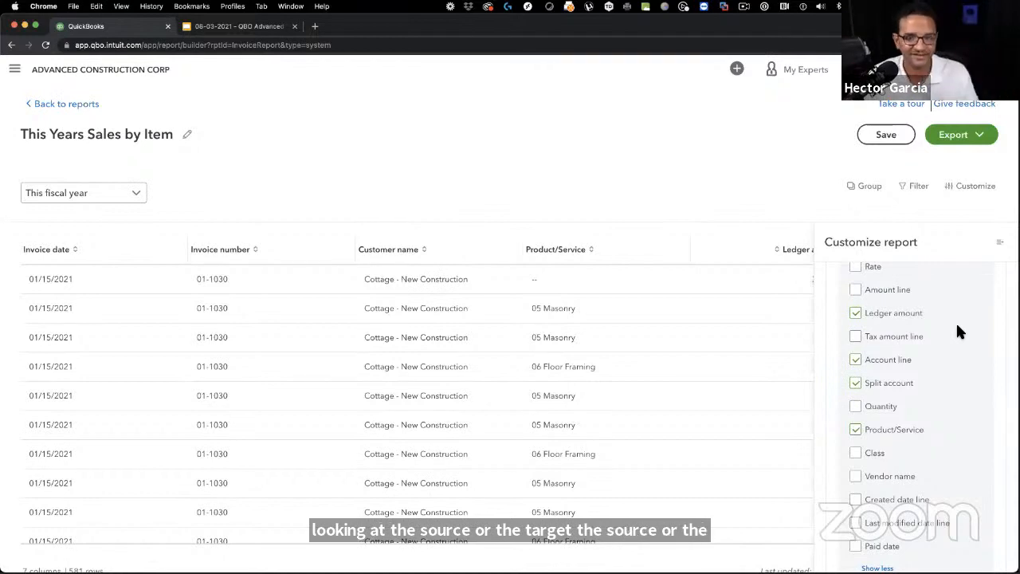
left_click(1002, 245)
scroll(842, 406, "right", 5)
scroll(844, 407, "right", 5)
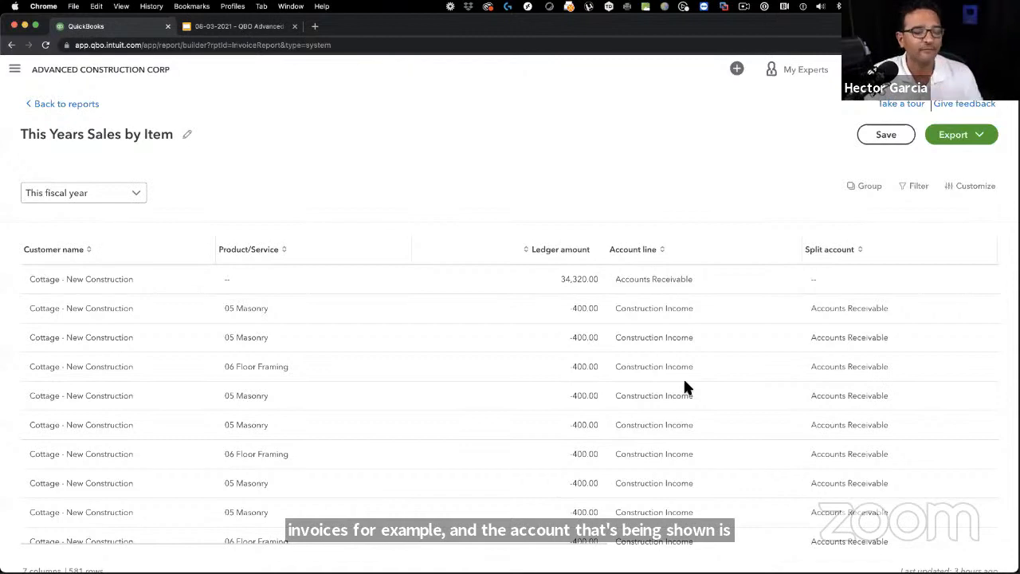
left_click_drag(631, 279, 671, 277)
left_click(693, 192)
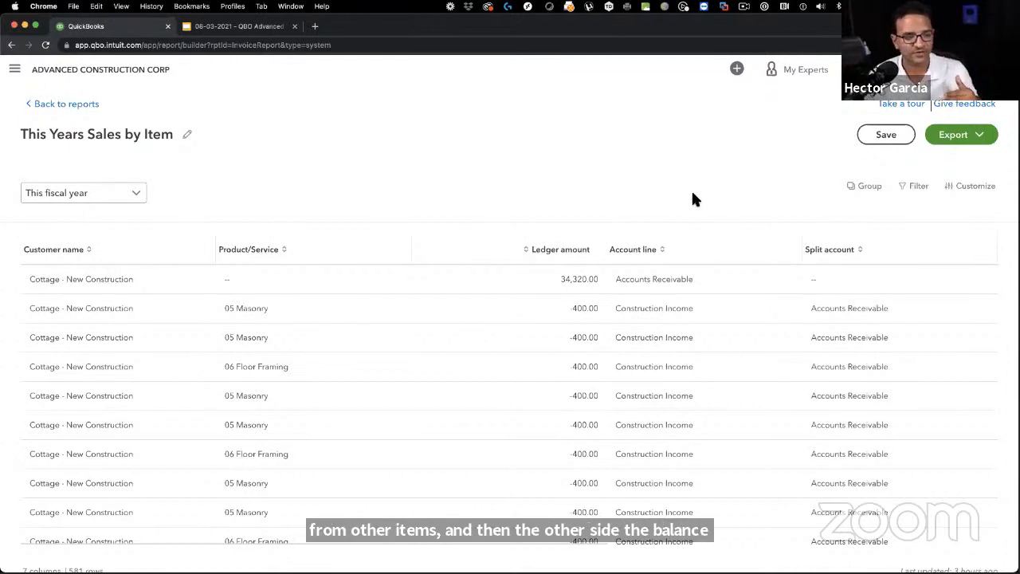
left_click_drag(668, 279, 702, 283)
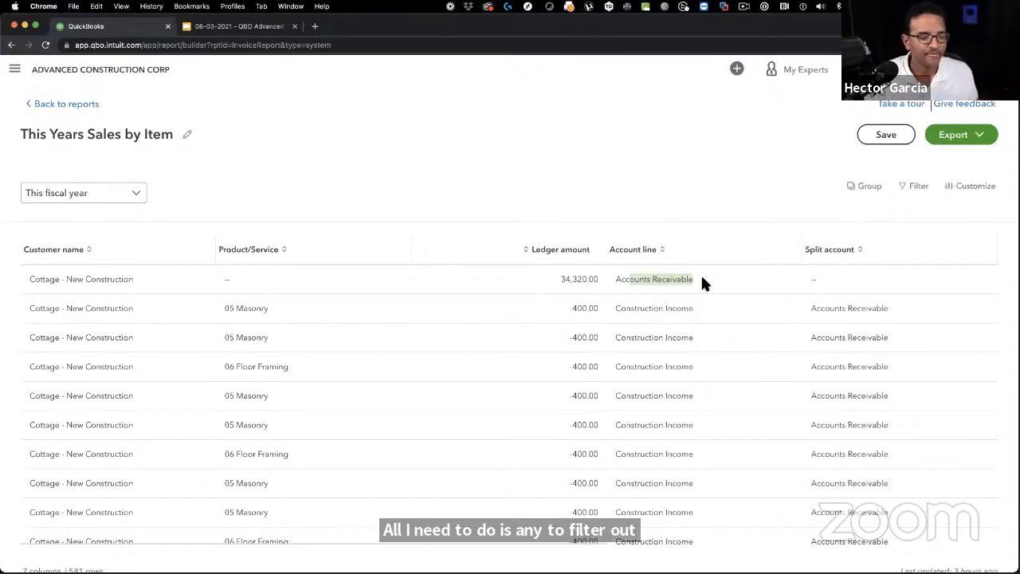
Step: Add the Account type column of the Chart of accounts group to the report and close the customization settings
left_click(984, 188)
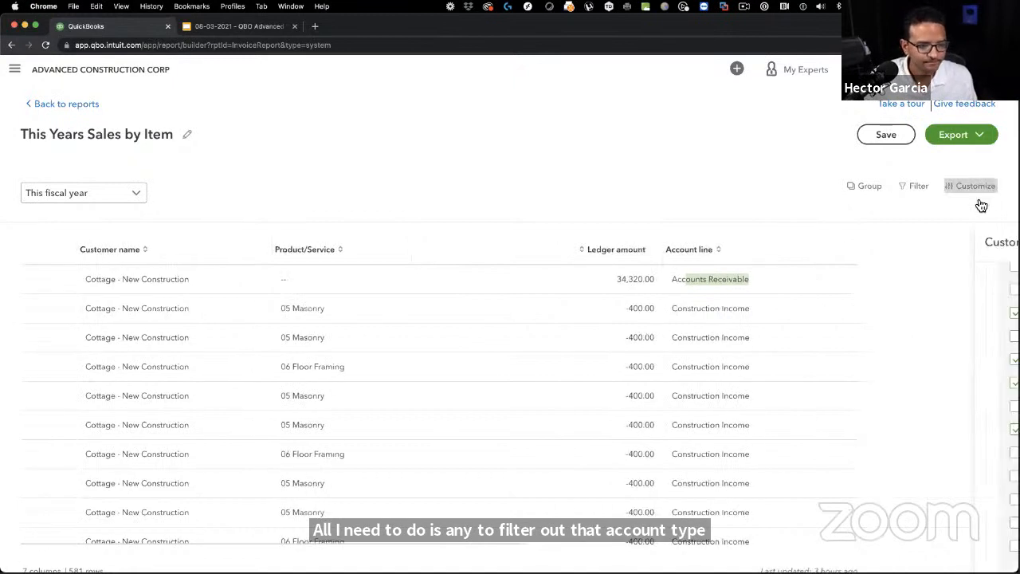
scroll(921, 413, "down", 5)
scroll(924, 418, "up", 10)
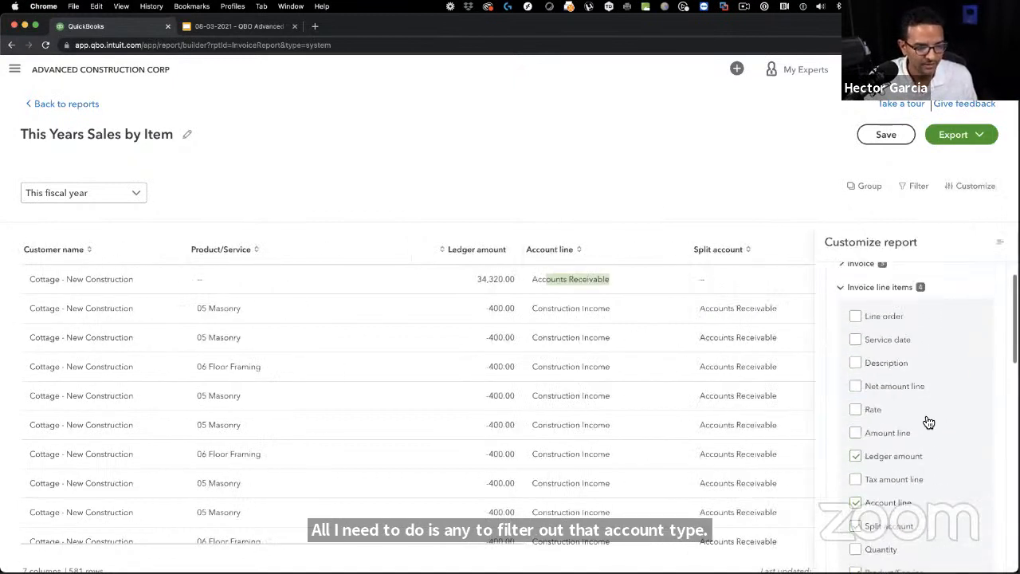
left_click(872, 373)
scroll(945, 420, "down", 5)
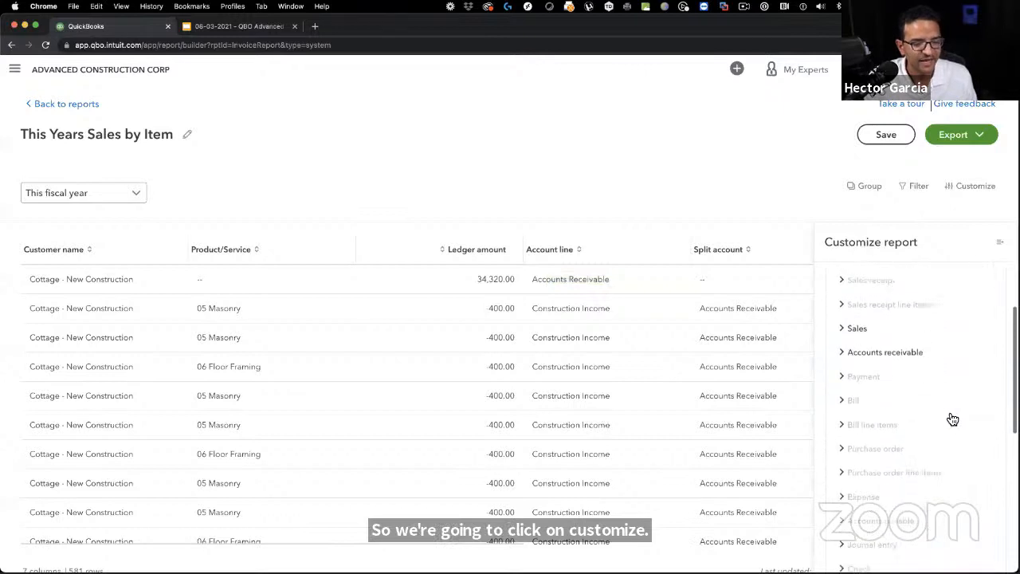
scroll(947, 419, "down", 8)
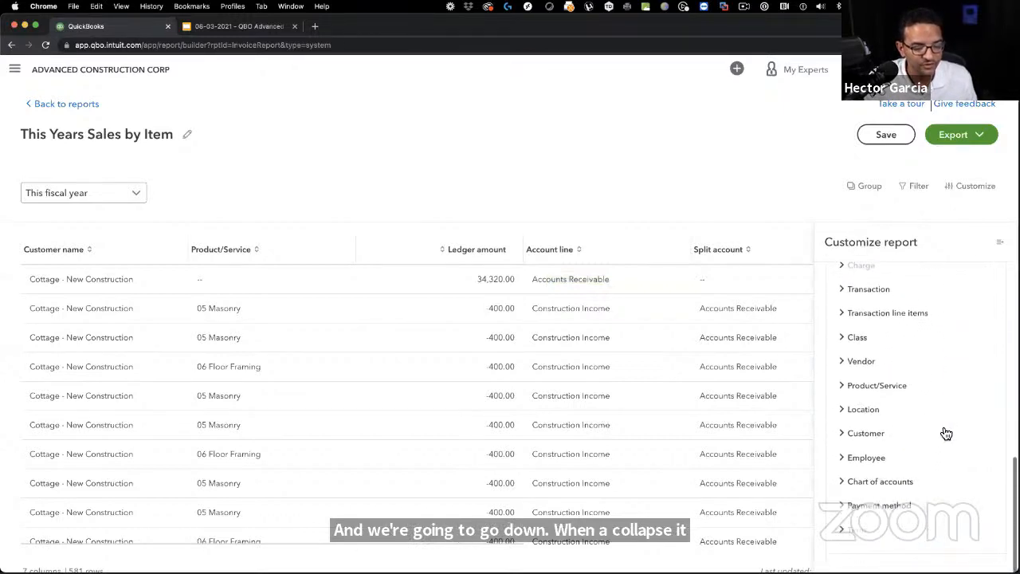
left_click(874, 486)
scroll(950, 427, "down", 4)
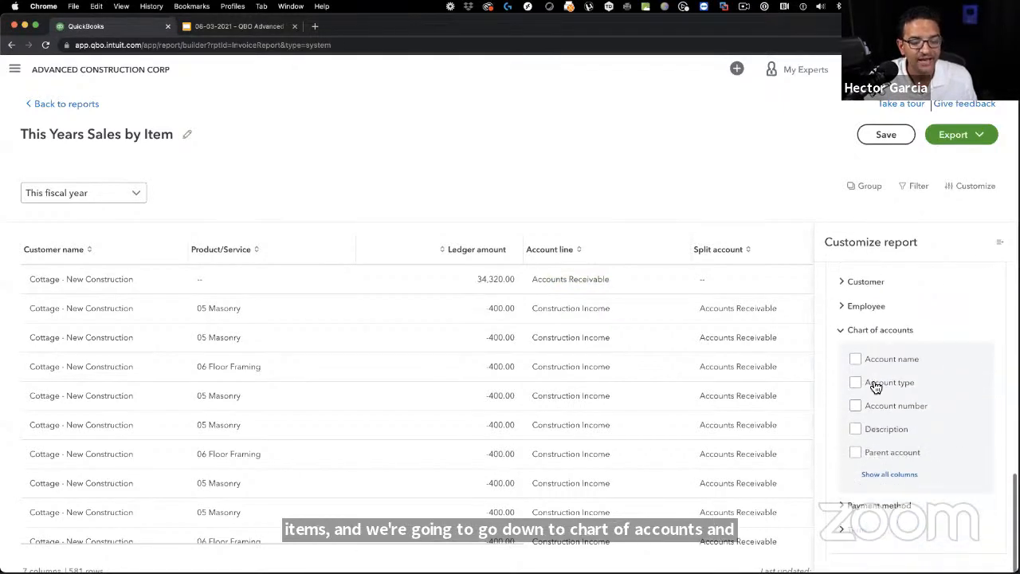
left_click(856, 385)
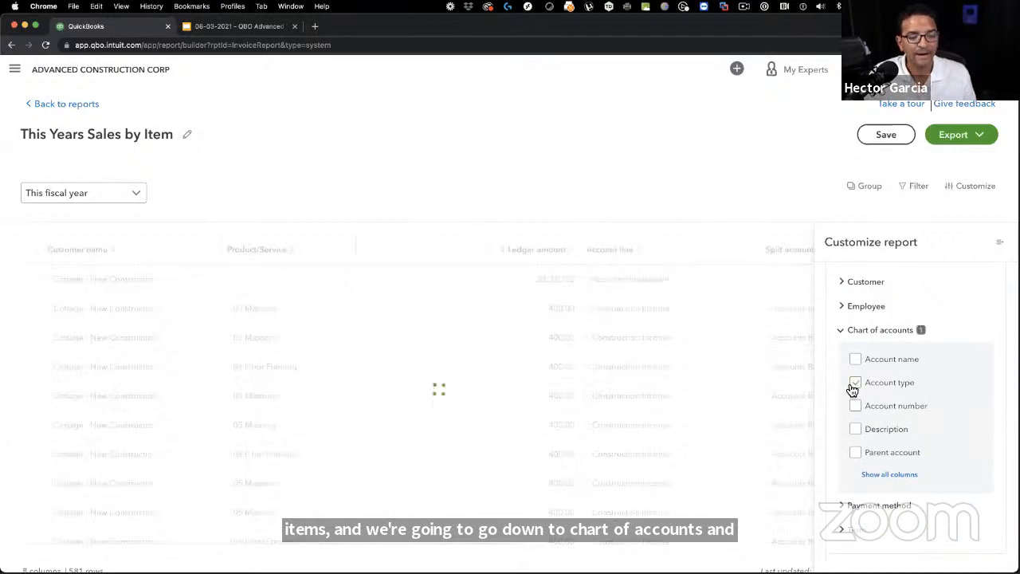
left_click(1000, 244)
scroll(820, 351, "right", 10)
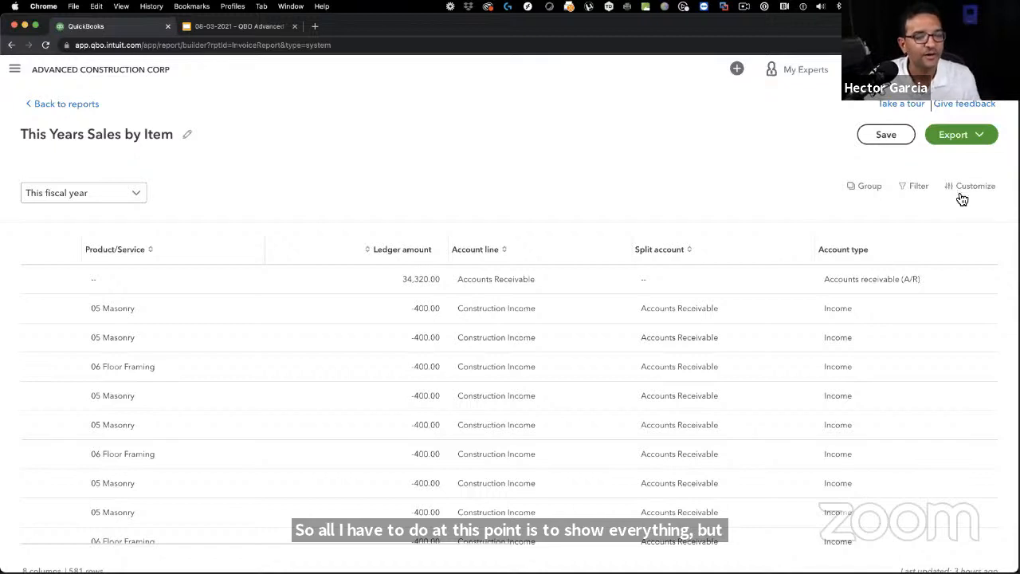
Step: Filter the report to rows whose Account type not equals Accounts receivable (A/R)
left_click(915, 188)
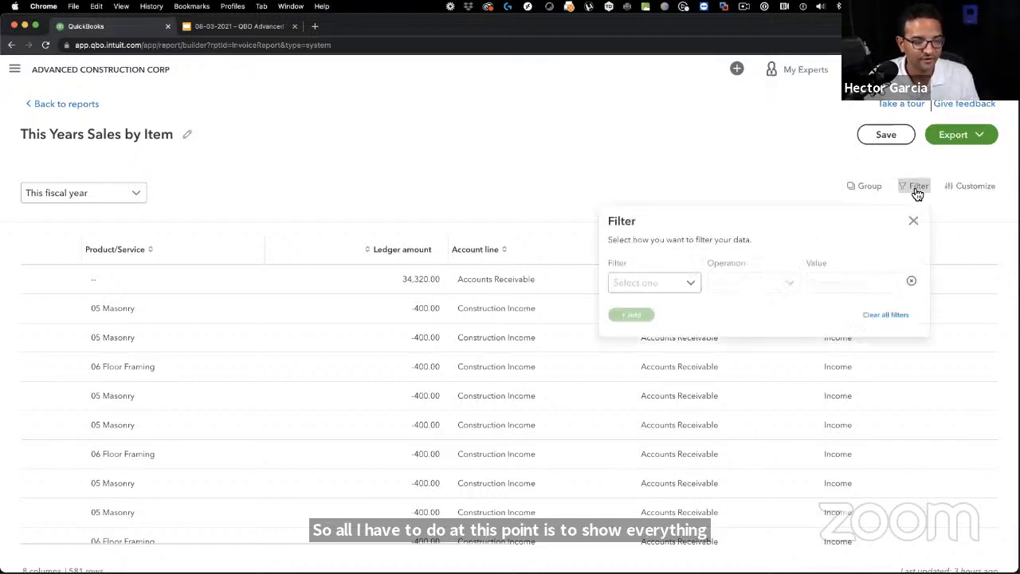
left_click(696, 287)
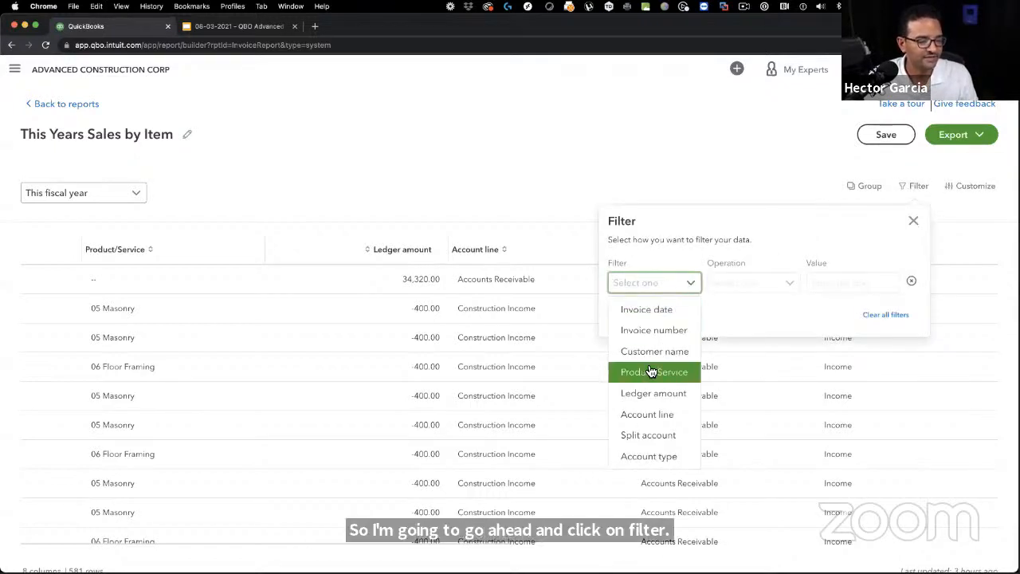
left_click(672, 459)
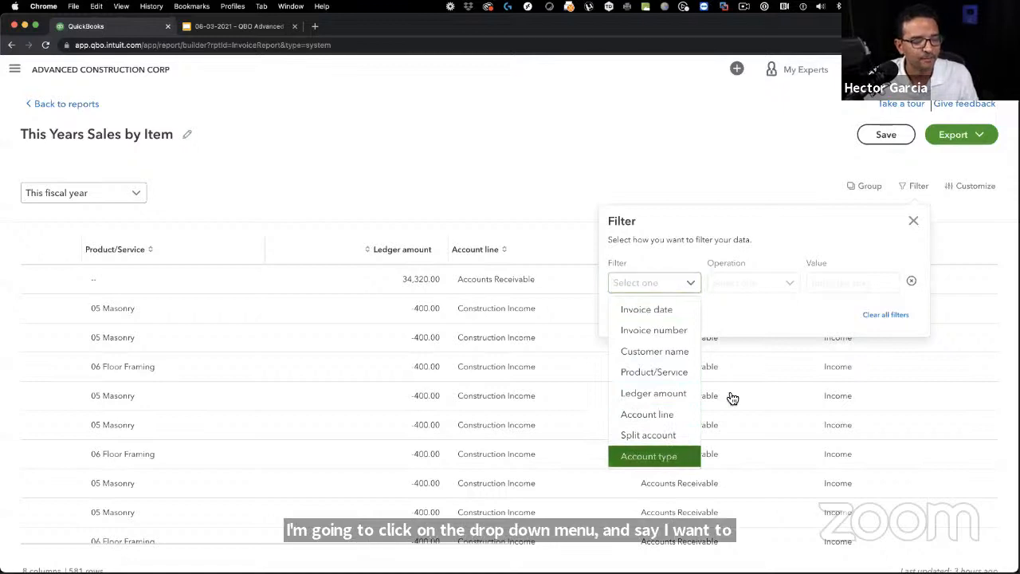
left_click(794, 283)
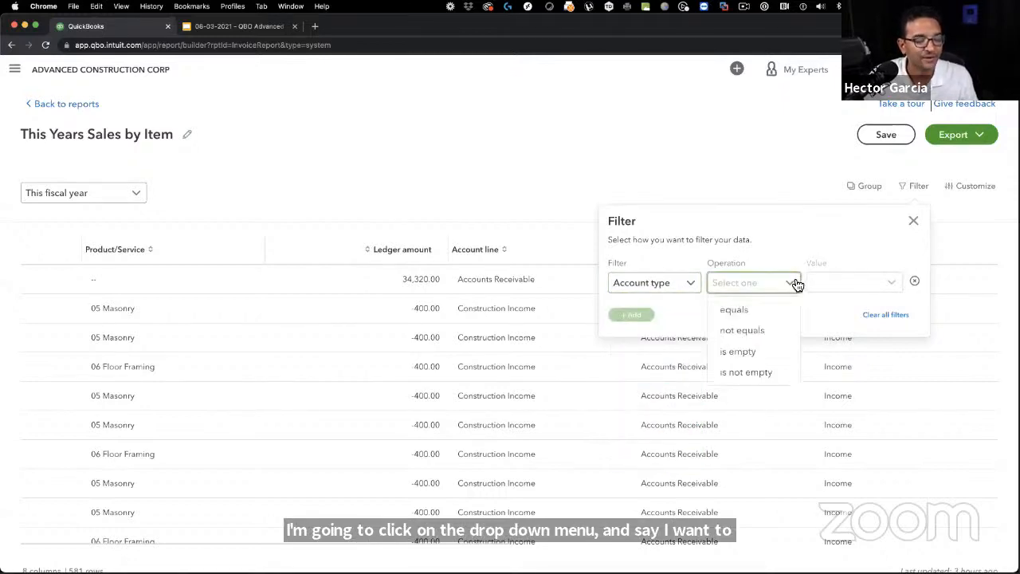
left_click(753, 330)
left_click(900, 289)
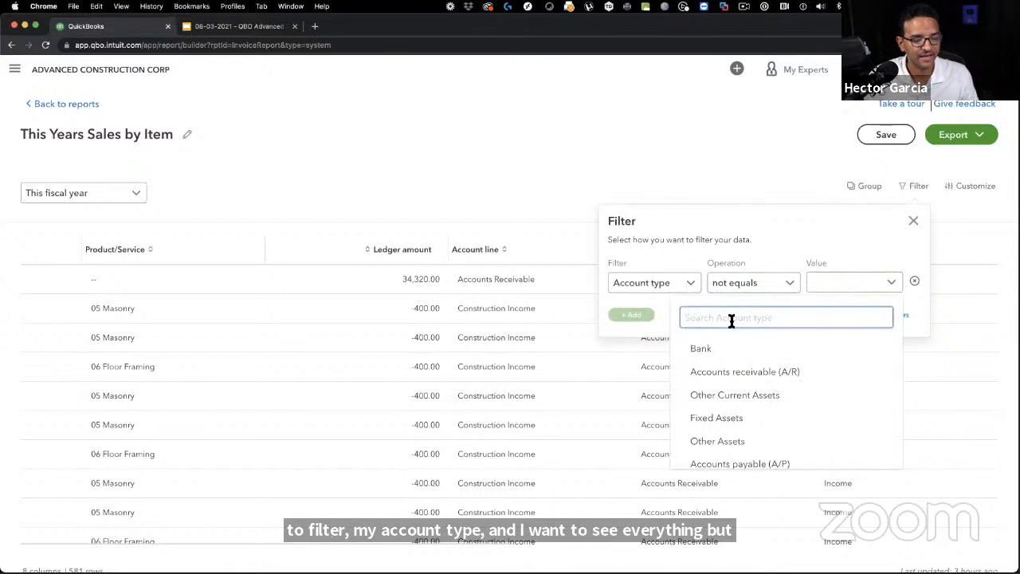
left_click(745, 372)
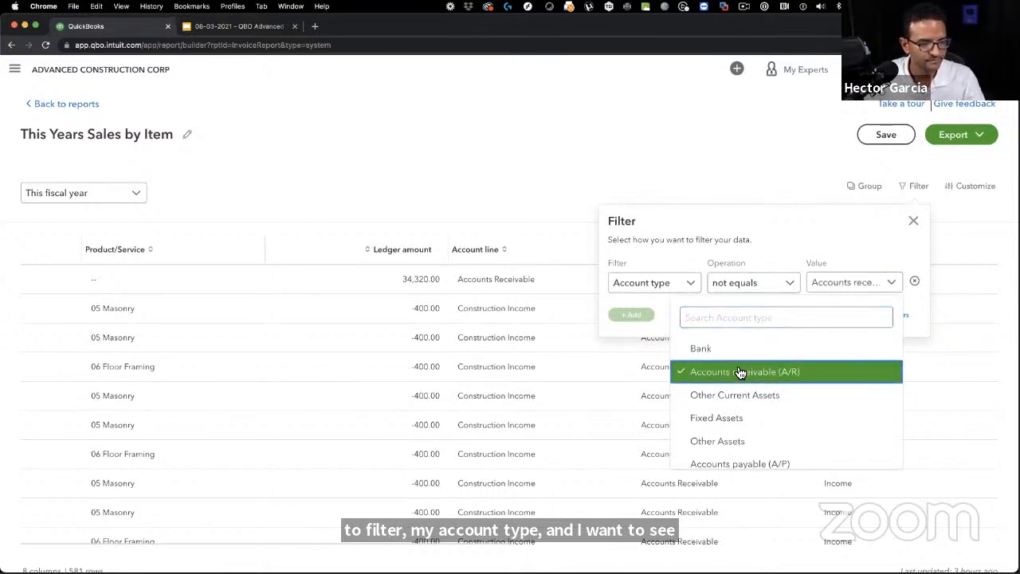
left_click(759, 216)
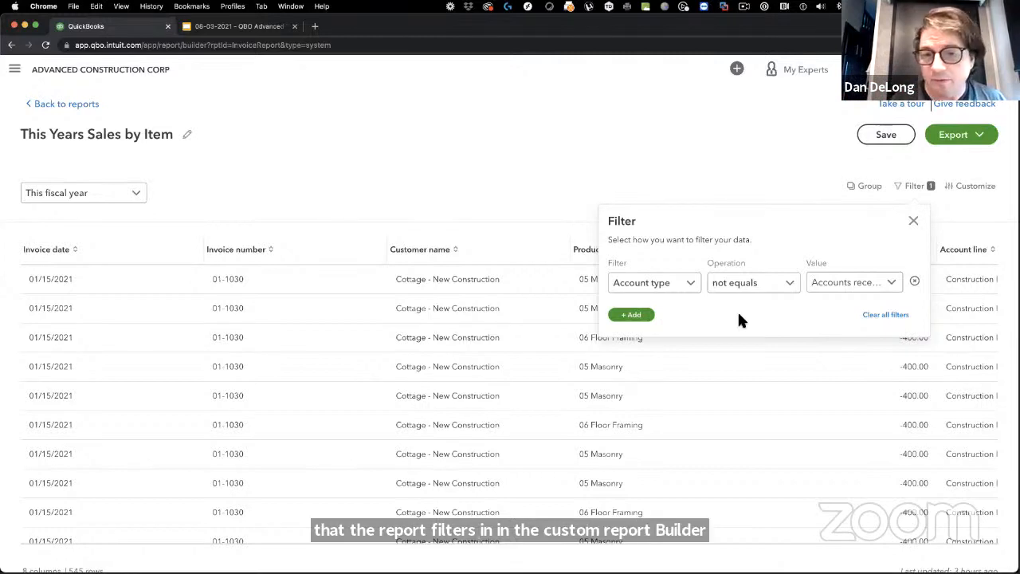
Step: Change the Account type filter to equals, with Income and Cost of Goods Sold as its values
left_click(795, 283)
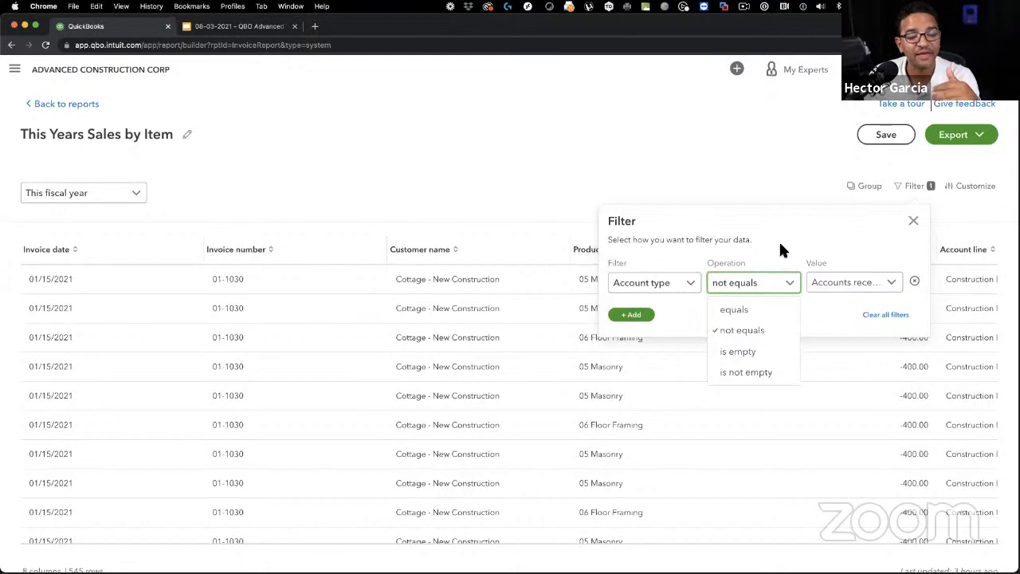
left_click(792, 285)
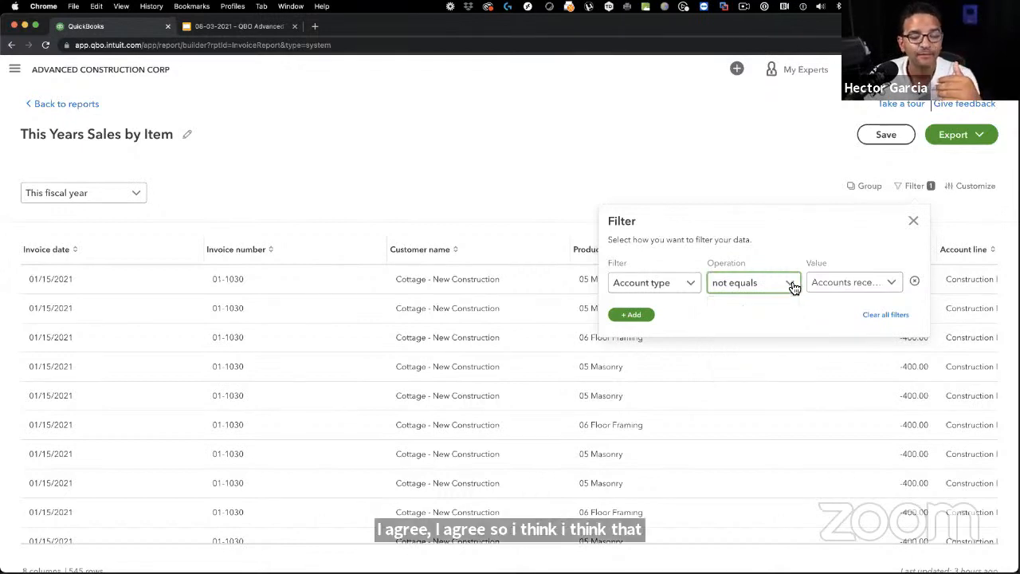
left_click(767, 310)
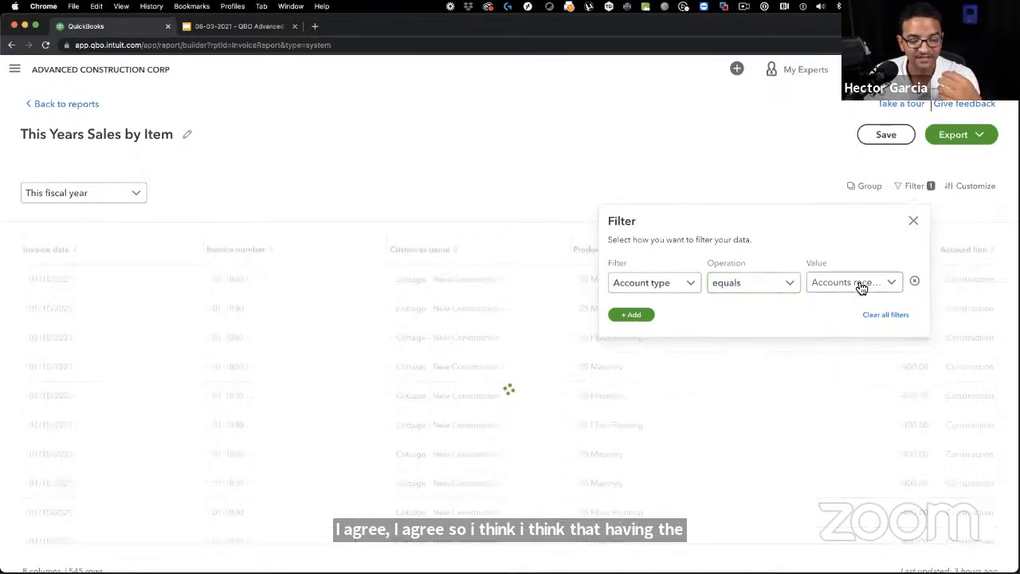
left_click(786, 284)
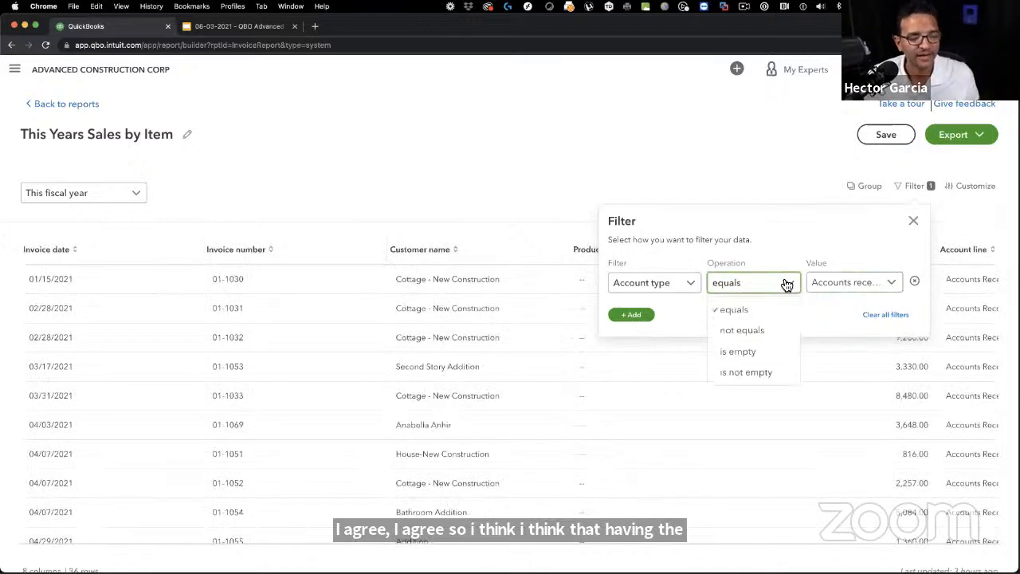
left_click(896, 285)
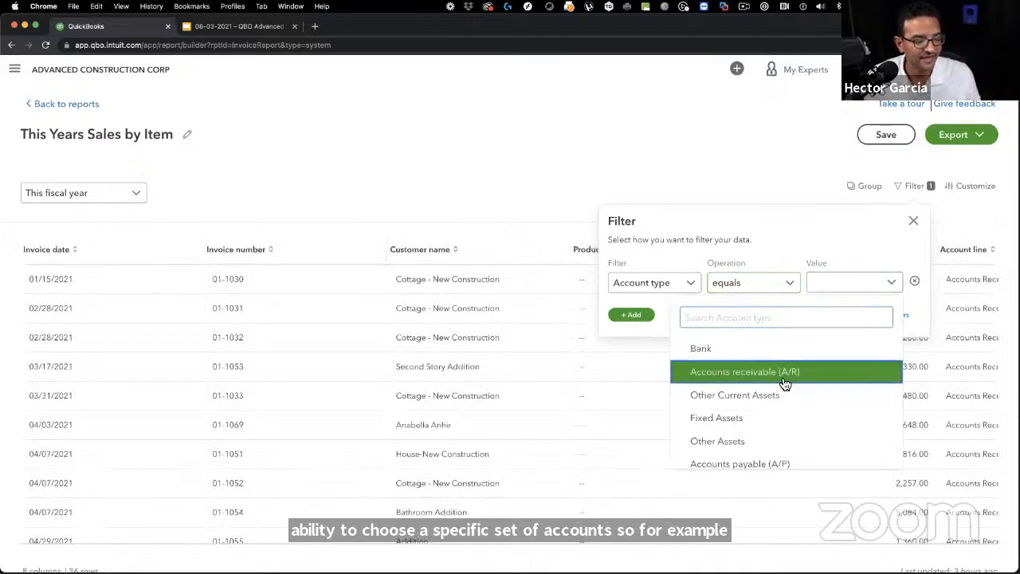
scroll(720, 382, "down", 5)
left_click(709, 389)
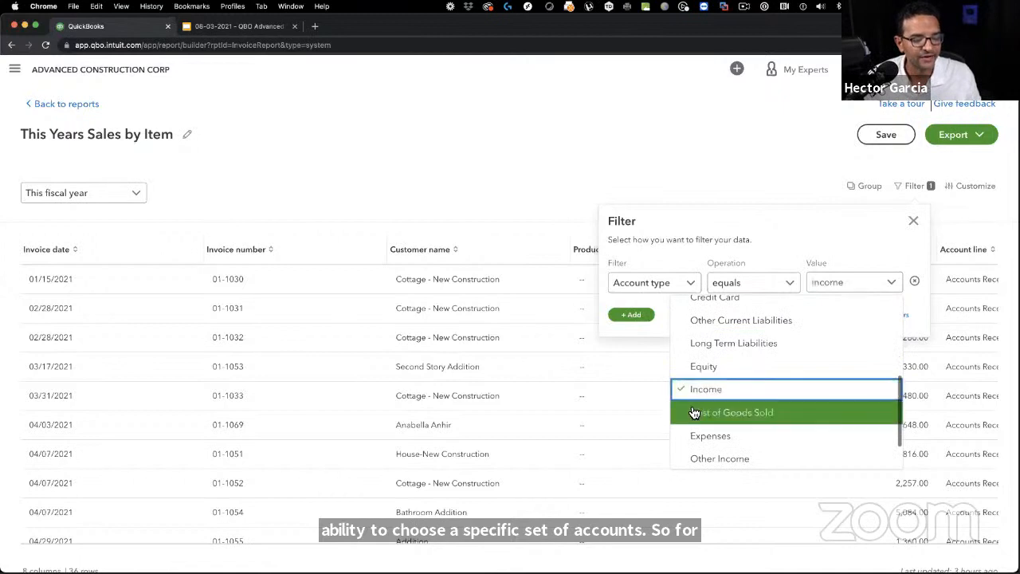
left_click(693, 412)
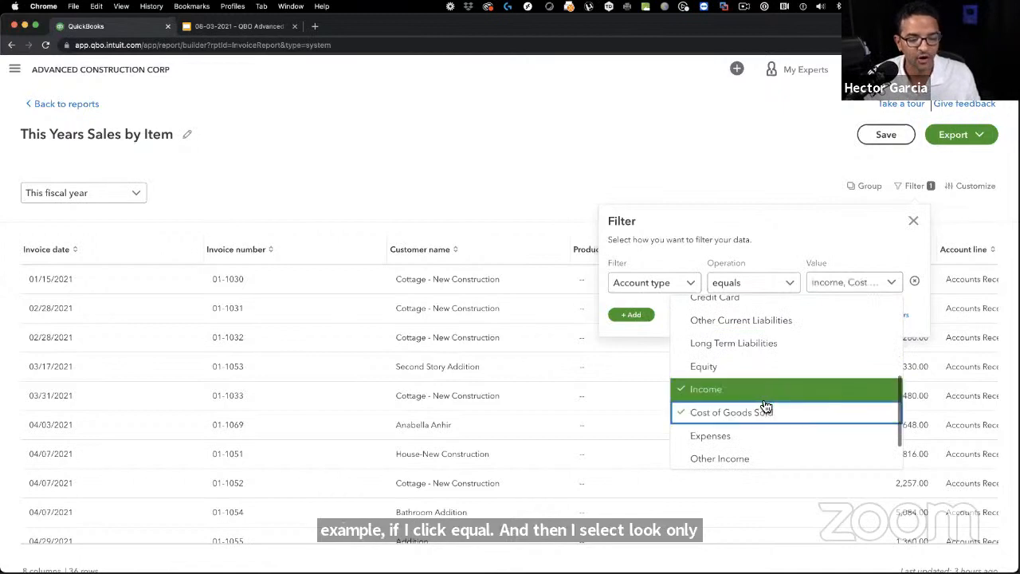
left_click(805, 230)
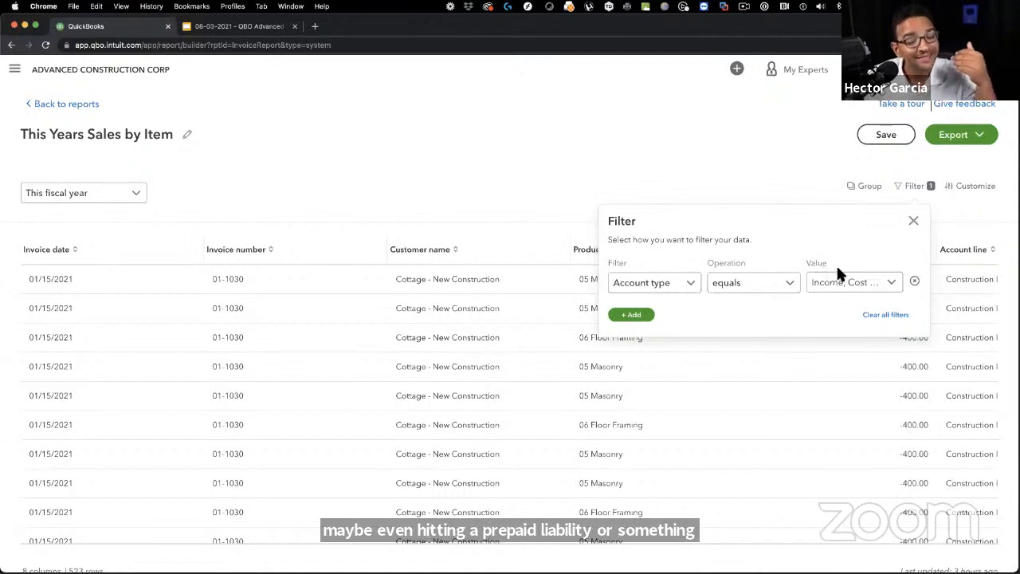
Step: Set the Account type filter to not equals Accounts receivable (A/R) and close the filter settings
left_click(878, 288)
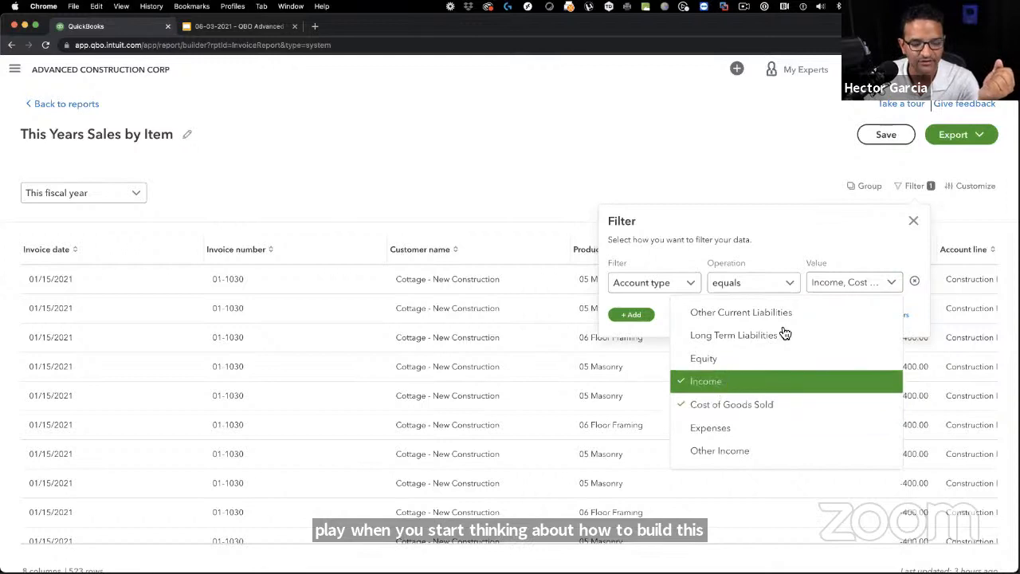
left_click(793, 280)
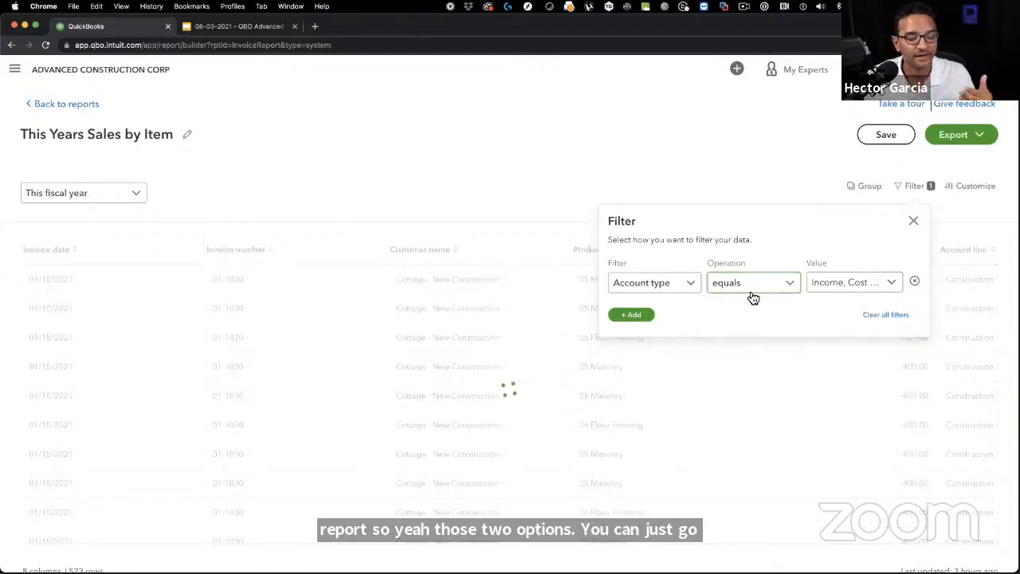
left_click(785, 289)
left_click(776, 281)
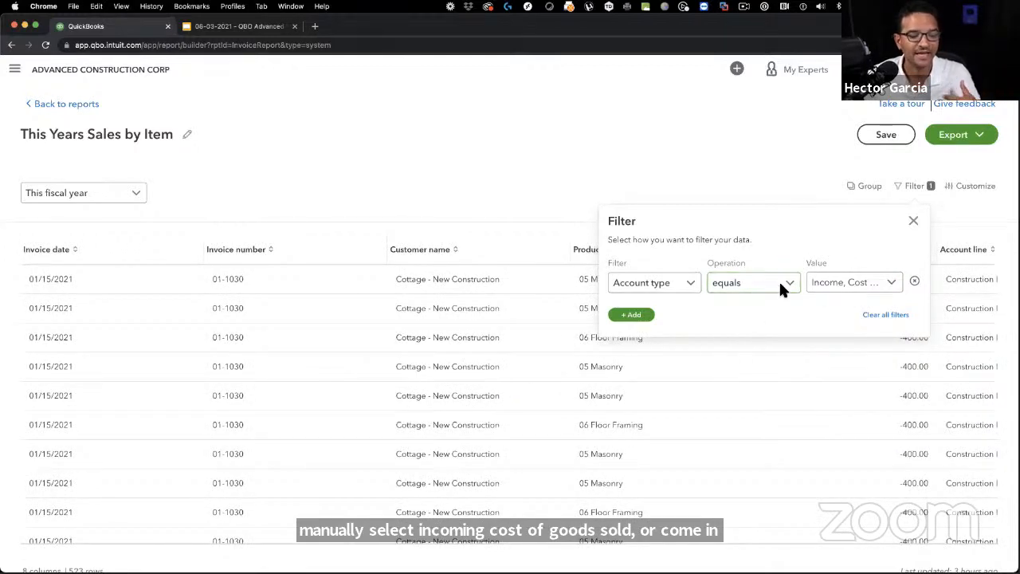
left_click(784, 284)
left_click(753, 328)
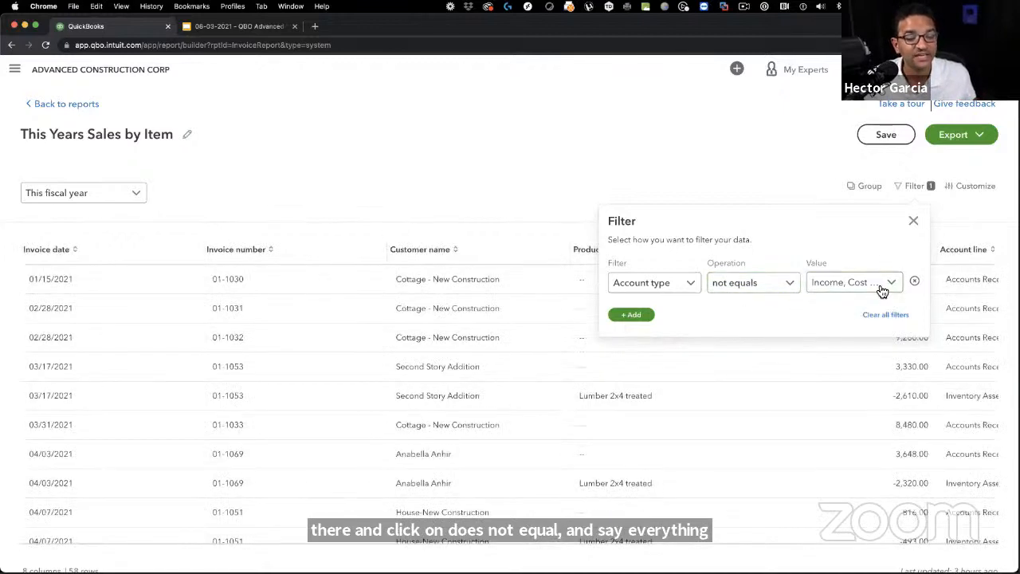
left_click(897, 284)
left_click(717, 381)
left_click(717, 404)
scroll(717, 410, "down", 2)
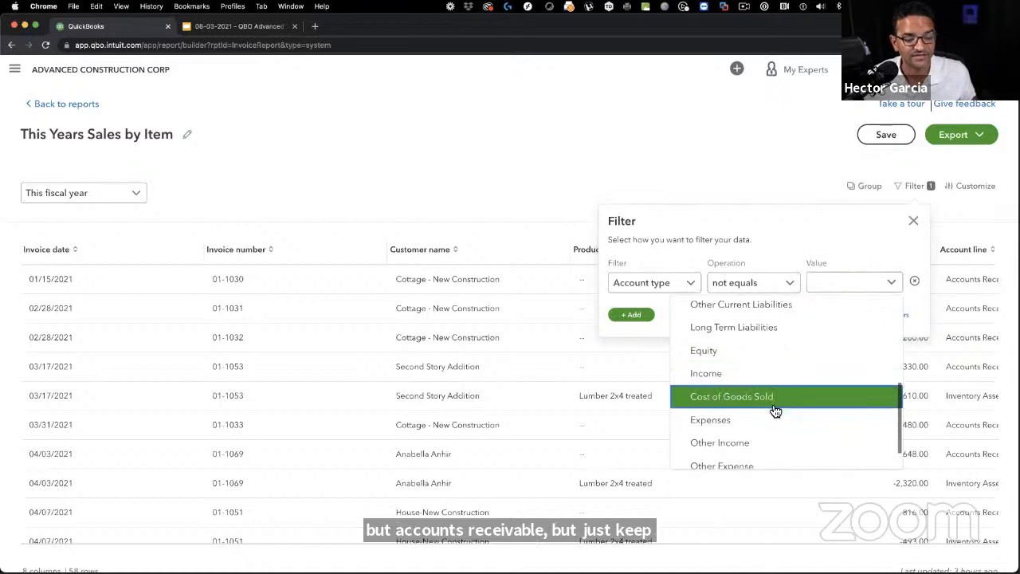
scroll(755, 419, "up", 5)
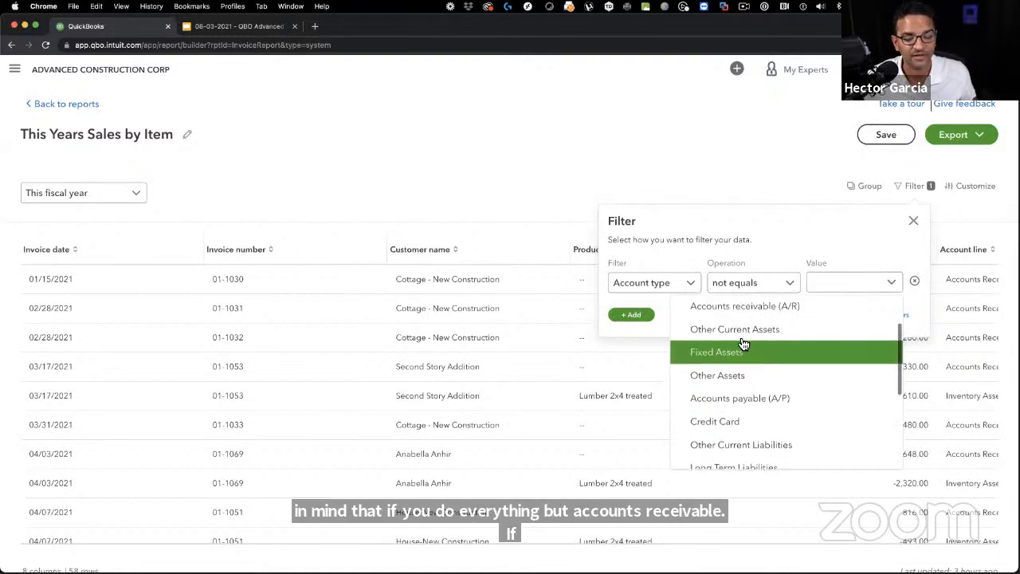
left_click(741, 338)
left_click(772, 243)
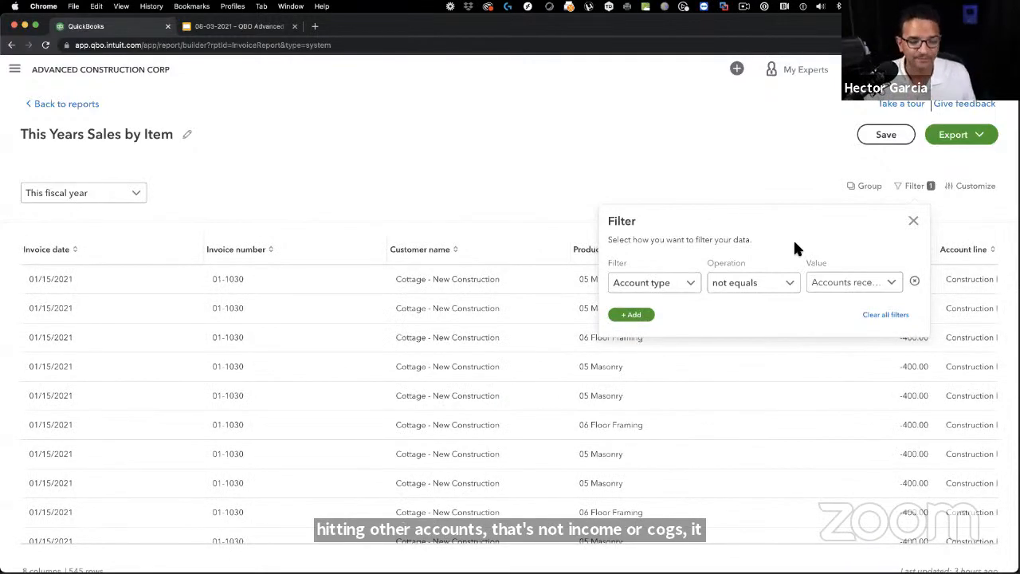
left_click(911, 220)
Step: Add the Product/Service type column of the Product/Service group to the report and close the customization settings
scroll(850, 313, "right", 3)
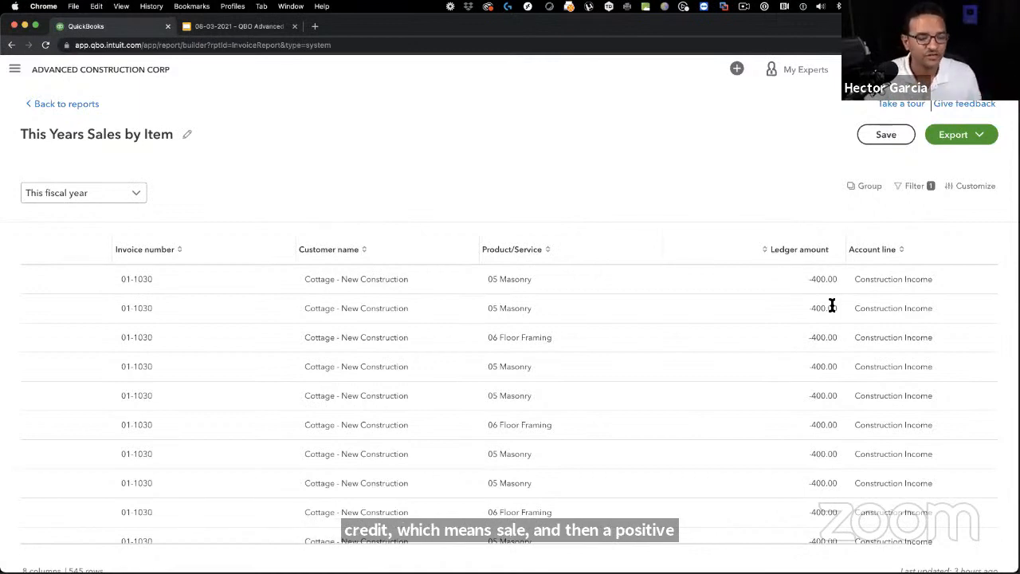
key("alt+super+8")
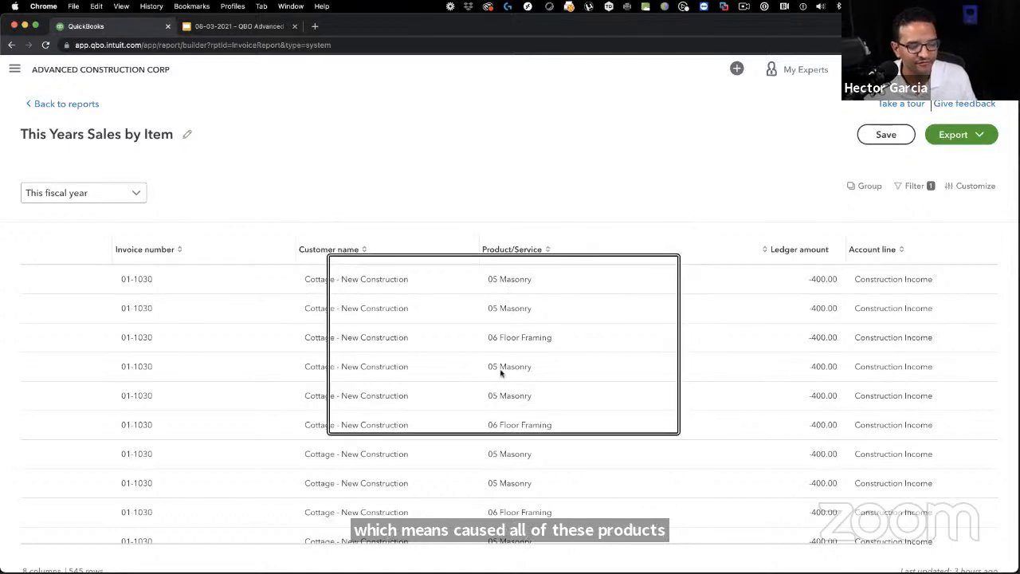
key("alt+super+8")
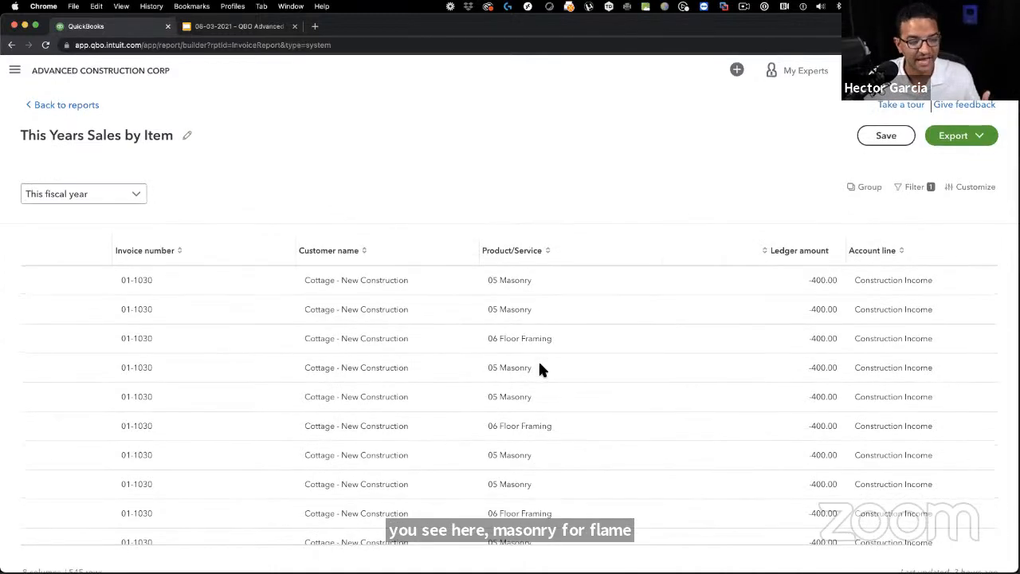
scroll(540, 363, "left", 1)
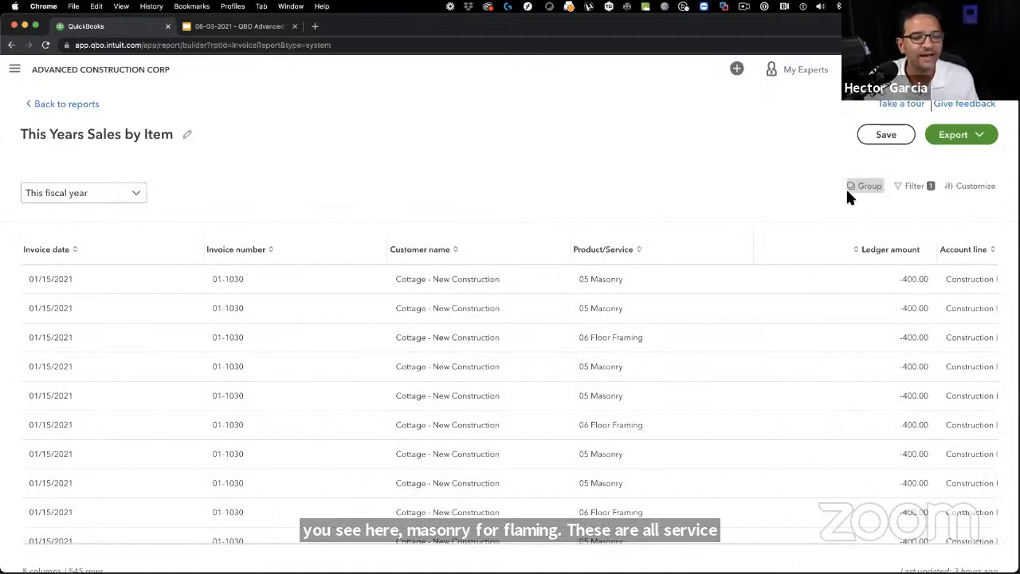
left_click(975, 189)
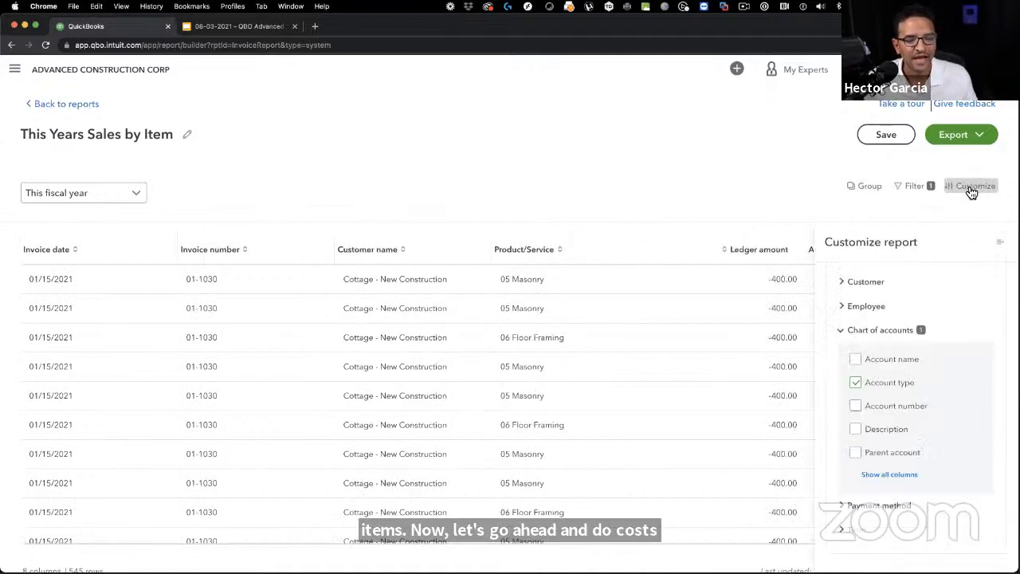
left_click(840, 330)
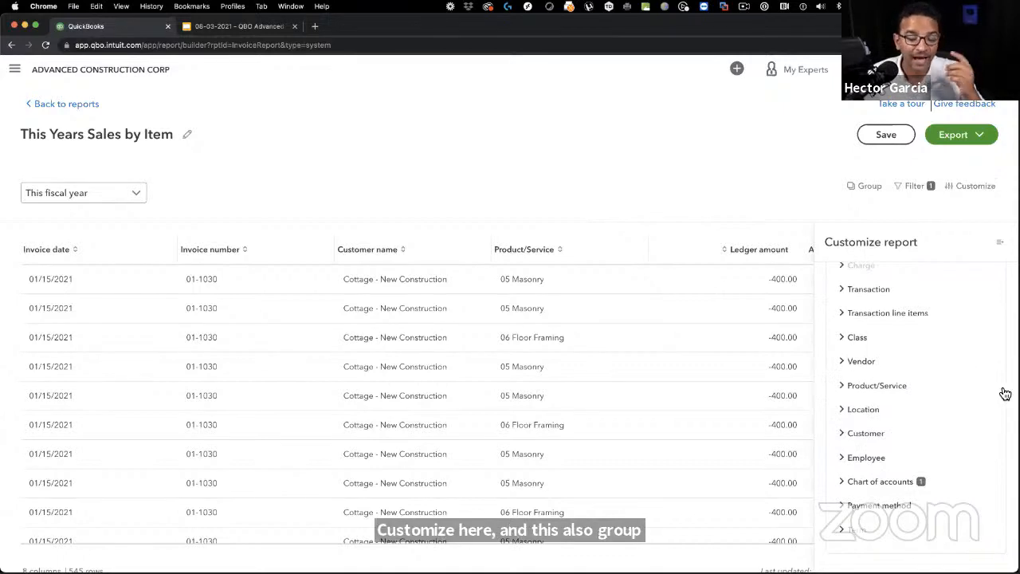
scroll(891, 385, "down", 1)
left_click(876, 374)
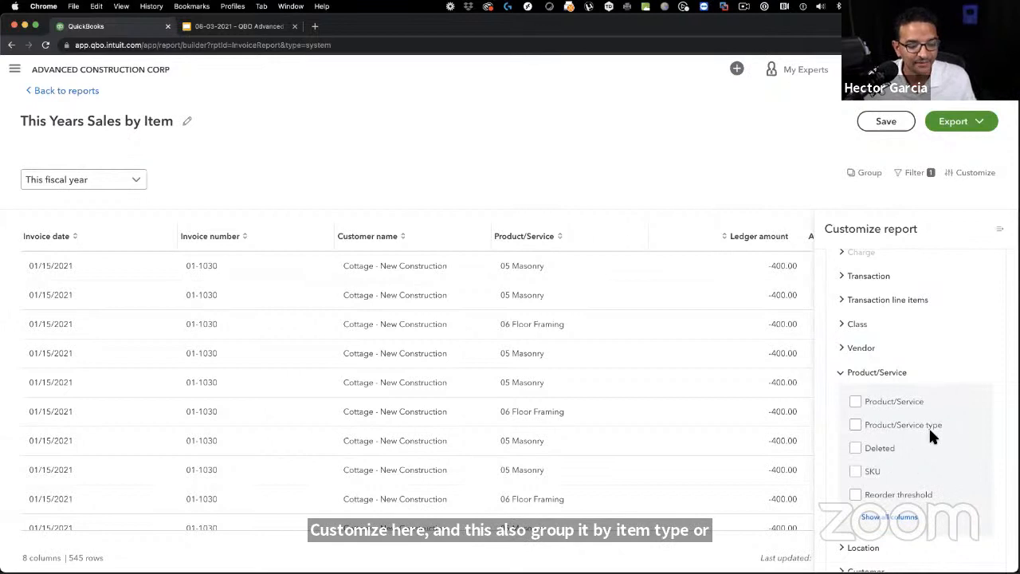
scroll(891, 418, "down", 1)
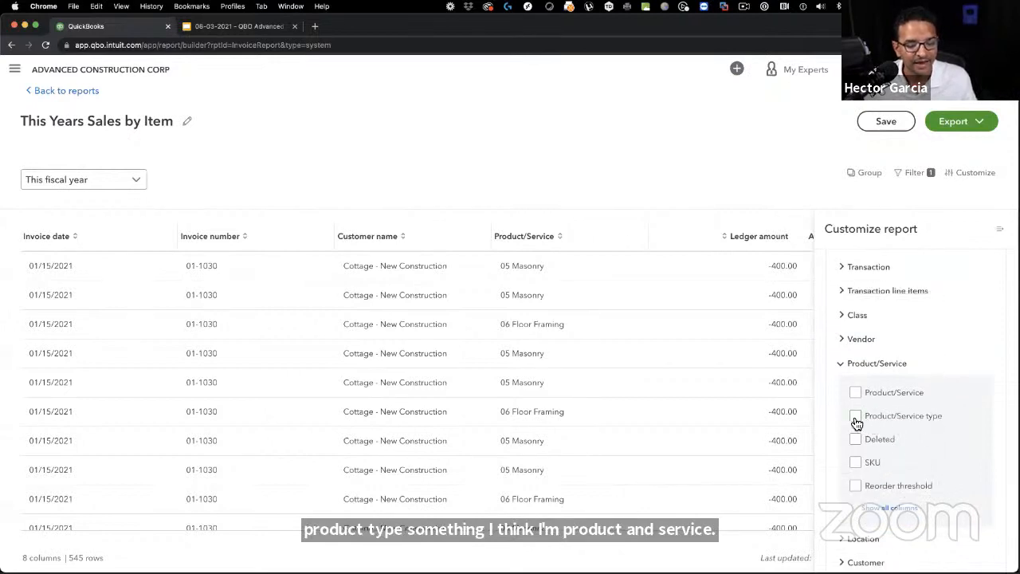
left_click(855, 419)
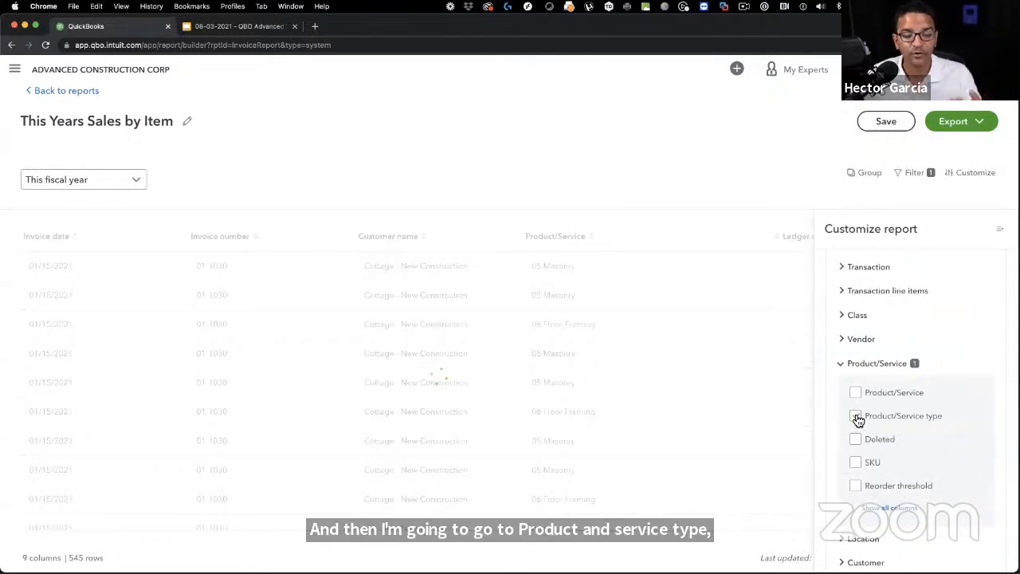
left_click(840, 360)
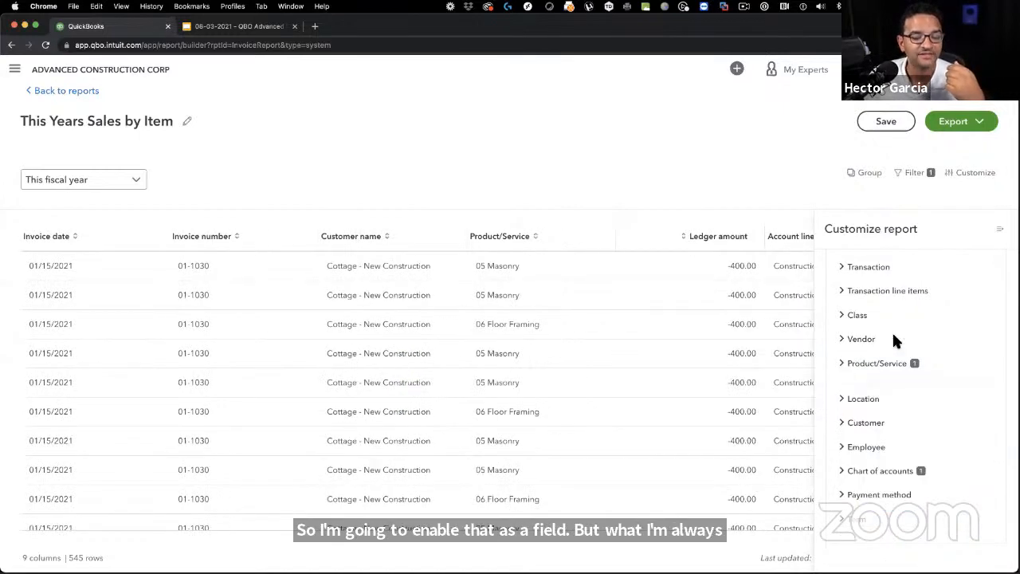
left_click(998, 229)
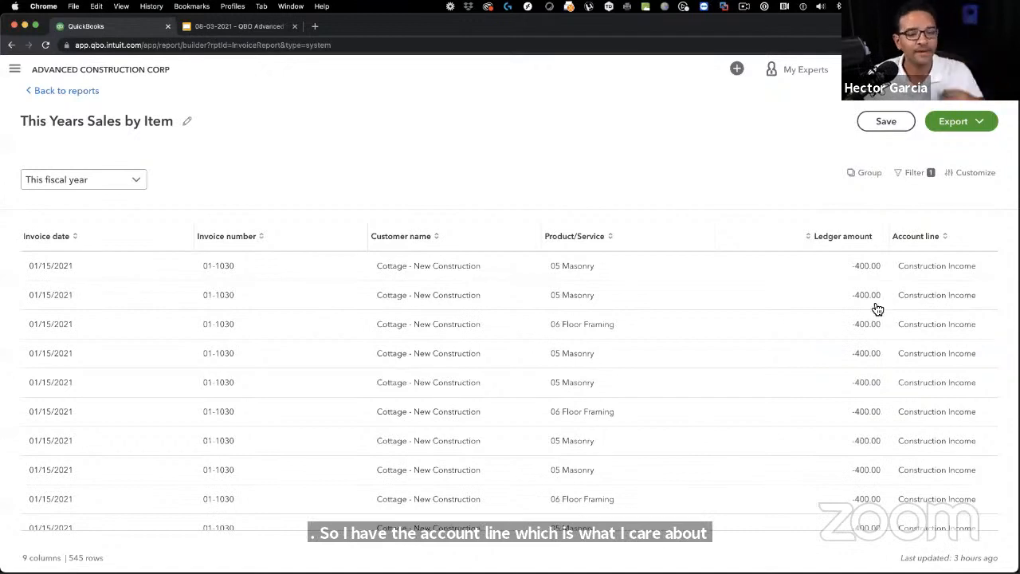
Step: Group the report by Product/Service type without a subgroup and close the group settings
left_click(858, 169)
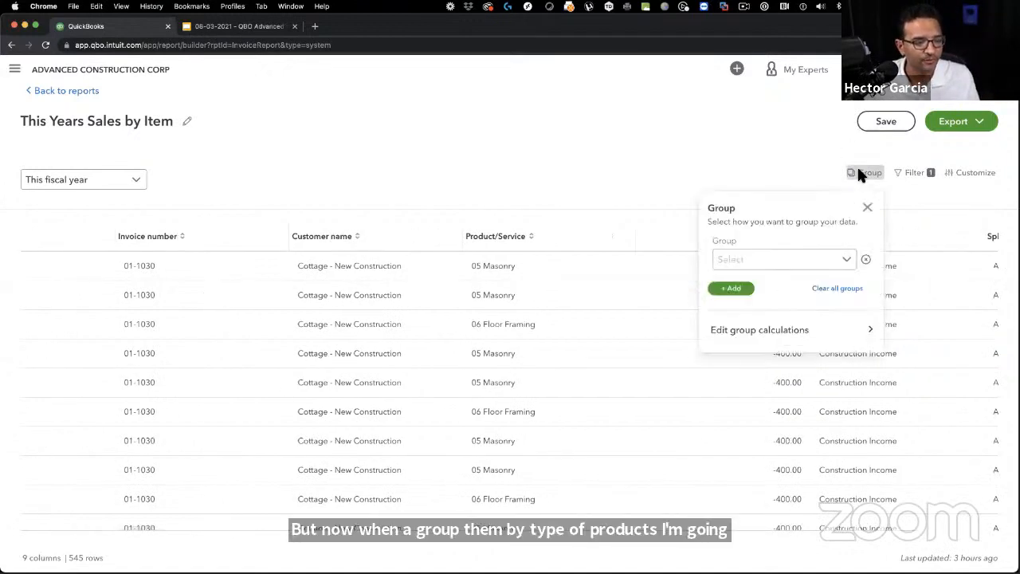
left_click(845, 258)
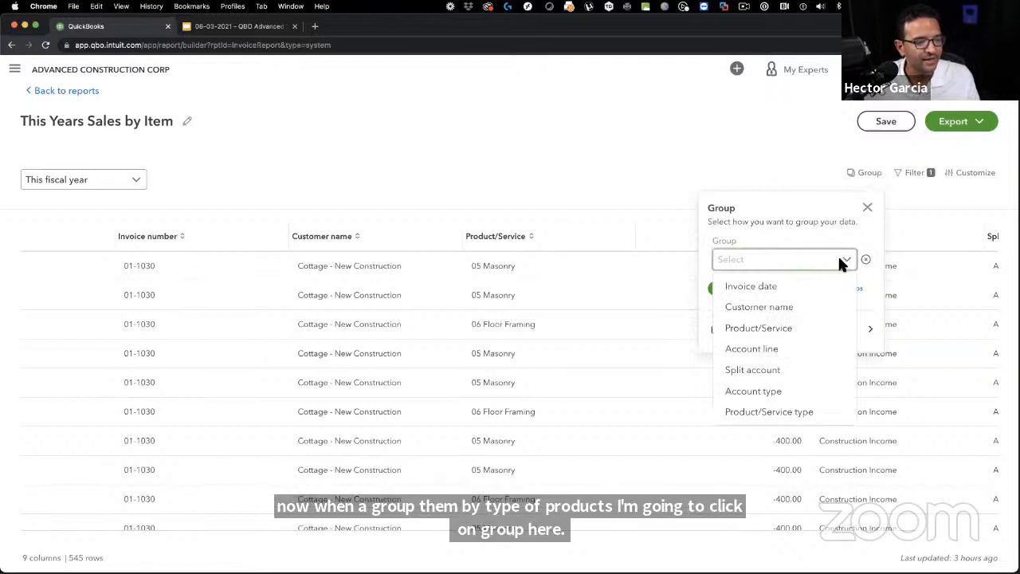
left_click(777, 412)
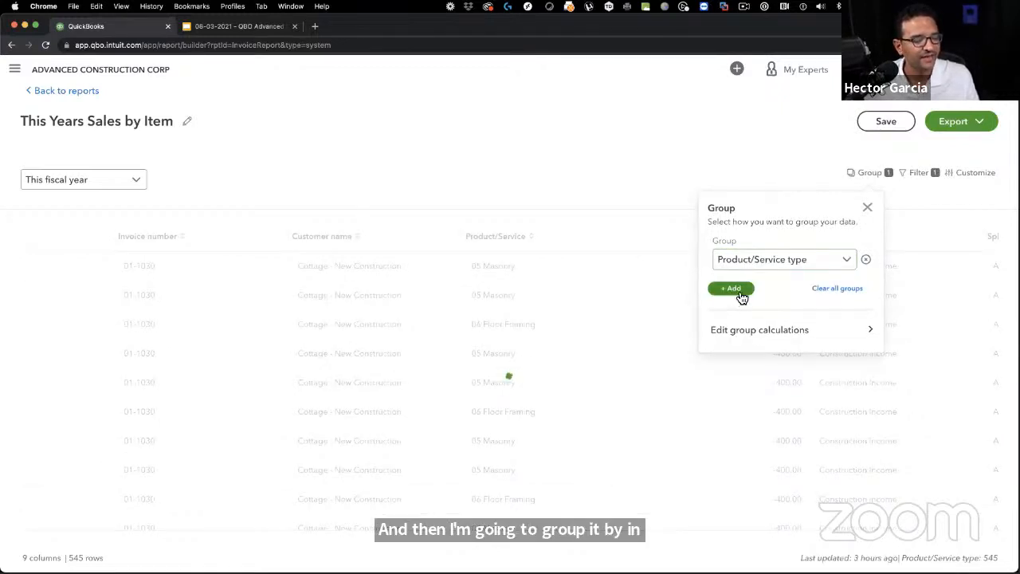
left_click(731, 289)
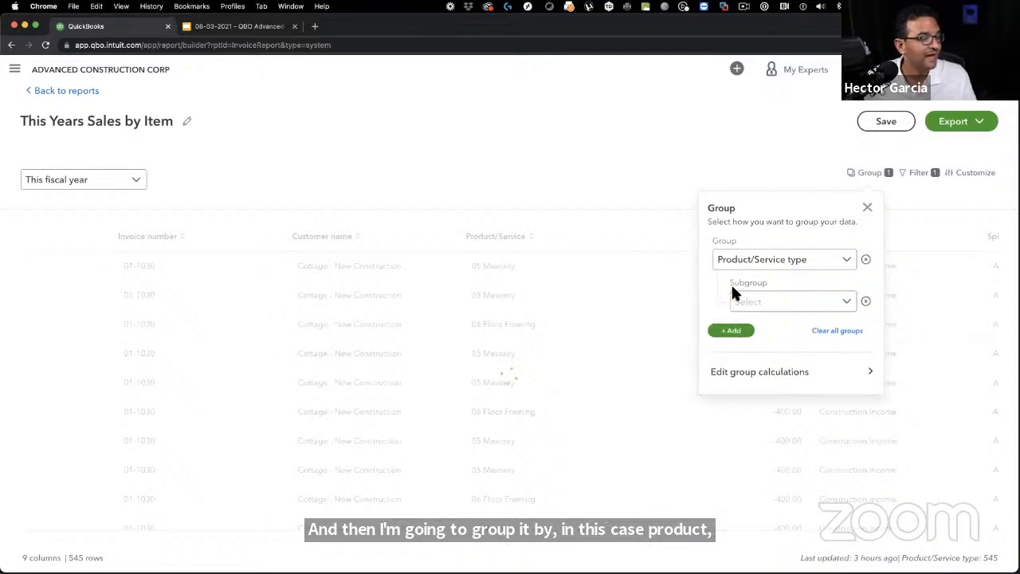
left_click(866, 301)
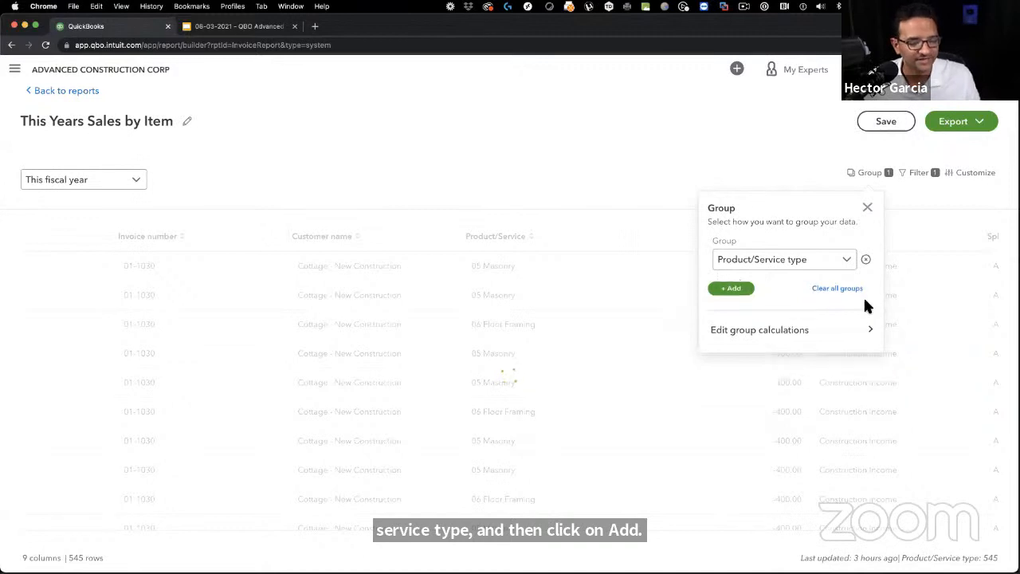
left_click(867, 208)
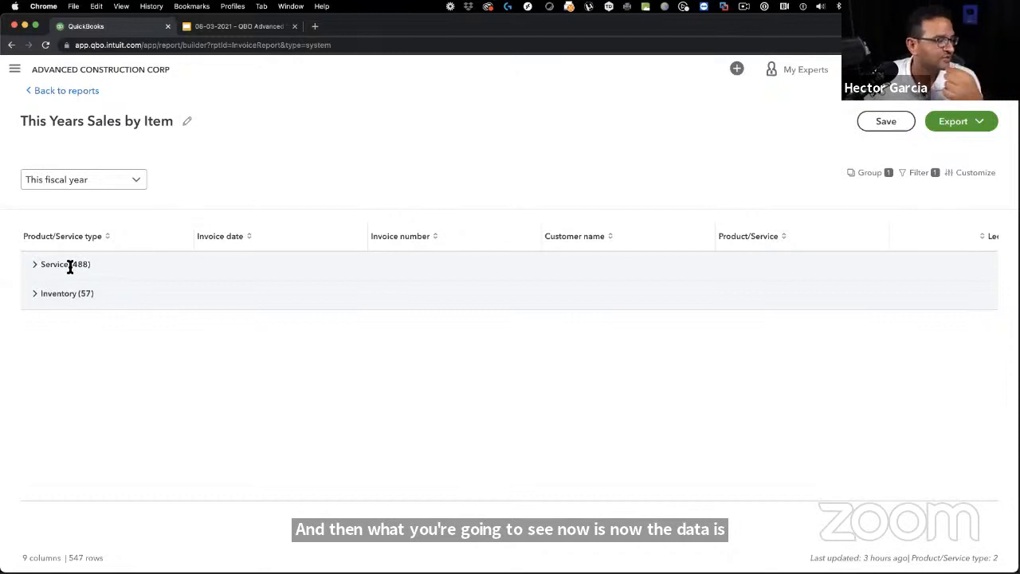
Step: Expand the Inventory group and review its invoice lines by date, customer and product
left_click(35, 295)
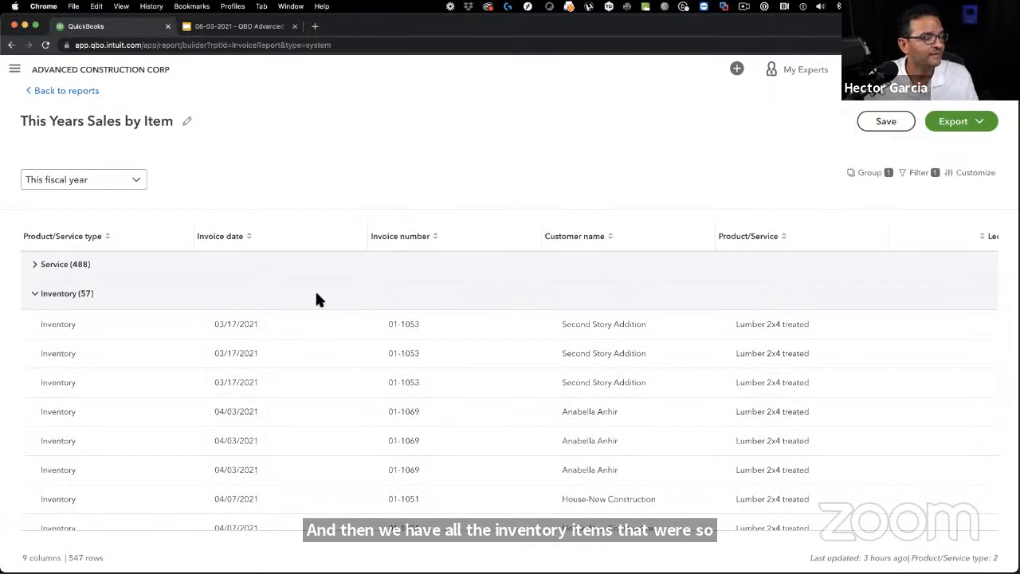
scroll(316, 300, "down", 2)
scroll(347, 310, "down", 8)
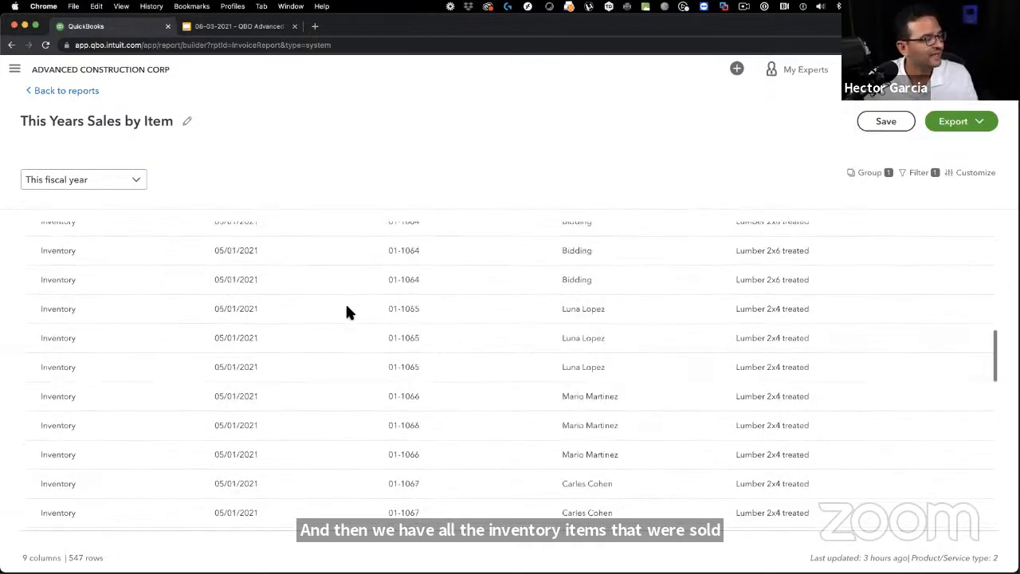
scroll(349, 307, "down", 3)
scroll(349, 307, "up", 10)
scroll(348, 311, "up", 4)
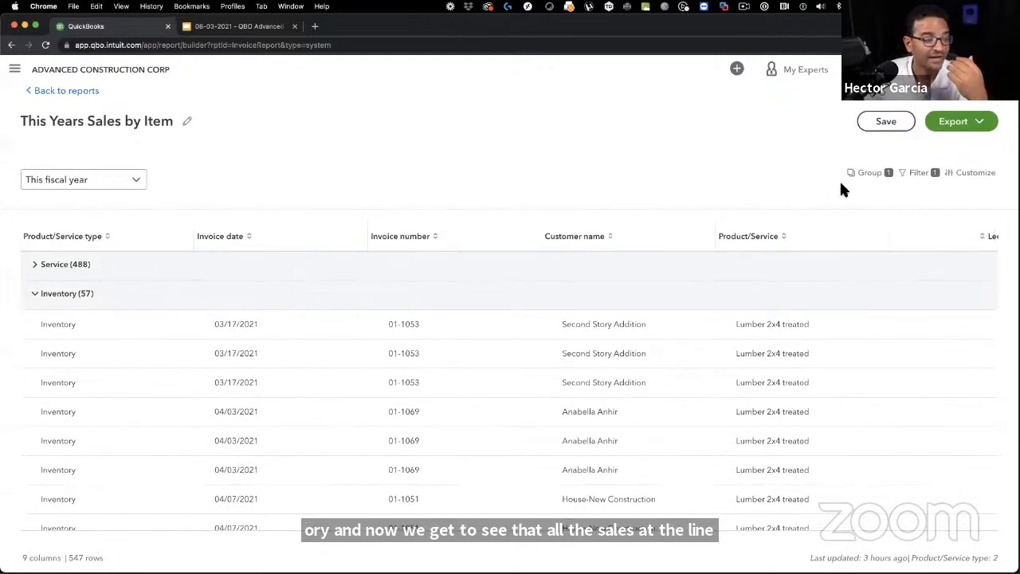
Step: Add Product/Service as a subgroup under the Product/Service type group and close the group settings
left_click(868, 173)
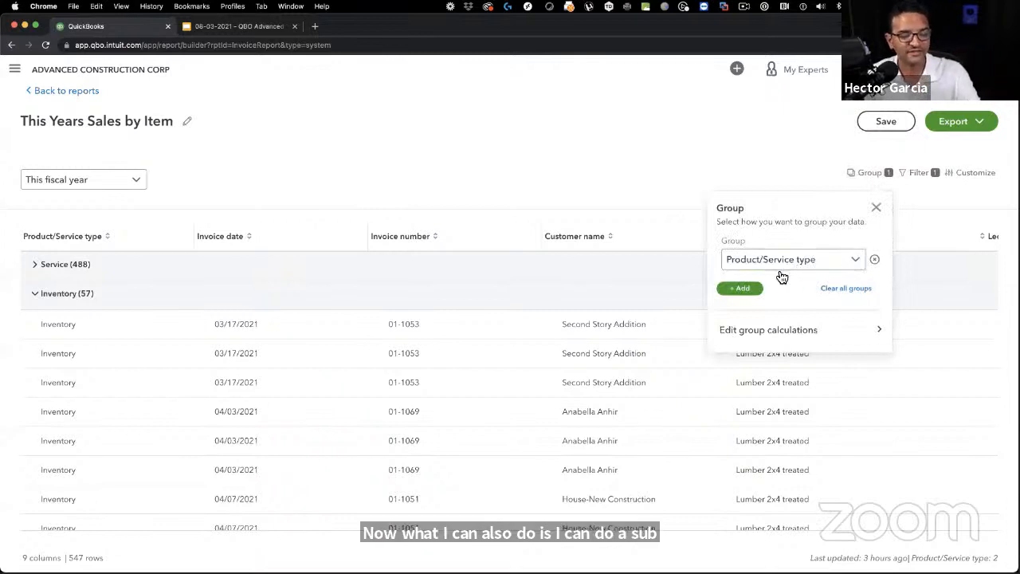
left_click(743, 289)
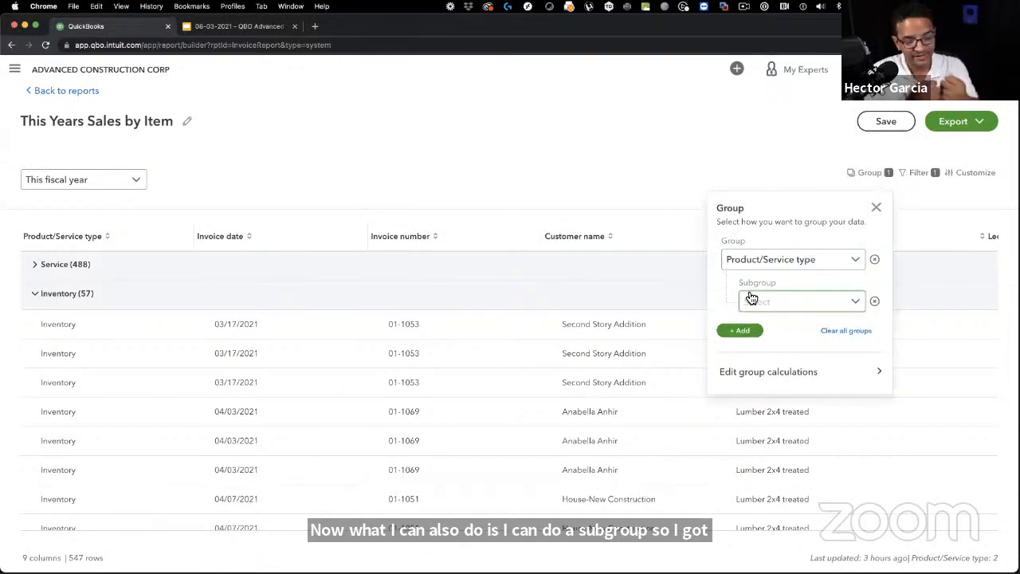
left_click(857, 305)
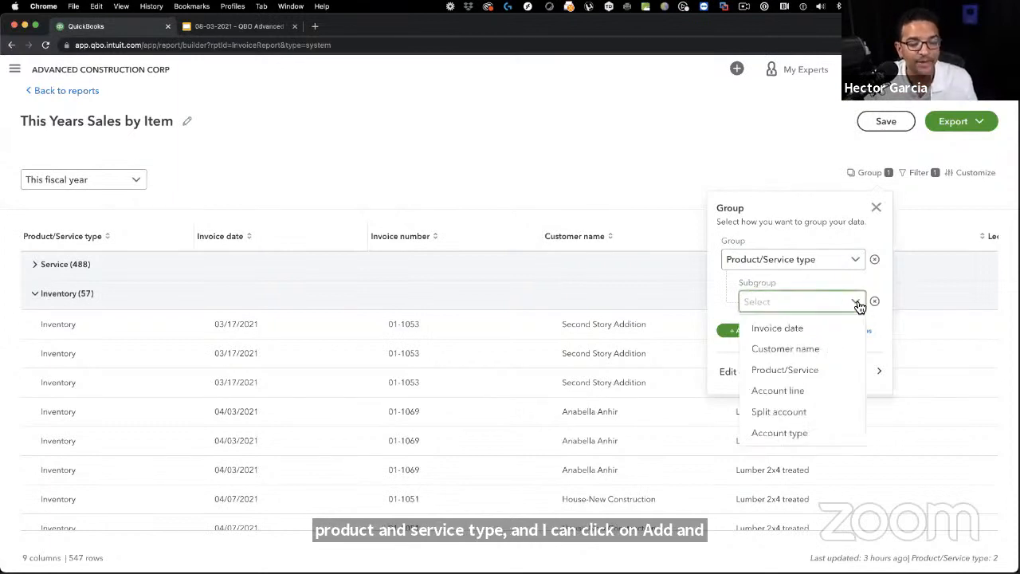
left_click(824, 371)
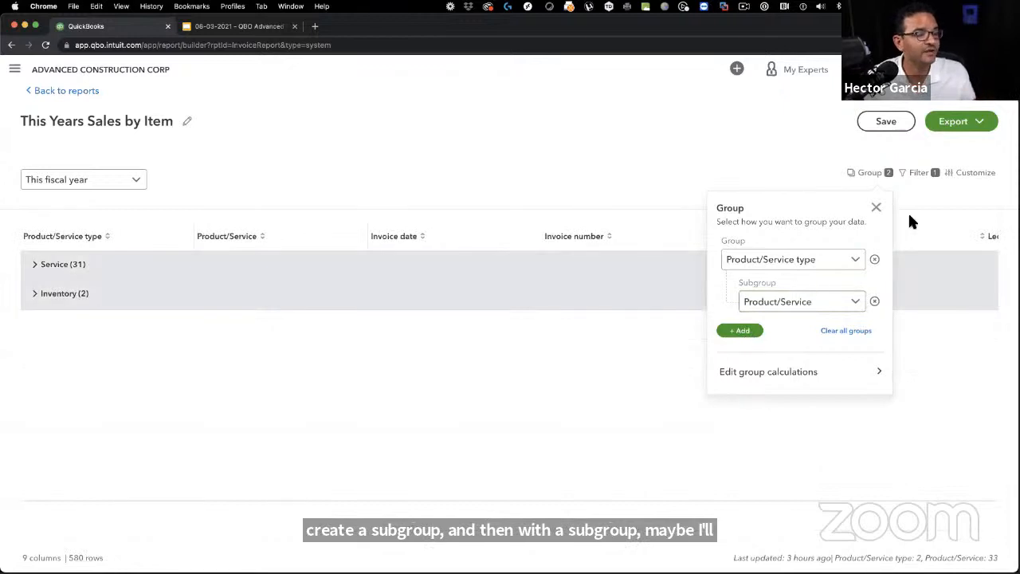
left_click(877, 211)
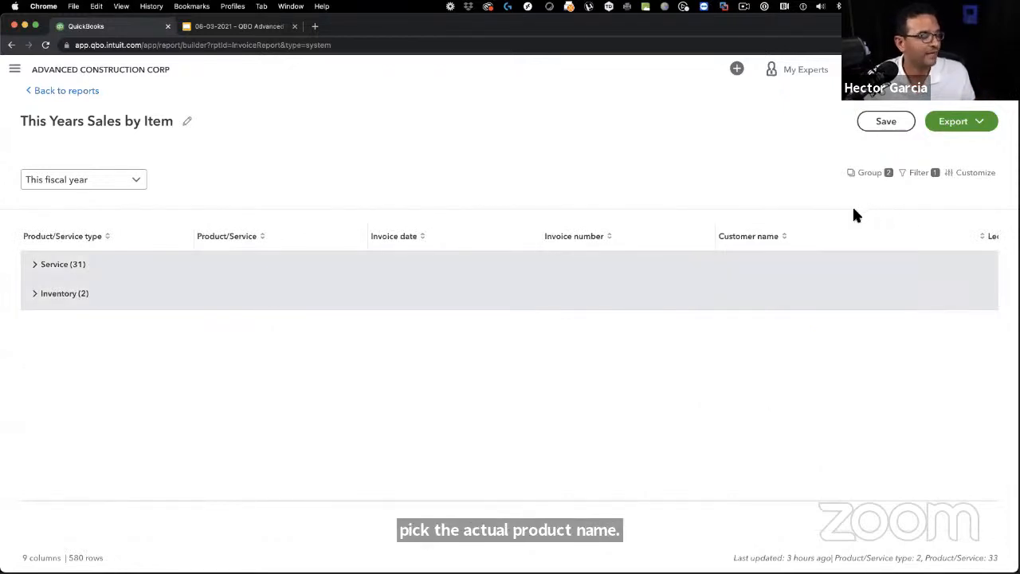
Step: Expand the Inventory group, check the invoice lines under Lumber 2x6 treated, and collapse that subgroup
left_click(36, 295)
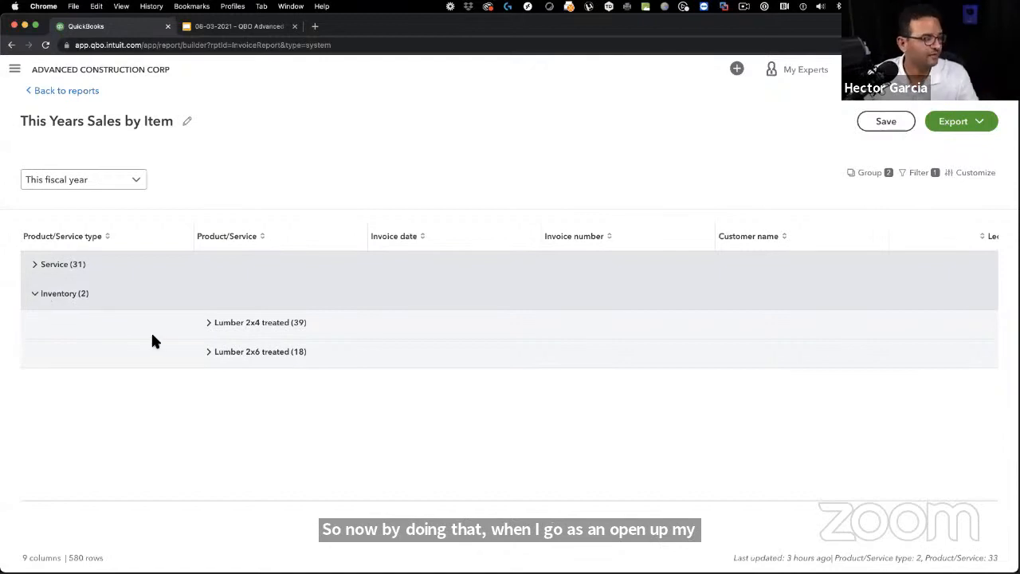
left_click(206, 332)
left_click(207, 332)
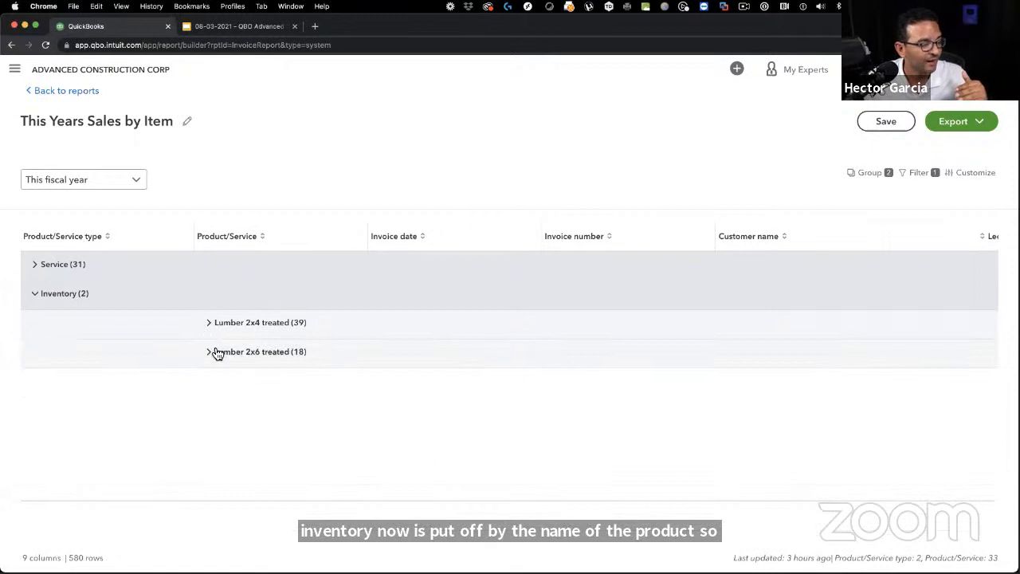
left_click(210, 353)
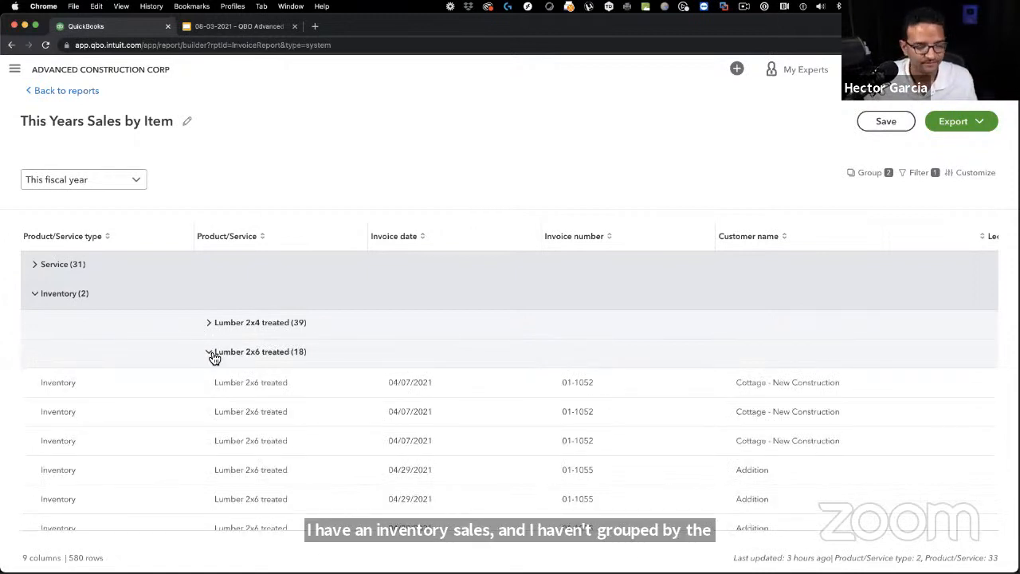
left_click(211, 353)
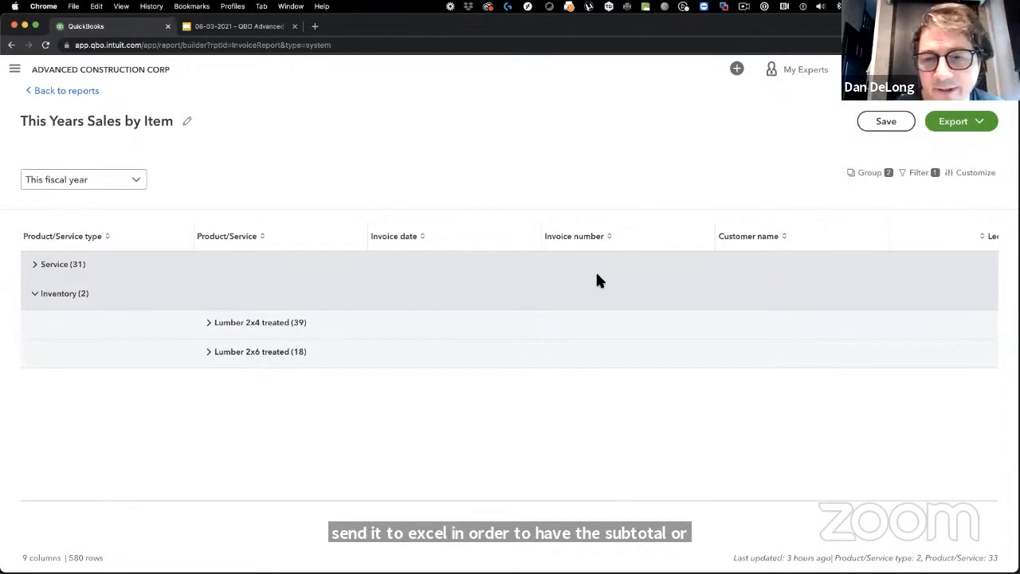
Step: Add a group calculation of Total for the Ledger amount column and close the group settings
left_click(877, 178)
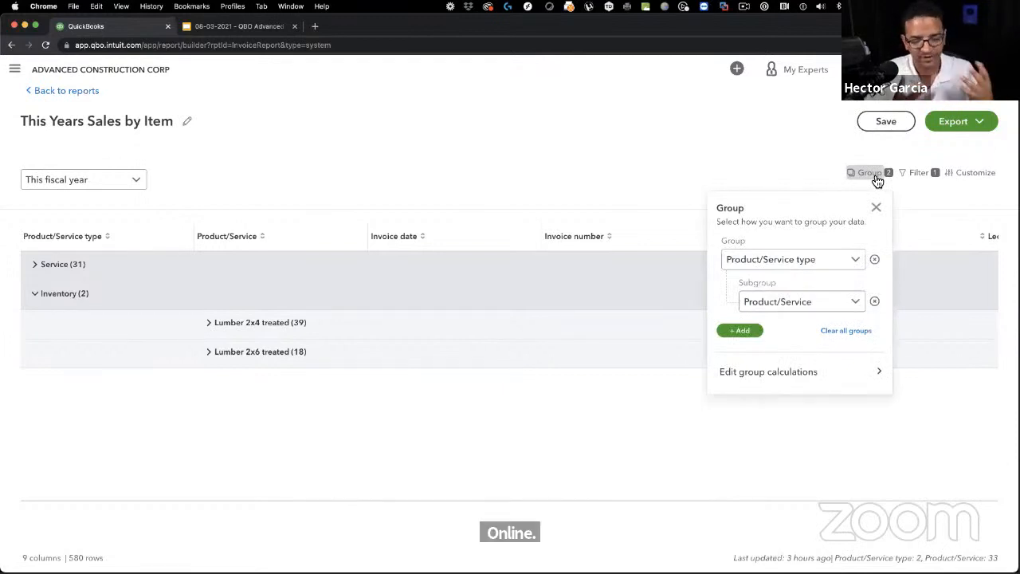
left_click(774, 374)
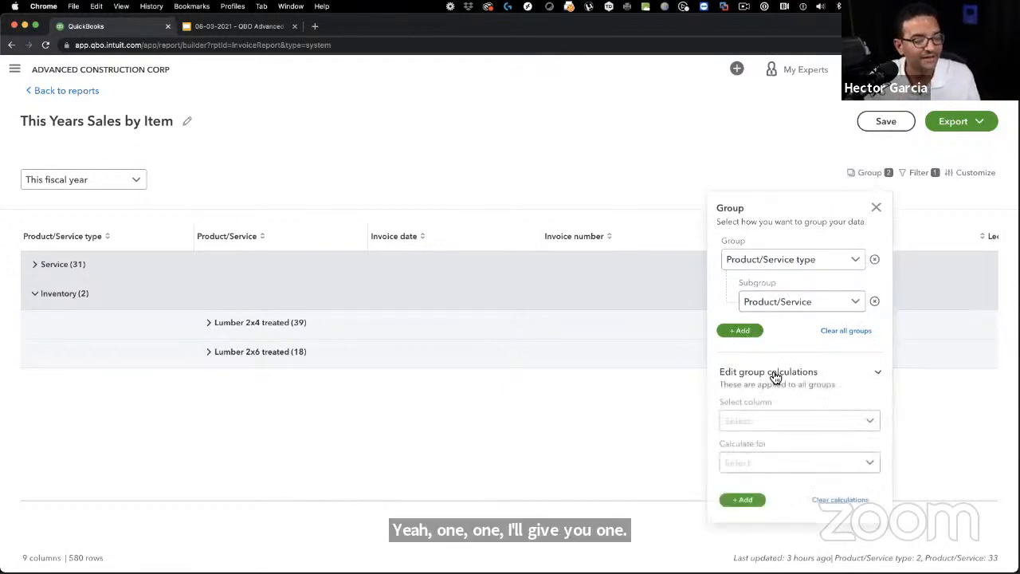
left_click(761, 424)
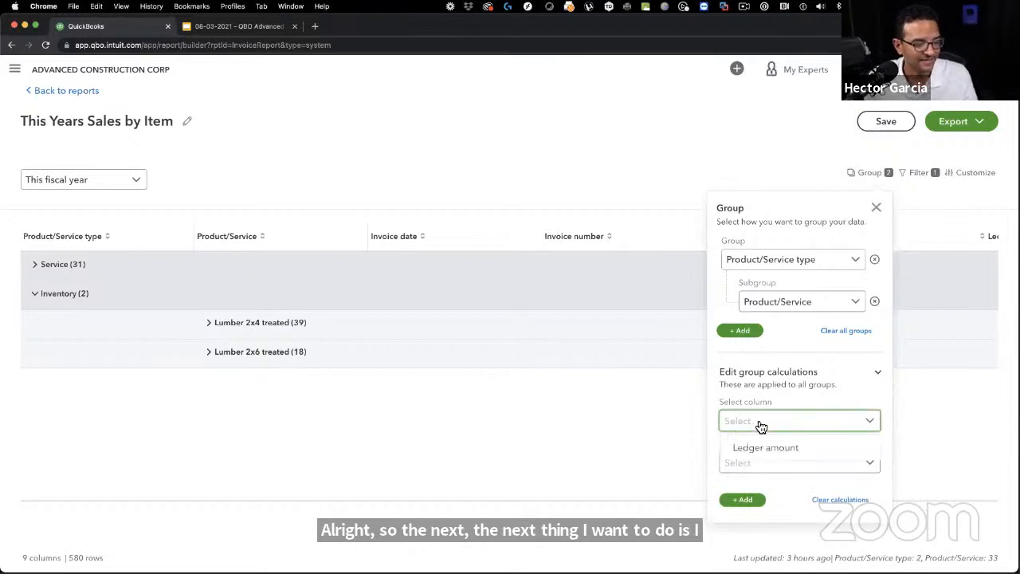
left_click(763, 451)
left_click(764, 469)
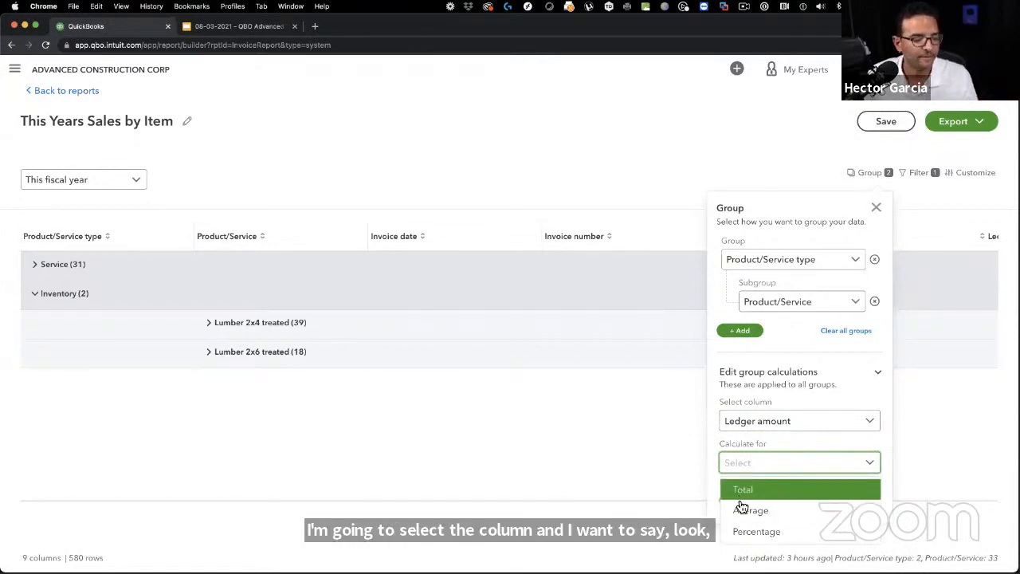
left_click(761, 498)
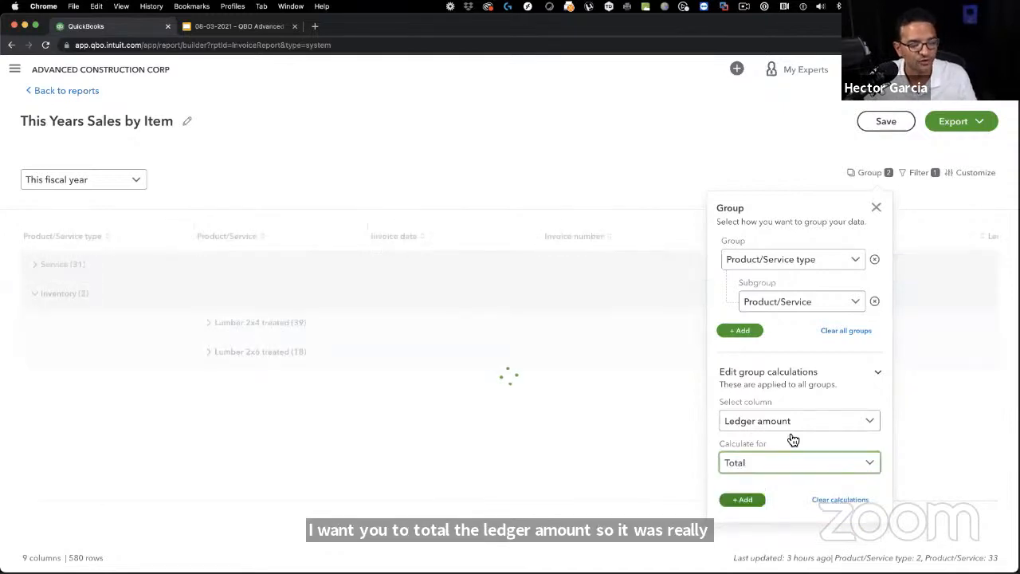
left_click(877, 209)
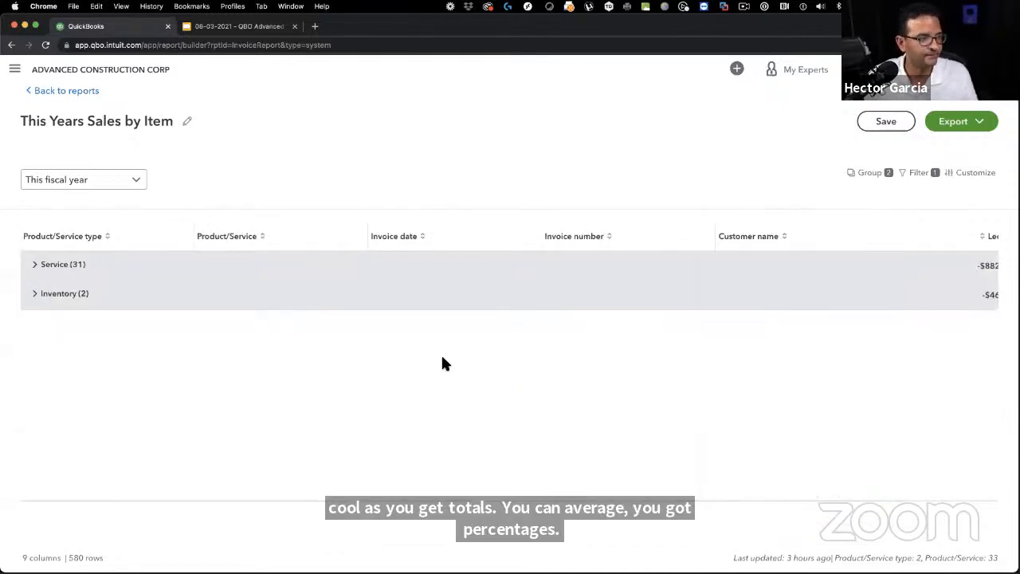
Step: Move the Ledger amount column directly after Product/Service in the report layout and close the customization settings
left_click(980, 174)
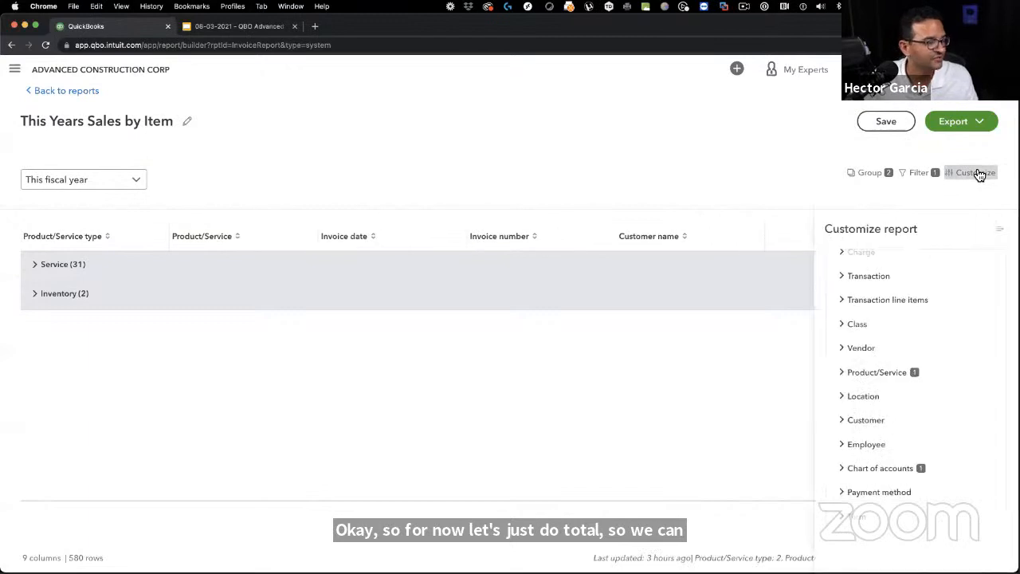
scroll(944, 271, "up", 10)
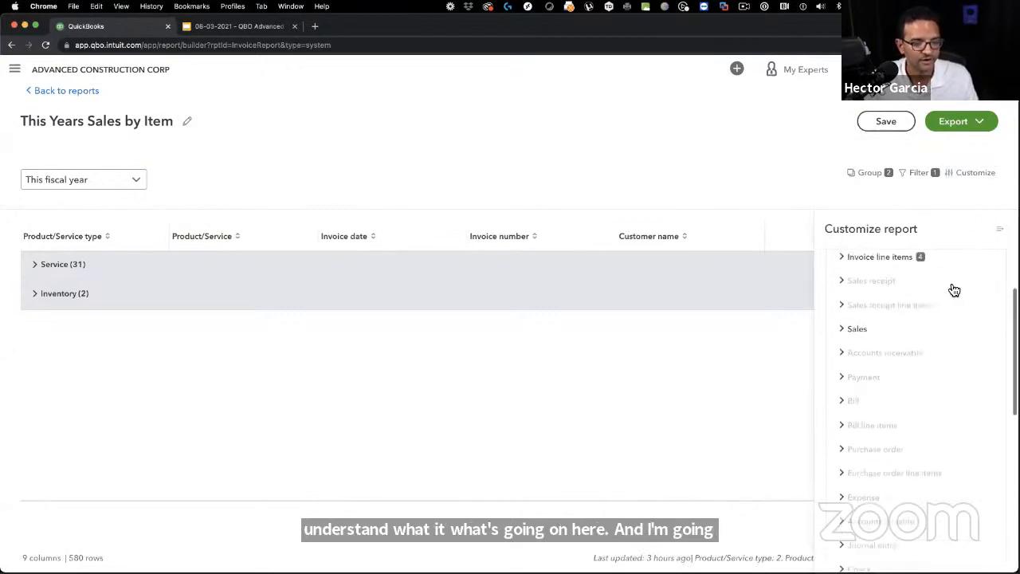
left_click(965, 266)
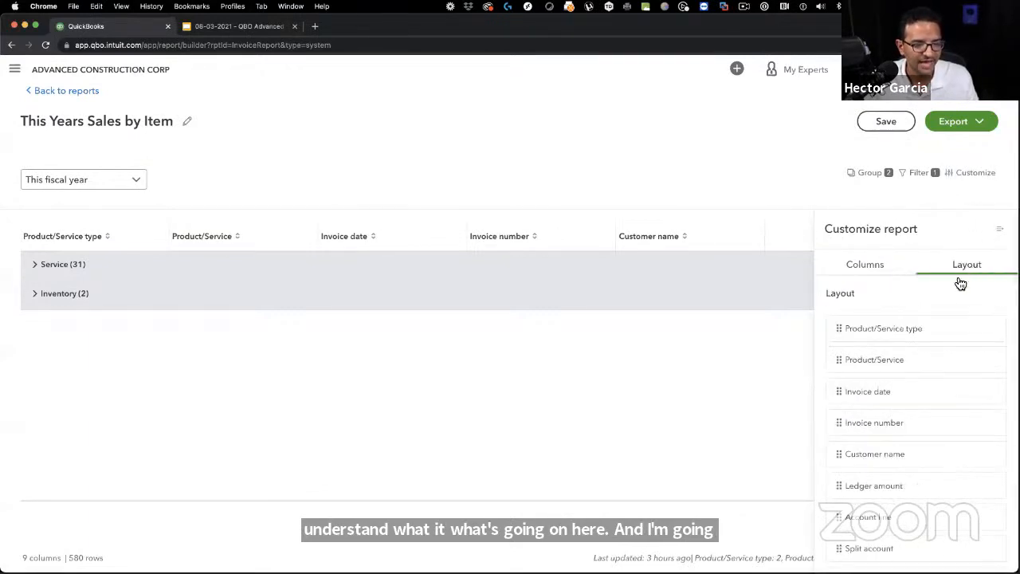
left_click_drag(841, 488, 820, 404)
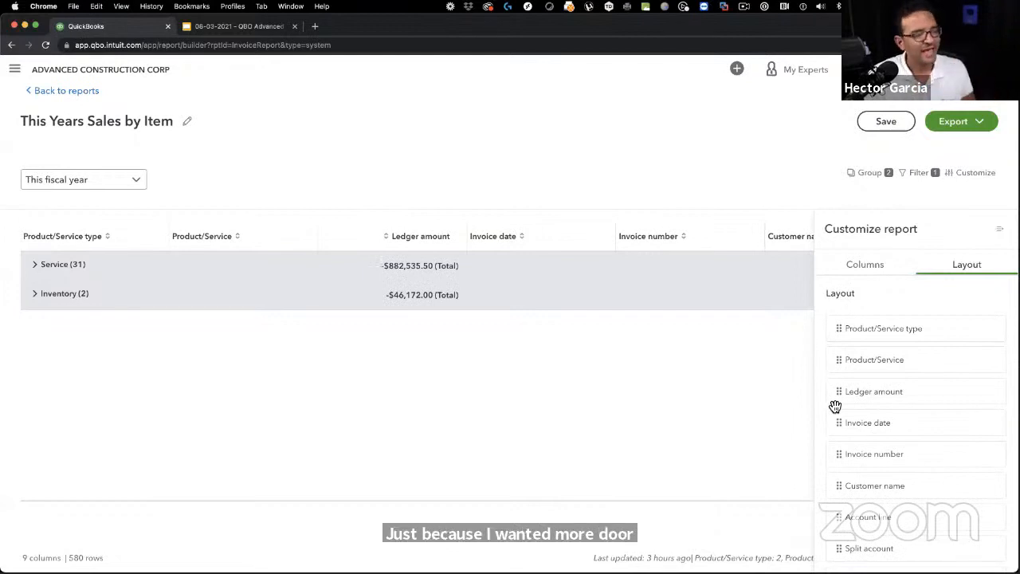
left_click(1000, 229)
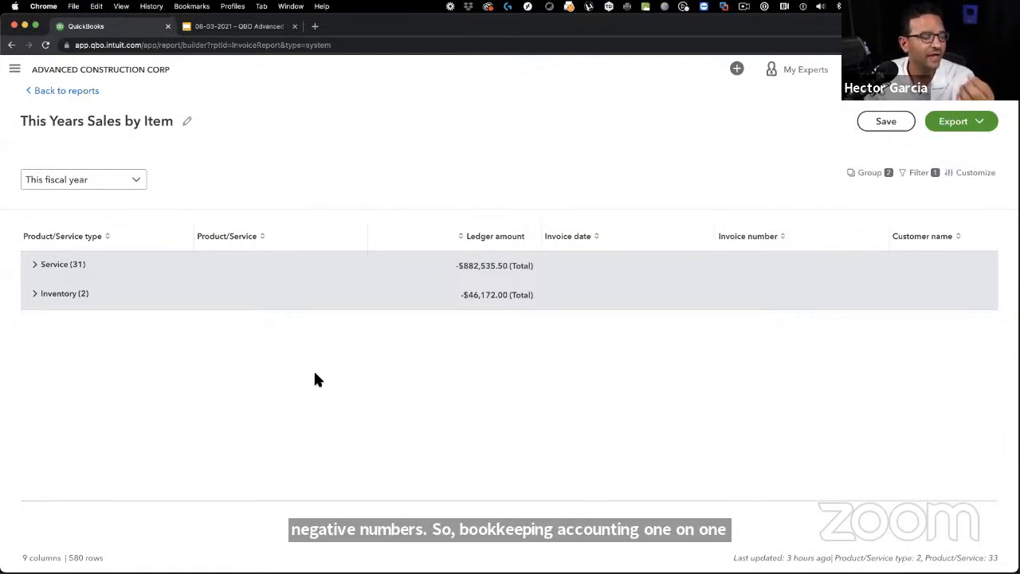
Step: Expand Inventory and its Lumber 2x4 treated subgroup, and compare the ledger amounts of the first invoice's three lines
left_click(47, 298)
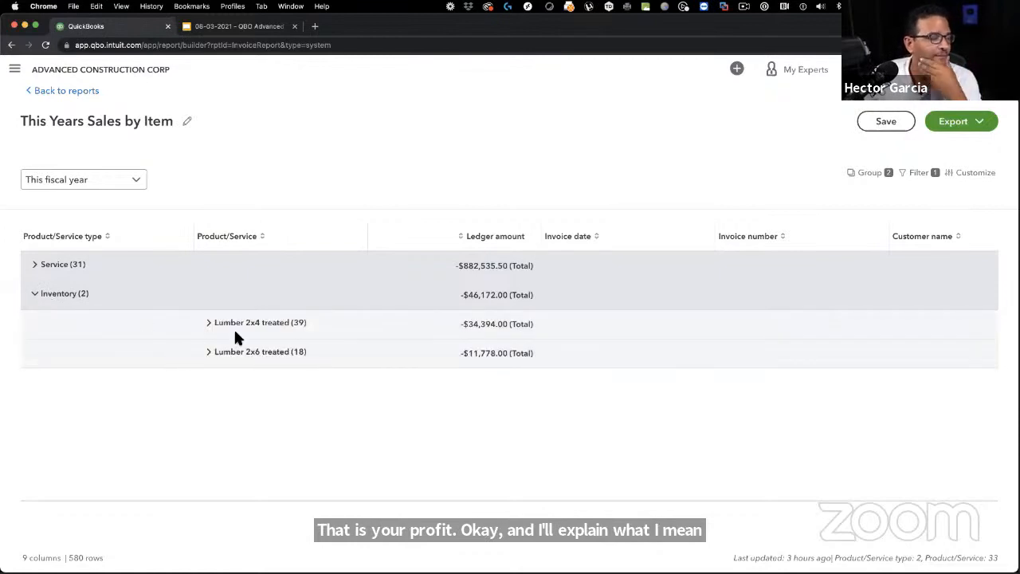
left_click(211, 327)
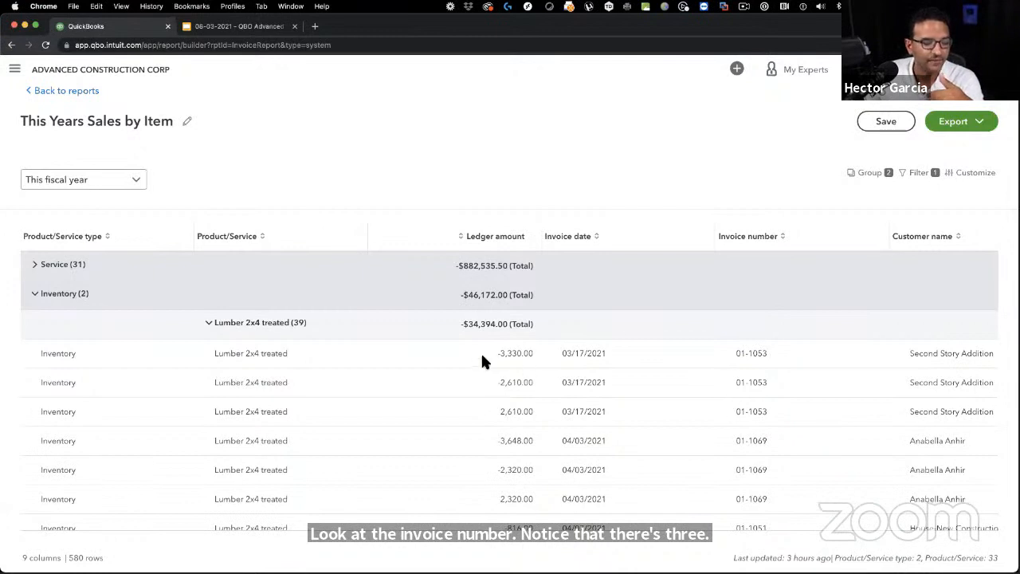
left_click_drag(496, 353, 531, 355)
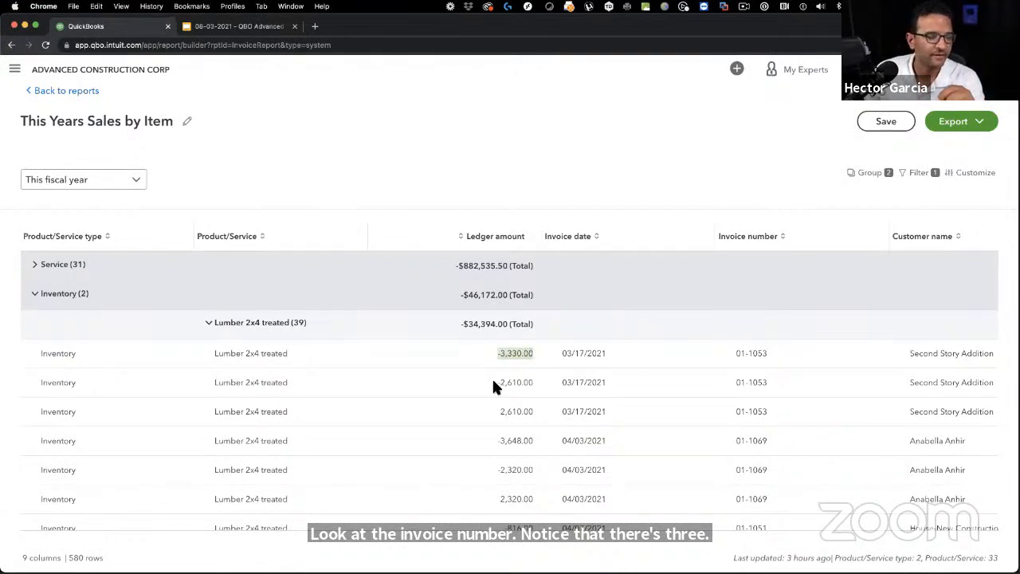
left_click_drag(499, 383, 533, 384)
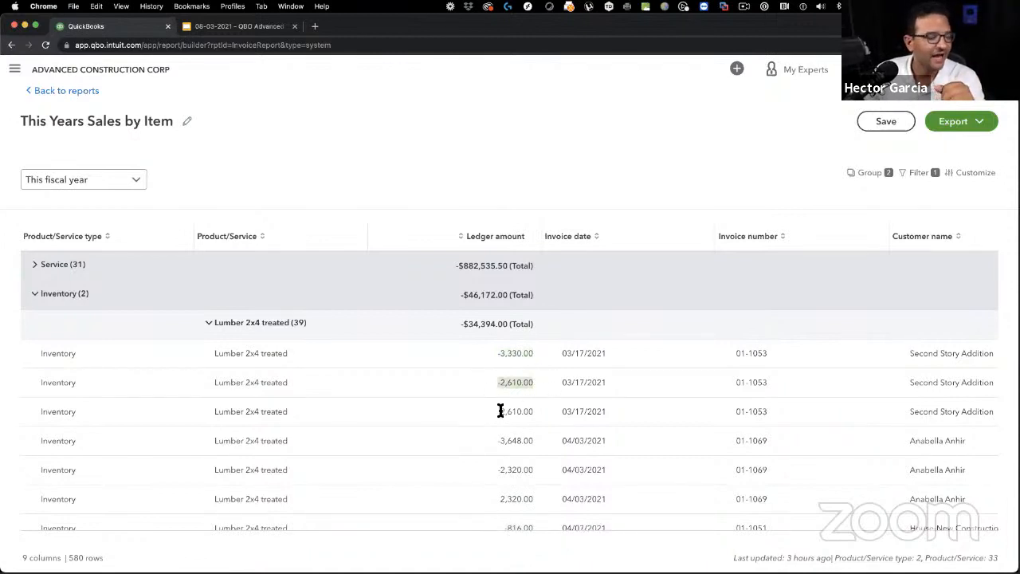
left_click_drag(501, 410, 540, 406)
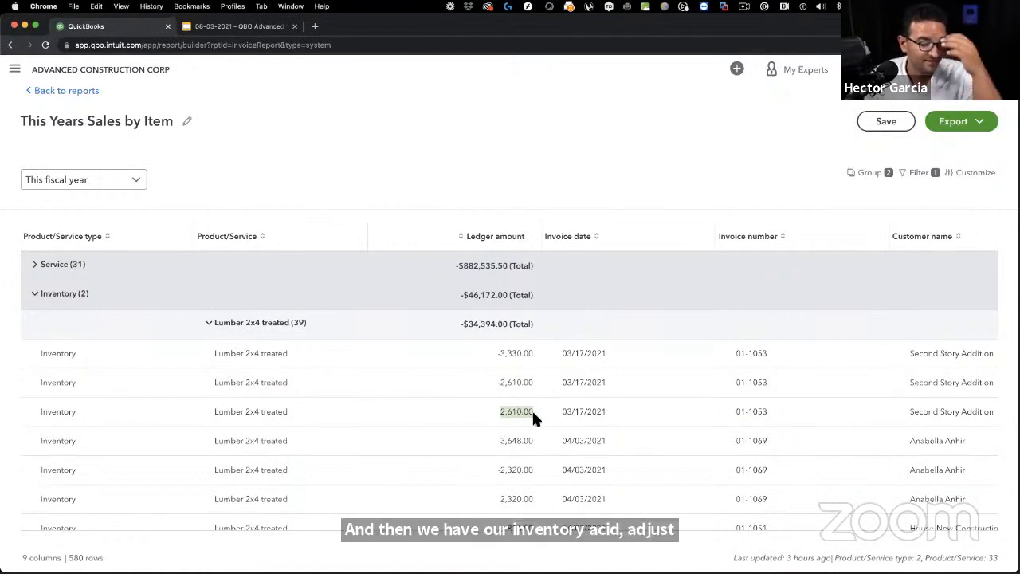
left_click(501, 415)
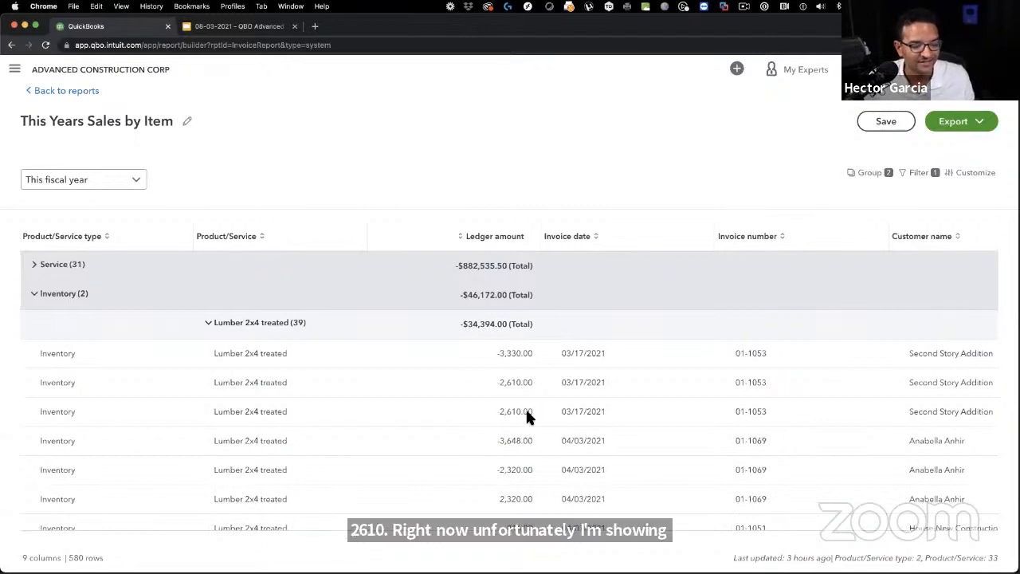
Step: Check the Account line column for the Lumber 2x4 treated lines, focusing on the Inventory Asset entry
scroll(526, 414, "right", 3)
scroll(530, 417, "right", 1)
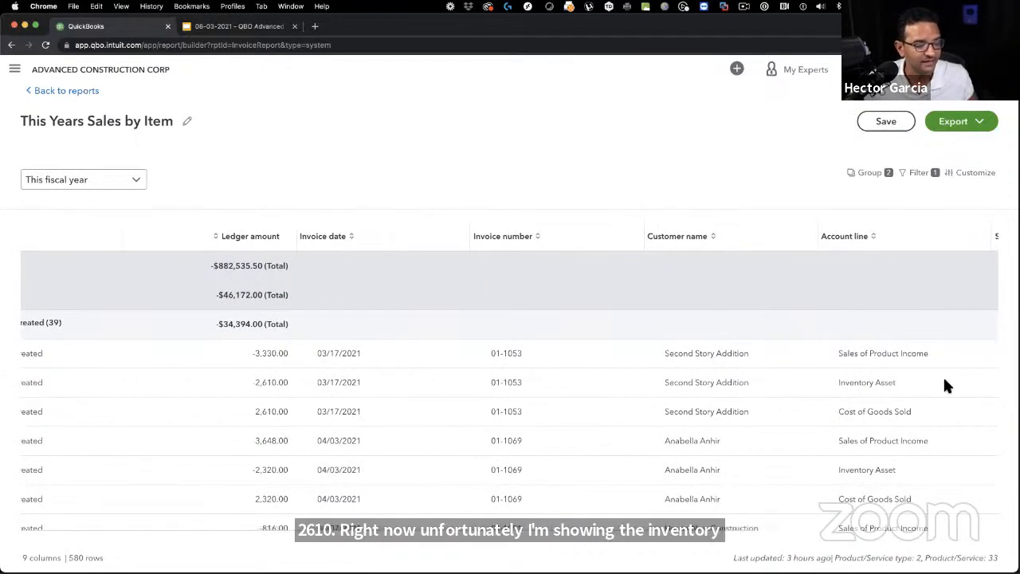
left_click_drag(876, 387, 834, 388)
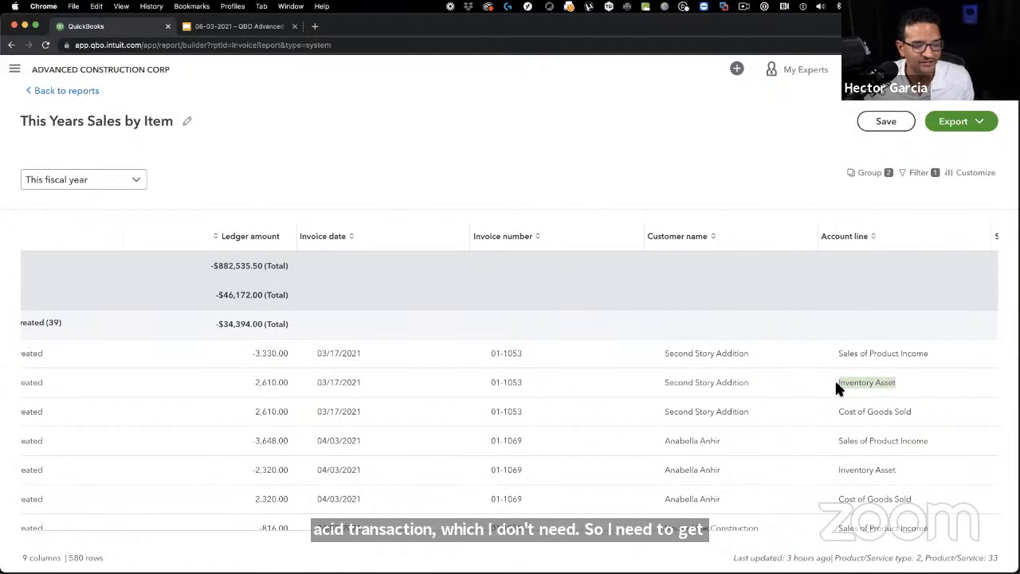
left_click(894, 383)
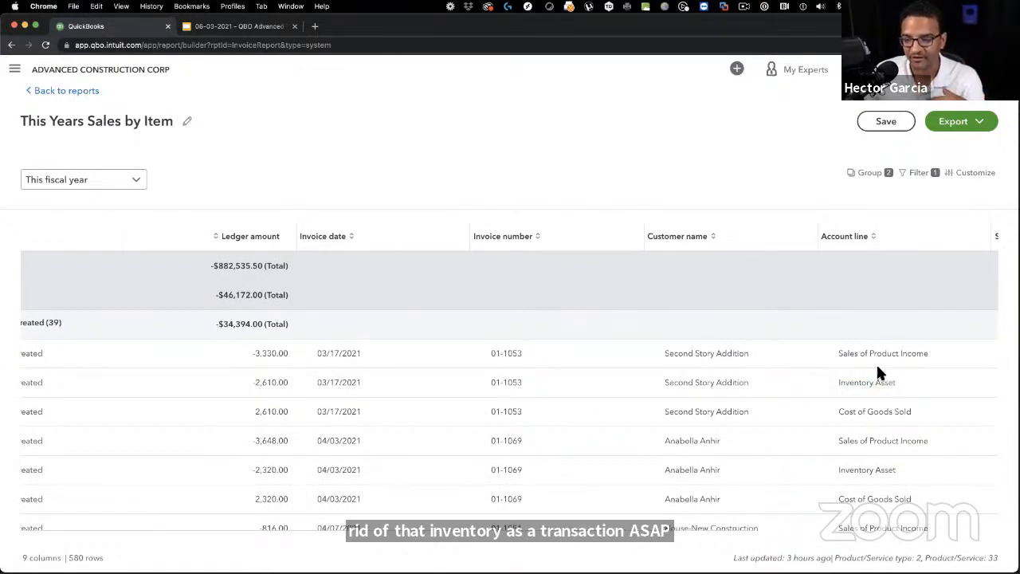
Step: Change the account type filter to equals Income and Cost of Goods Sold, deselecting Accounts receivable (A/R), and close the filter settings
left_click(925, 173)
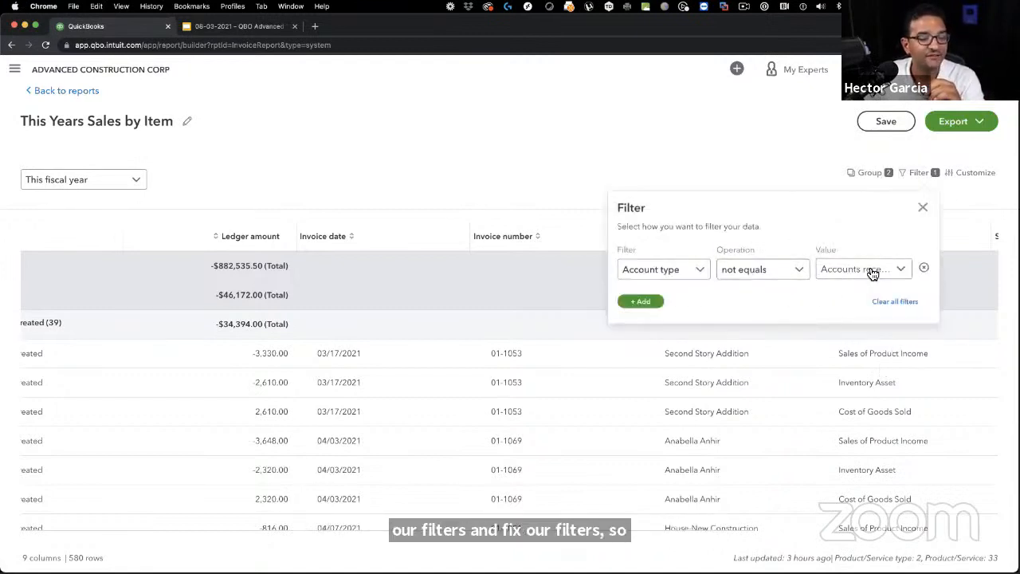
left_click(902, 275)
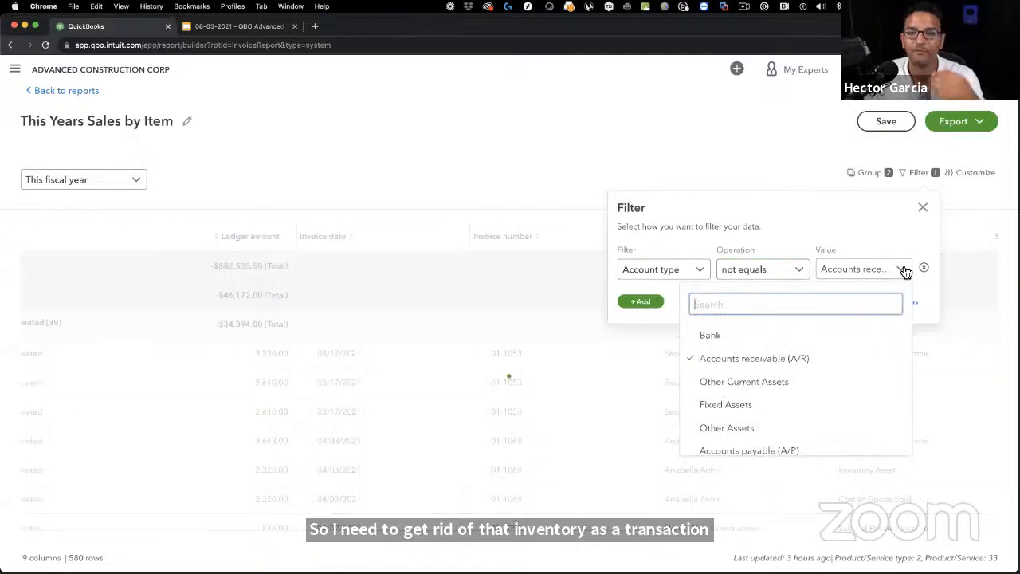
left_click(905, 272)
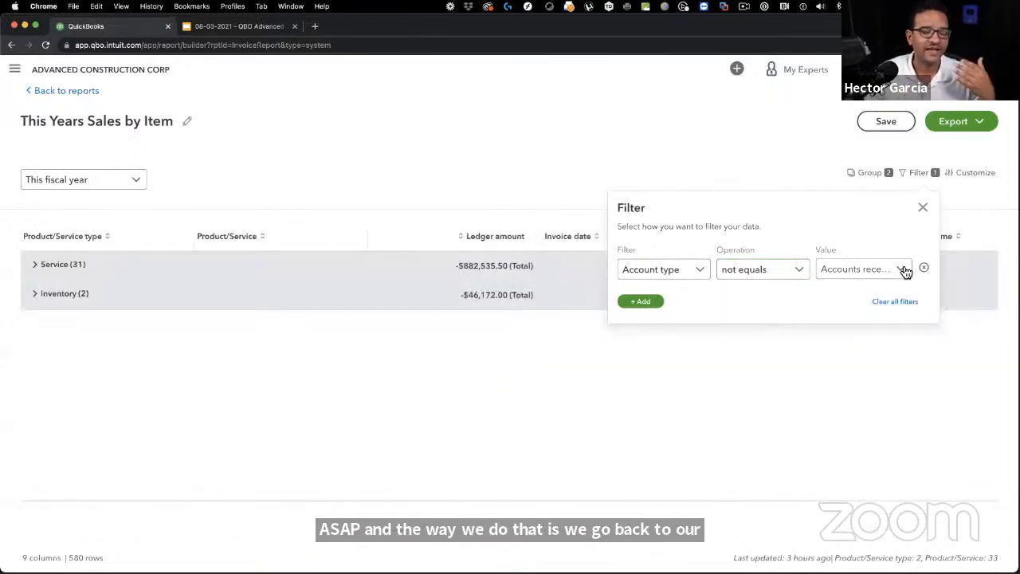
left_click(801, 272)
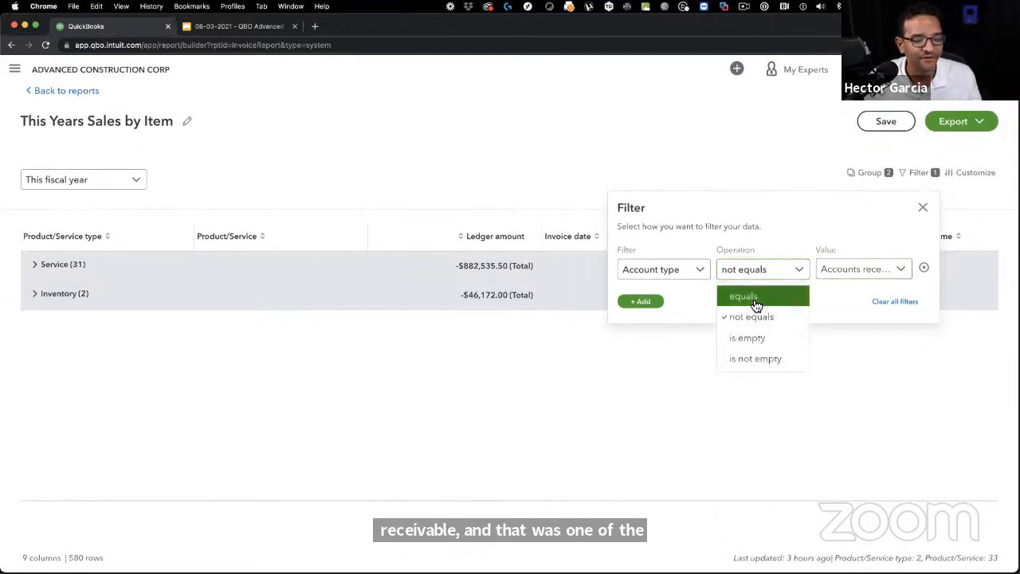
left_click(727, 296)
left_click(899, 270)
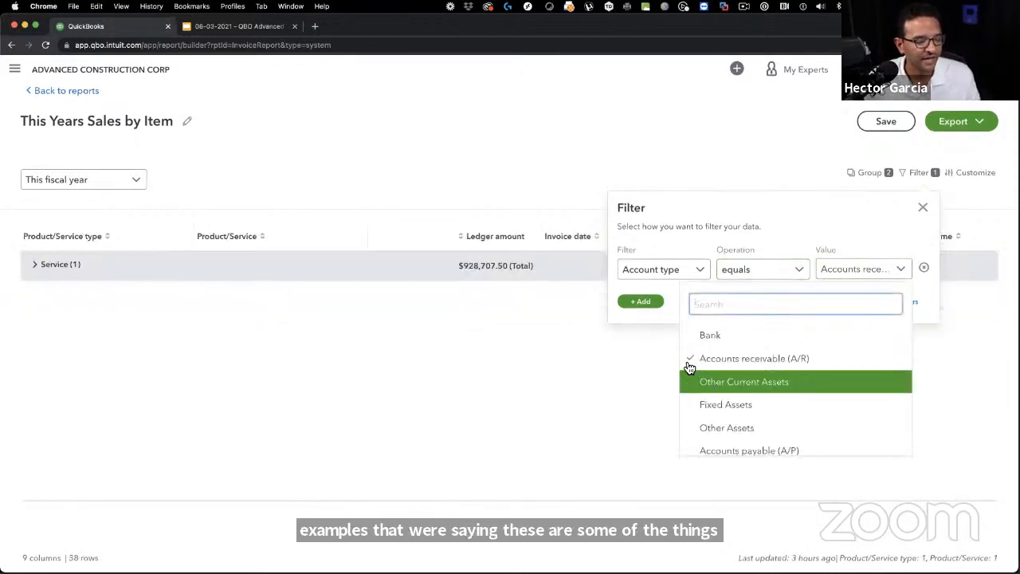
scroll(781, 391, "down", 6)
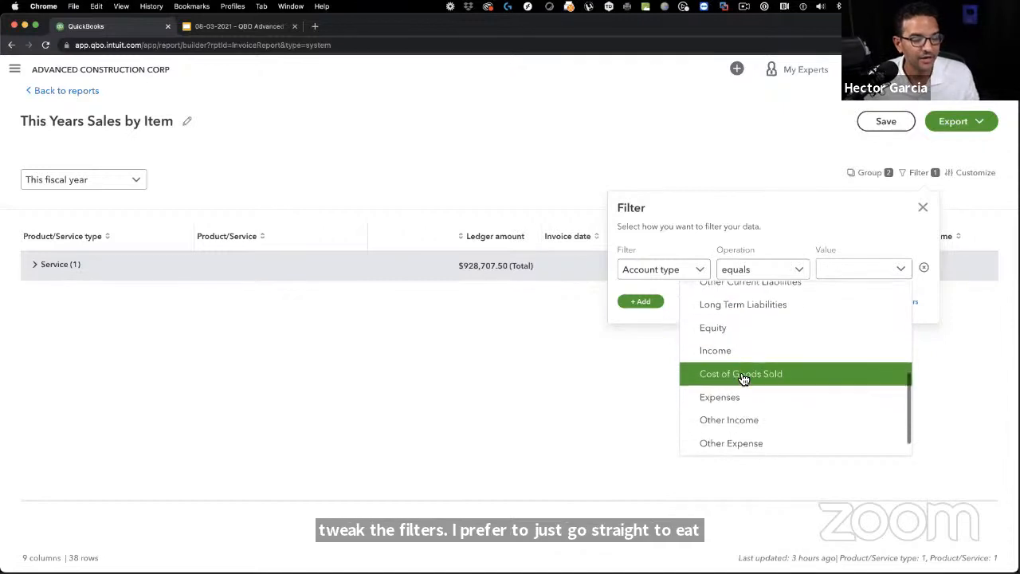
left_click(742, 352)
left_click(740, 373)
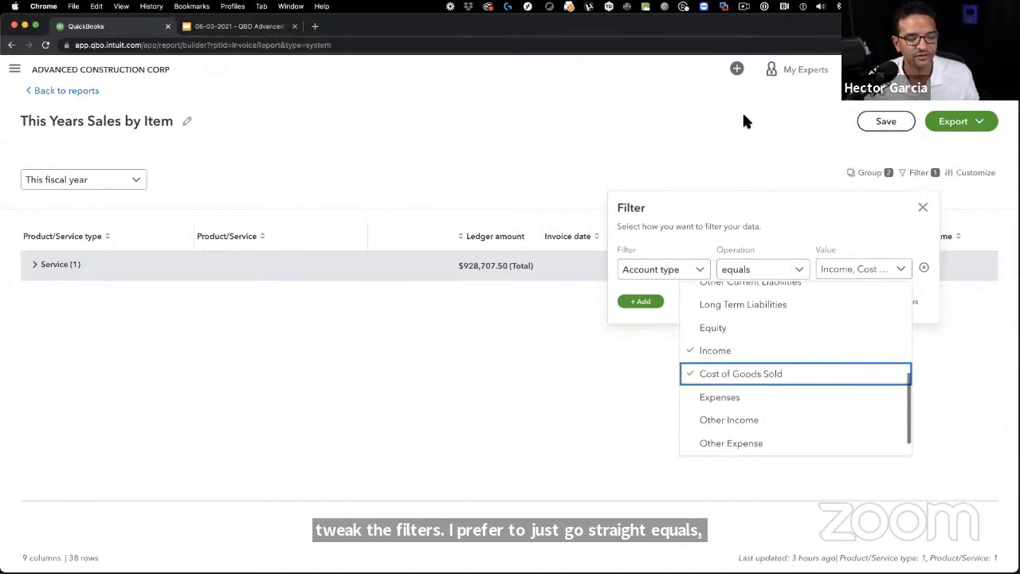
left_click(726, 147)
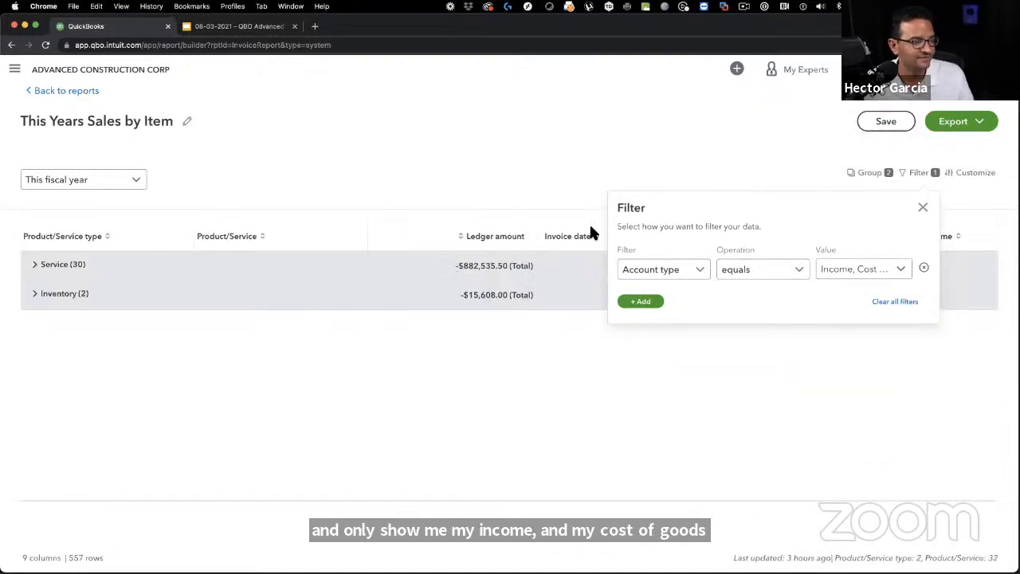
left_click(923, 208)
Step: Expand Inventory and its Lumber 2x4 treated subgroup, and copy the invoice number of the line with ledger amount 2,610.00
left_click(51, 293)
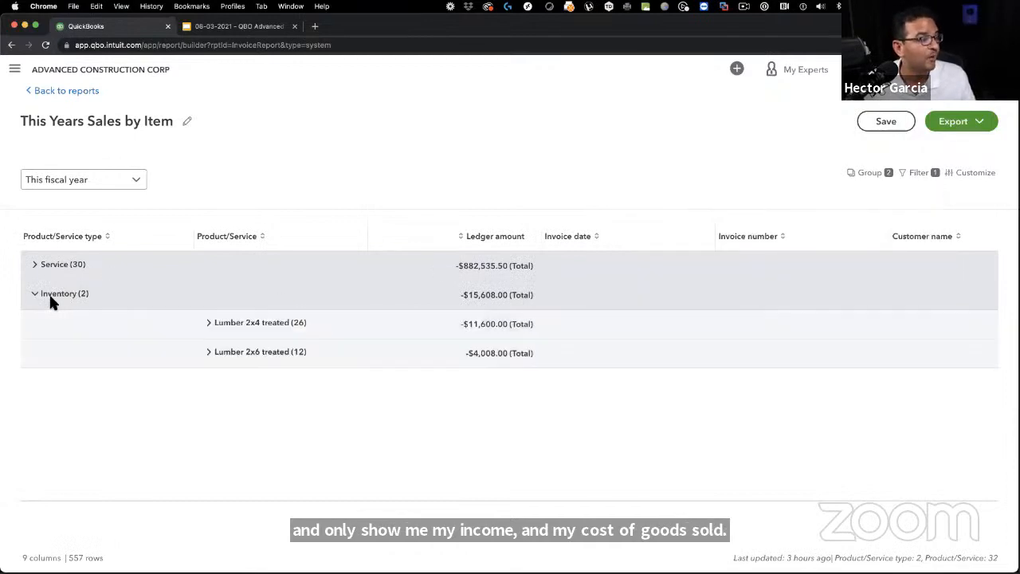
left_click(272, 324)
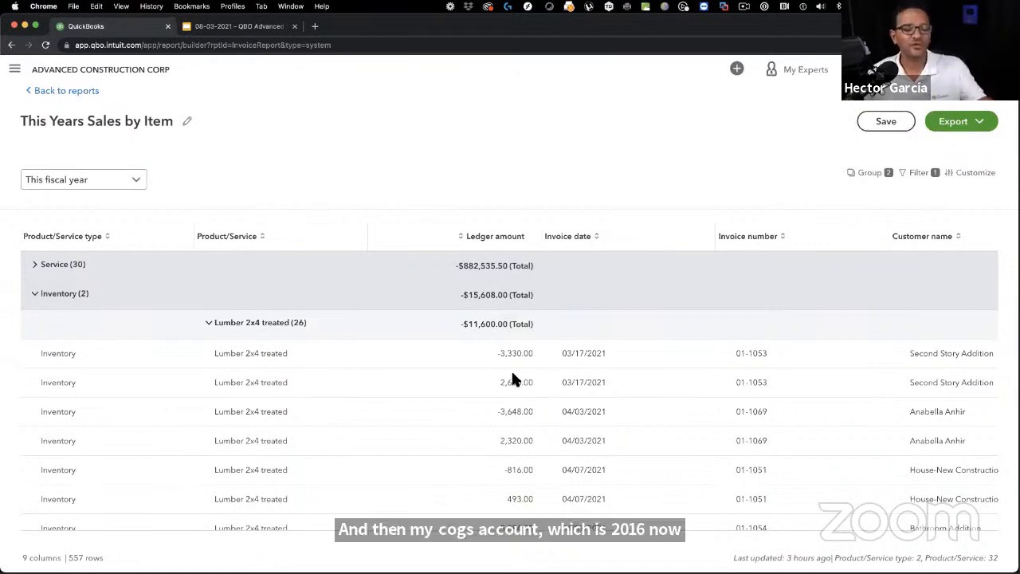
right_click(749, 382)
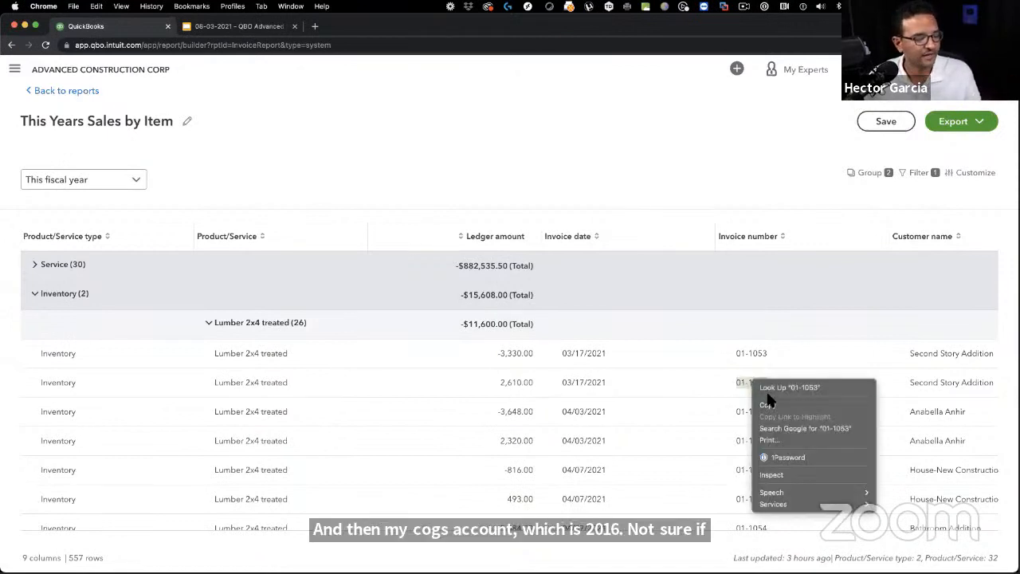
left_click(774, 412)
Step: Duplicate the report's browser tab, and search there for the copied invoice number to open the matching invoice
right_click(117, 29)
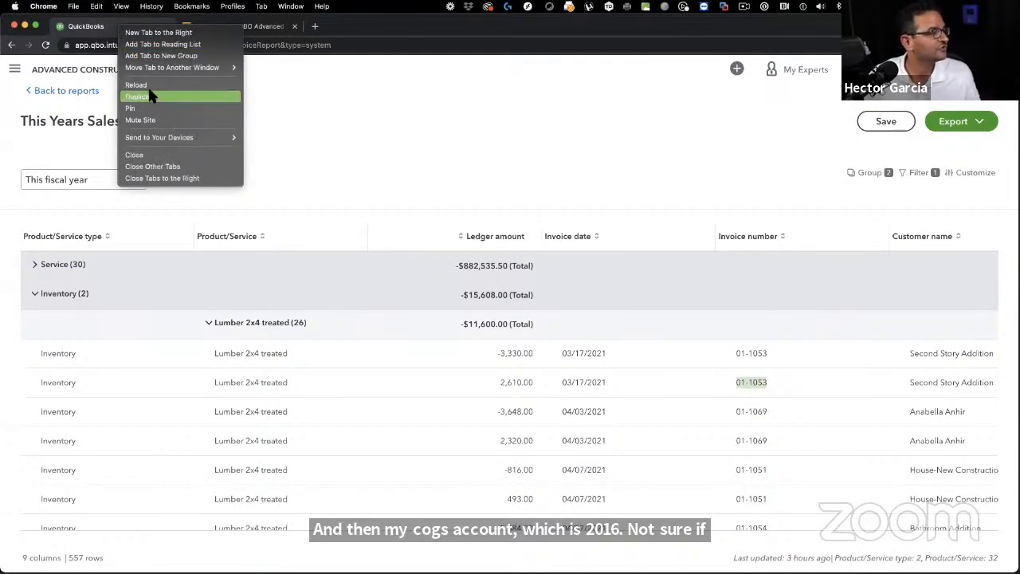
left_click(148, 90)
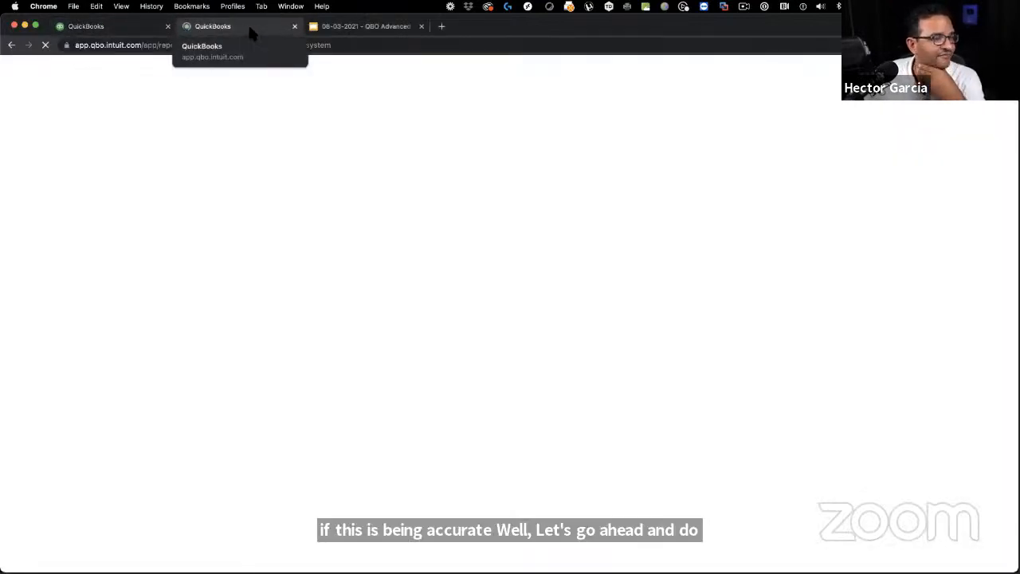
left_click(897, 69)
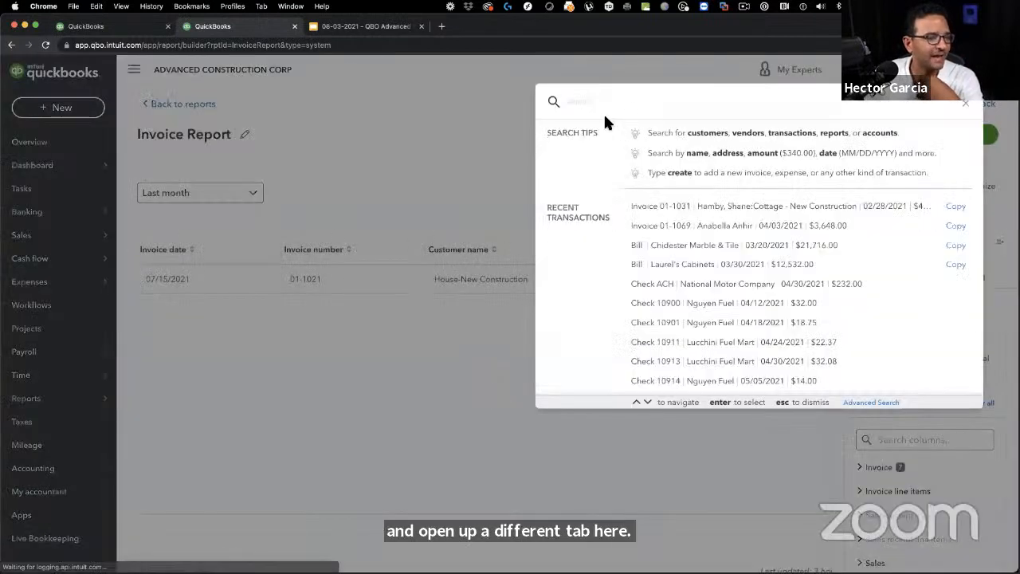
right_click(584, 98)
left_click(610, 180)
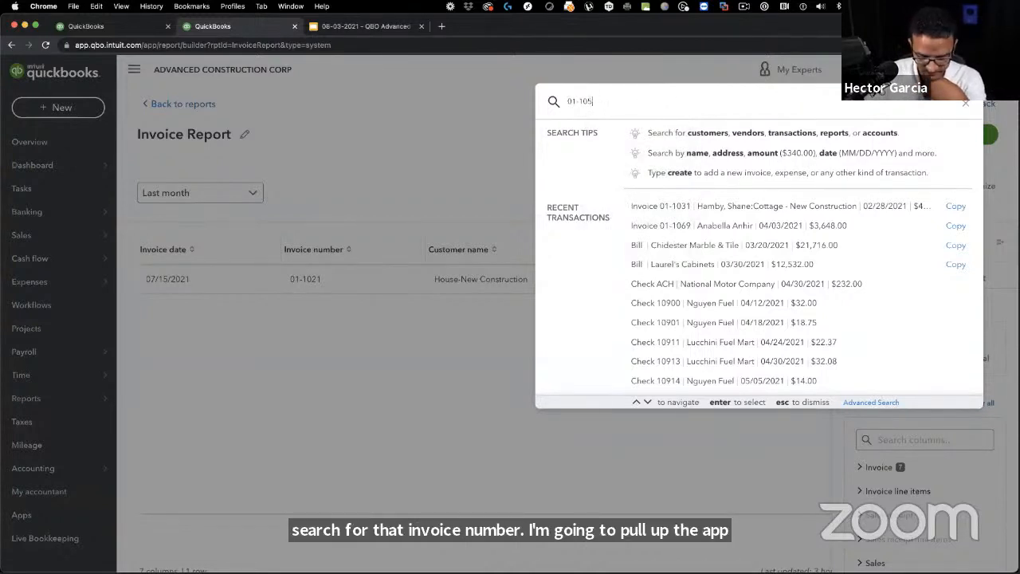
type("3")
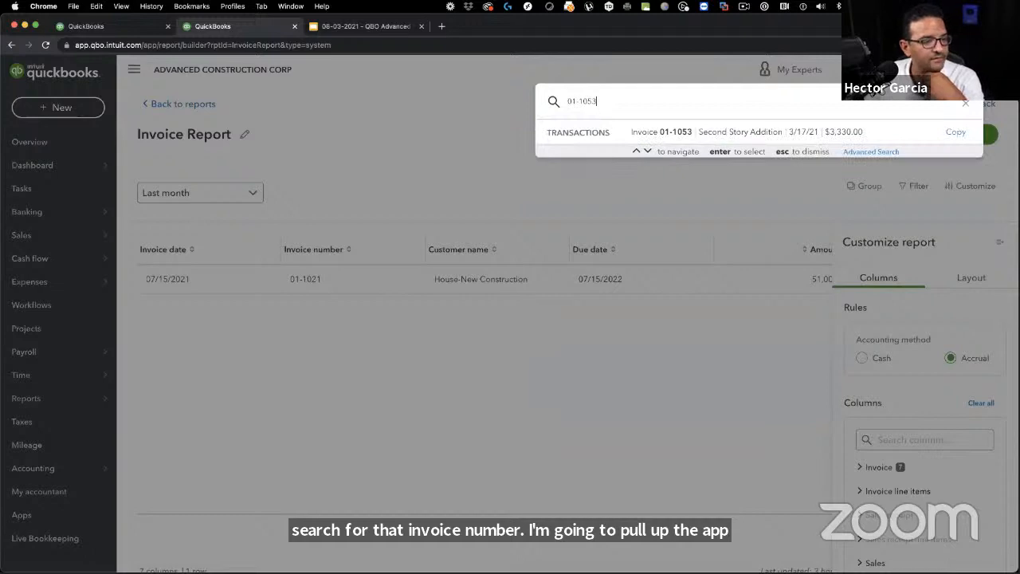
left_click(704, 132)
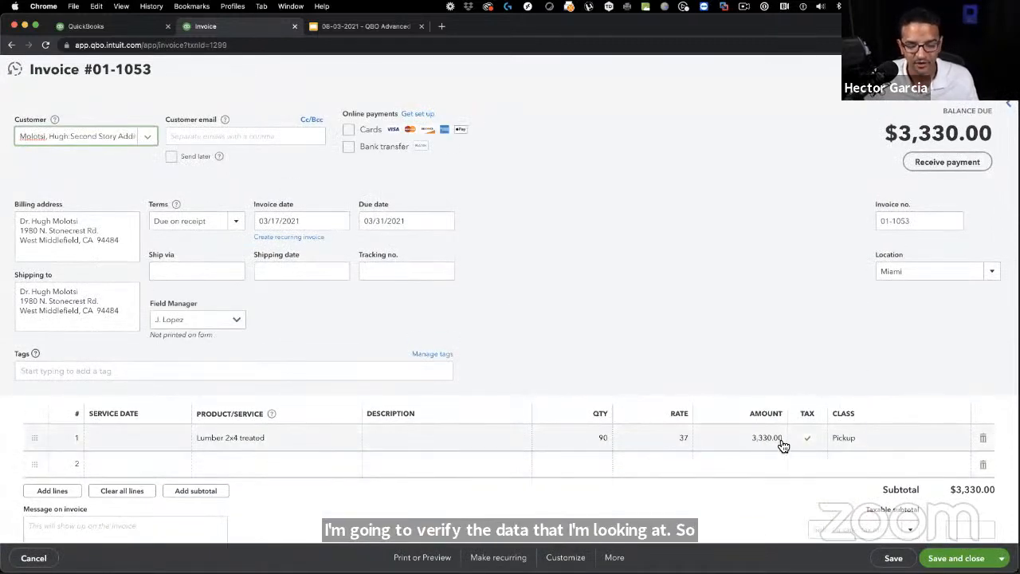
Step: Review the invoice's Lumber 2x4 treated line and totals, and open its transaction journal
scroll(780, 445, "down", 3)
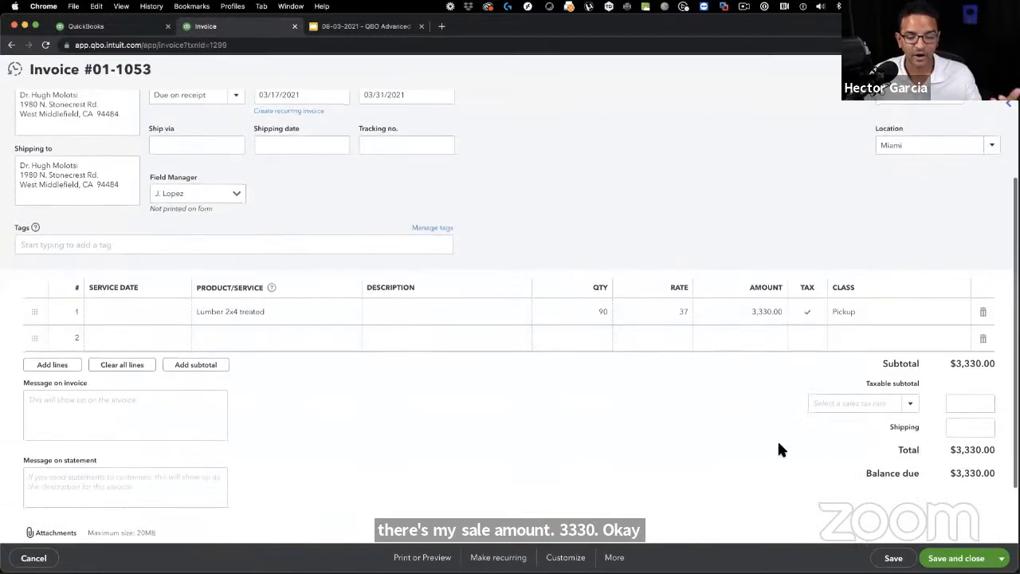
scroll(779, 449, "up", 2)
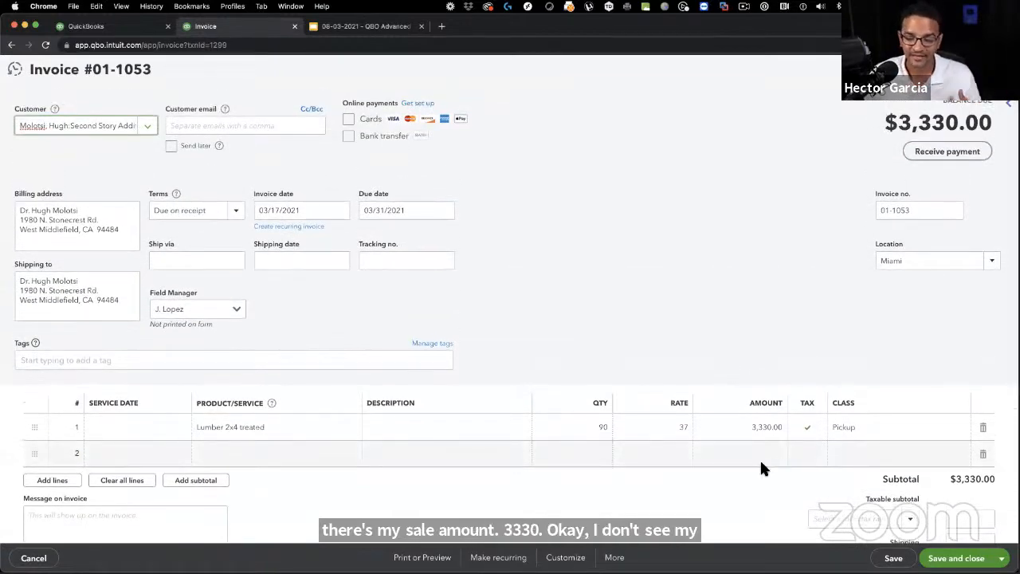
left_click(614, 557)
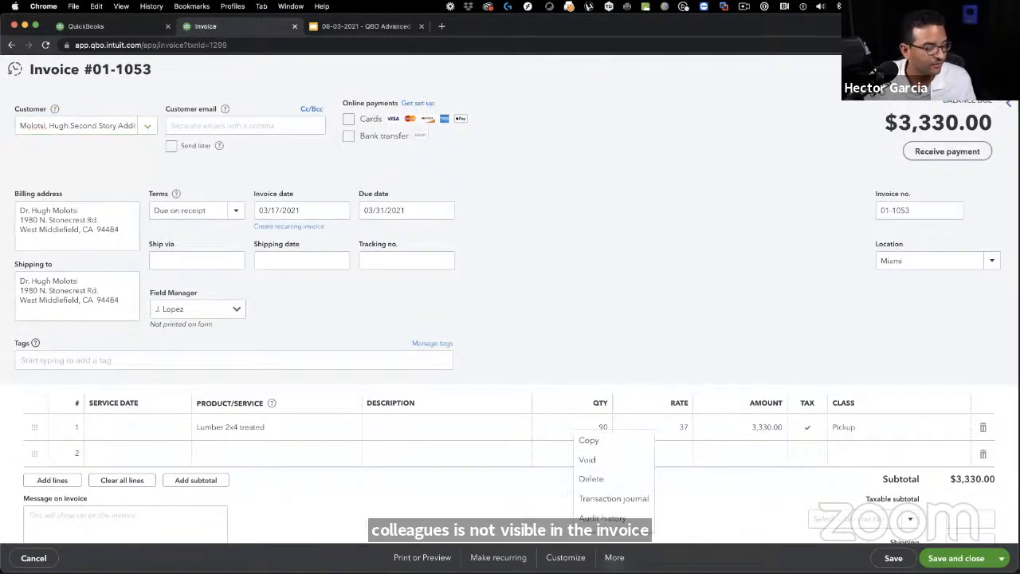
left_click(614, 500)
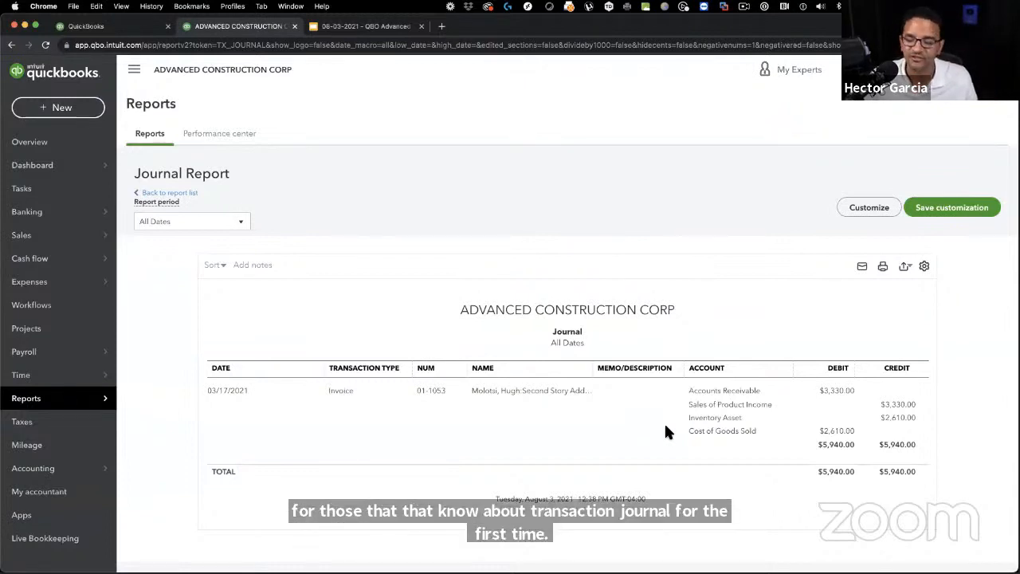
left_click(869, 207)
left_click(721, 278)
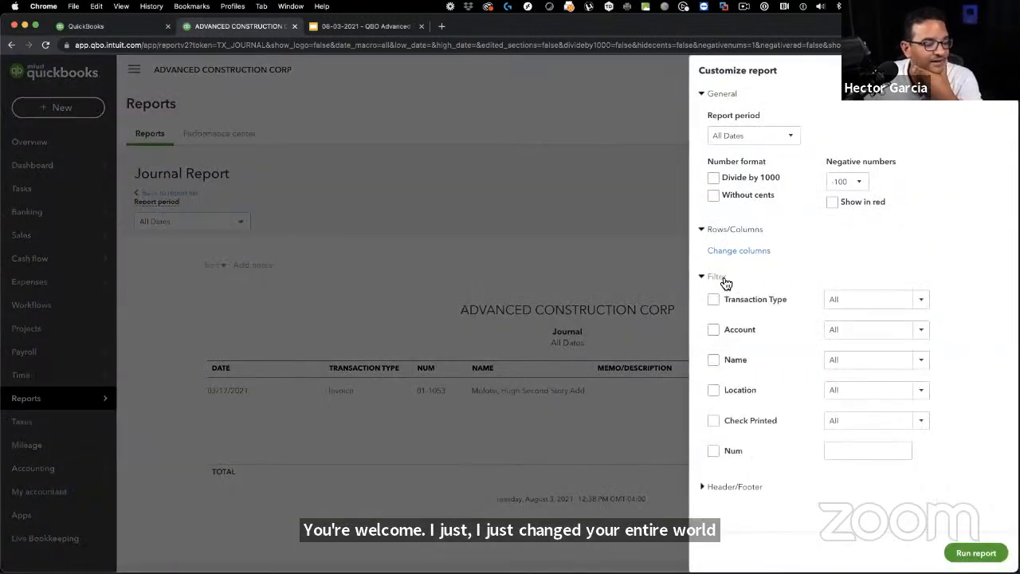
left_click(714, 329)
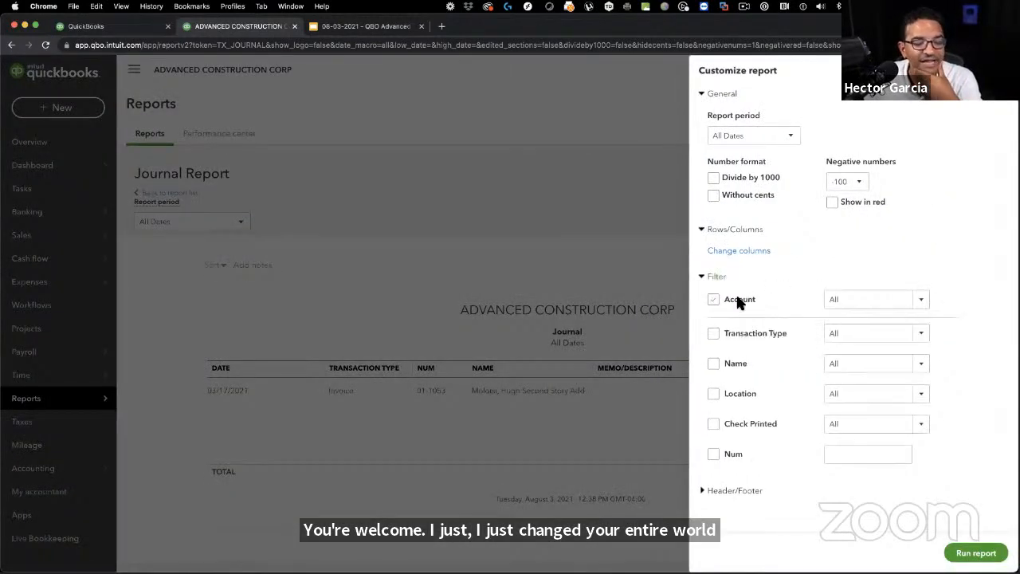
left_click(929, 306)
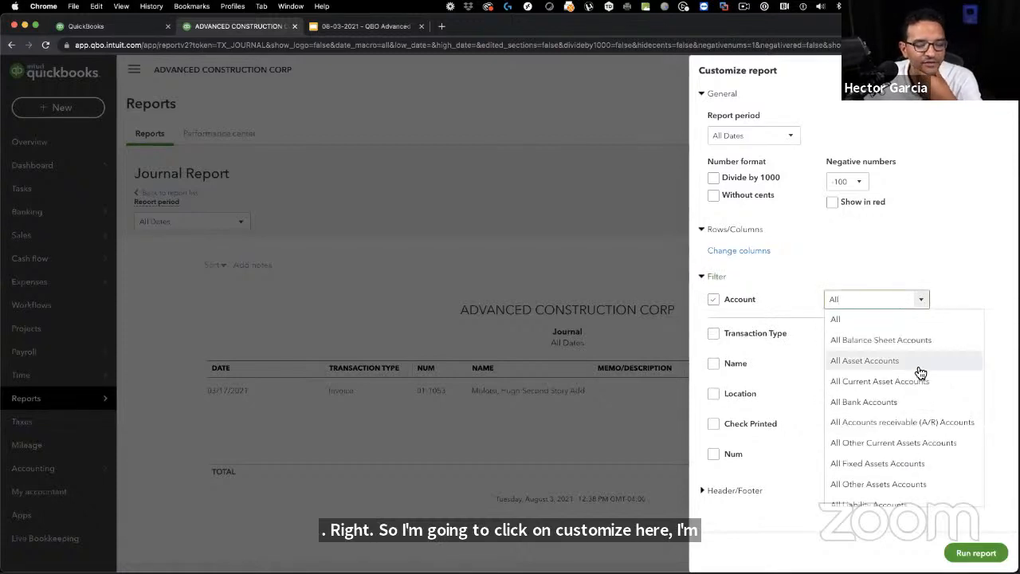
scroll(923, 378, "down", 3)
scroll(920, 378, "down", 10)
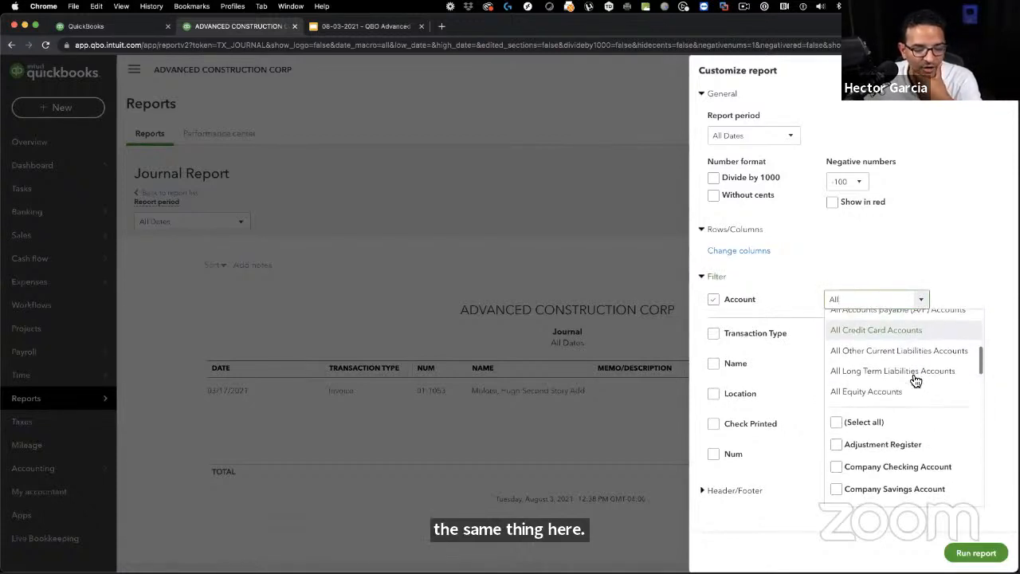
scroll(920, 375, "down", 10)
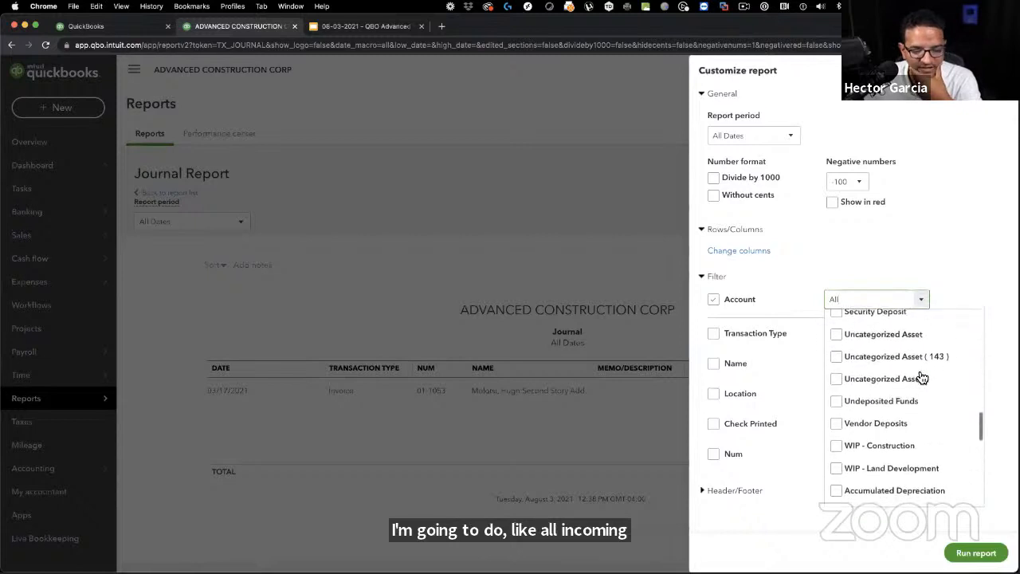
scroll(922, 371, "down", 5)
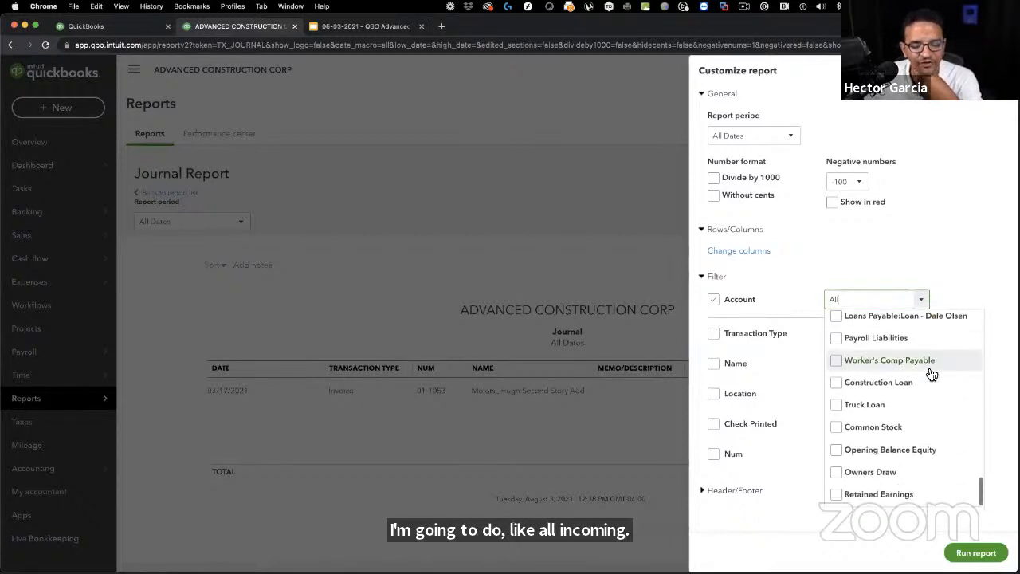
scroll(932, 374, "up", 1)
scroll(933, 376, "up", 5)
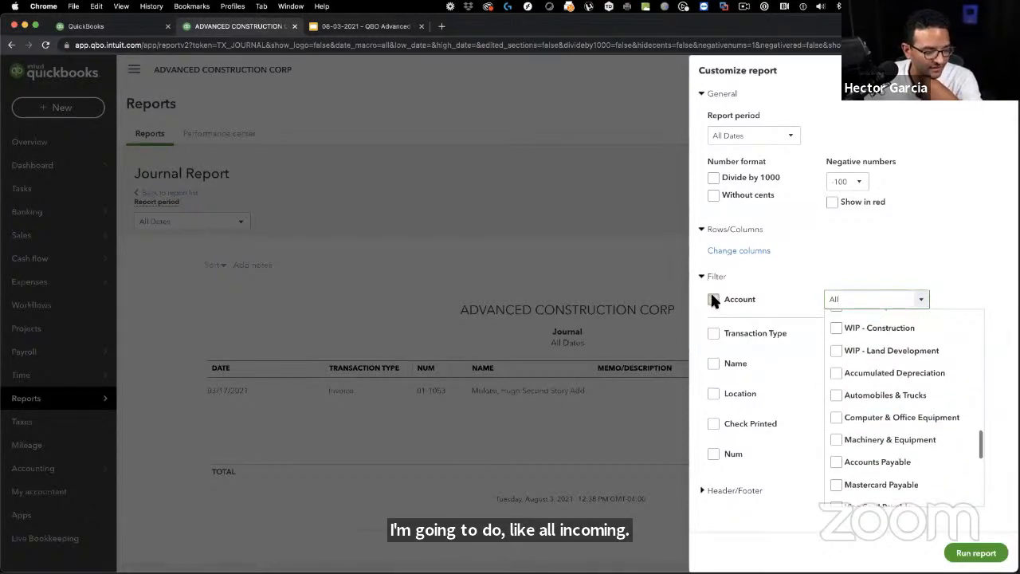
left_click(713, 299)
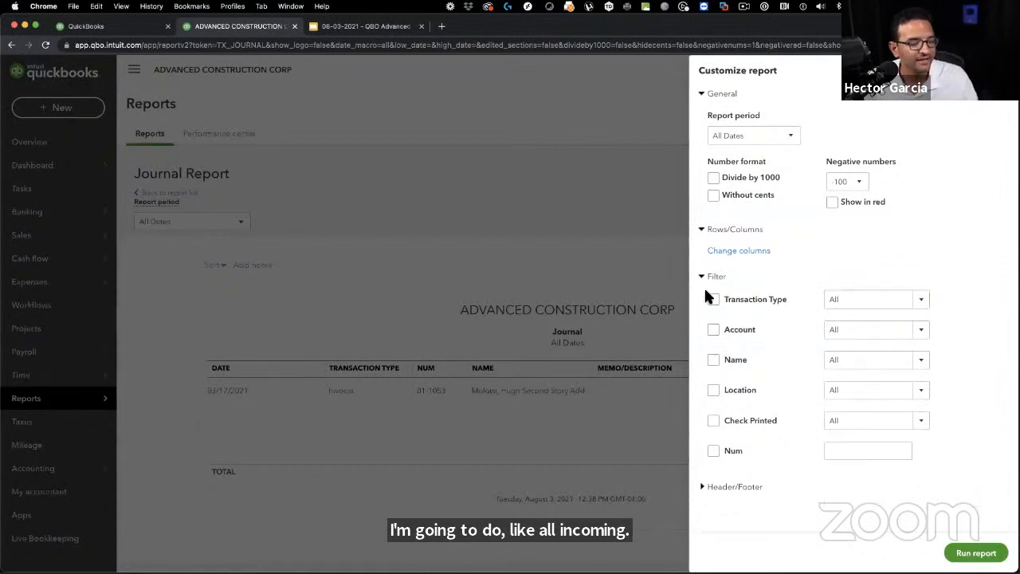
left_click(713, 329)
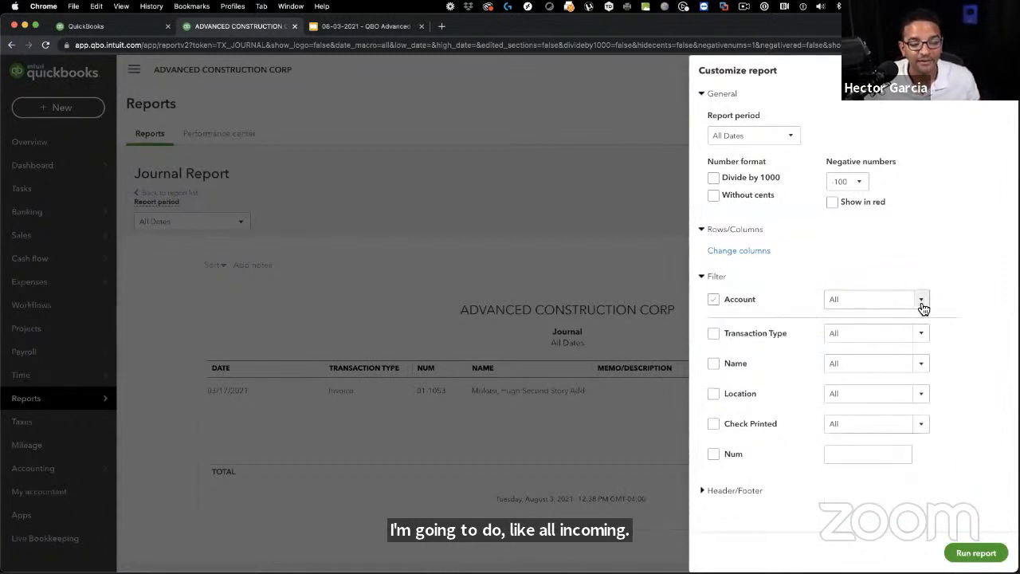
left_click(920, 299)
scroll(913, 426, "down", 3)
scroll(915, 421, "down", 3)
scroll(916, 390, "up", 10)
scroll(918, 391, "up", 5)
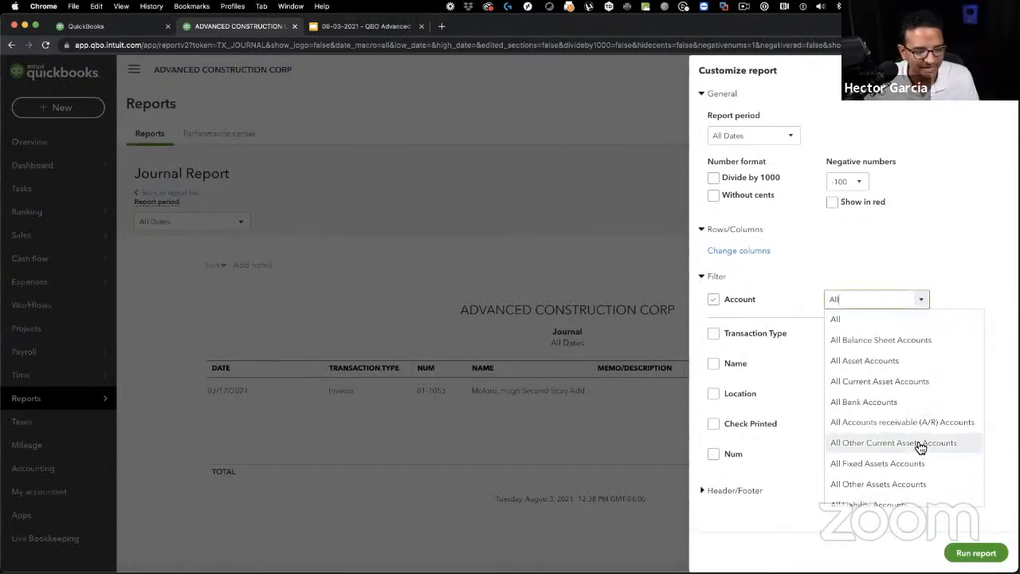
scroll(917, 390, "down", 3)
left_click(894, 255)
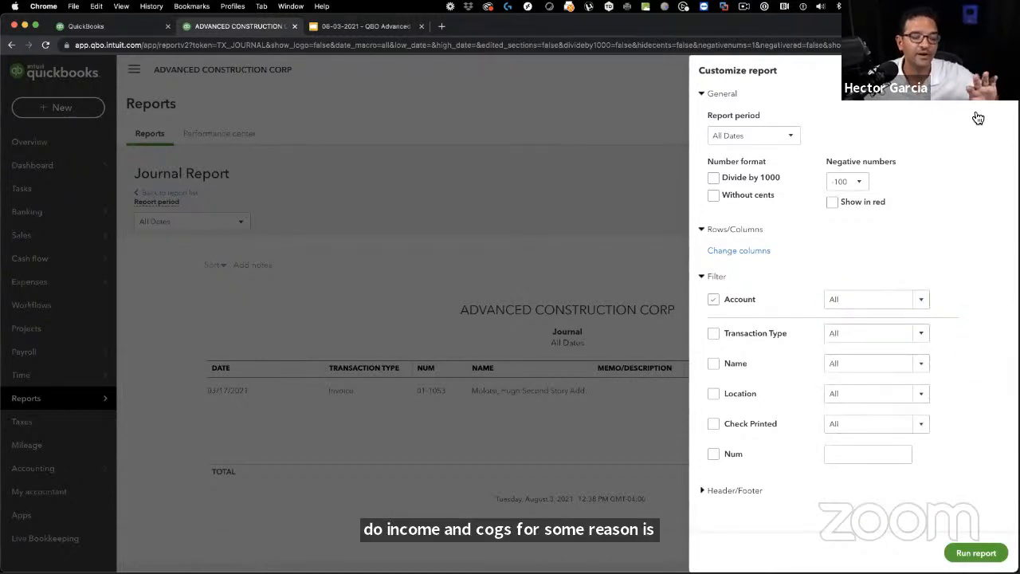
left_click(999, 70)
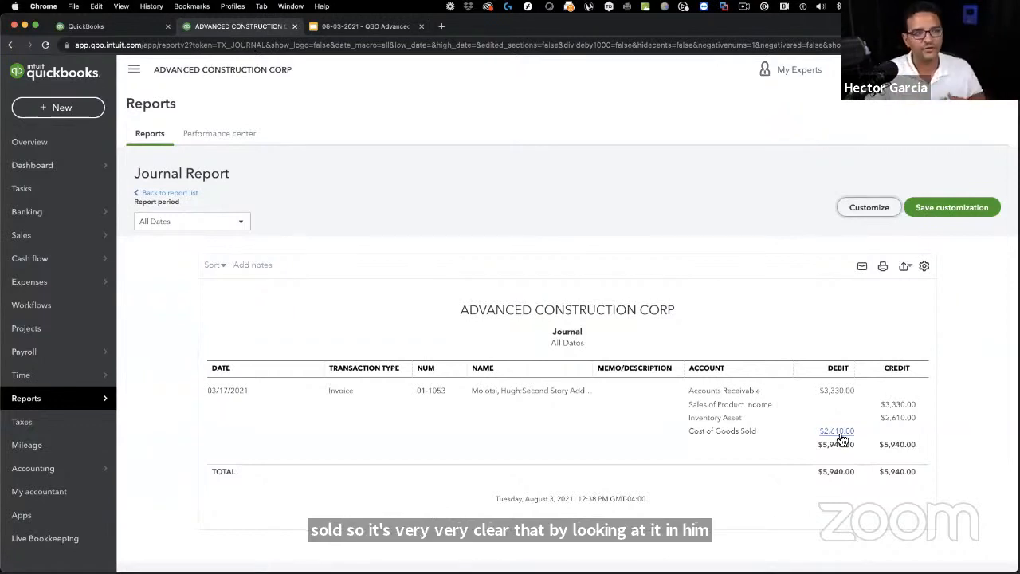
Step: Compare the invoice's Lumber 2x4 treated lines in the custom sales report with its entries in the Journal report
left_click(73, 26)
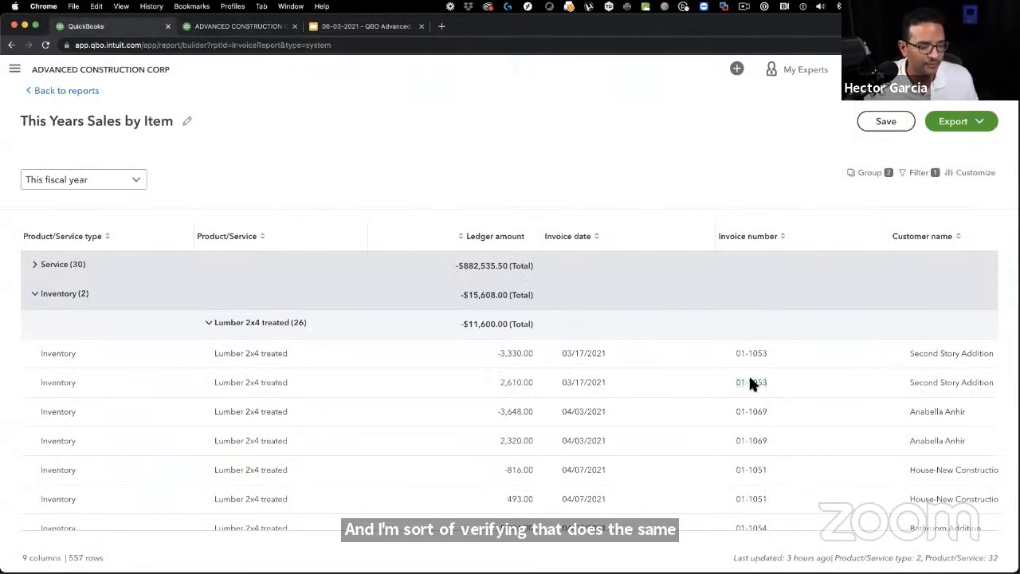
left_click(257, 29)
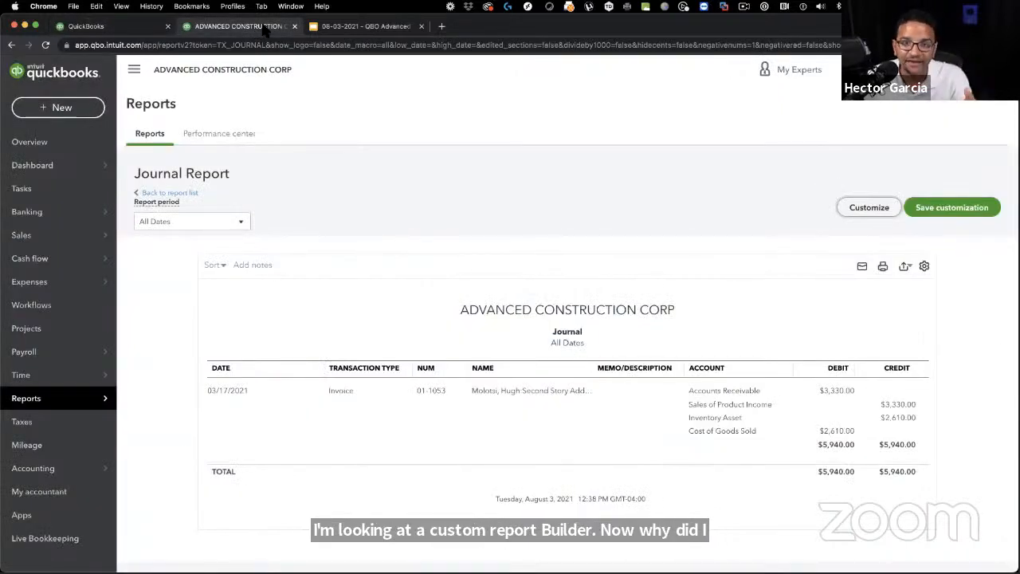
Step: Compare the 03/17/2021 Lumber 2x4 treated lines in the custom sales report with the Journal report once more
left_click(101, 30)
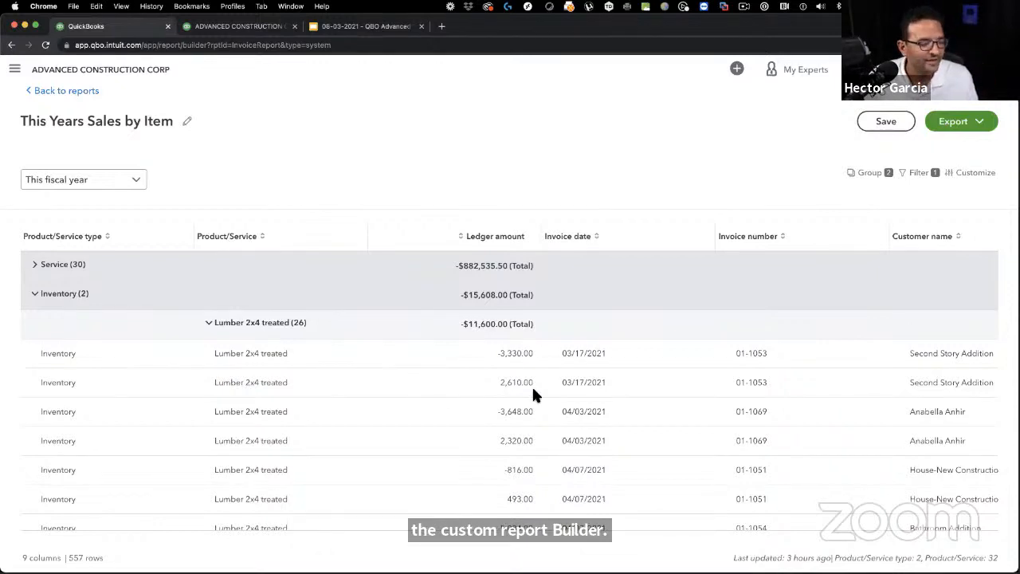
double_click(591, 383)
left_click(605, 383)
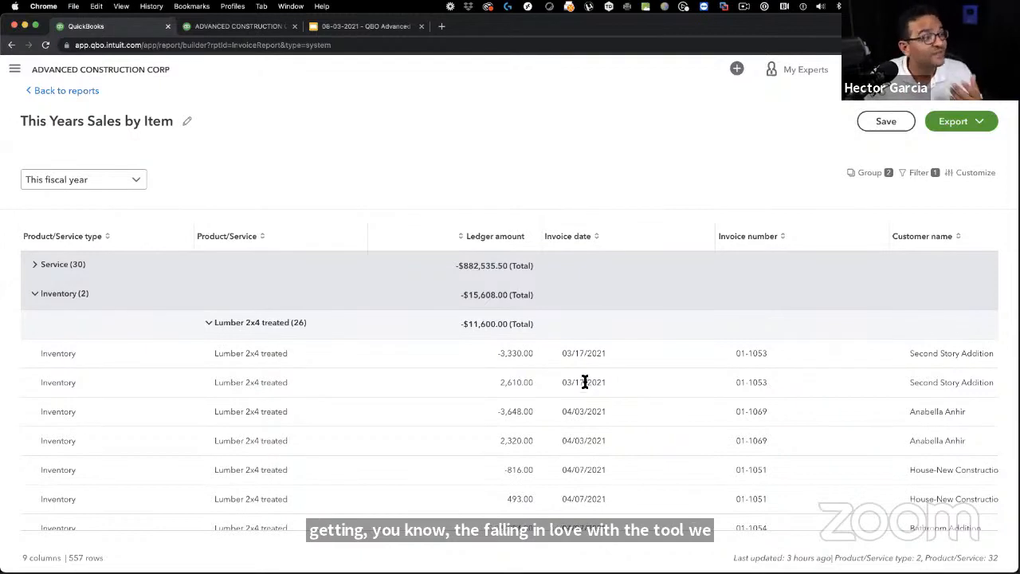
left_click(213, 27)
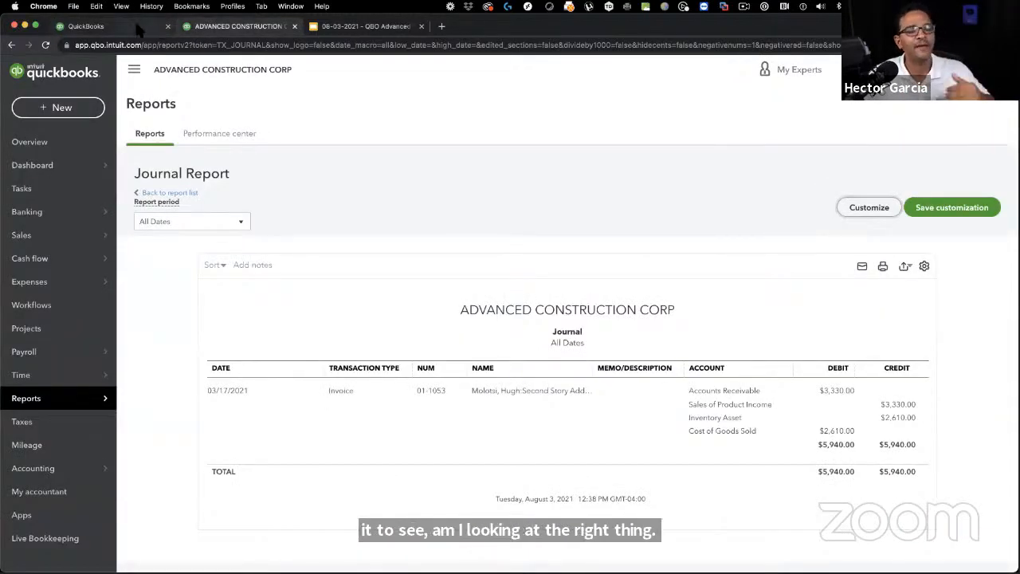
left_click(140, 29)
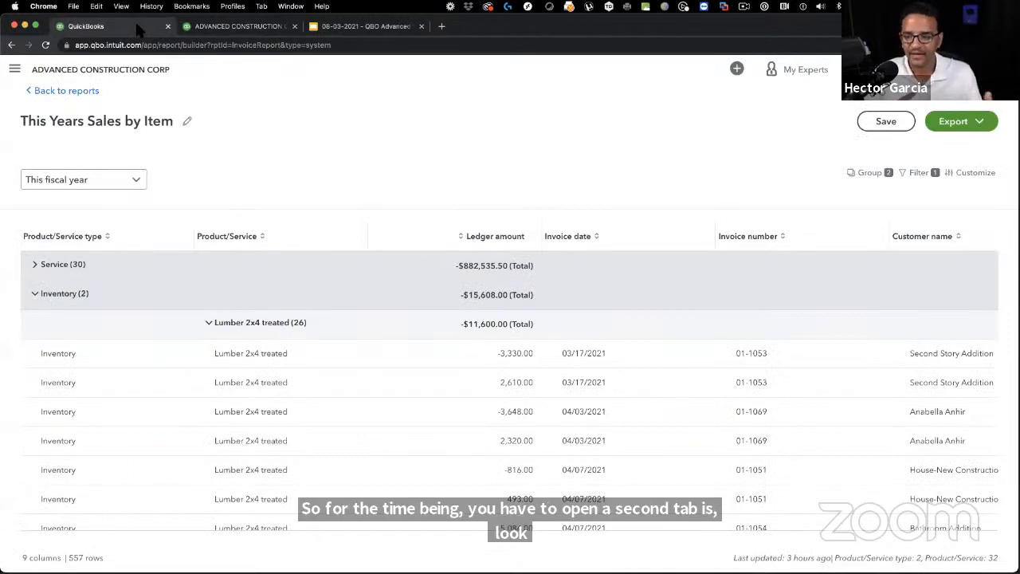
Step: Collapse the Lumber 2x4 treated subgroup and inspect the detail lines under Lumber 2x6 treated, leaving both subgroups collapsed
left_click(227, 325)
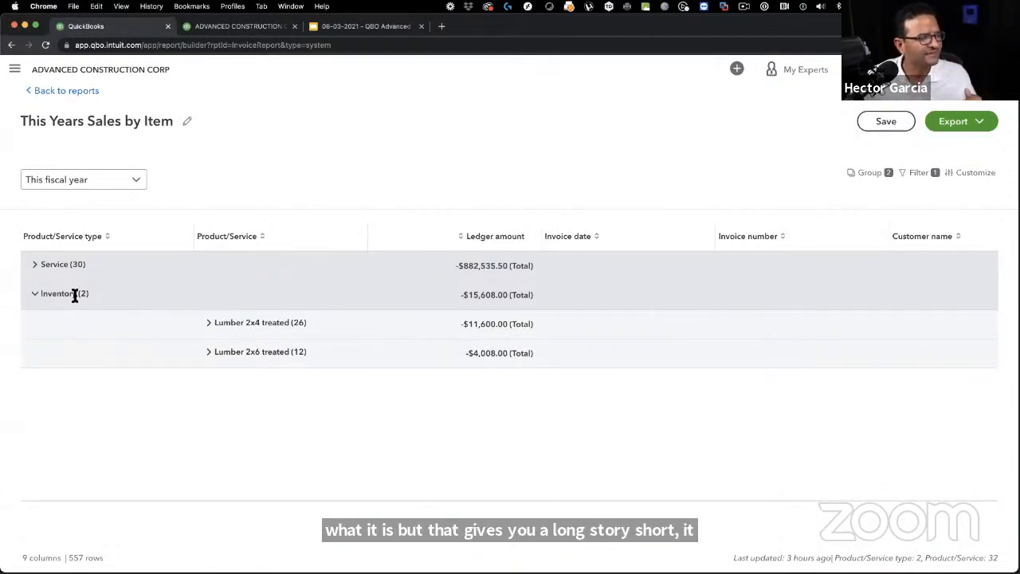
left_click(282, 353)
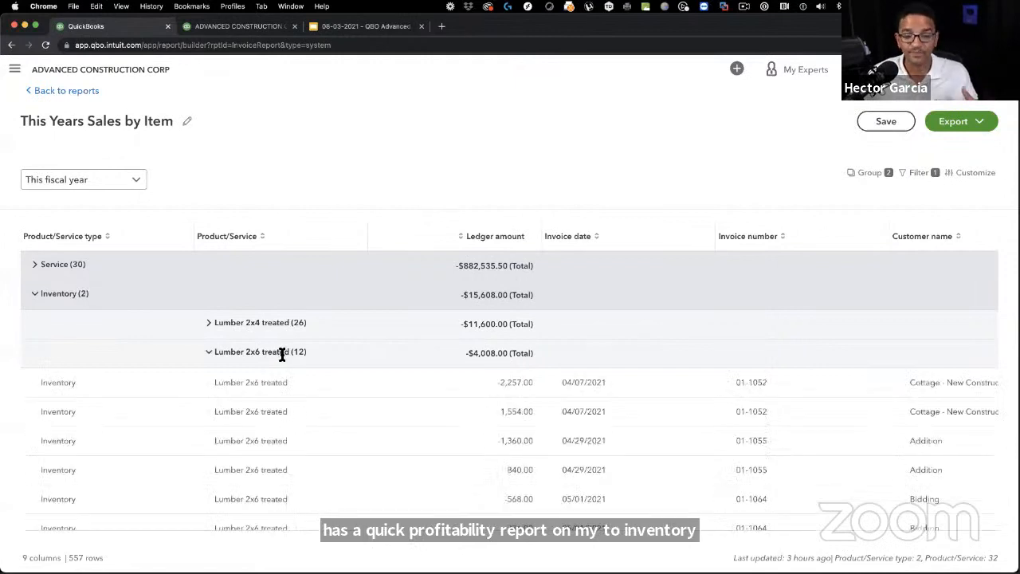
left_click(281, 353)
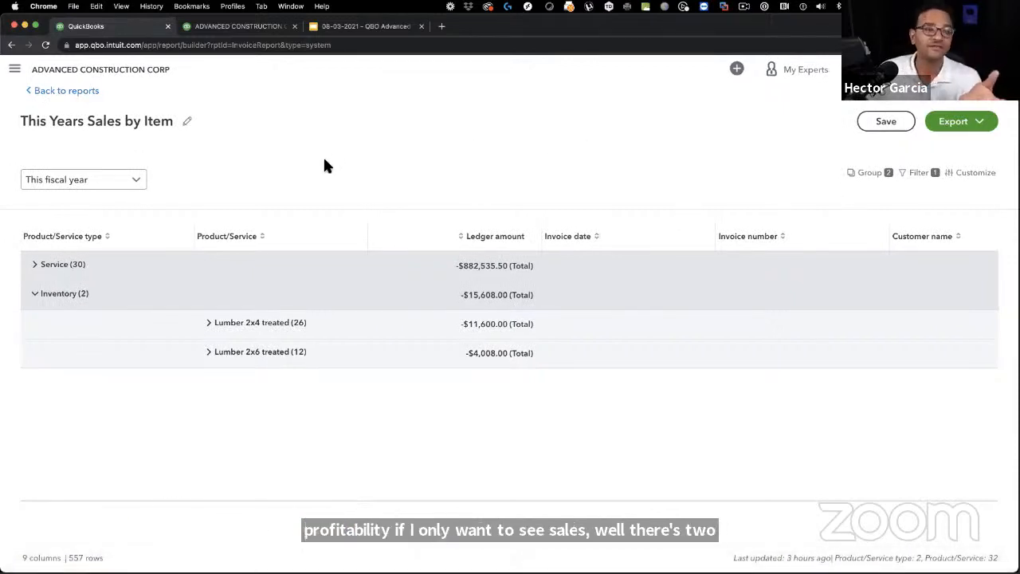
Step: Remove Cost of Goods Sold from the report's Account type filter, keeping only Income
left_click(917, 172)
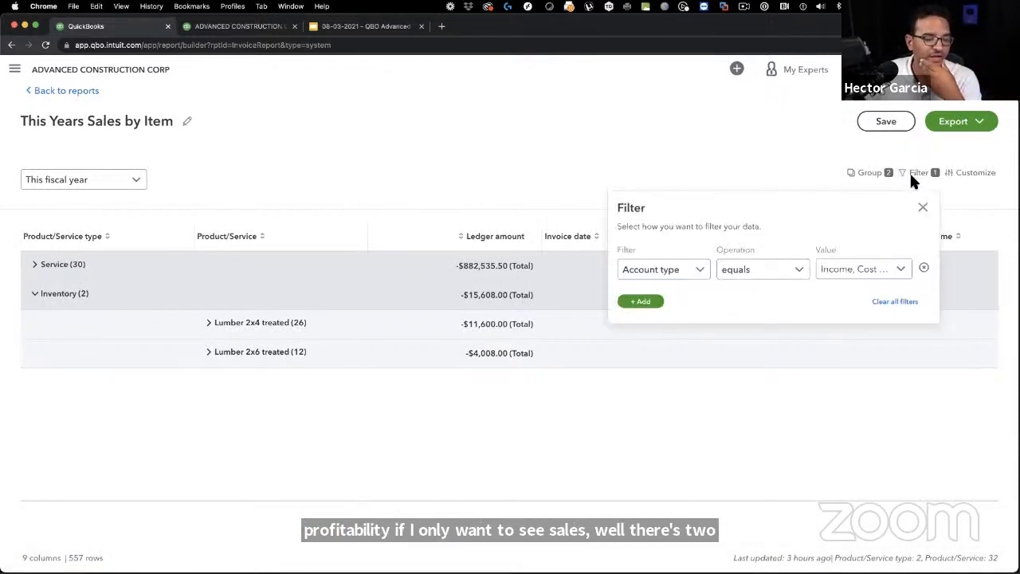
left_click(885, 269)
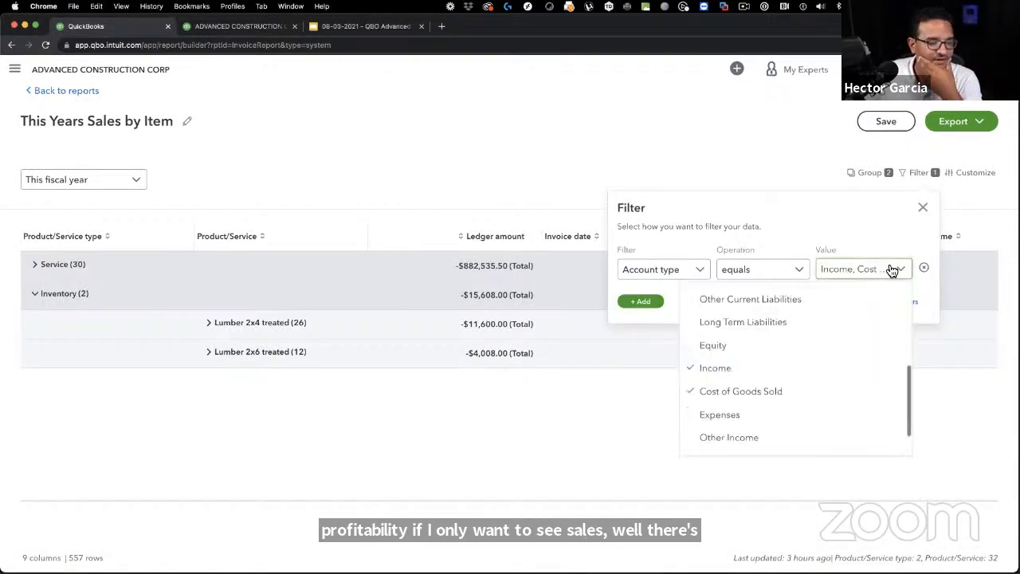
left_click(695, 395)
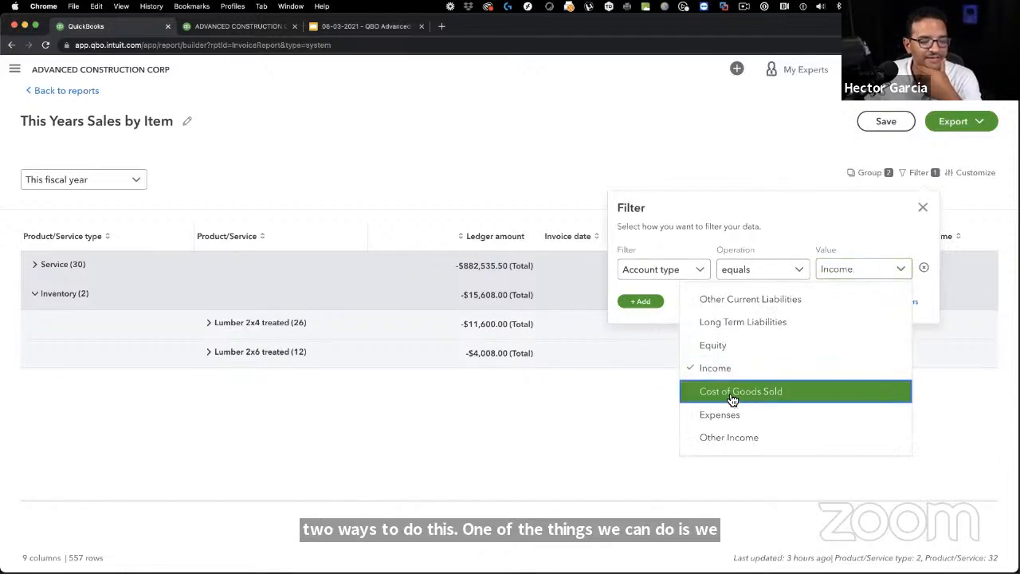
left_click(692, 130)
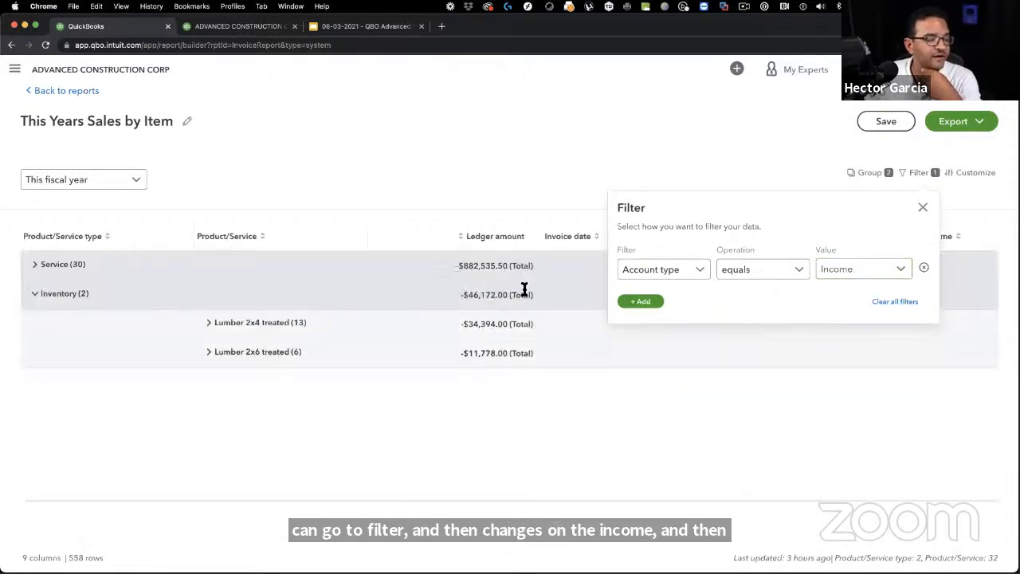
left_click(65, 293)
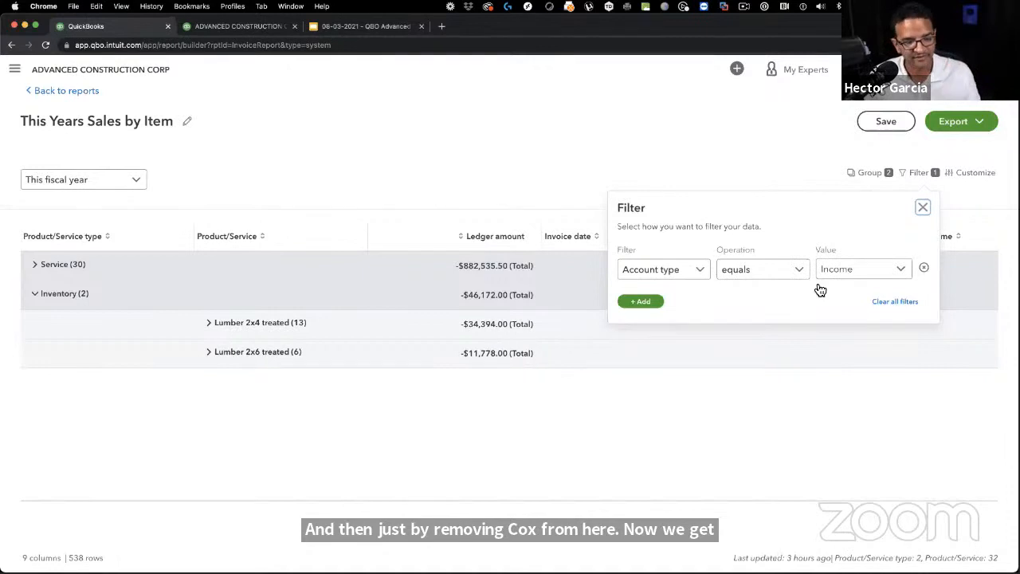
Step: Add Cost of Goods Sold back to the Account type filter alongside Income, and close the filter settings
left_click(902, 274)
left_click(717, 392)
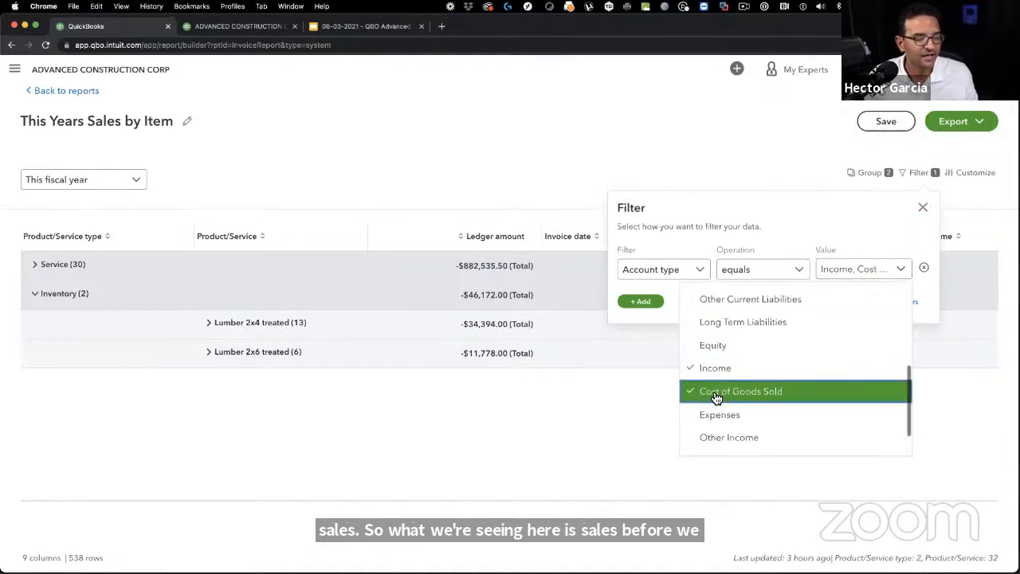
left_click(443, 281)
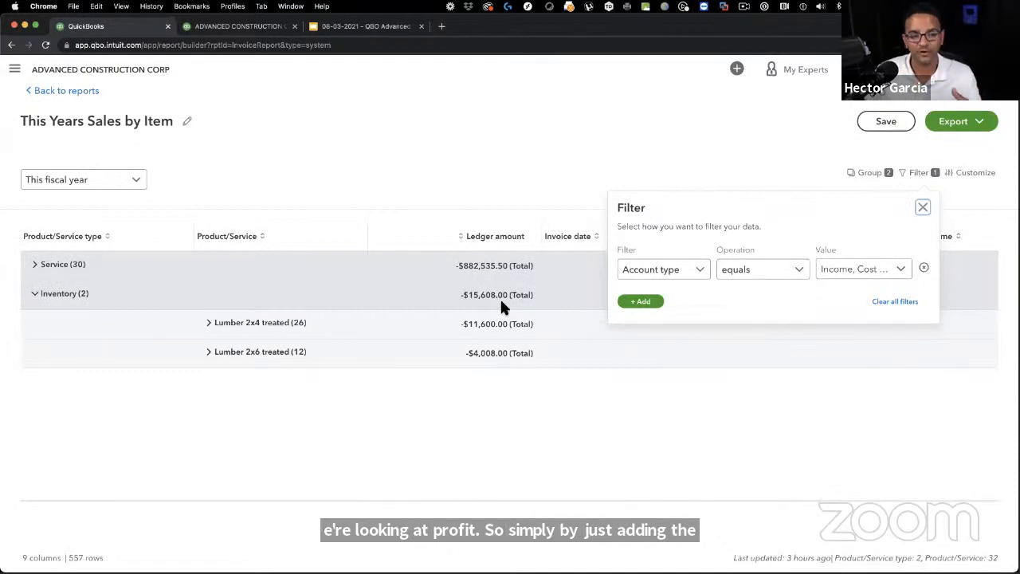
left_click(922, 208)
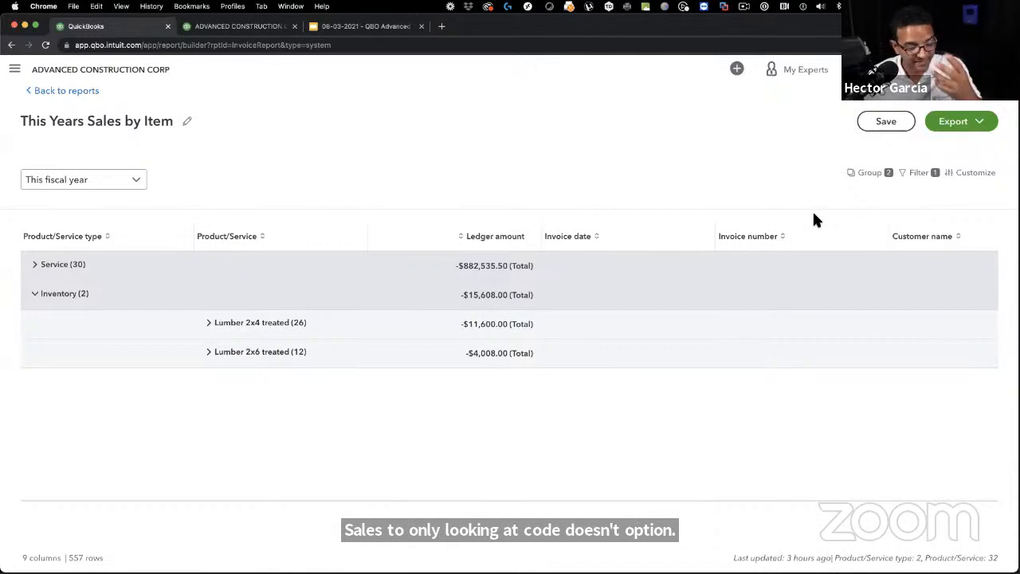
Step: Add Account type as a further subgroup beneath Product/Service in the report's grouping
left_click(870, 172)
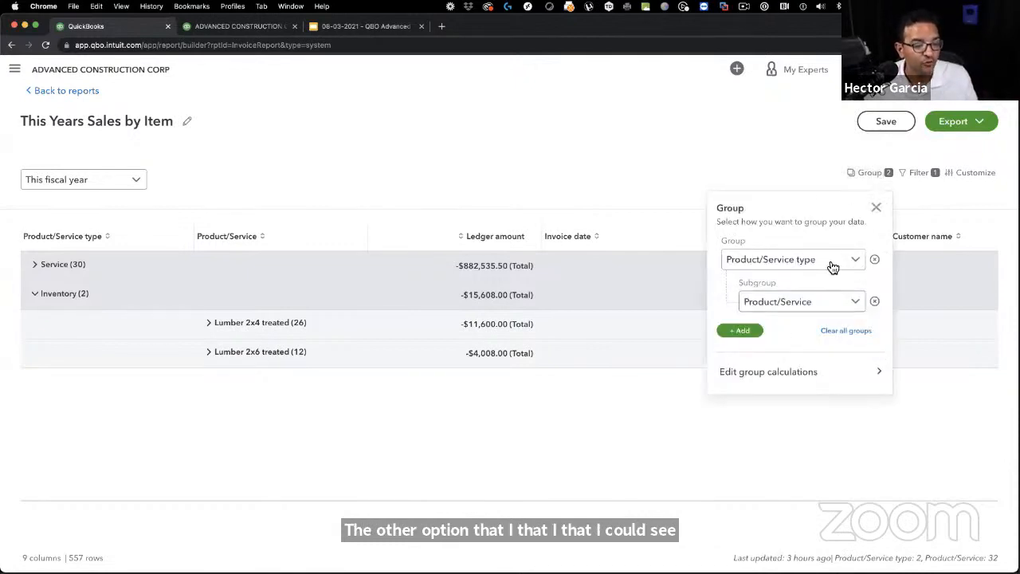
left_click(744, 334)
left_click(851, 349)
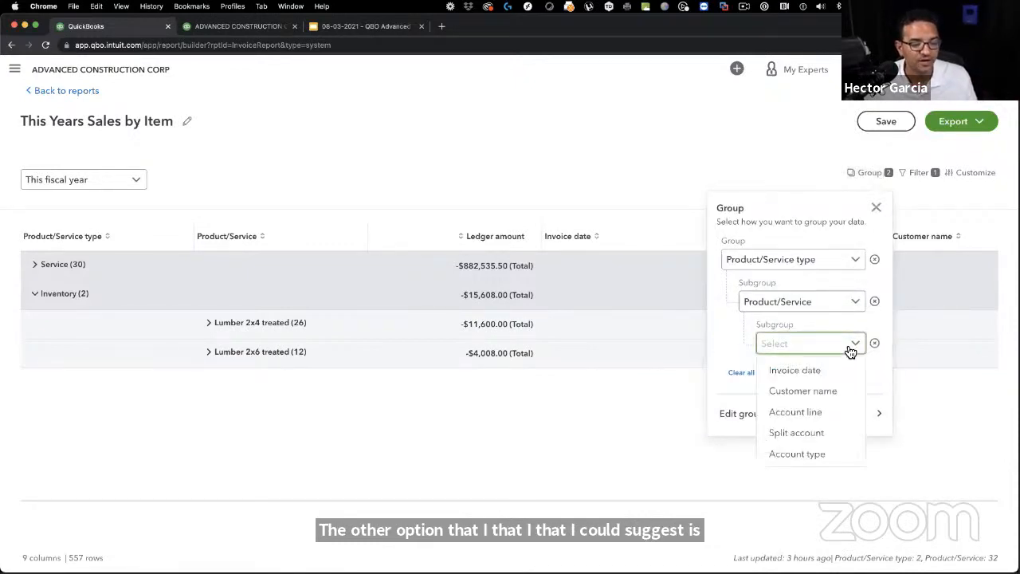
left_click(817, 453)
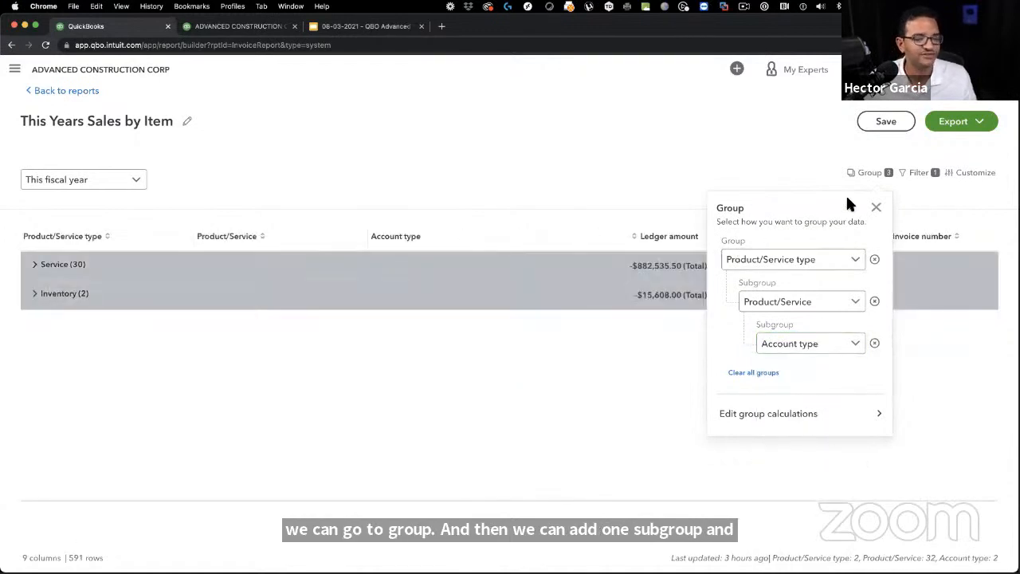
left_click(875, 207)
Step: Expand Inventory and Lumber 2x4 treated, and review their Income and Cost of Goods Sold subgroups, leaving both account types collapsed
left_click(53, 299)
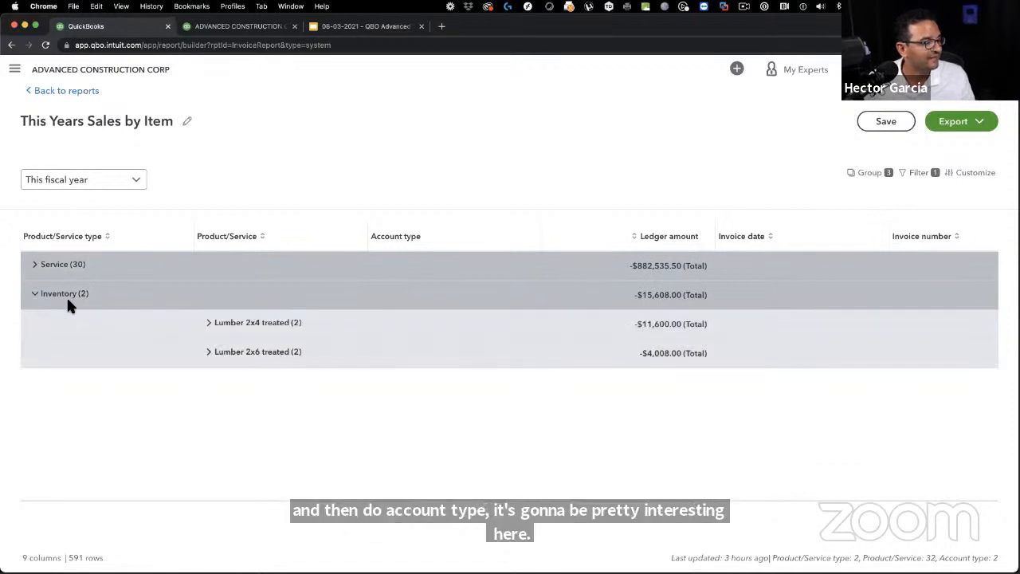
left_click(261, 325)
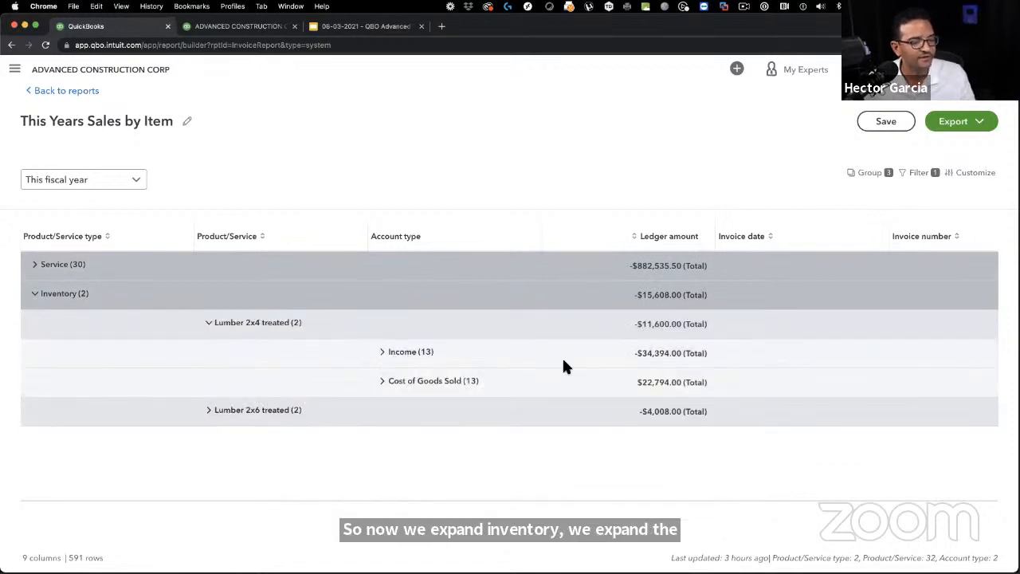
left_click(645, 354)
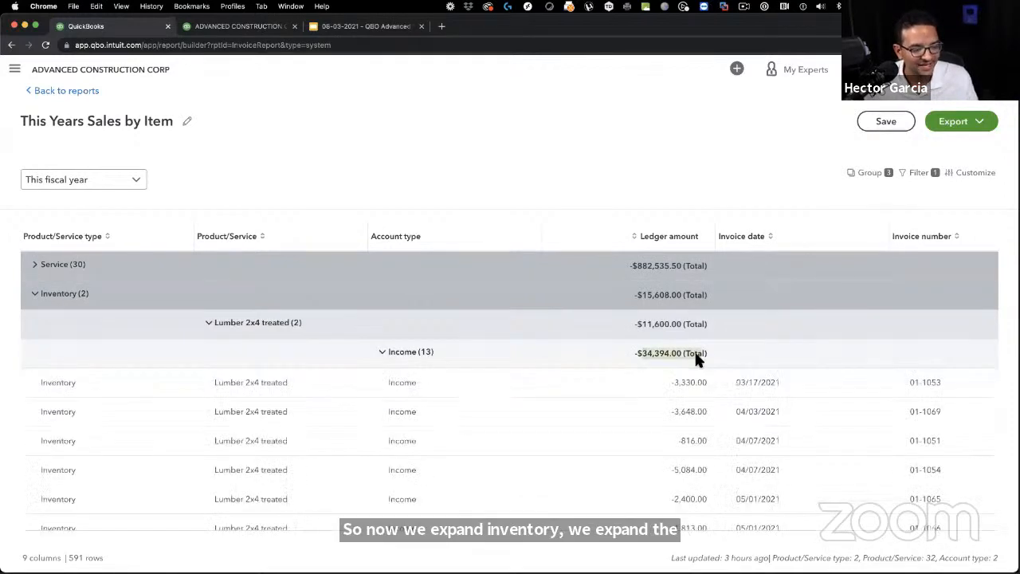
left_click(638, 354)
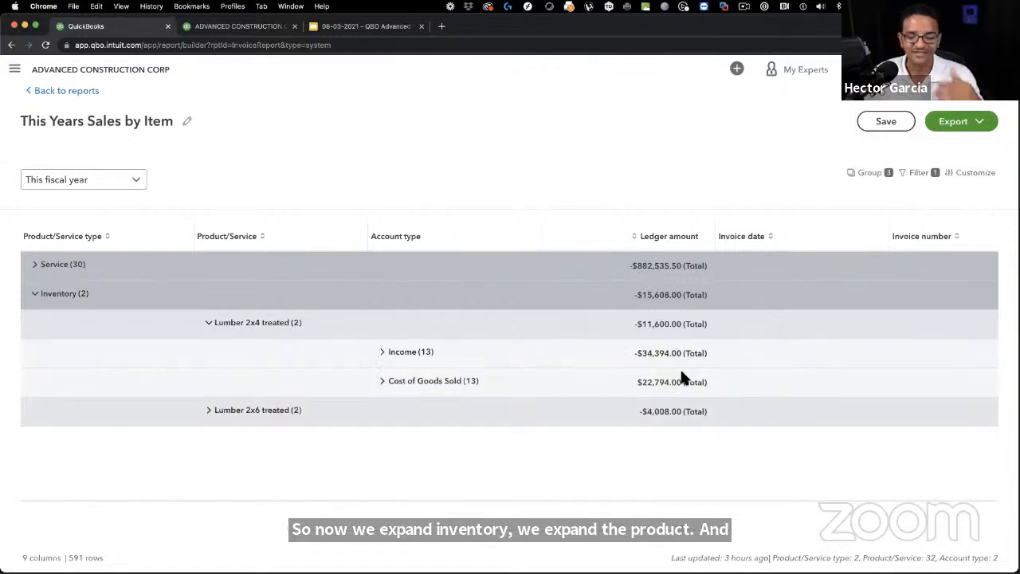
left_click(382, 384)
left_click(382, 384)
left_click(383, 352)
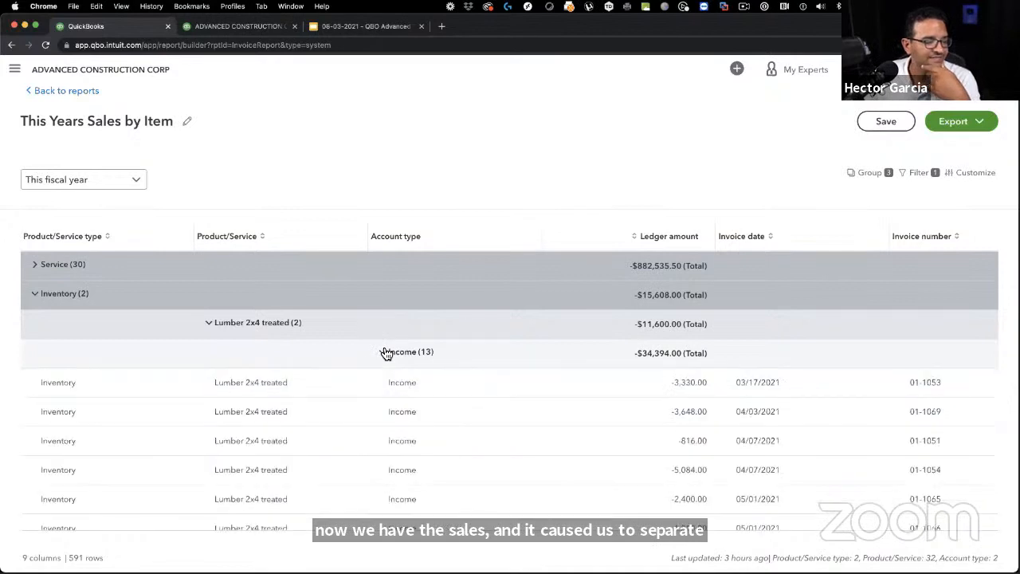
left_click(383, 352)
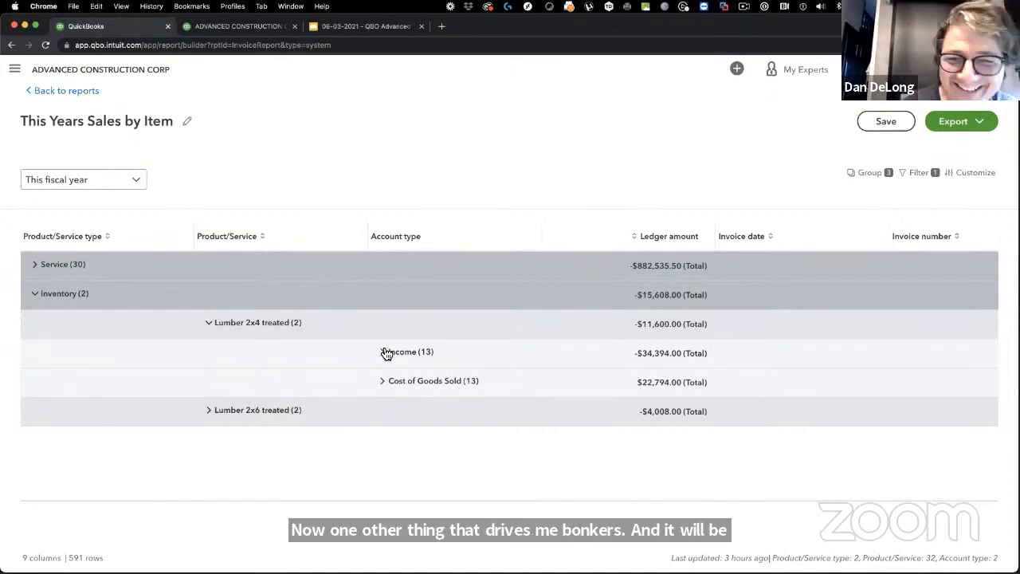
Step: Check which fields are available for the third-level subgroup, keeping Account type selected
left_click(874, 171)
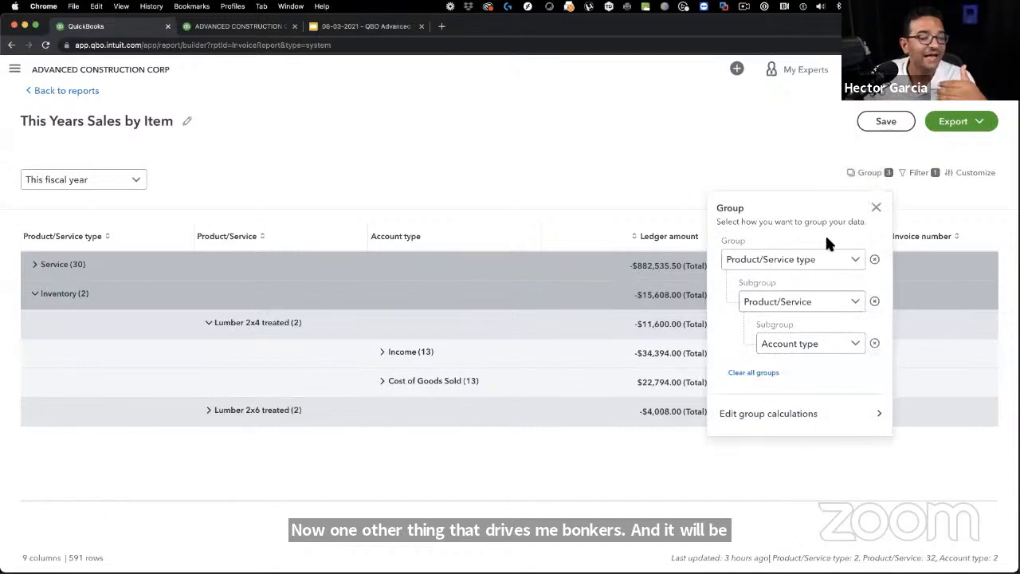
left_click(831, 341)
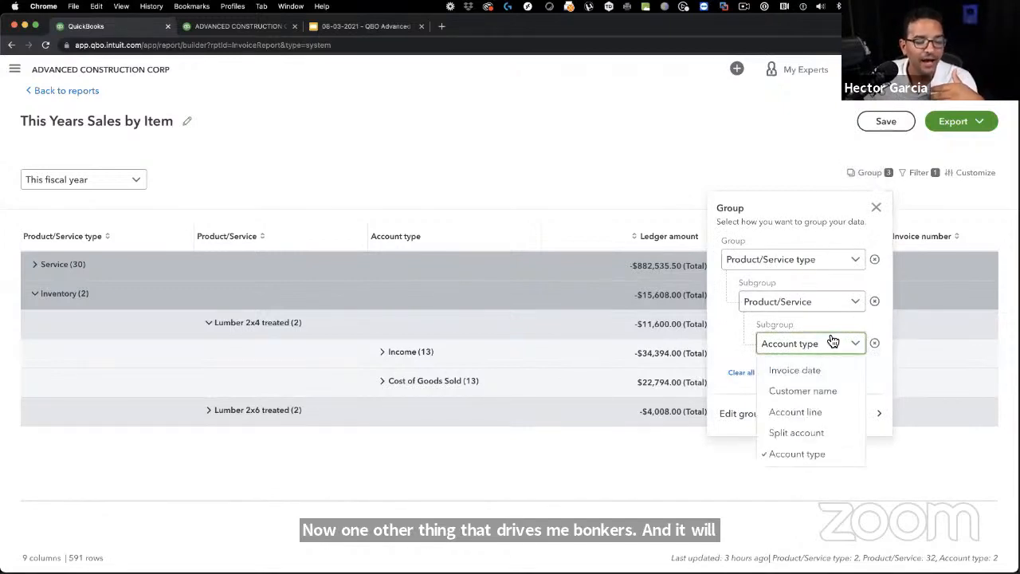
left_click(718, 317)
left_click(876, 207)
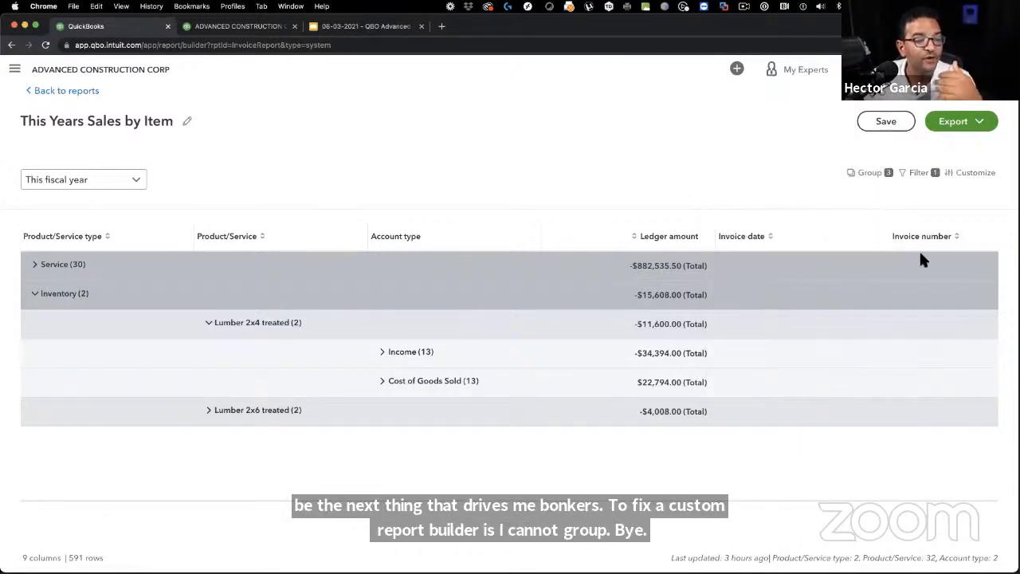
Step: Examine the invoice numbers in Lumber 2x4 treated's Income lines and the fields offered for the second-level subgroup, and collapse Income
left_click(443, 354)
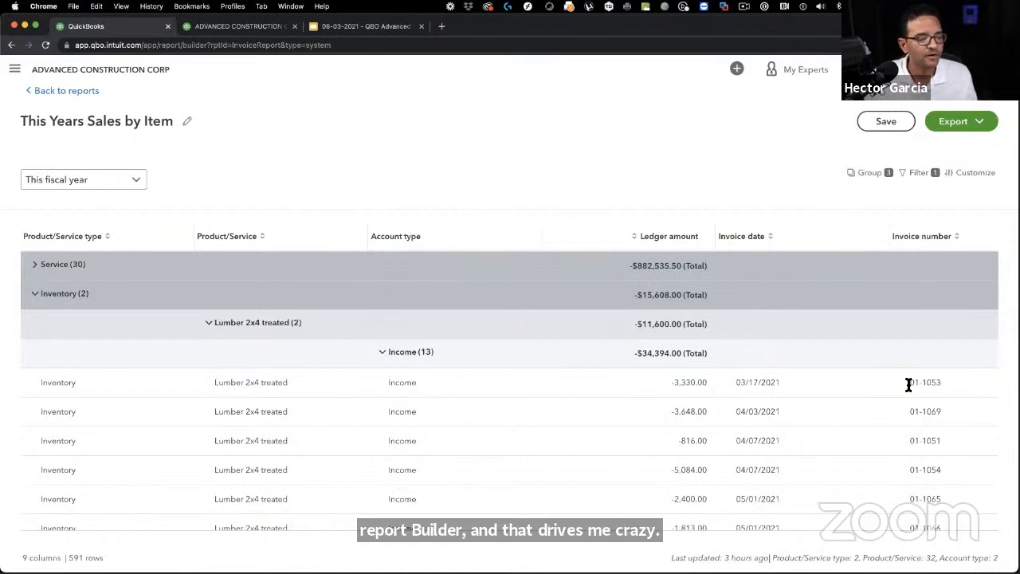
left_click_drag(908, 385, 936, 385)
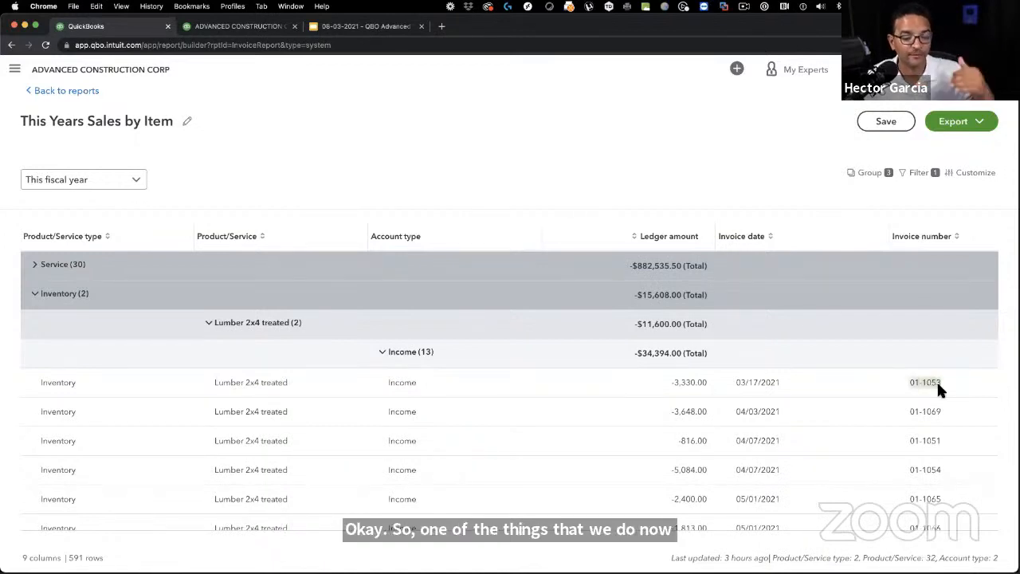
left_click(867, 172)
left_click(804, 305)
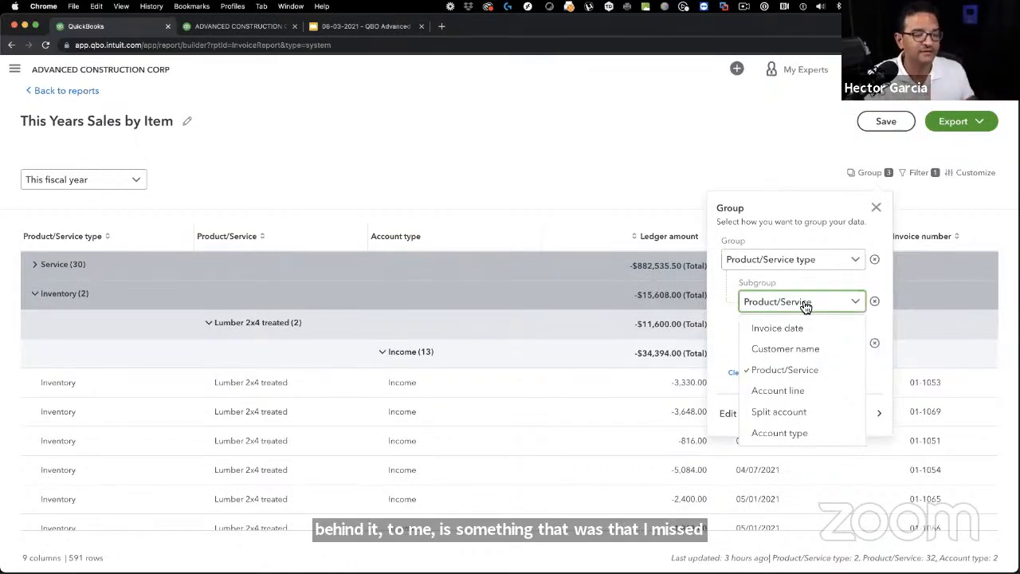
left_click(807, 305)
left_click(877, 208)
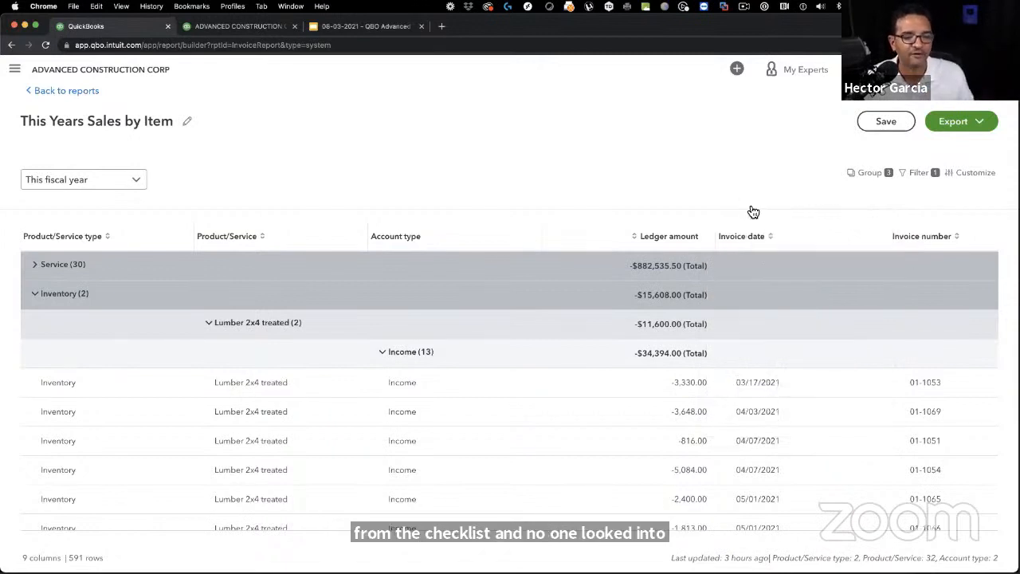
left_click(389, 352)
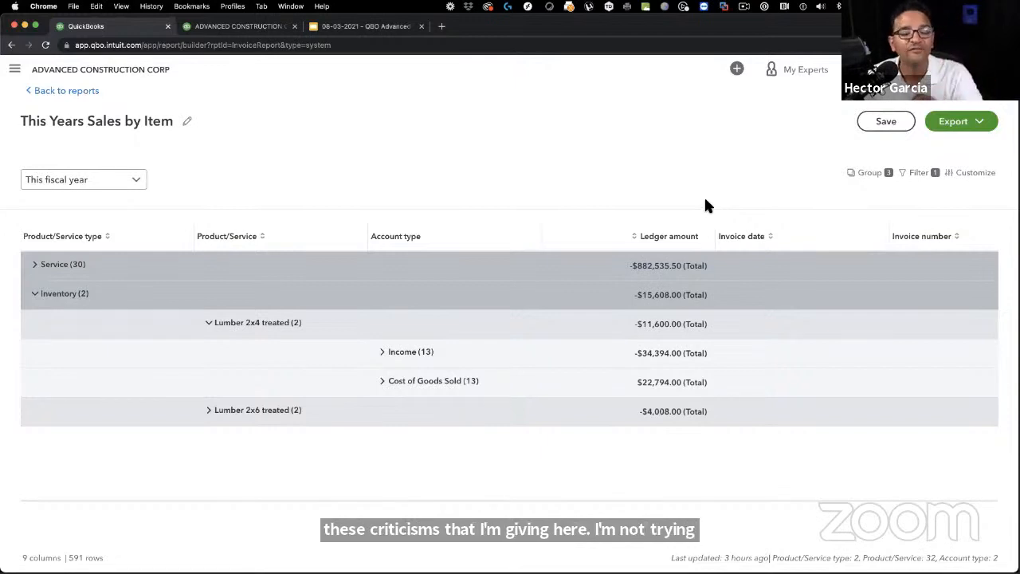
Step: Write report feedback reading "We need to be able to group by Invoice number!!!! are you kidding me?" and copy the text
left_click(959, 83)
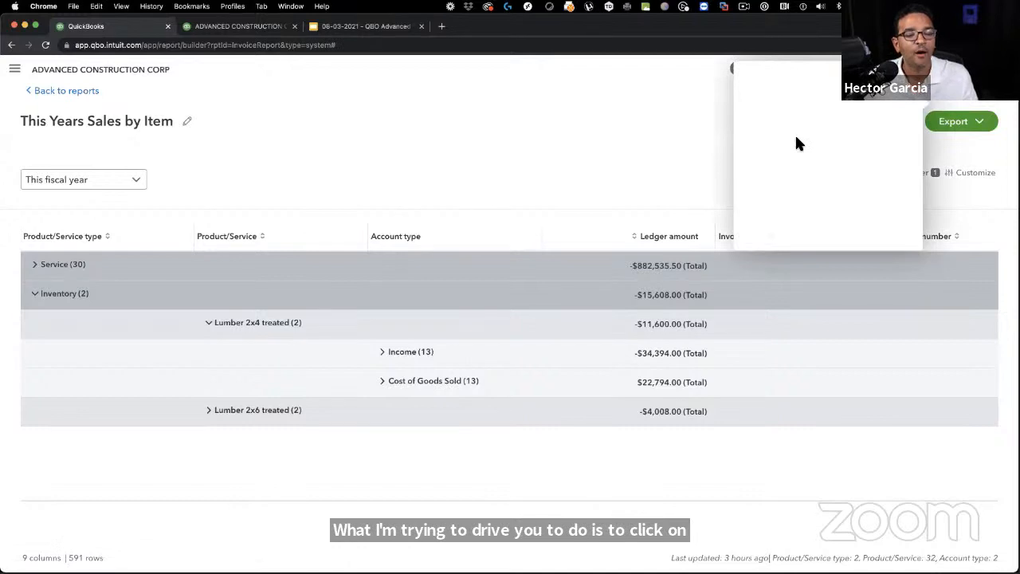
left_click(813, 132)
type("We need to")
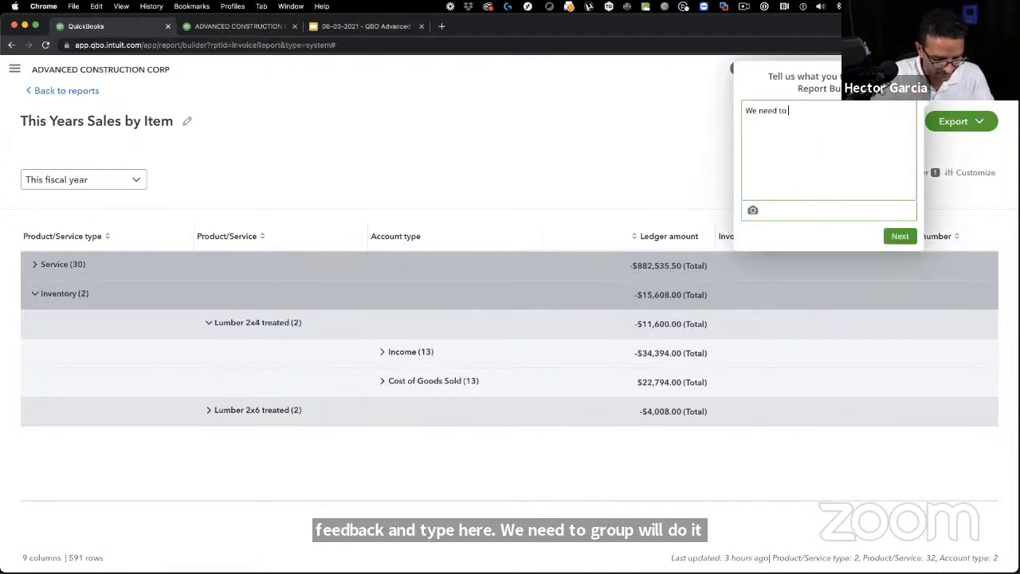
key("BackSpace")
key("BackSpace")
key("BackSpace")
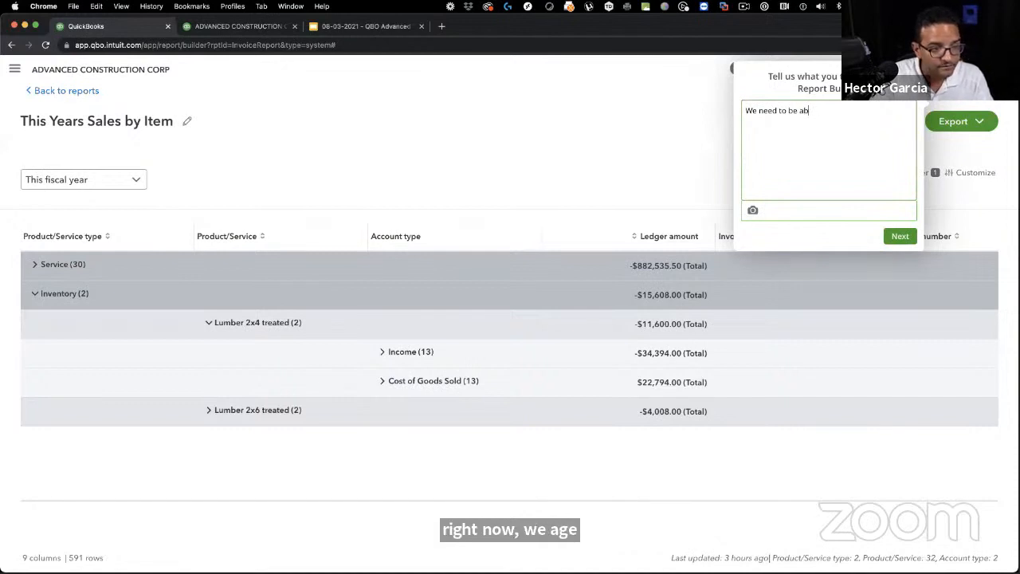
type("le to gr")
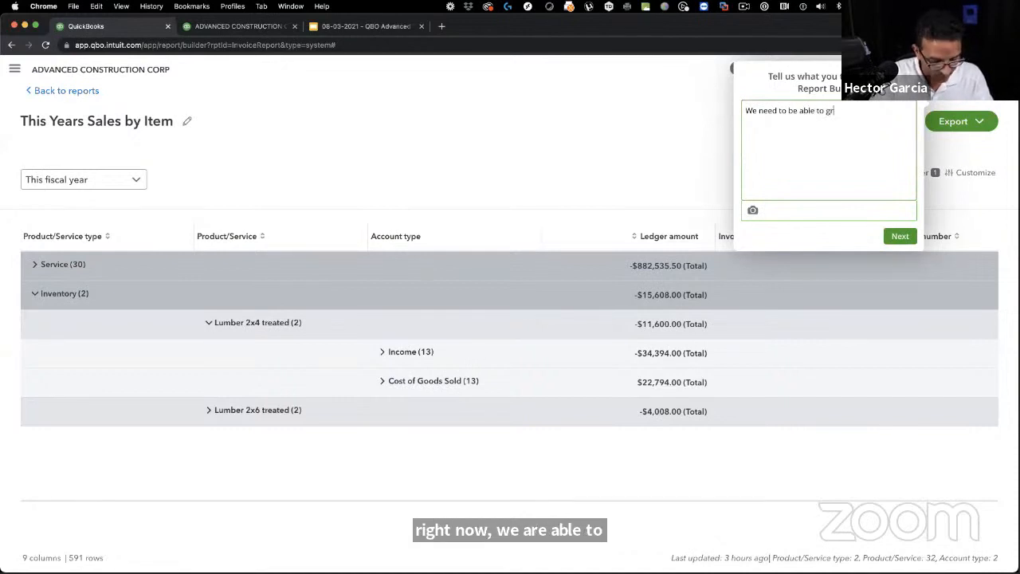
type("oup by I")
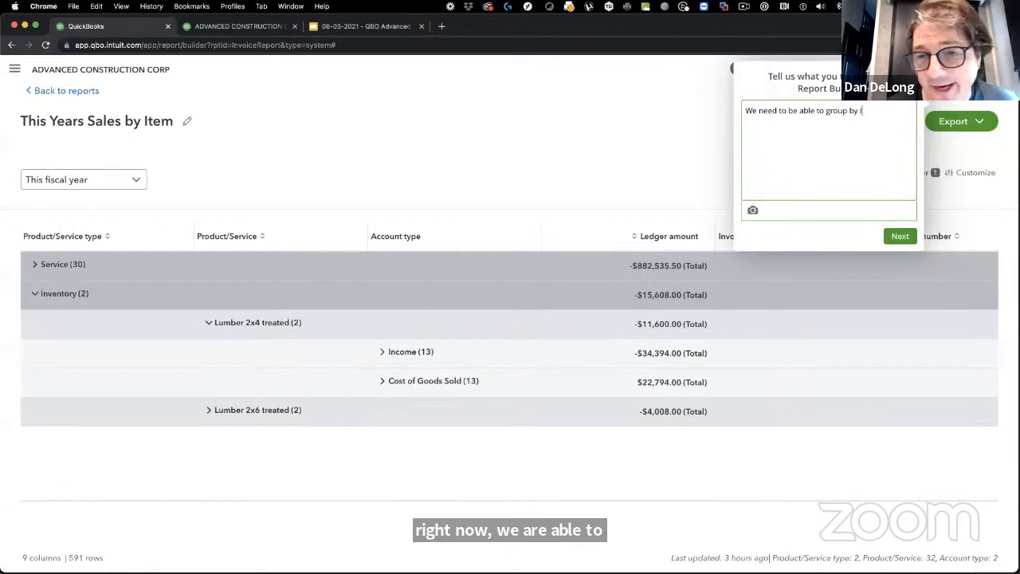
type("nvoice number!!!!  are you kidding")
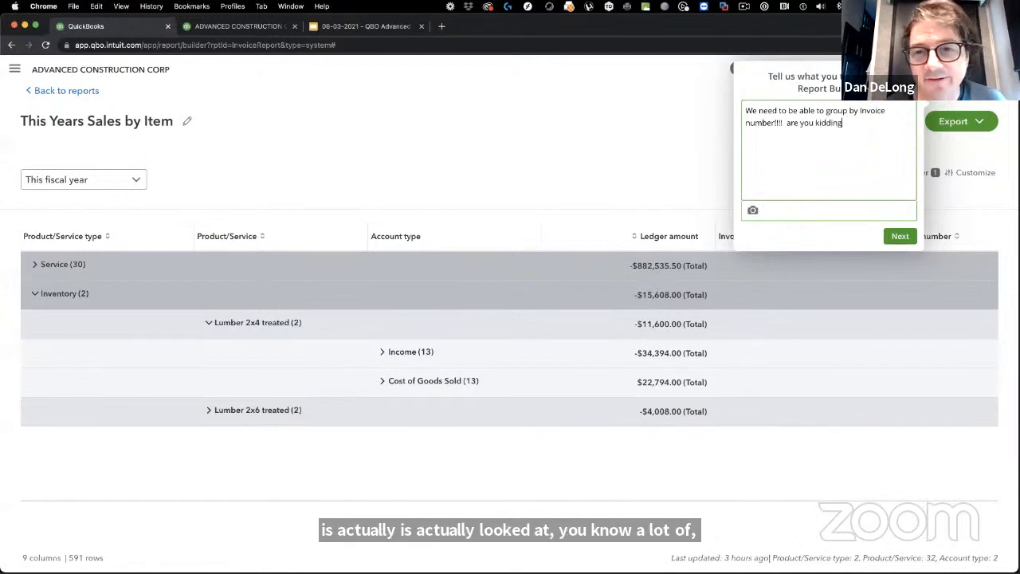
type(" me?")
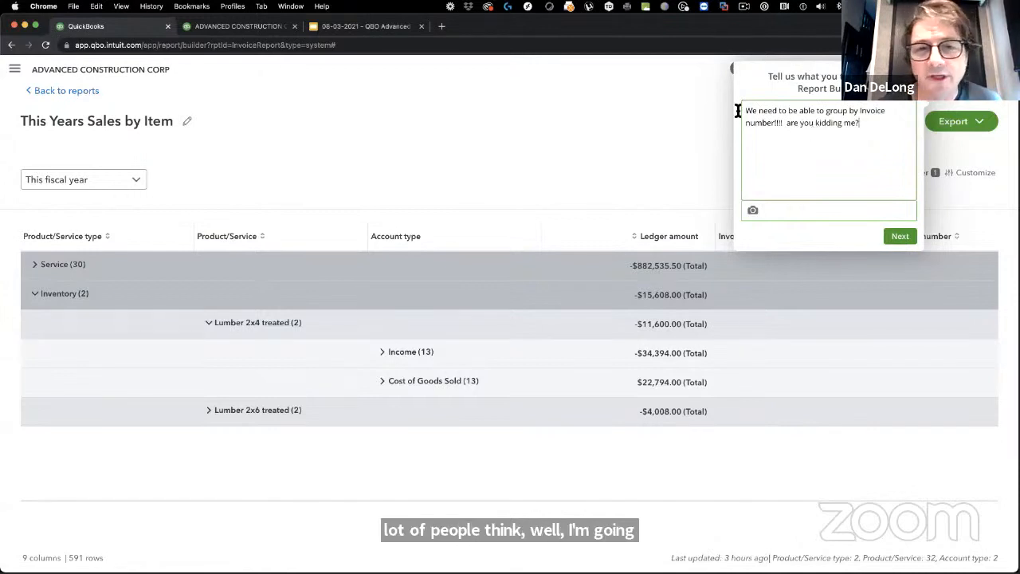
key("super+a")
key("super+c")
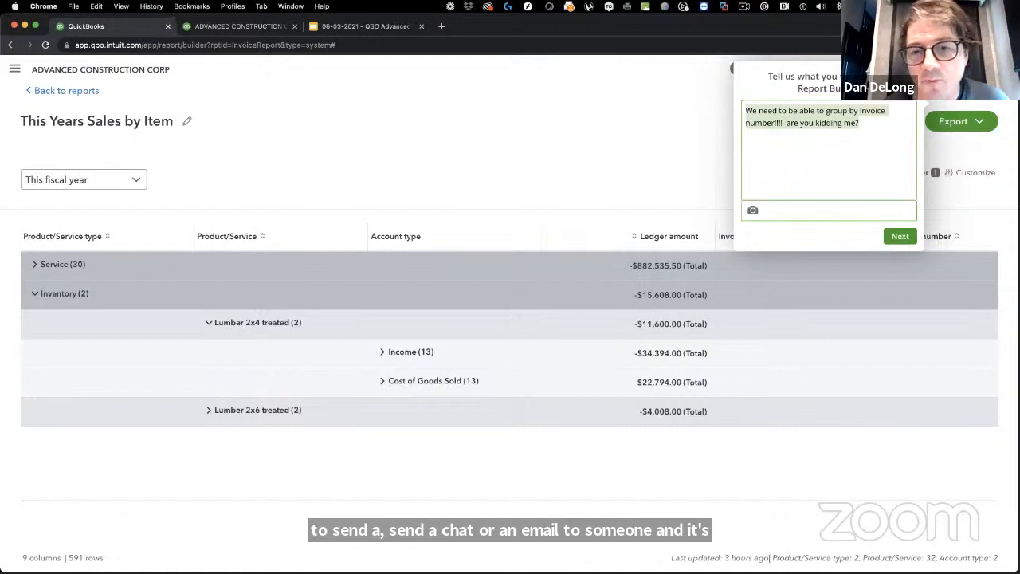
left_click(911, 73)
left_click(870, 172)
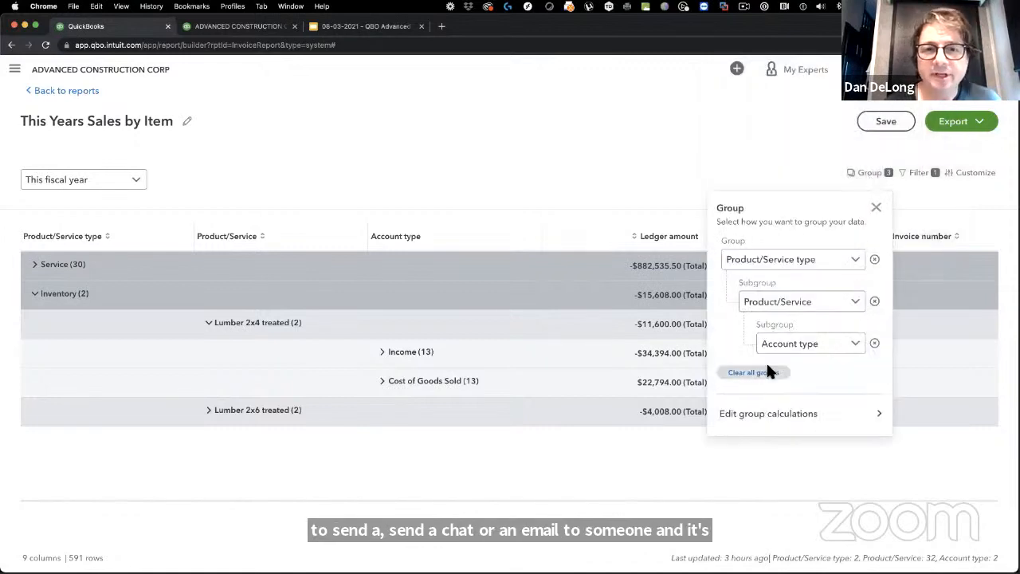
left_click(827, 344)
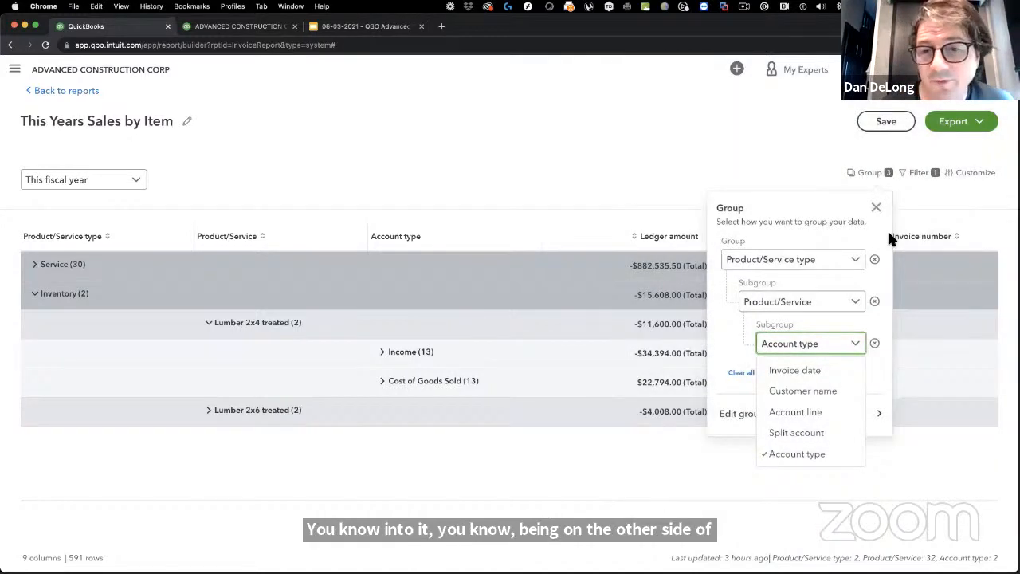
left_click(961, 90)
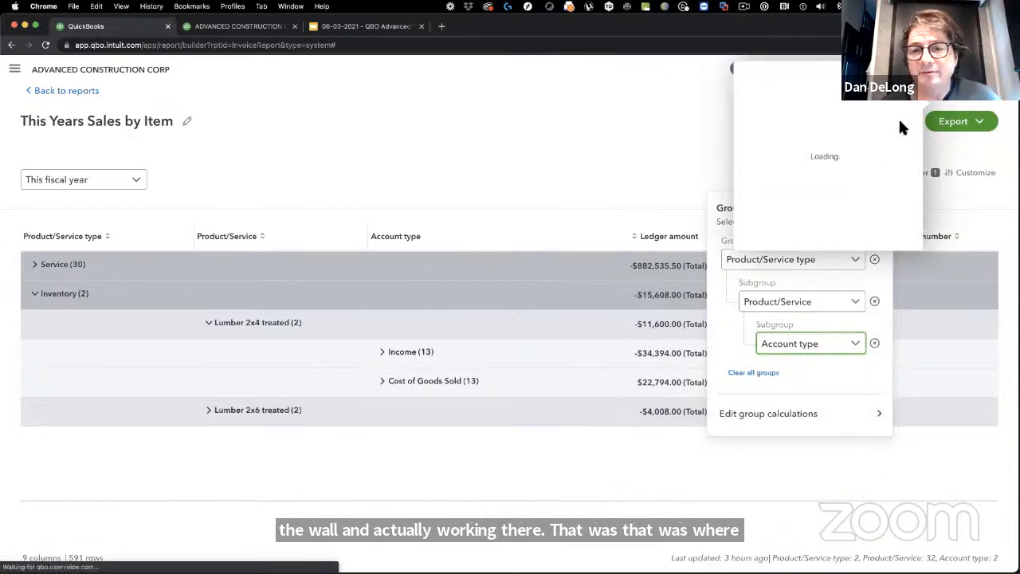
key("space")
left_click(758, 117)
right_click(761, 112)
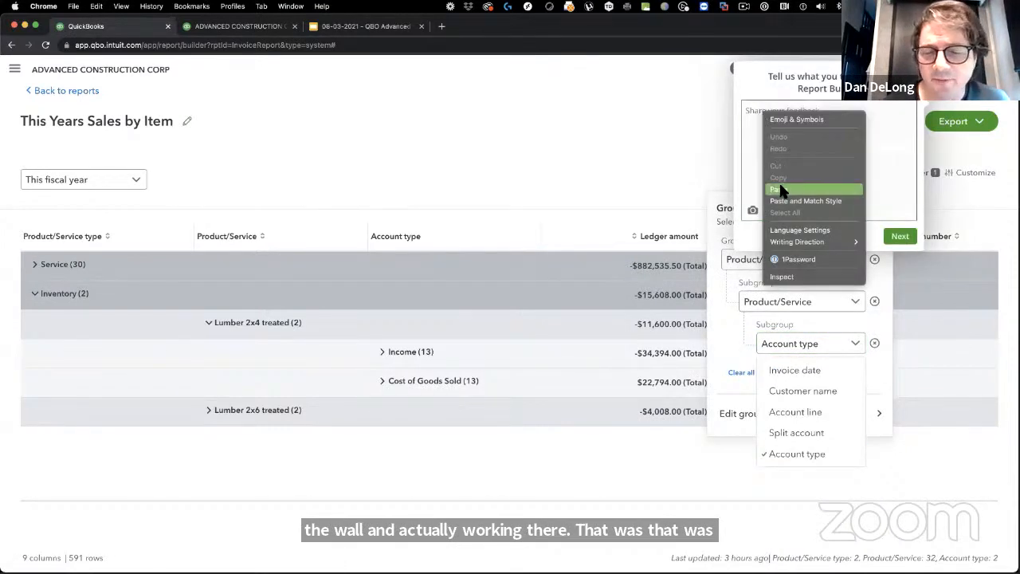
left_click(763, 153)
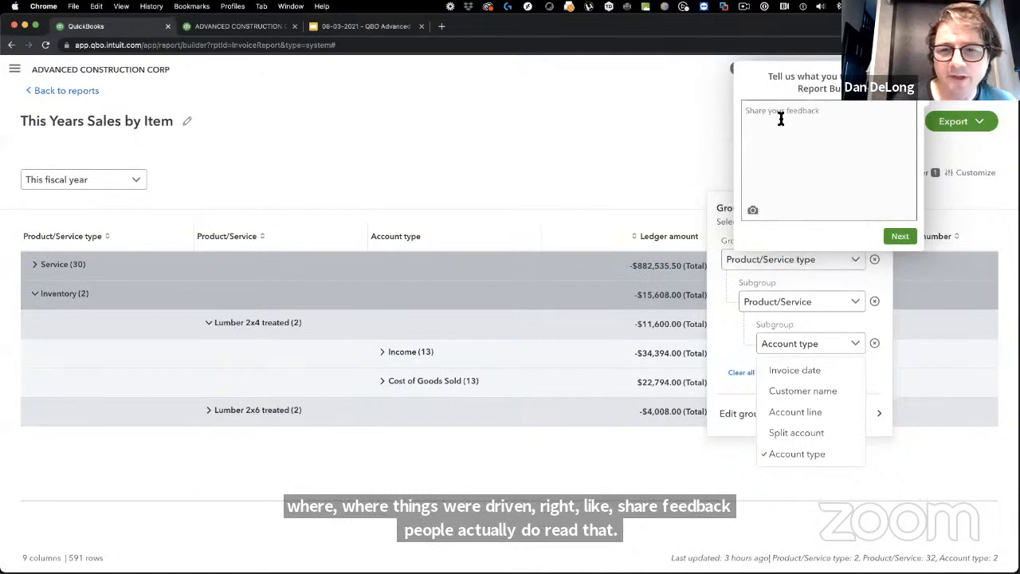
left_click(719, 307)
left_click(914, 72)
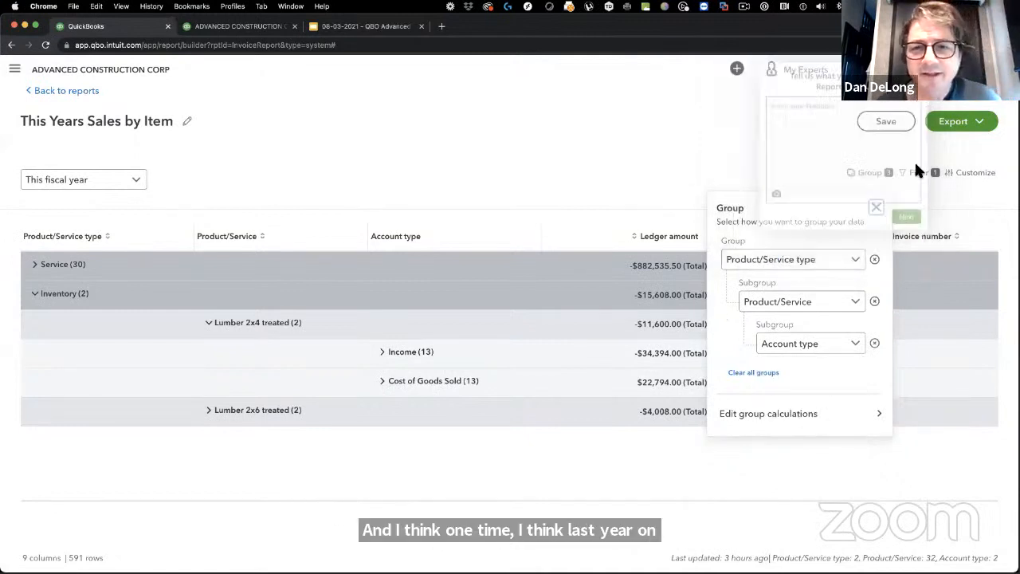
left_click(876, 207)
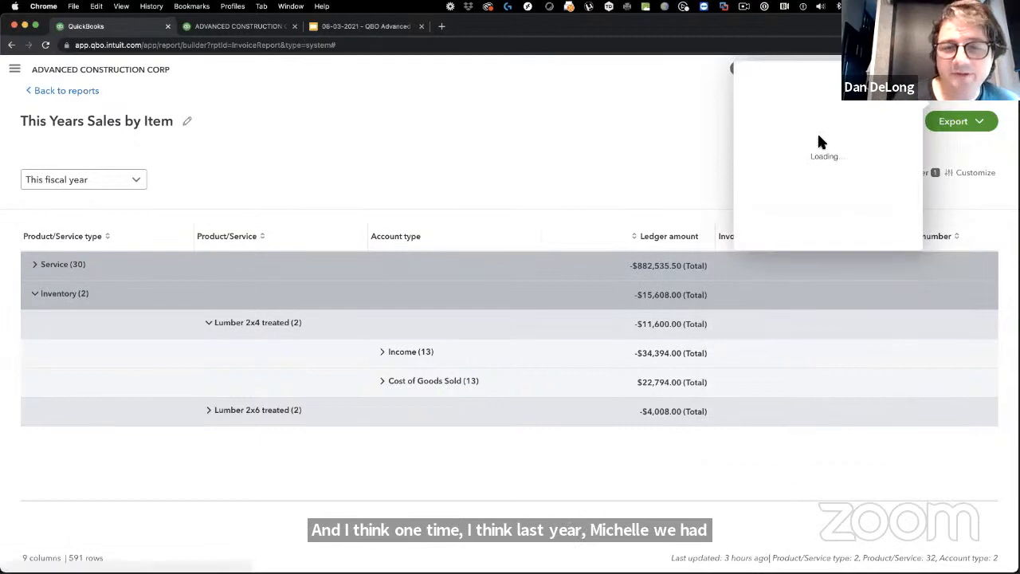
Step: Paste the copied message into the feedback form and sign it beneath with the sender's full name followed by "yes, it's me!"
right_click(749, 113)
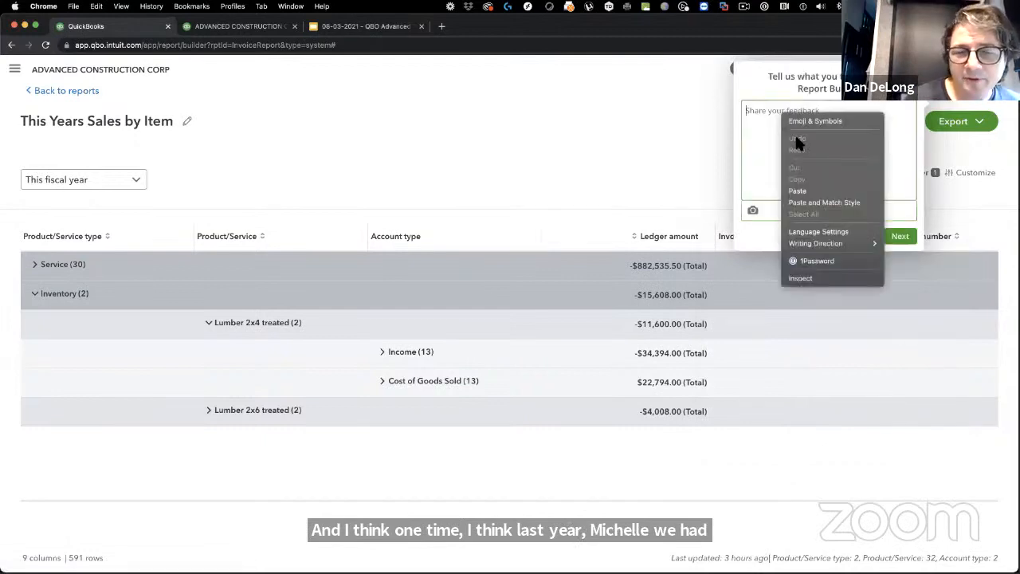
left_click(789, 190)
key("Return")
key("Return")
type("- Hector Ga")
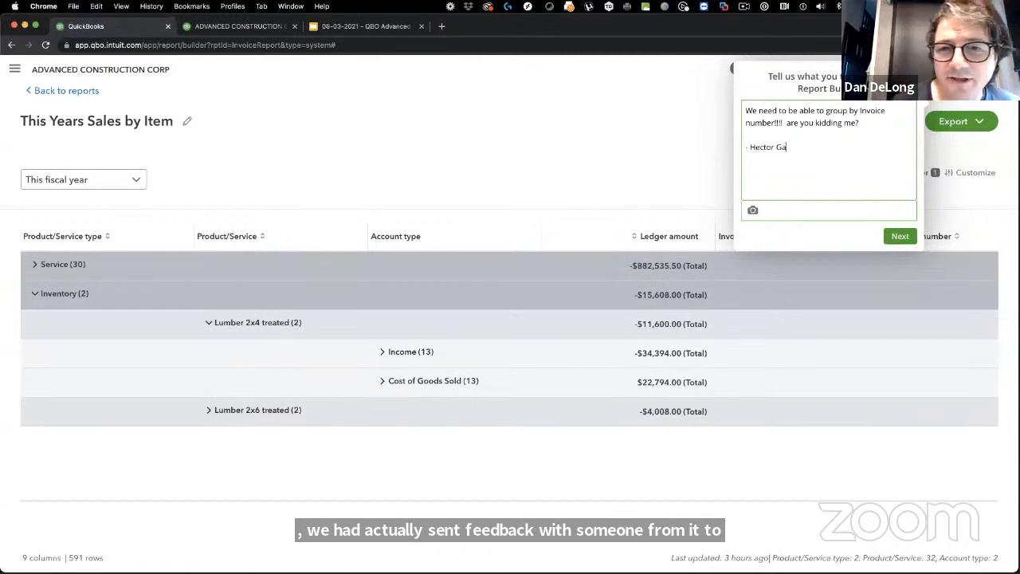
type("rcia")
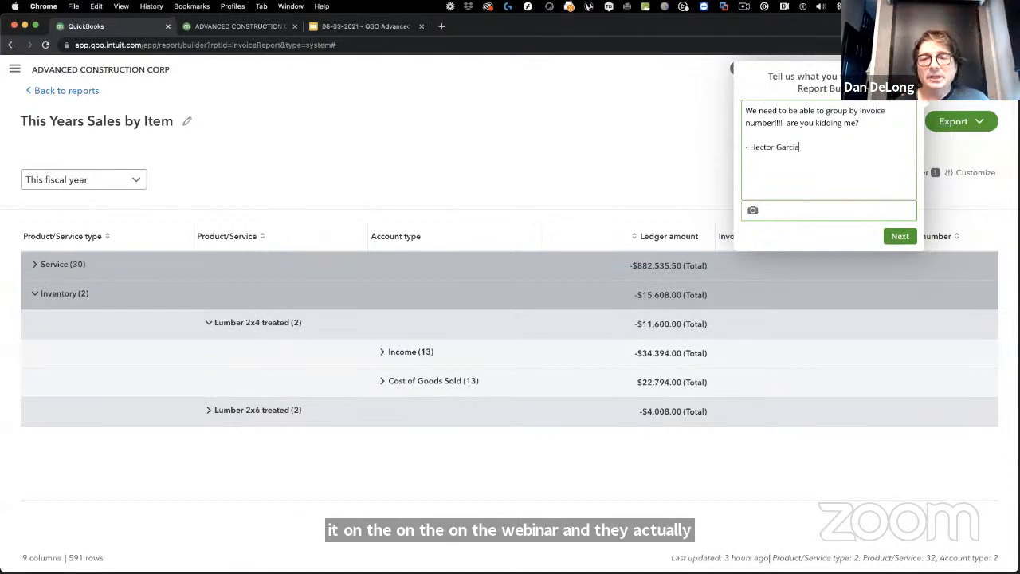
type(".. yes, its me!")
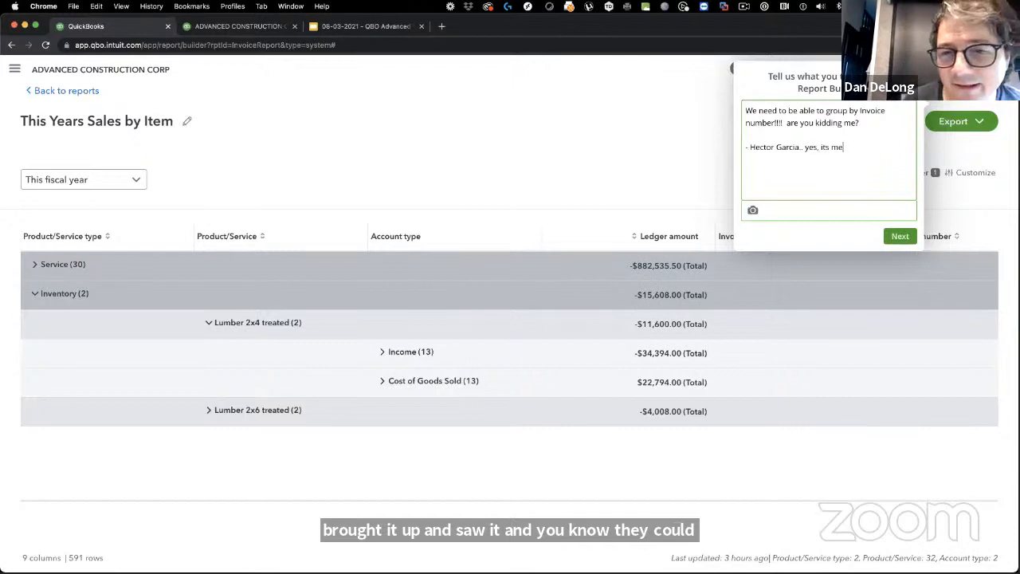
left_click(826, 149)
type("'")
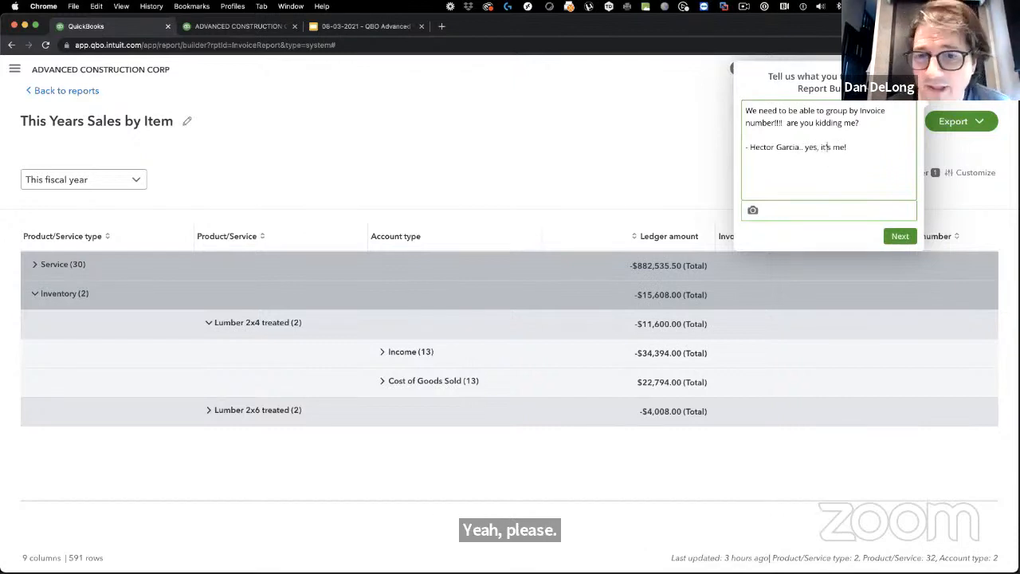
Step: Attach a snapped screenshot of the report to the feedback message
left_click(752, 210)
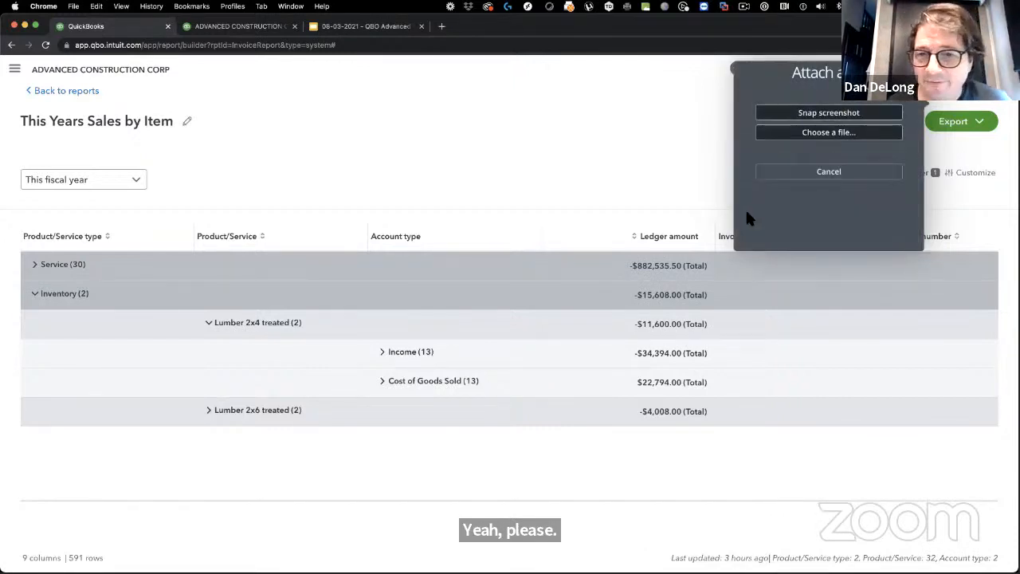
left_click(826, 136)
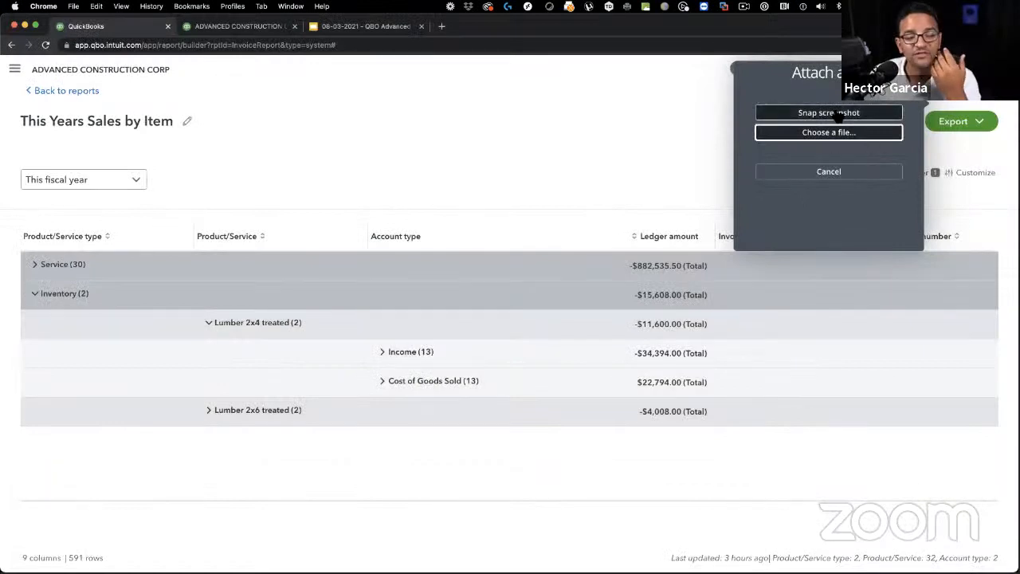
left_click(829, 112)
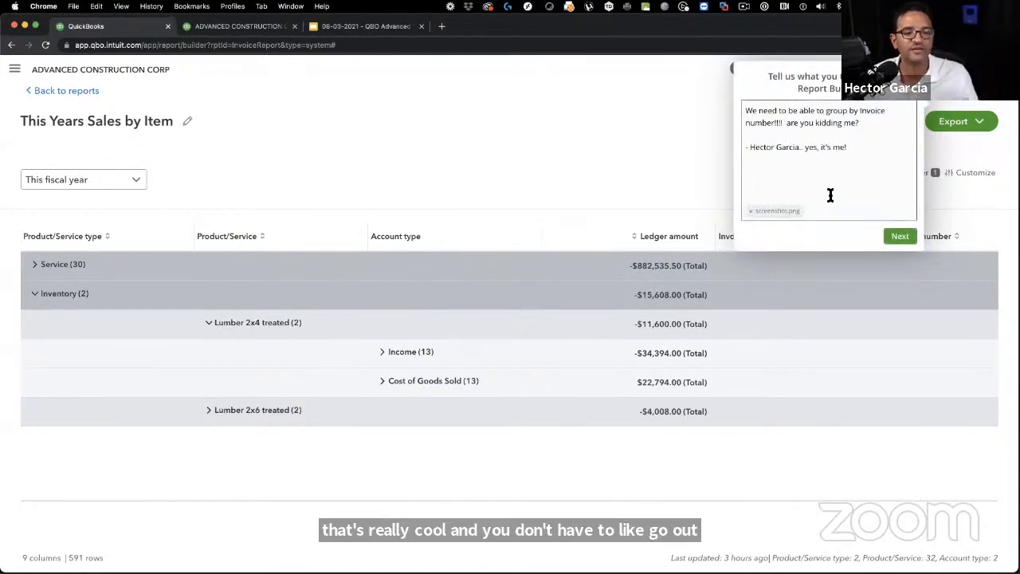
Step: Continue from the feedback message to the suggested articles, and close the feedback form
left_click(852, 155)
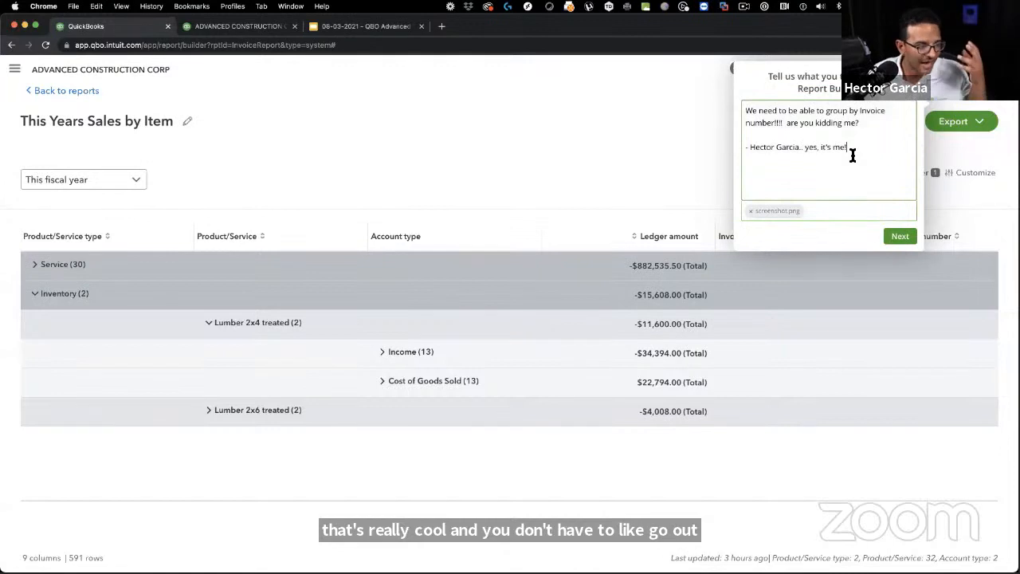
left_click_drag(860, 130, 726, 97)
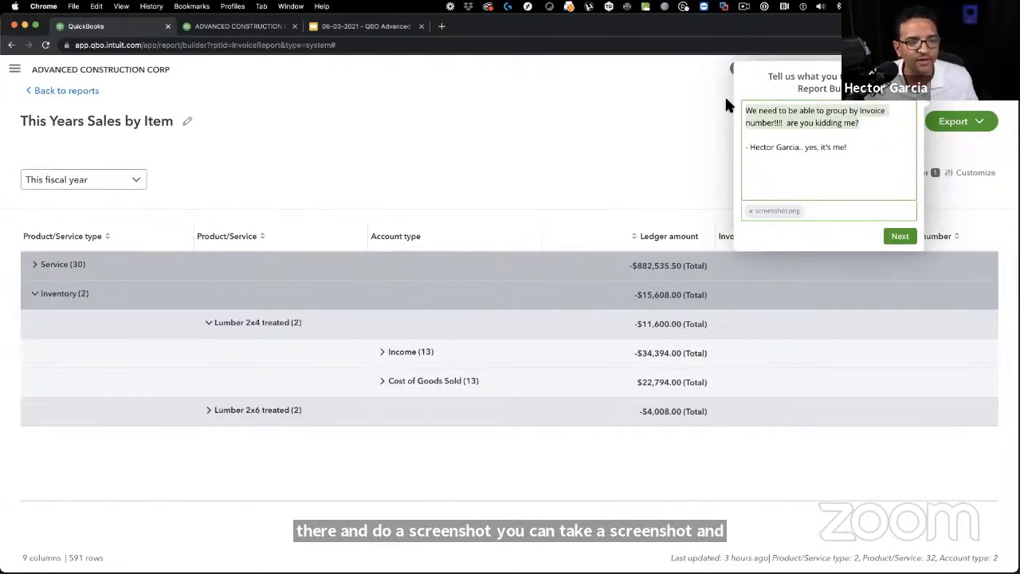
left_click(899, 236)
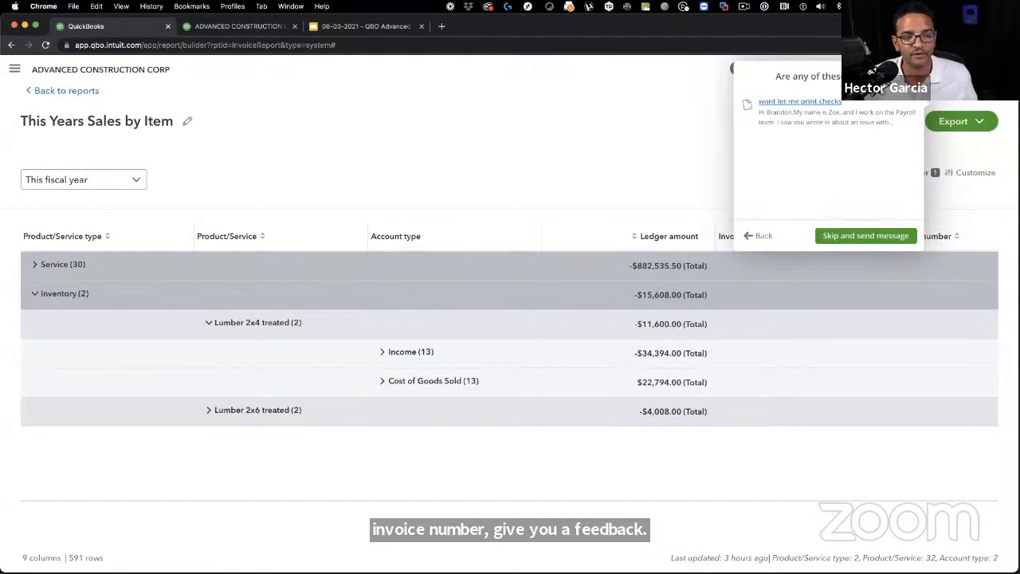
left_click(913, 75)
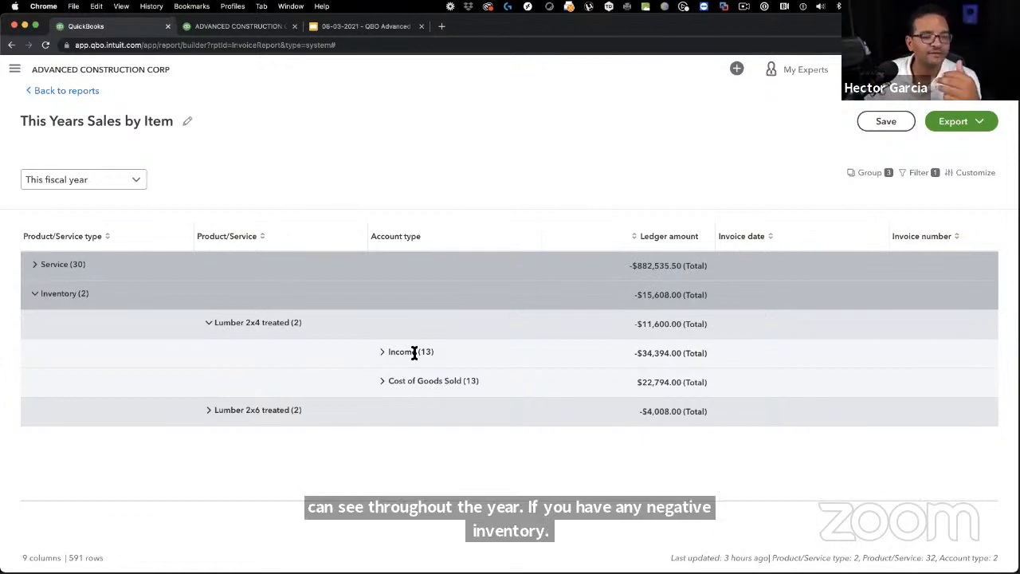
Step: Stay in the This Years Sales by Item report and save it with its three-level grouping
left_click(69, 90)
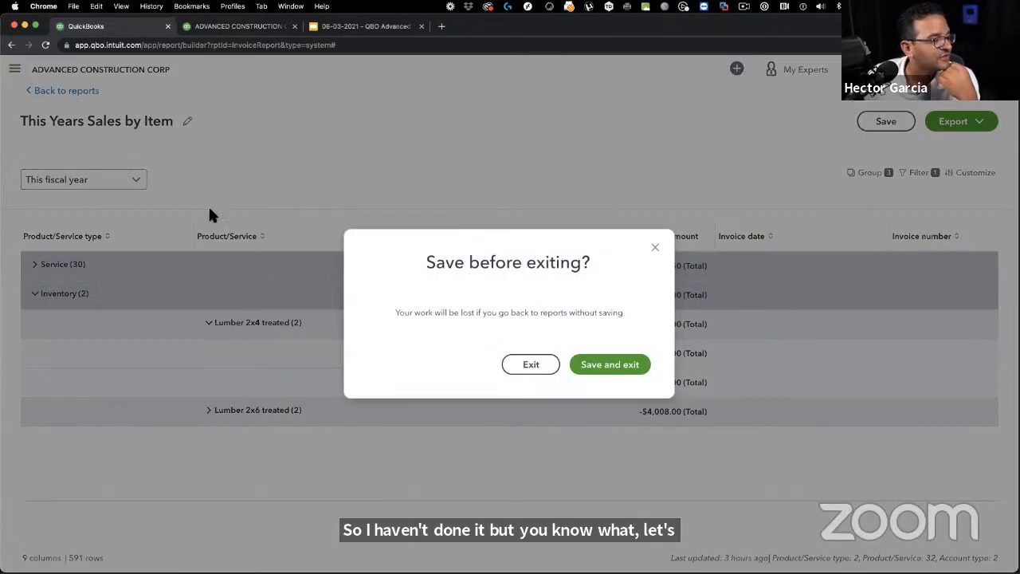
left_click(655, 248)
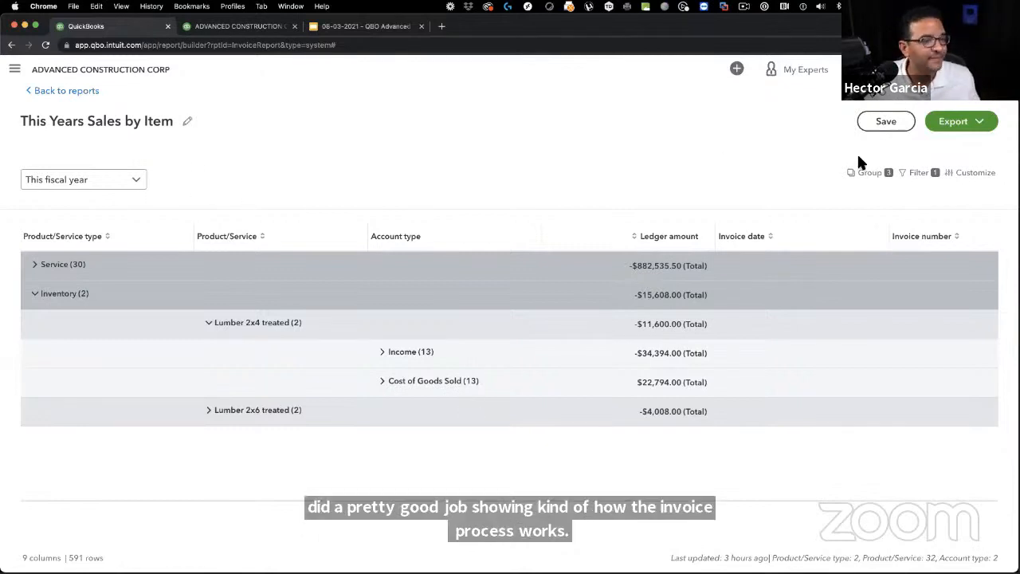
left_click(885, 127)
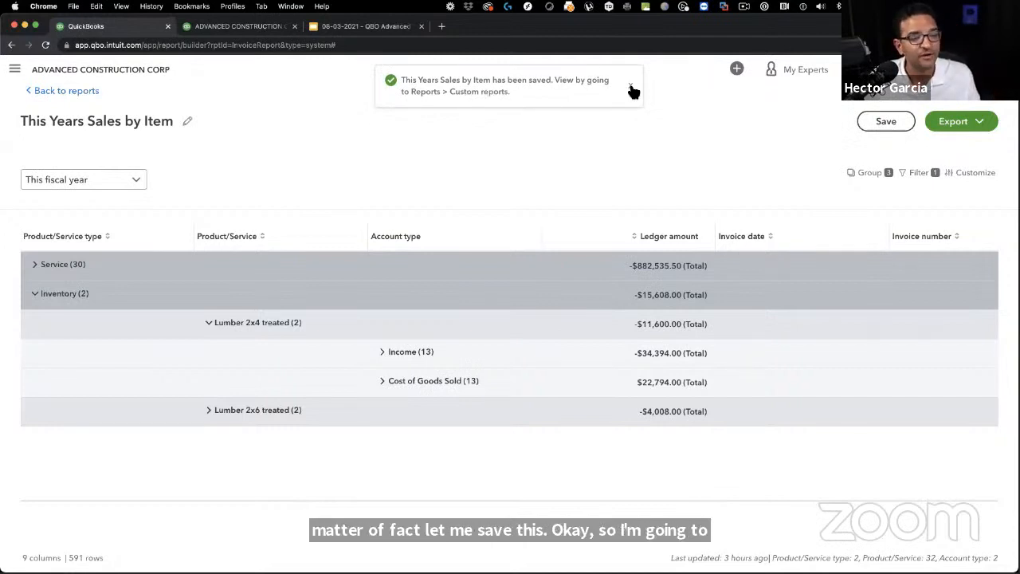
left_click(886, 122)
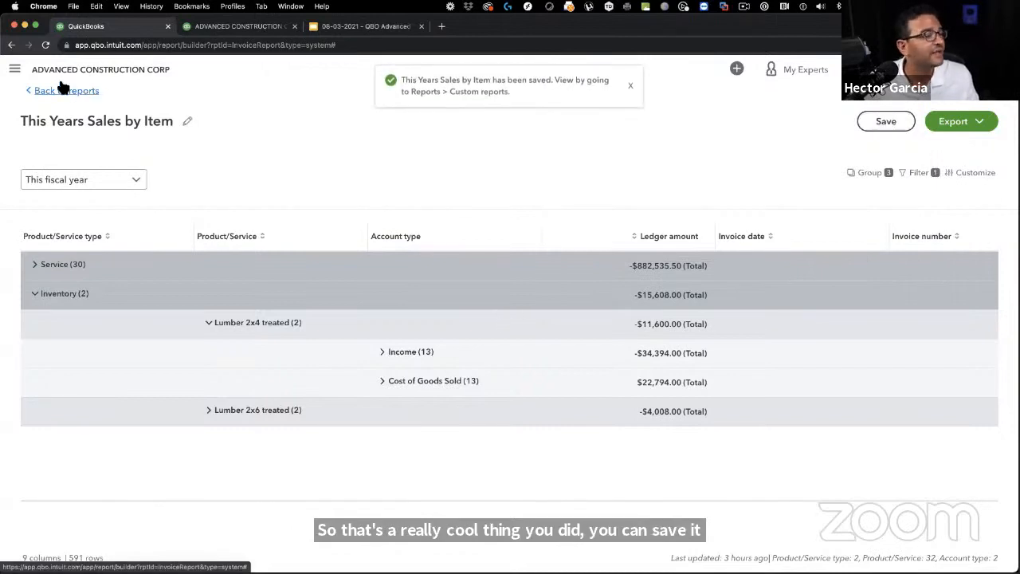
Step: Return to the reports list and start a new blank report in the custom report builder
left_click(60, 86)
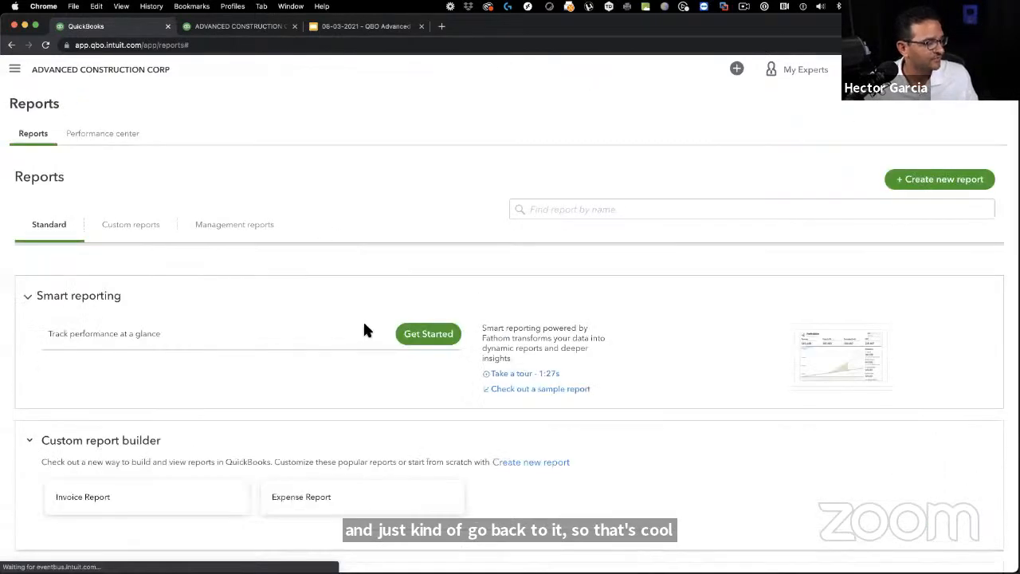
scroll(414, 339, "down", 3)
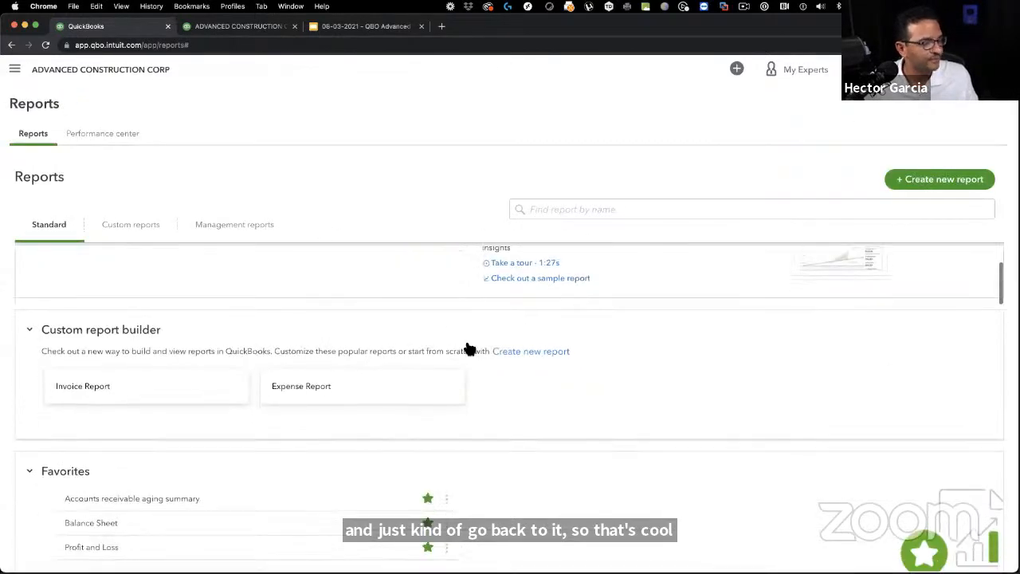
left_click(529, 351)
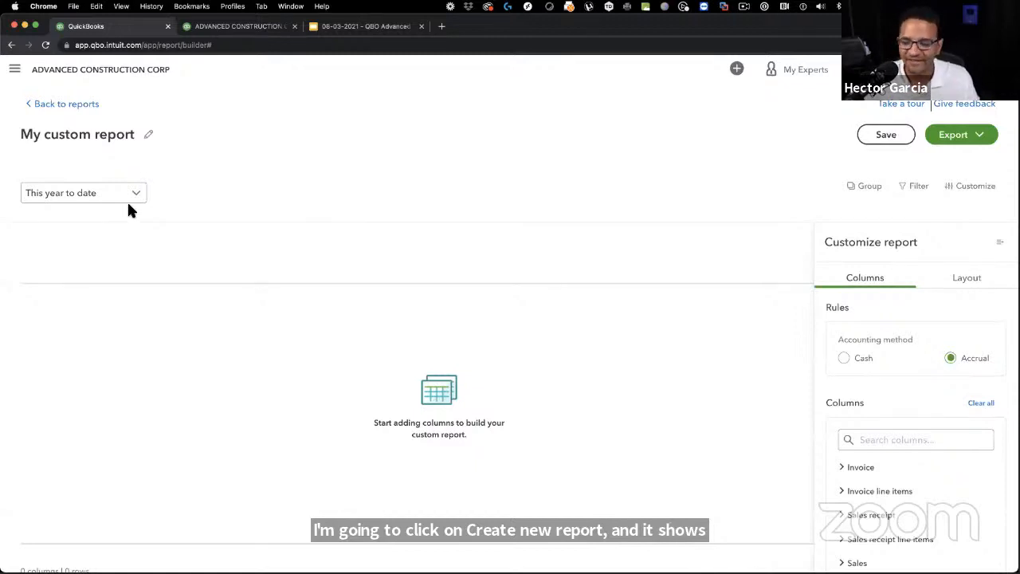
Step: Set the custom report's date range to This year
left_click(132, 209)
scroll(104, 239, "down", 5)
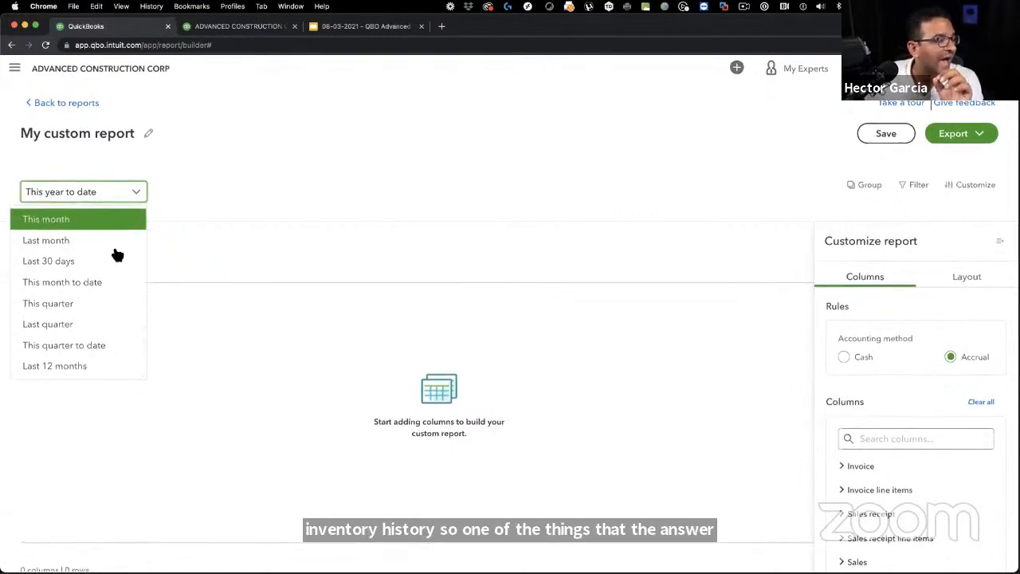
scroll(84, 250, "up", 5)
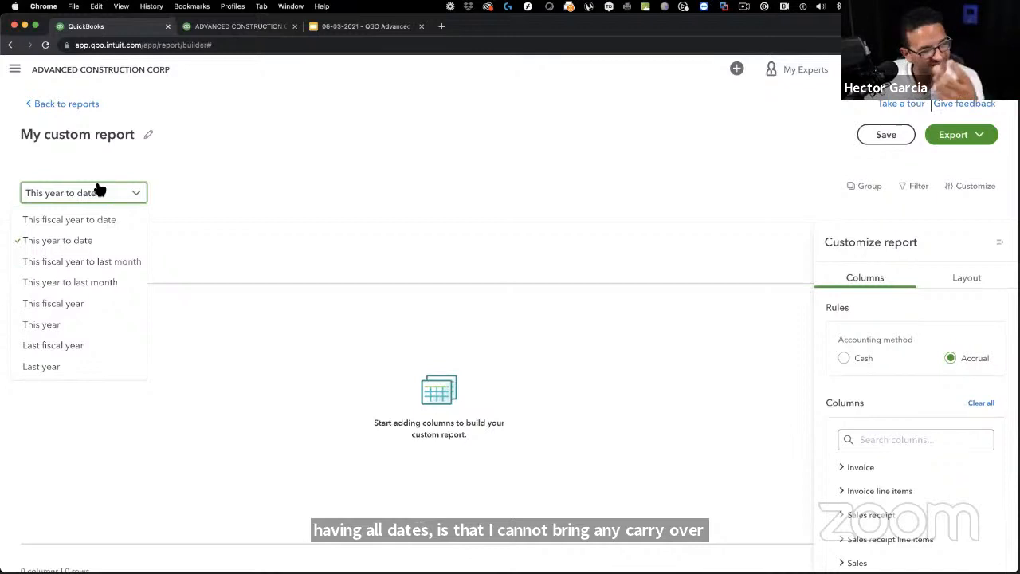
scroll(80, 289, "down", 1)
left_click(71, 290)
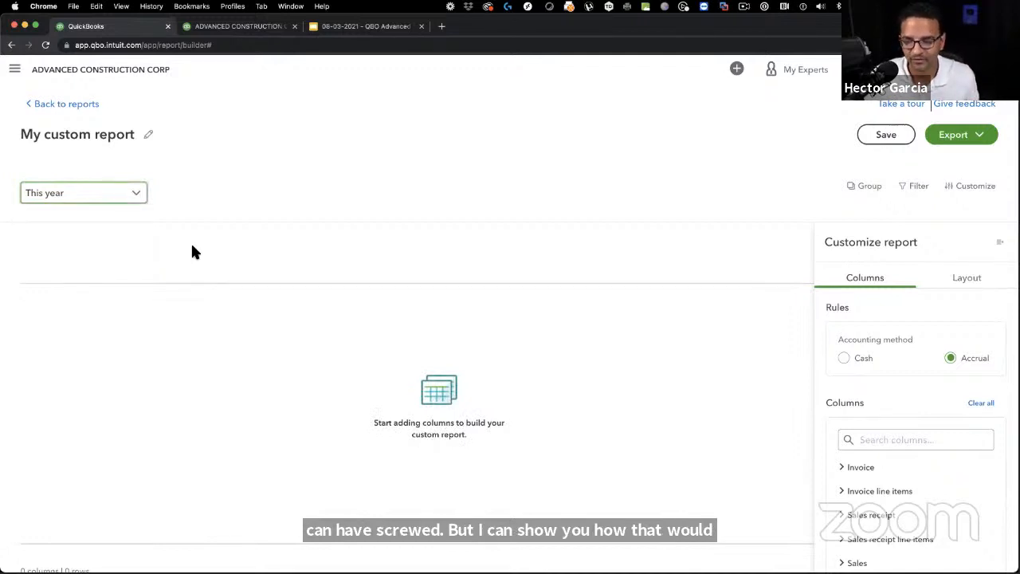
Step: Add the Account name column from the Chart of accounts category to the report
scroll(919, 365, "down", 4)
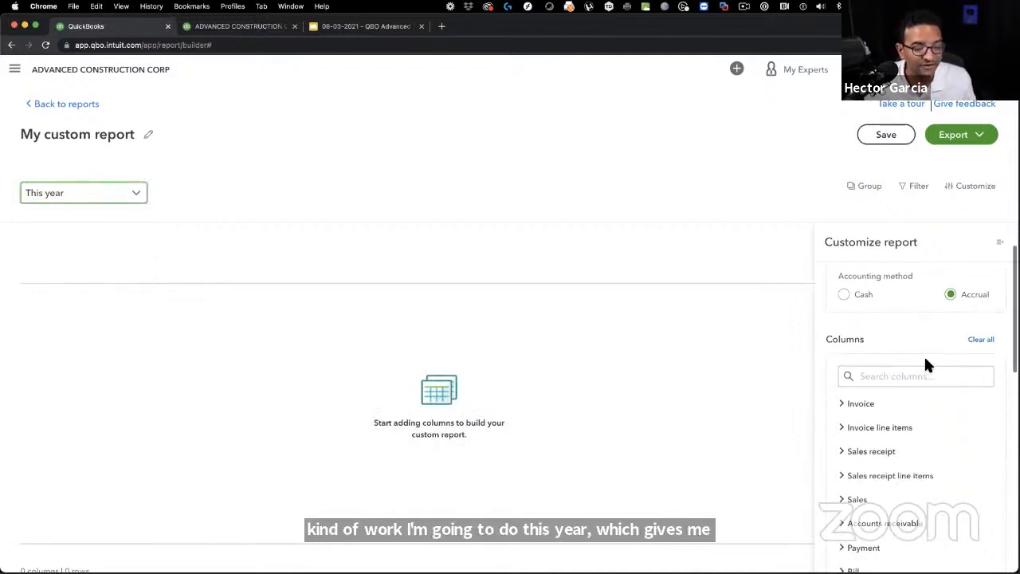
scroll(908, 412, "down", 7)
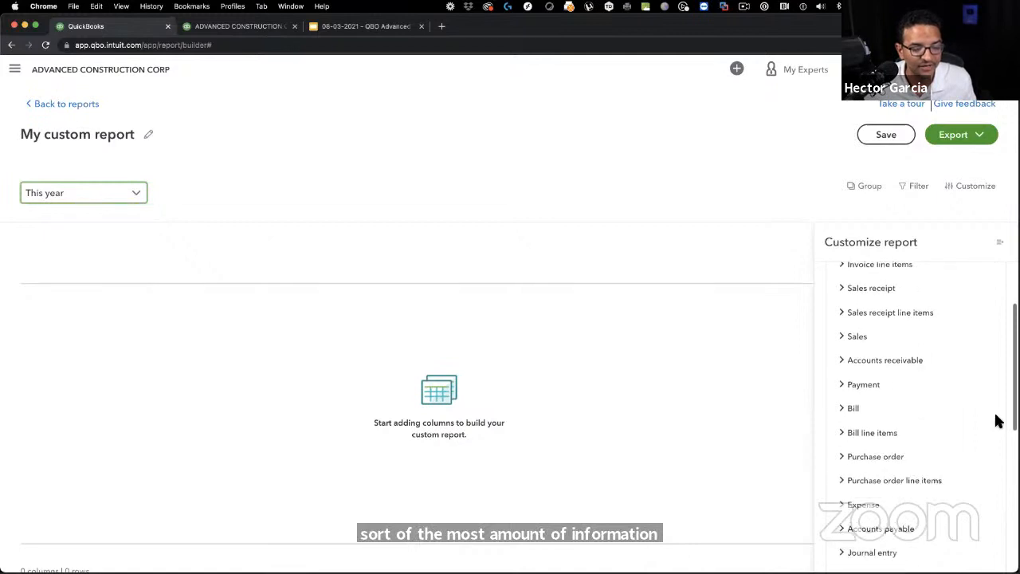
scroll(919, 455, "down", 7)
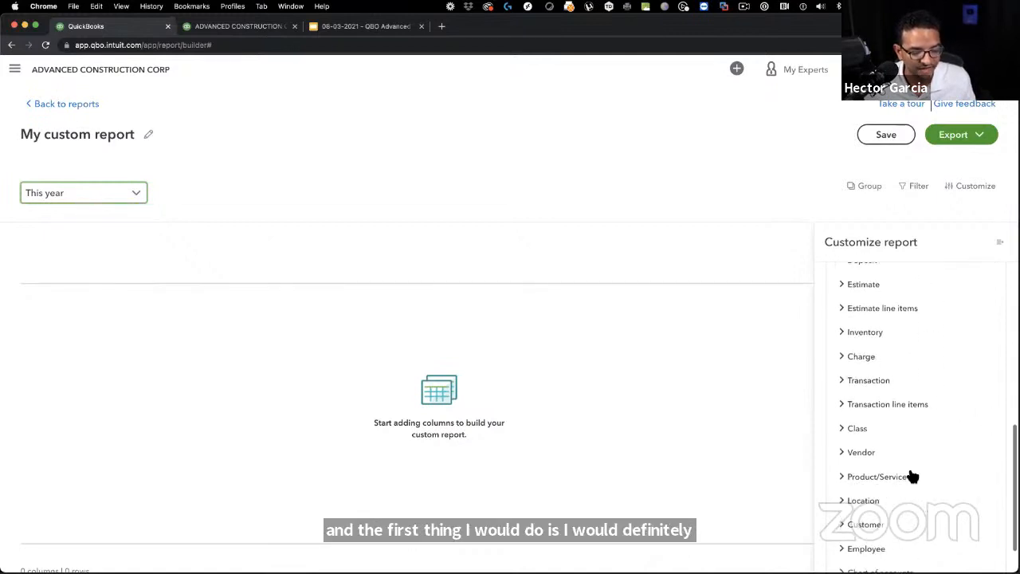
left_click(876, 470)
scroll(956, 421, "down", 3)
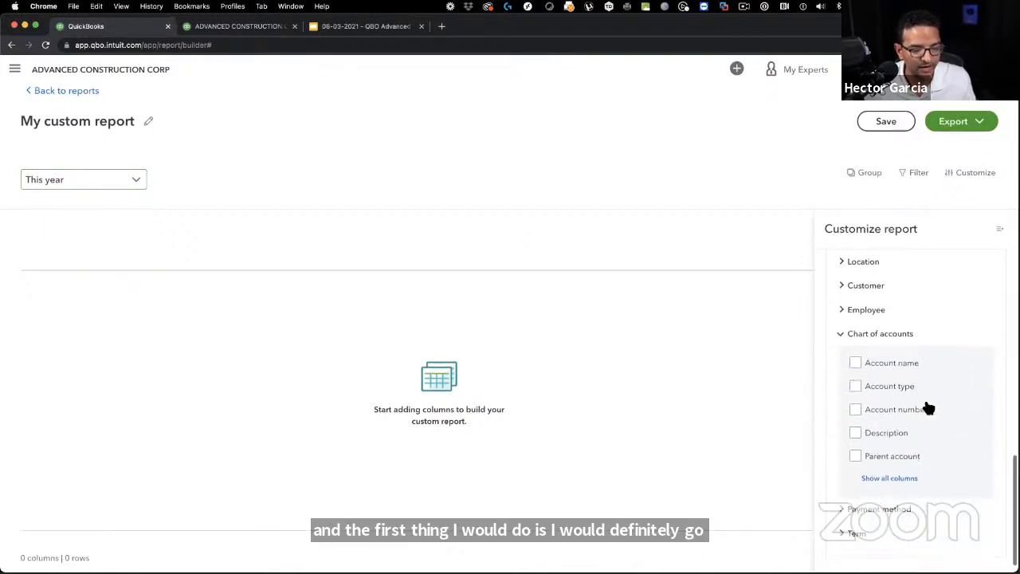
left_click(857, 388)
left_click(856, 387)
left_click(856, 364)
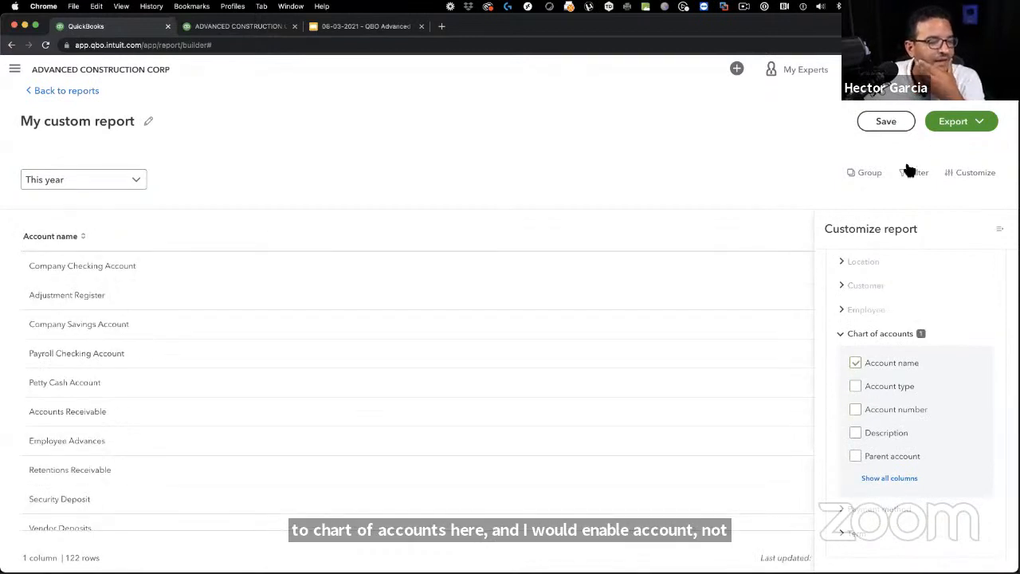
Step: Filter the report to rows where Account name equals Inventory Asset
left_click(915, 172)
left_click(693, 271)
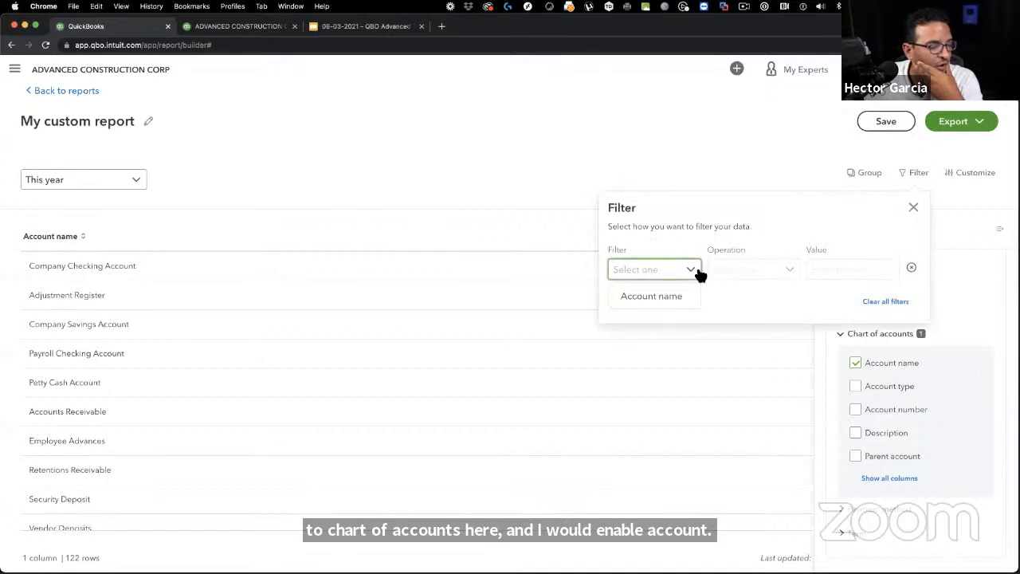
left_click(655, 301)
left_click(785, 273)
left_click(751, 295)
left_click(893, 273)
scroll(811, 381, "down", 5)
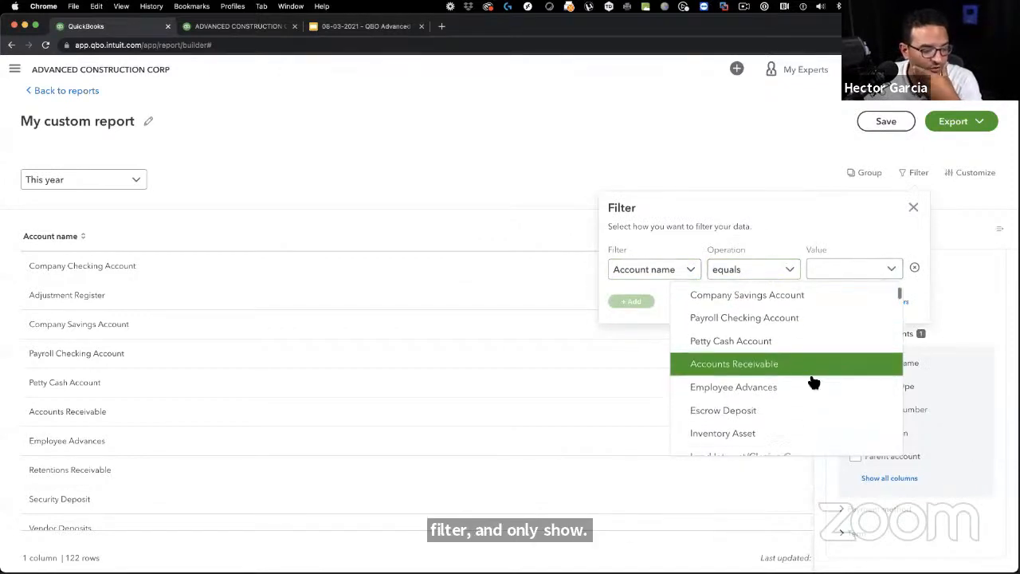
left_click(731, 363)
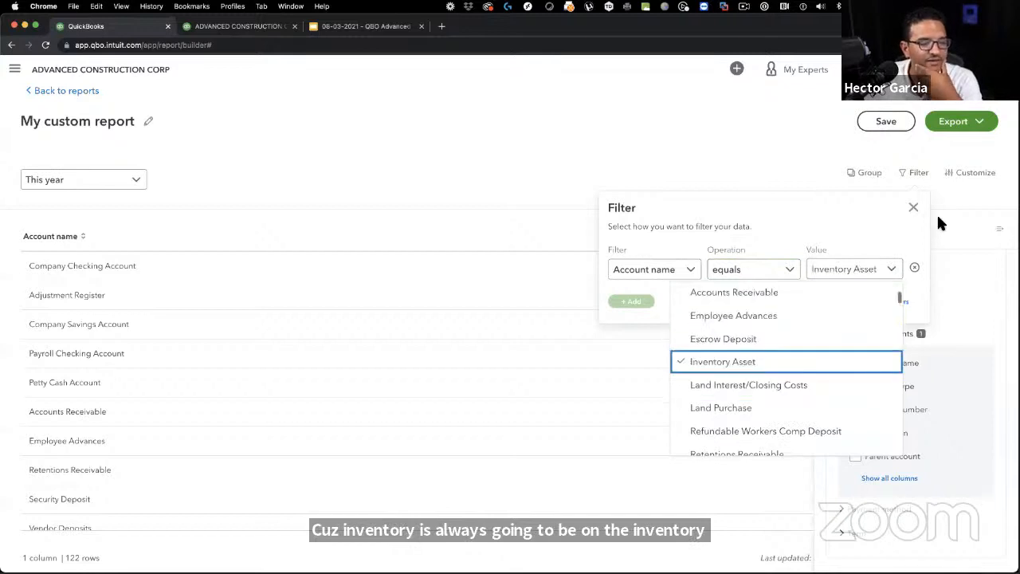
left_click(914, 208)
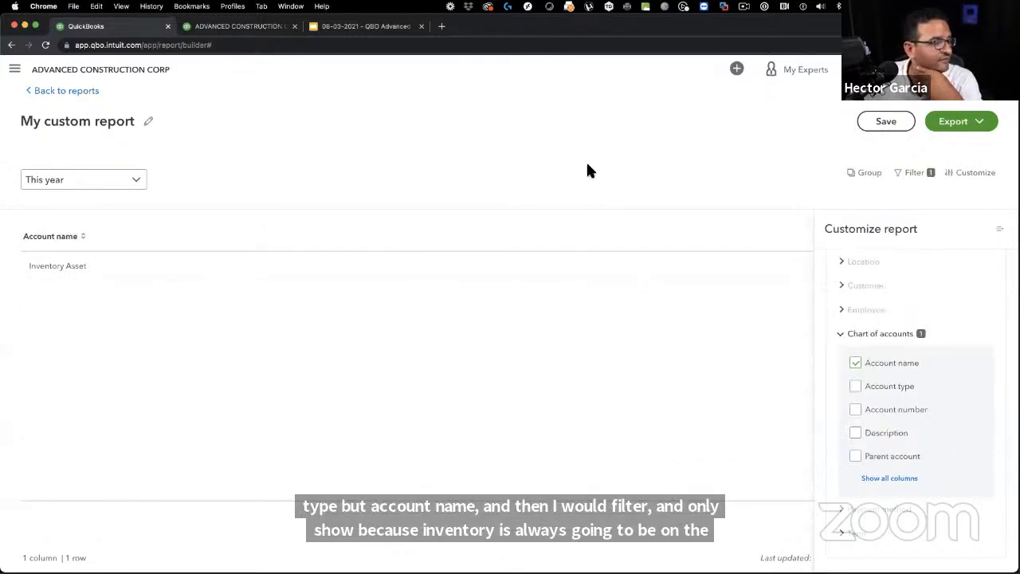
left_click(997, 229)
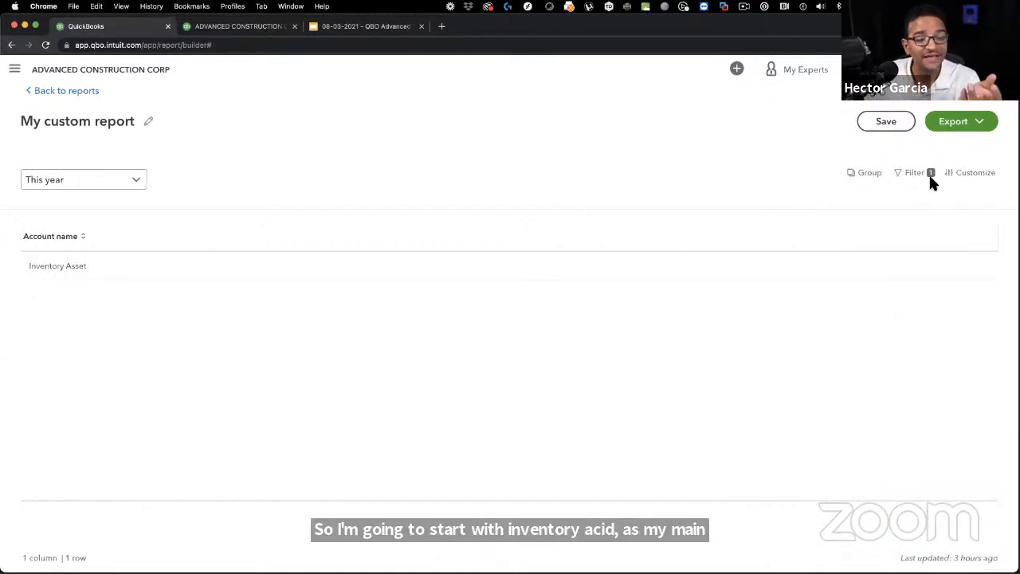
Step: Add the Product/Service and Quantity columns from the Transaction line items category to the report
left_click(969, 172)
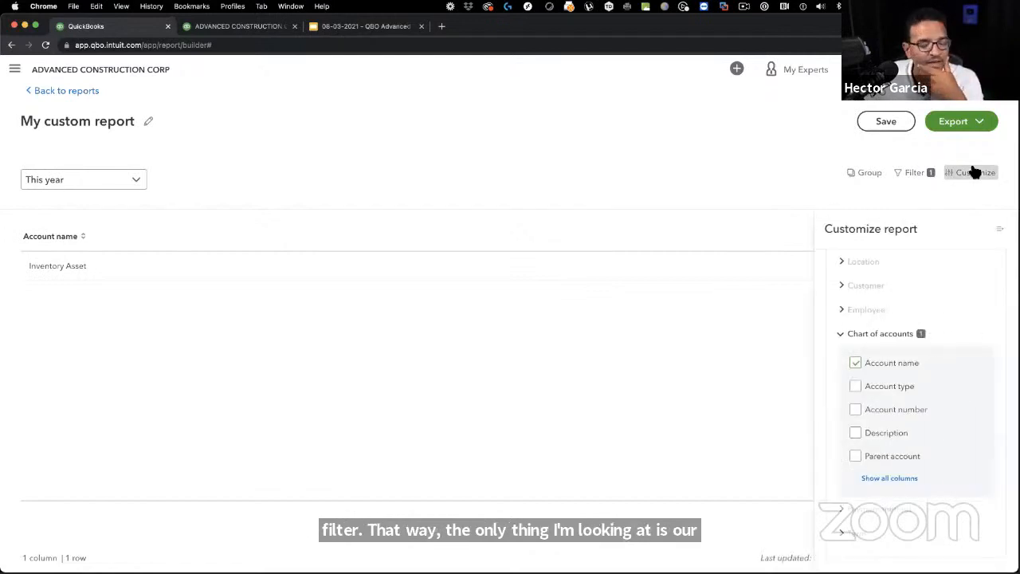
left_click(843, 335)
scroll(880, 337, "up", 2)
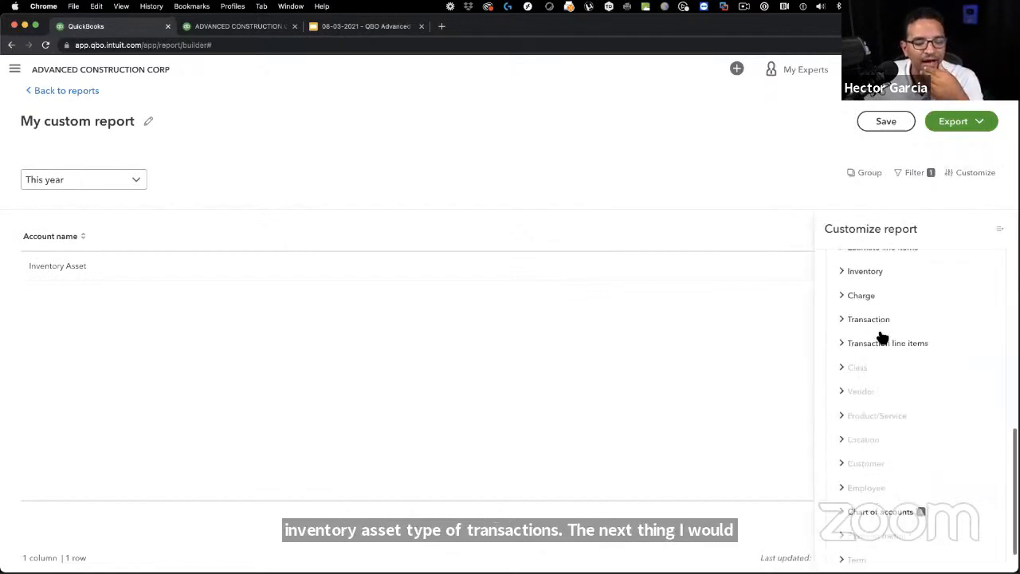
left_click(879, 327)
left_click(849, 327)
left_click(863, 350)
scroll(936, 390, "down", 2)
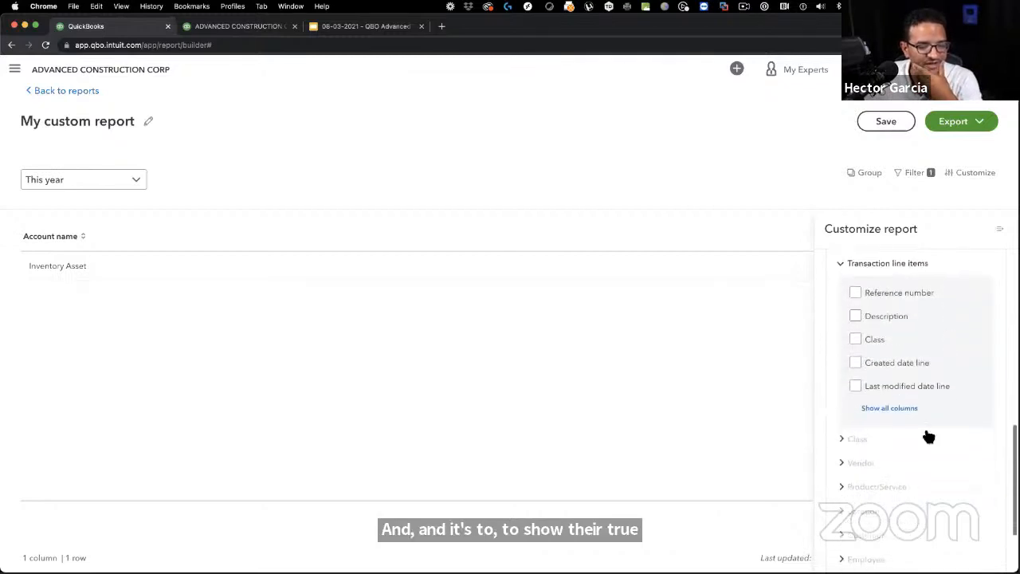
left_click(884, 410)
scroll(975, 412, "down", 3)
left_click(855, 393)
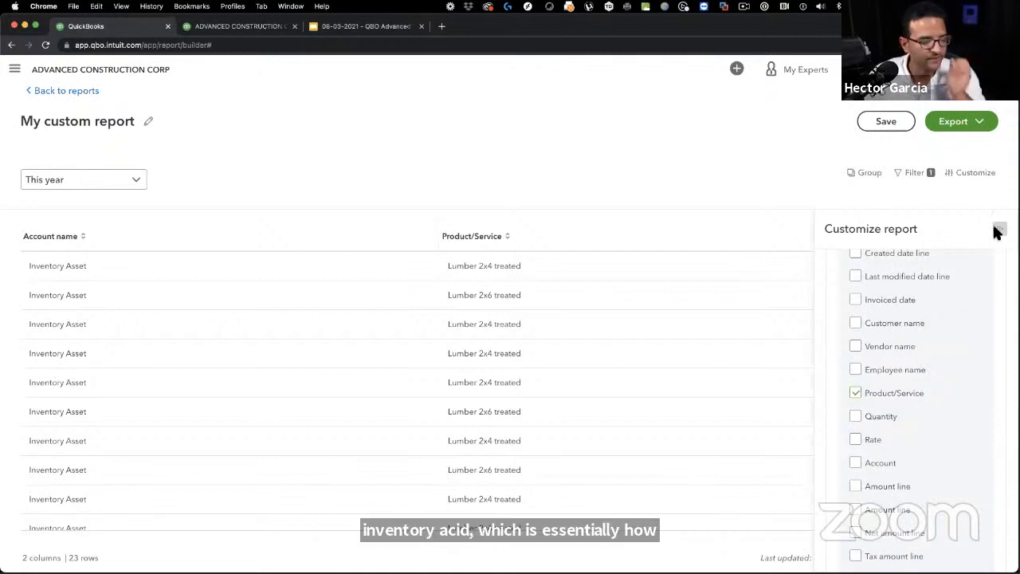
left_click(858, 417)
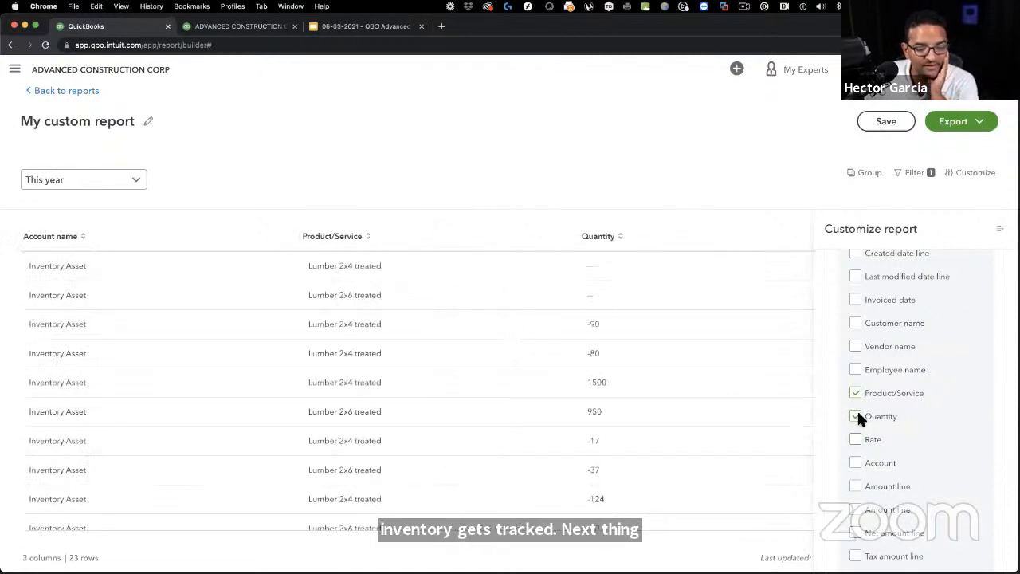
left_click(998, 229)
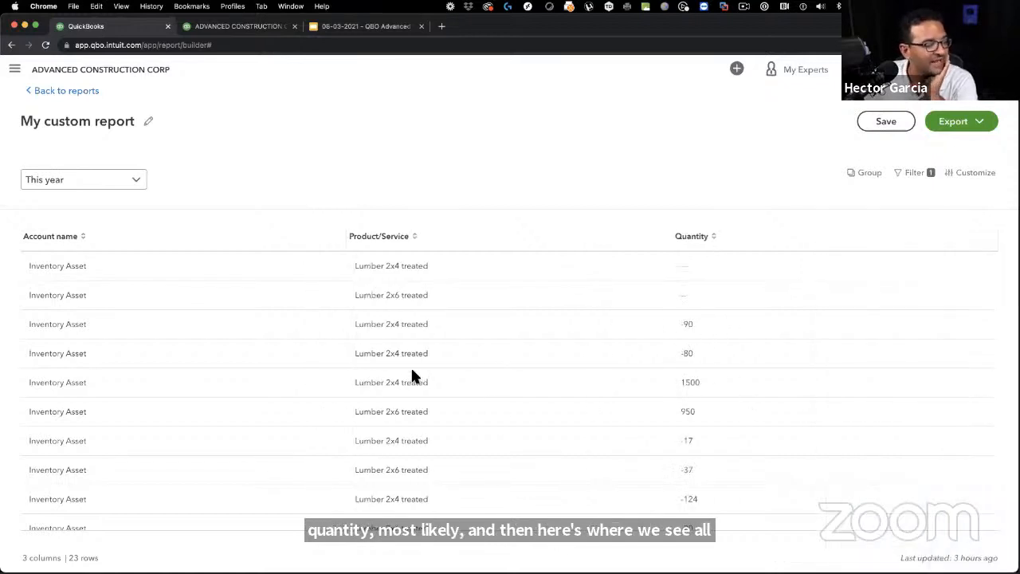
Step: Group the report by Product/Service and briefly check the rows in the Lumber 2x4 treated group
left_click(866, 173)
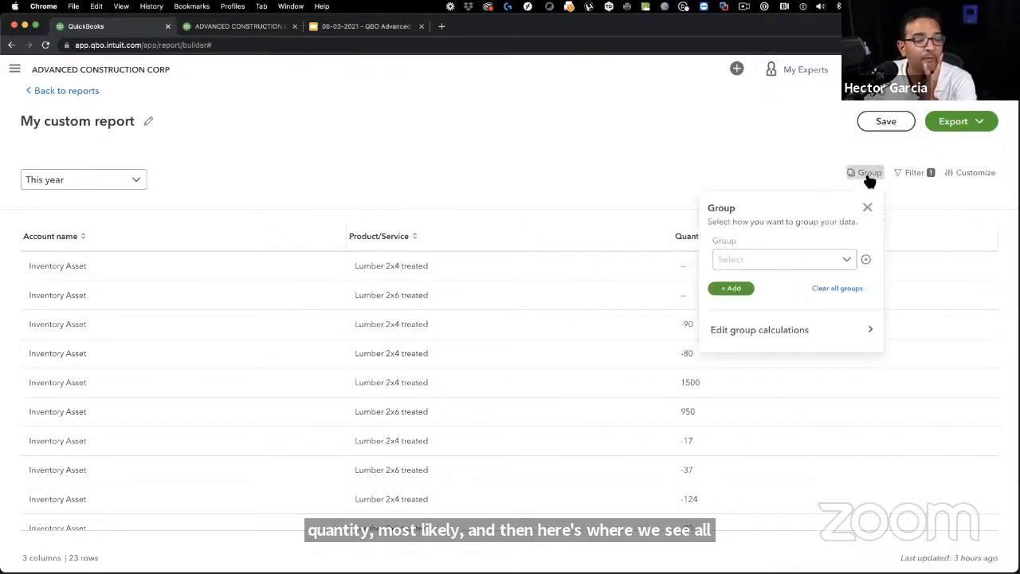
left_click(846, 261)
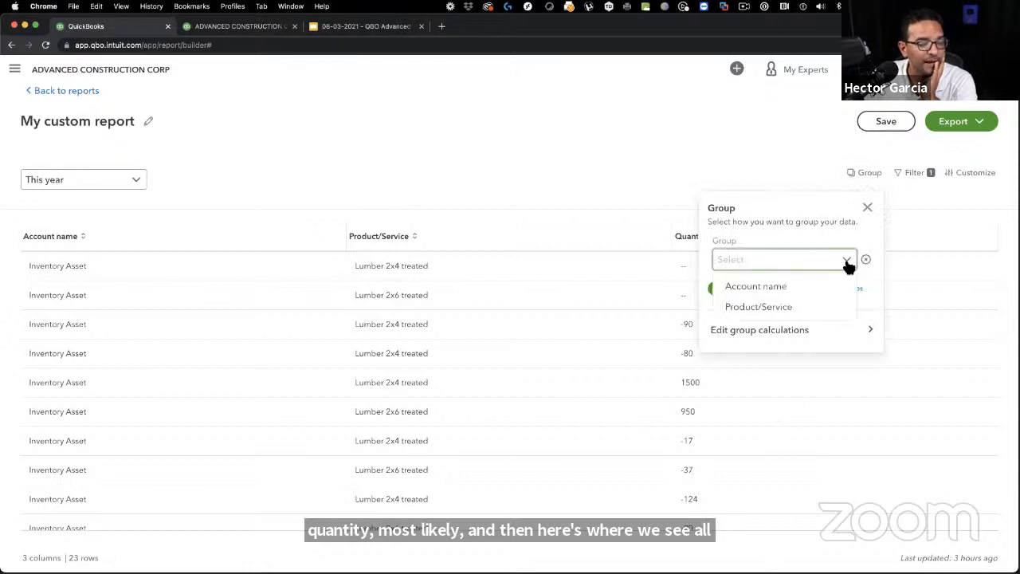
left_click(757, 307)
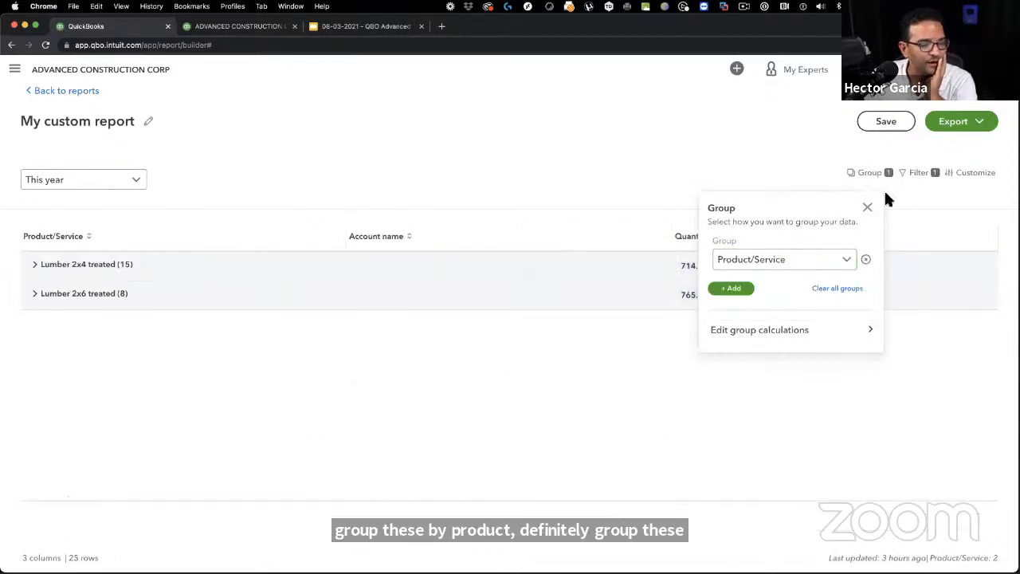
left_click(867, 208)
left_click(35, 266)
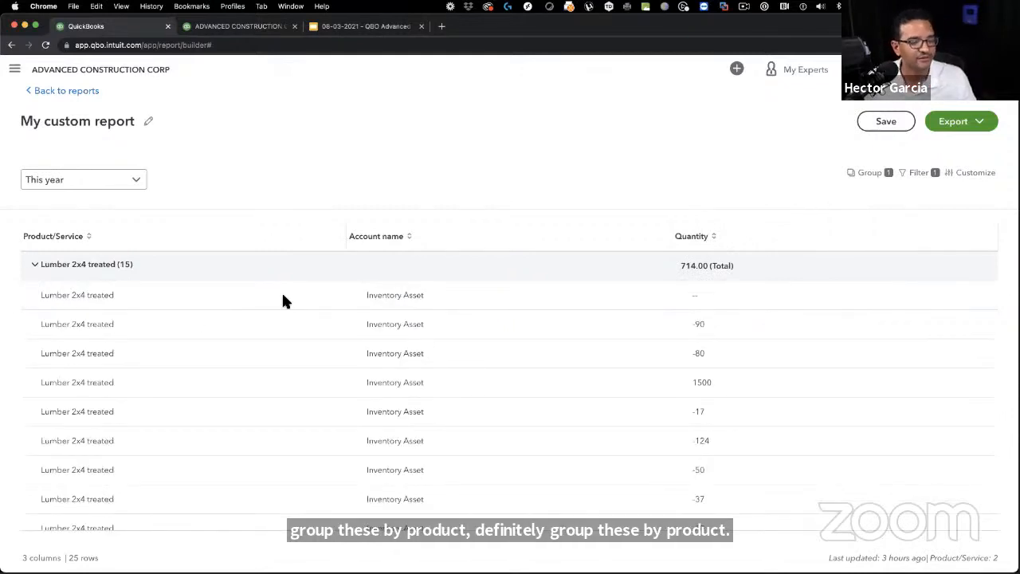
left_click(32, 268)
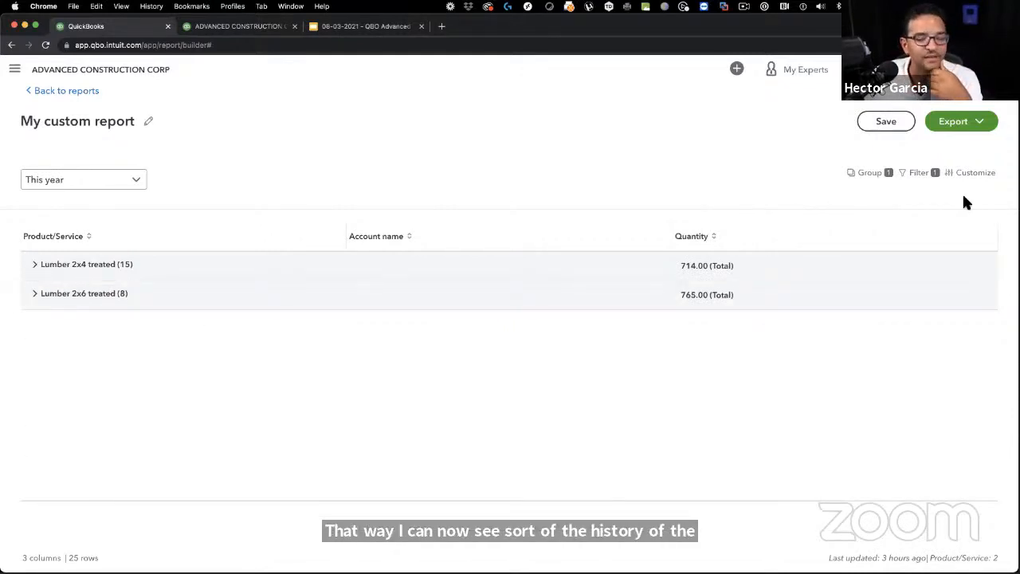
Step: Add the Transaction type column from the Transaction category to the report
left_click(976, 173)
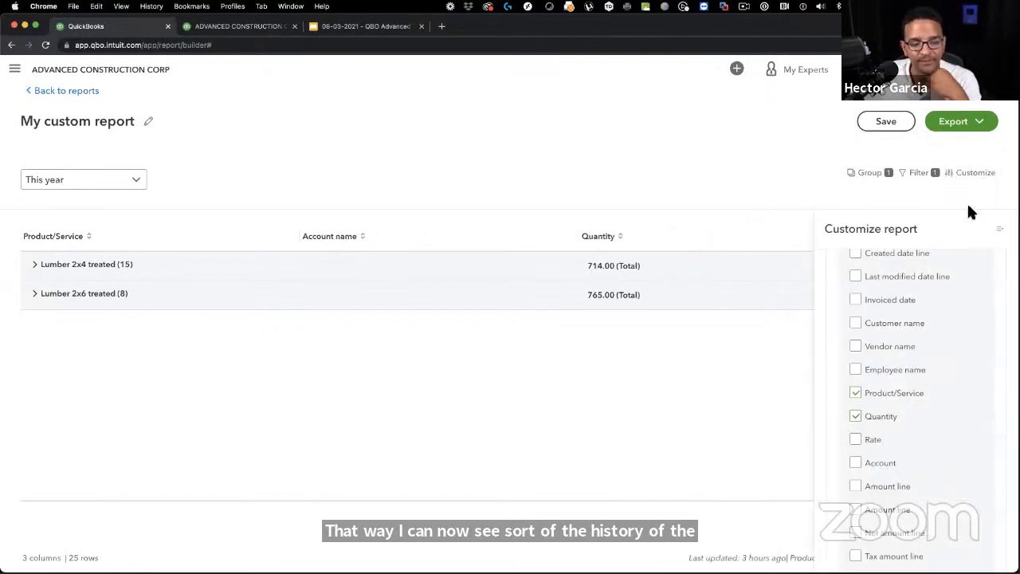
scroll(948, 368, "up", 4)
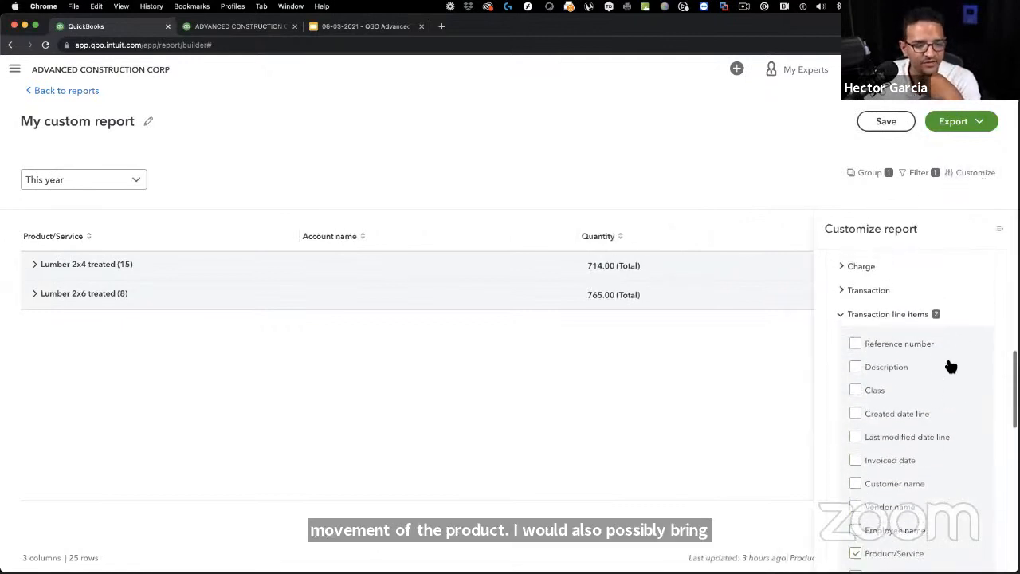
left_click(843, 314)
left_click(843, 294)
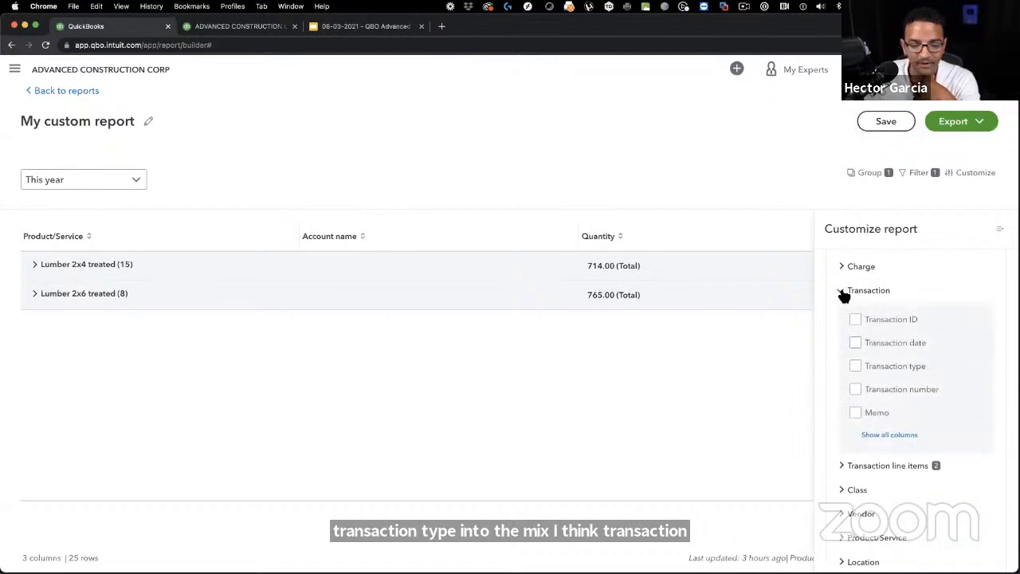
left_click(856, 367)
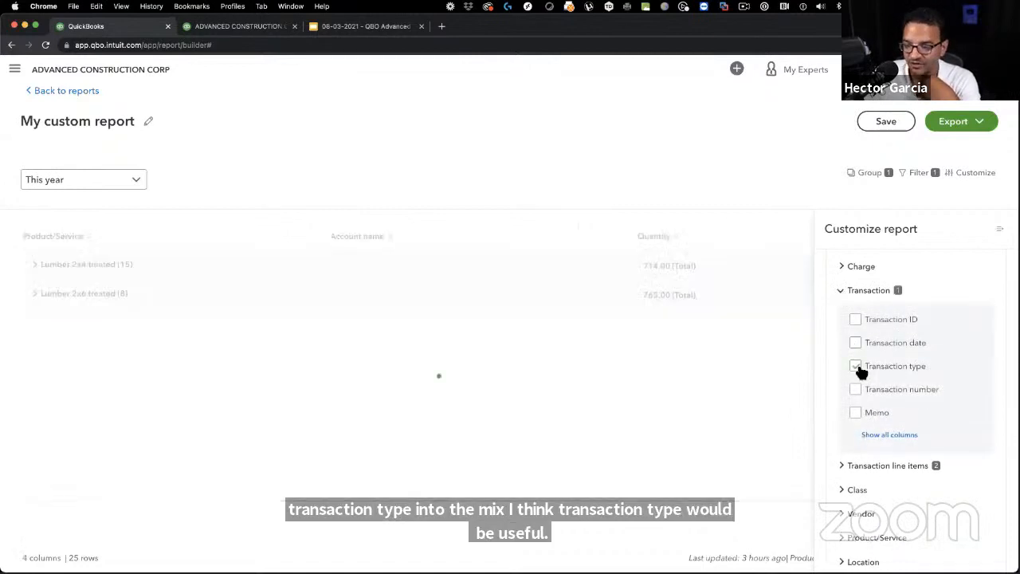
left_click(974, 172)
Step: Move the Transaction type column directly after Product/Service in the report layout
left_click(979, 174)
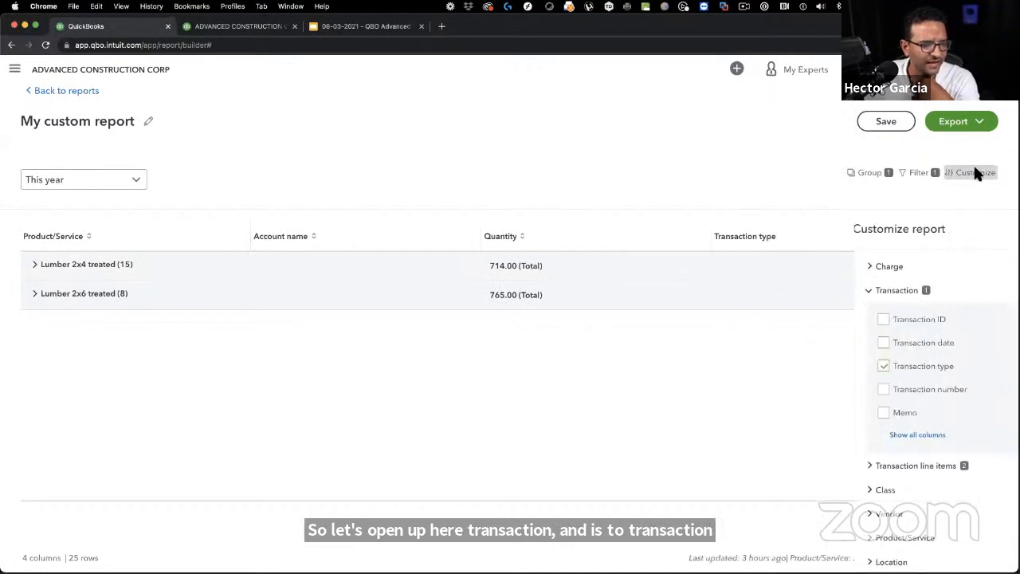
scroll(877, 279, "up", 5)
left_click(966, 265)
left_click_drag(840, 427, 842, 358)
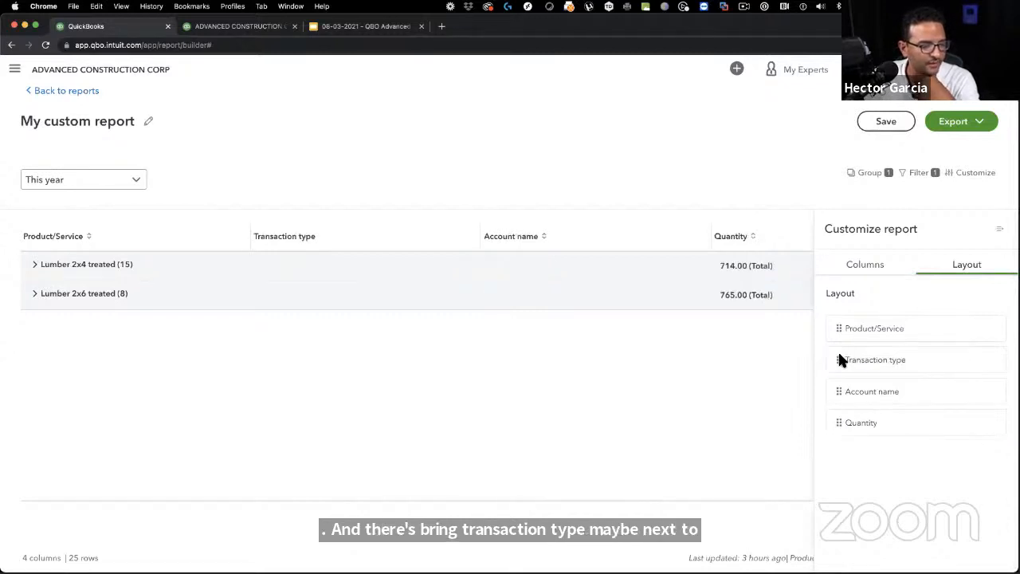
left_click(999, 228)
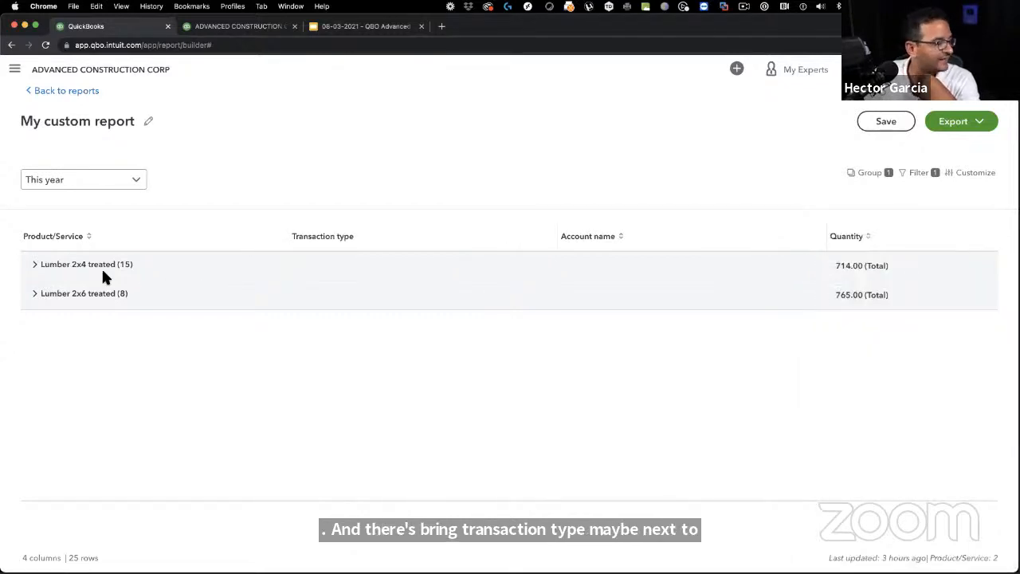
Step: Examine the transaction types and quantities listed in the Lumber 2x4 treated group
left_click(34, 265)
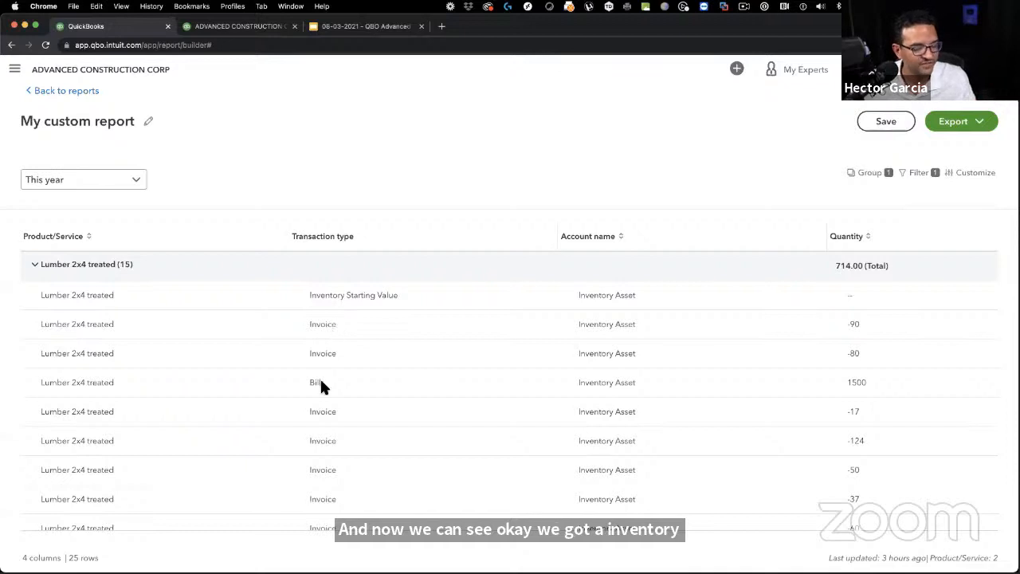
left_click(40, 273)
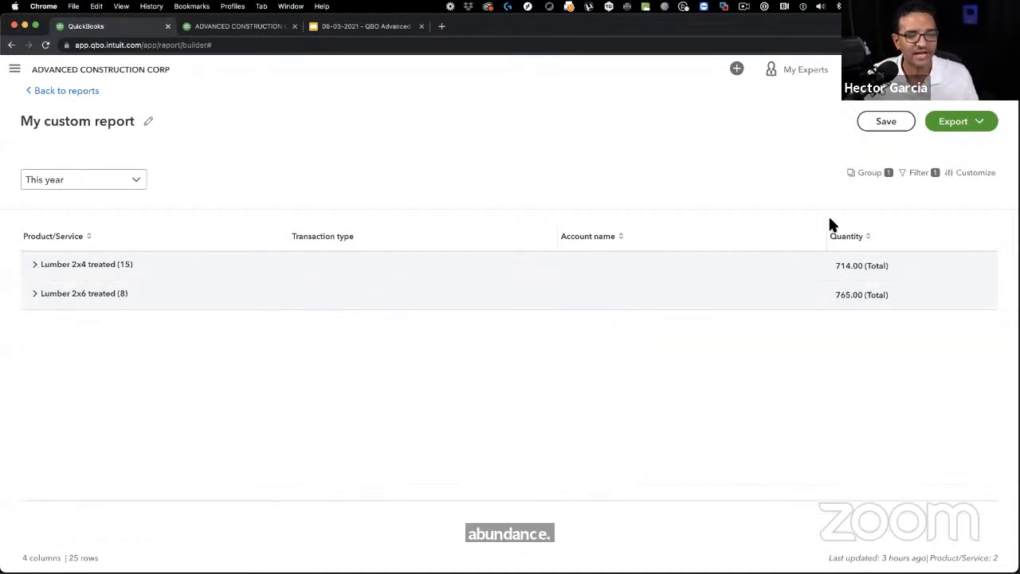
left_click(114, 269)
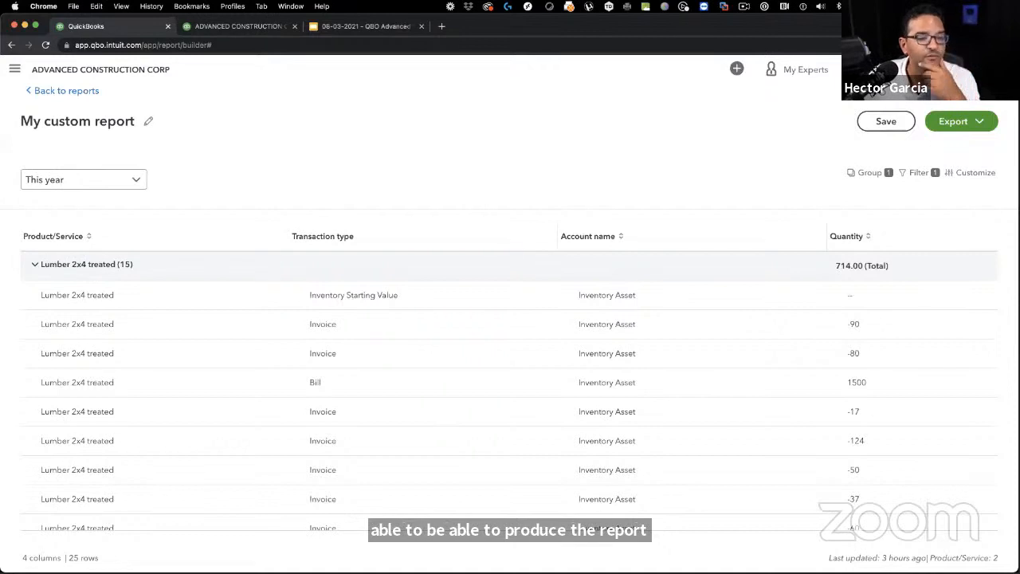
Step: Set the group calculations to total the Quantity column
left_click(866, 172)
left_click(780, 335)
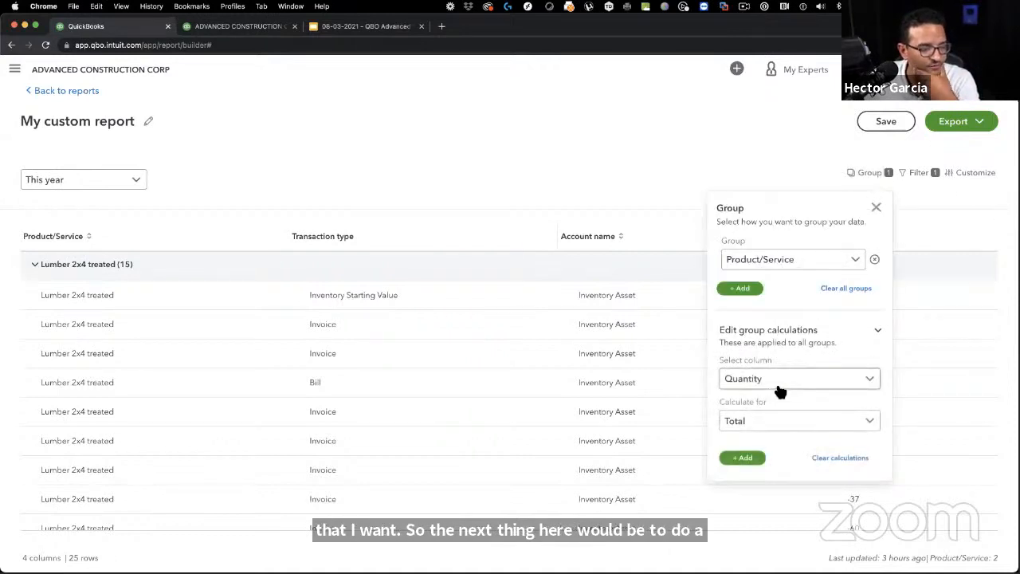
left_click(768, 381)
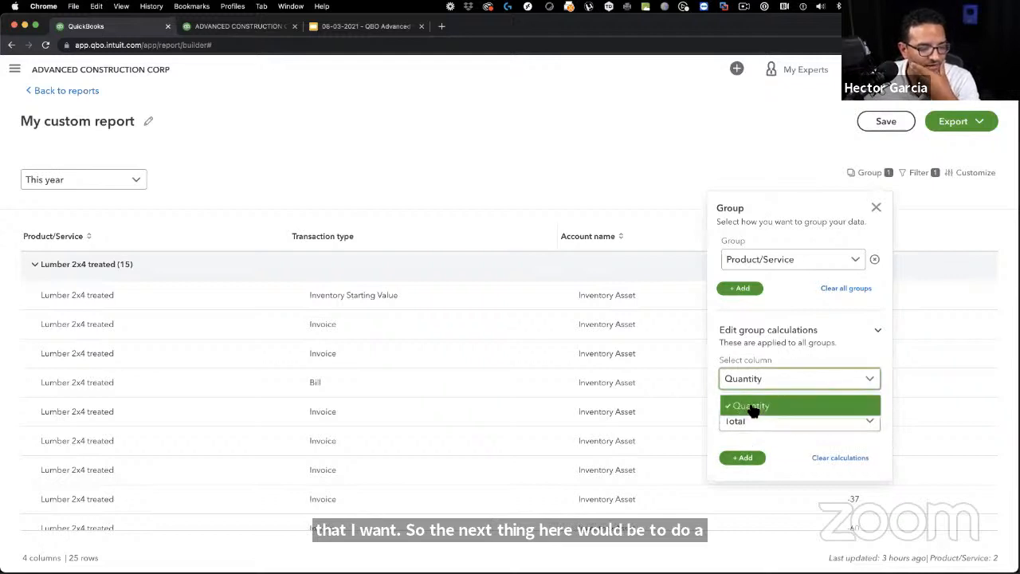
left_click(751, 406)
left_click(876, 208)
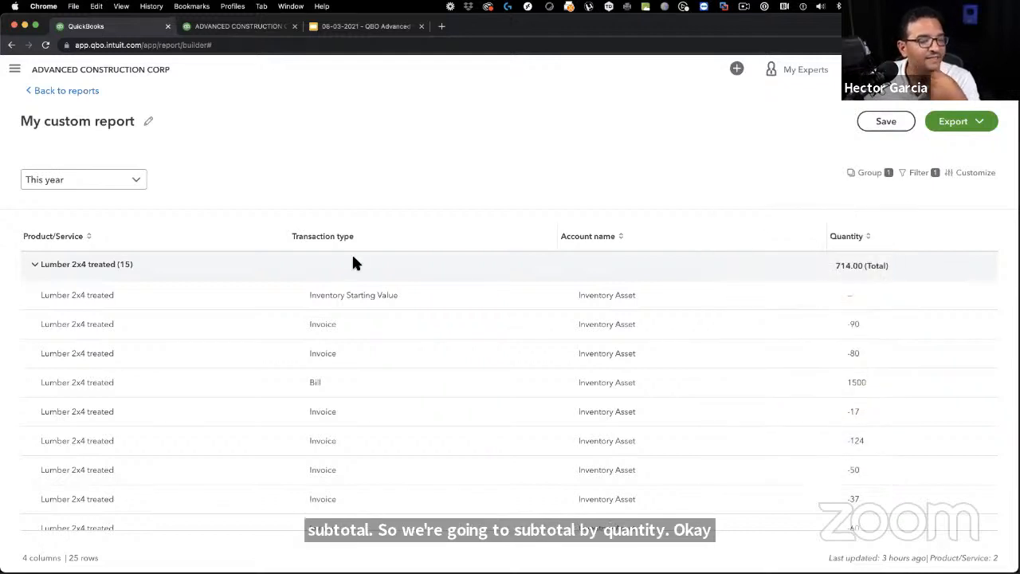
Step: Check the quantity totals of both product groups against the rows in the Lumber 2x4 treated group
left_click(34, 265)
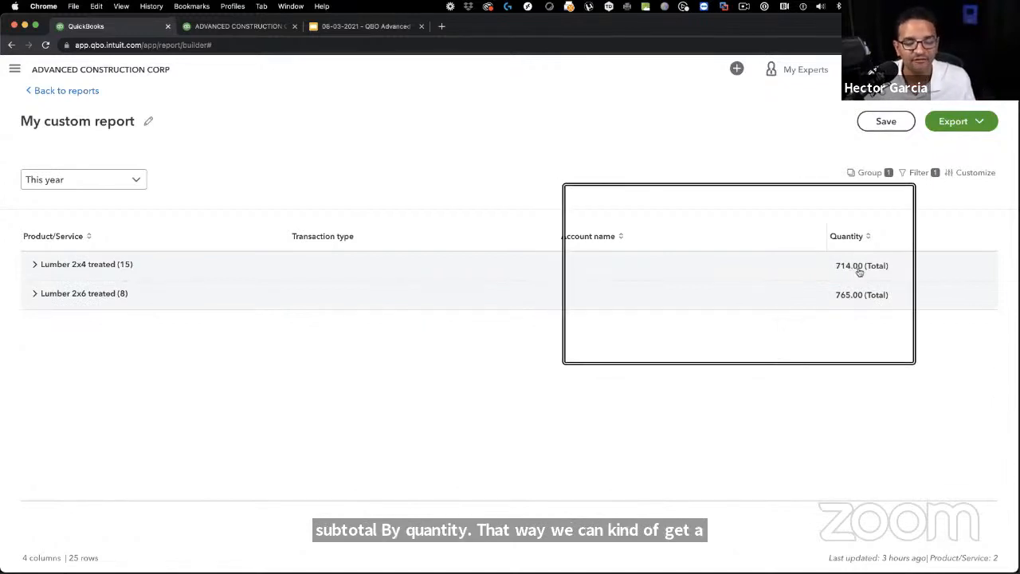
left_click(62, 264)
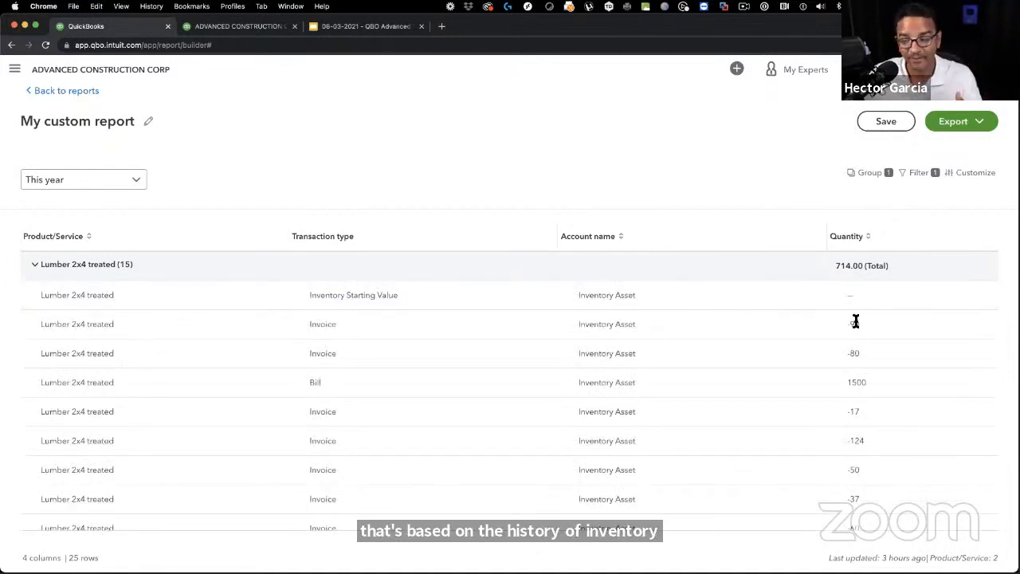
left_click(760, 264)
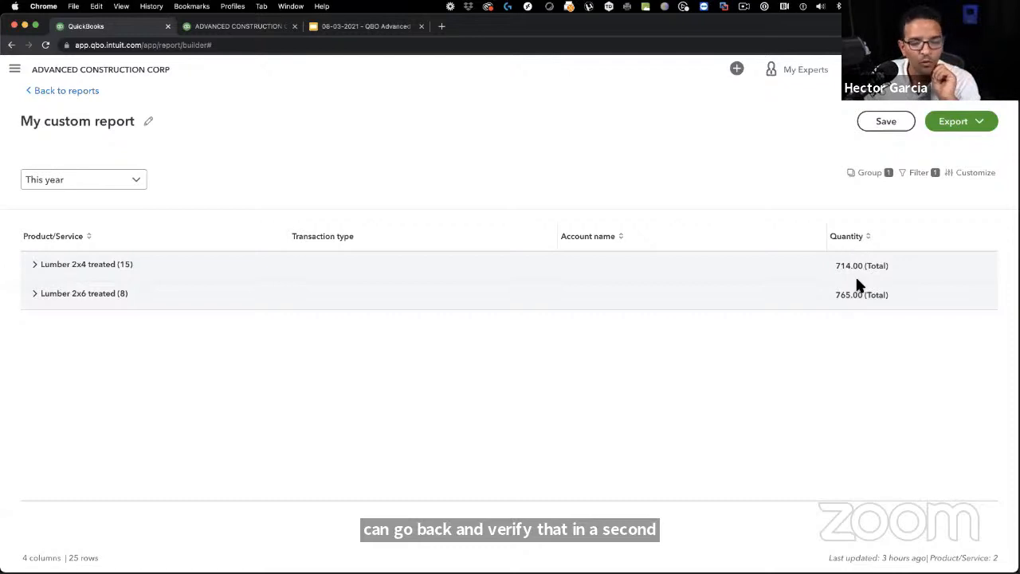
Step: Switch to the other QuickBooks tab and open the Inventory Valuation Summary report to check the quantity of each lumber product
left_click(198, 29)
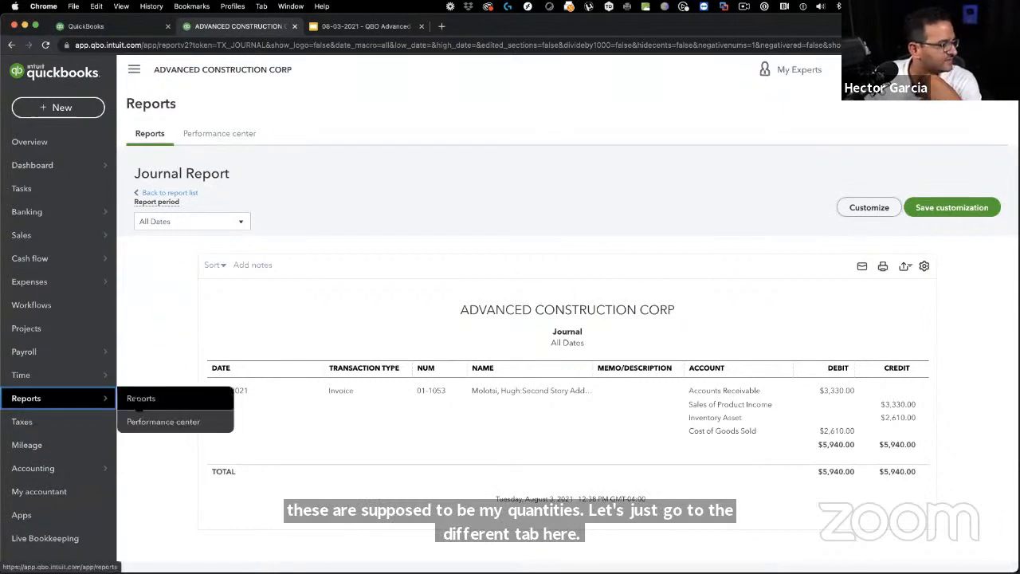
left_click(169, 392)
left_click(655, 212)
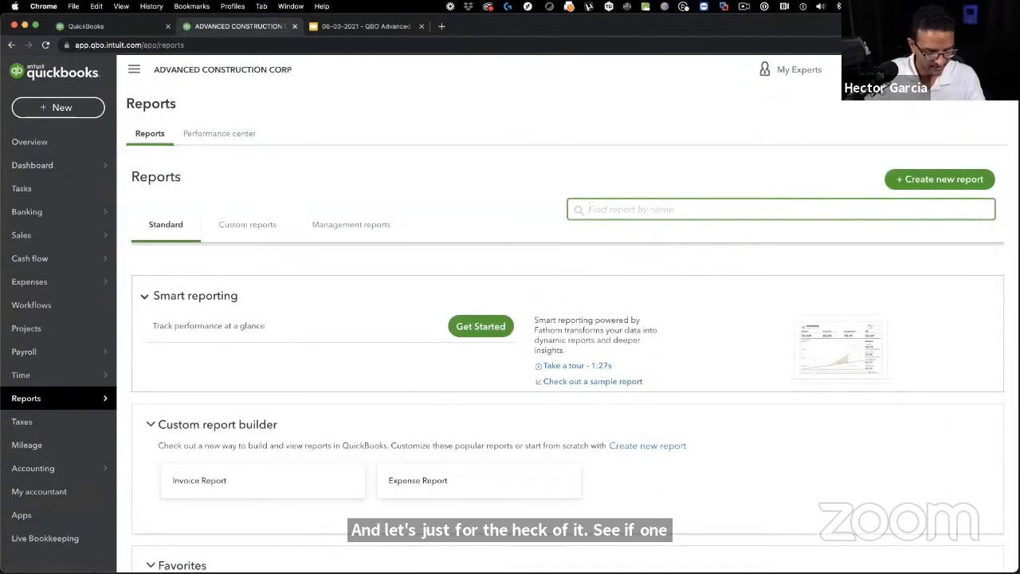
type("inve")
left_click(650, 252)
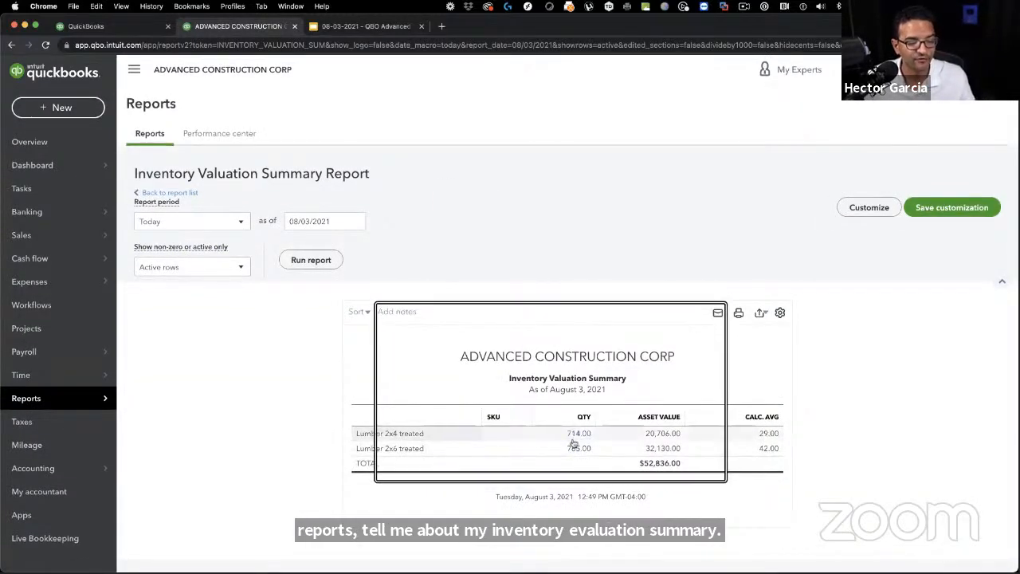
Step: Return to the custom report to compare its group totals and expand the Lumber 2x4 treated group
left_click(80, 26)
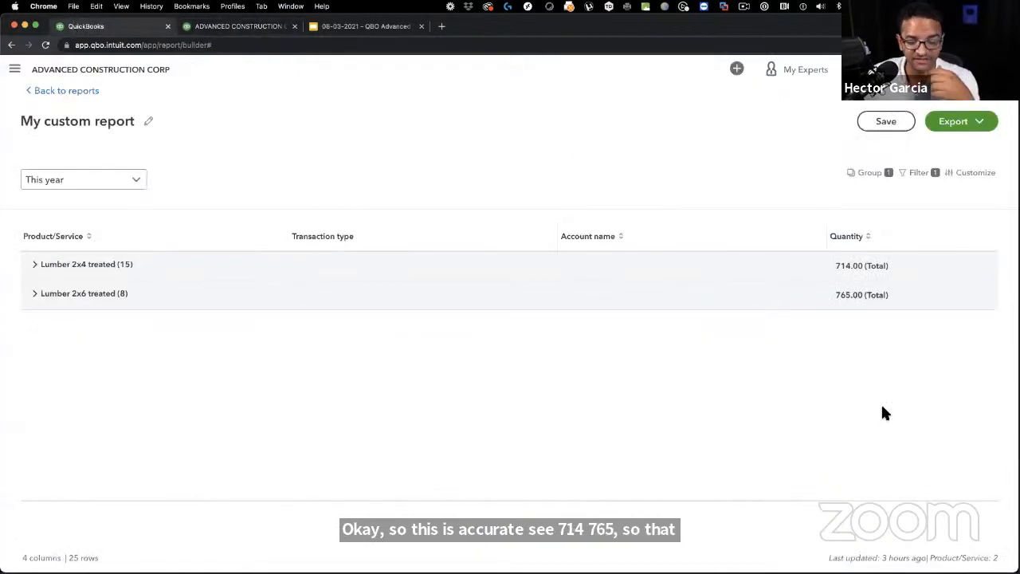
left_click(35, 271)
left_click(35, 271)
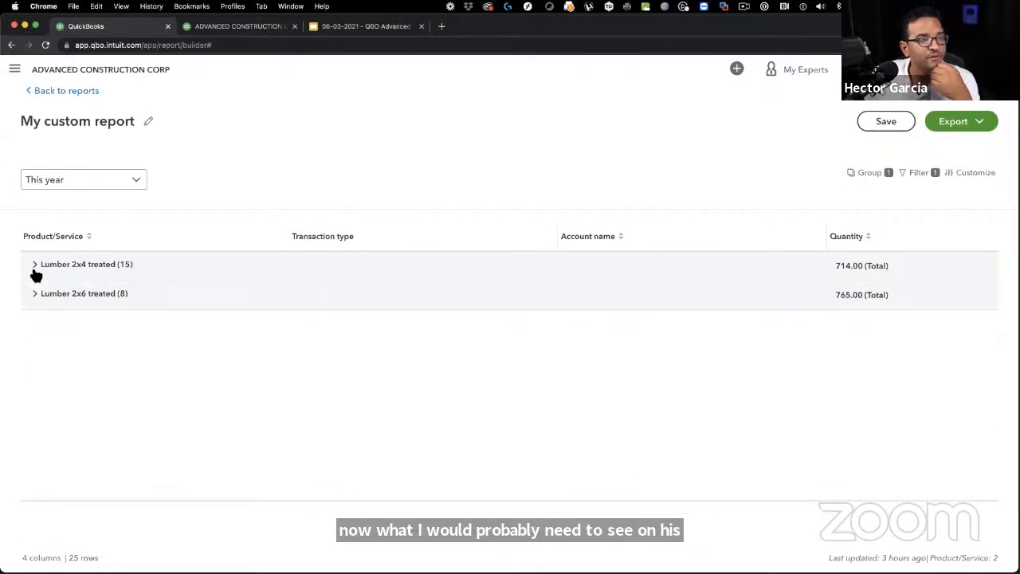
left_click(35, 271)
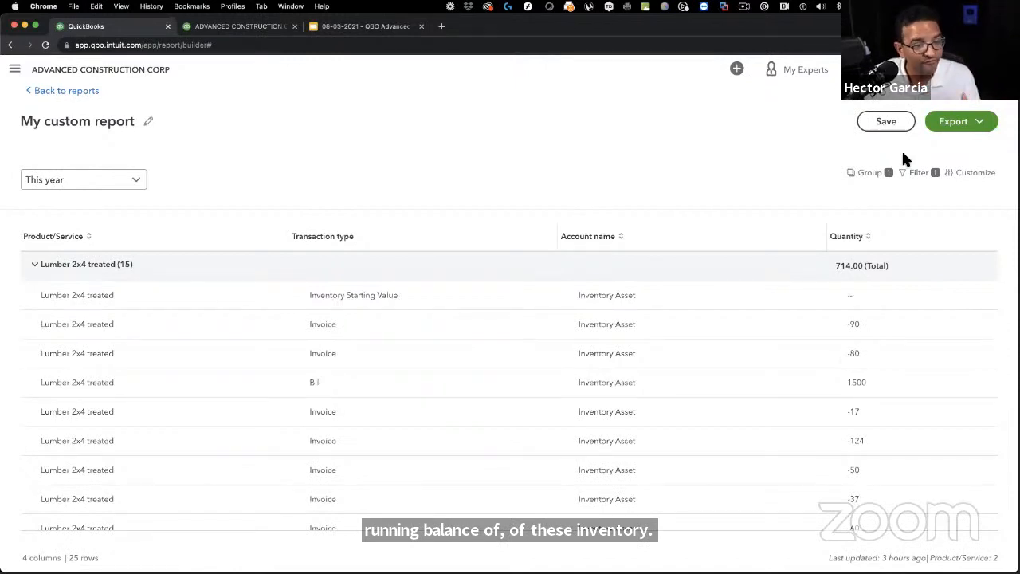
Step: Add the Transaction date column from the Transaction category to the report
left_click(975, 174)
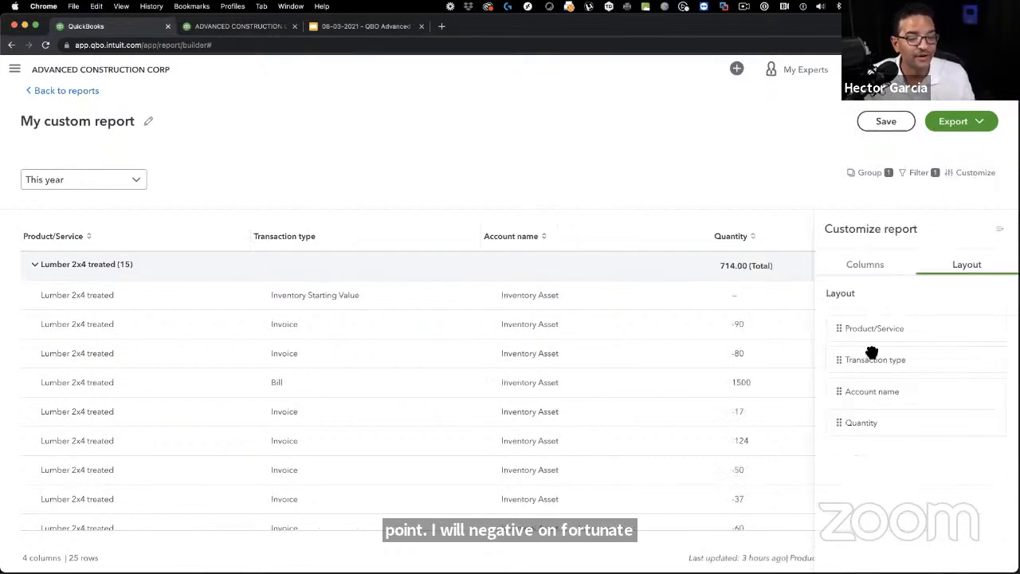
left_click(867, 271)
scroll(929, 423, "down", 8)
scroll(948, 453, "down", 4)
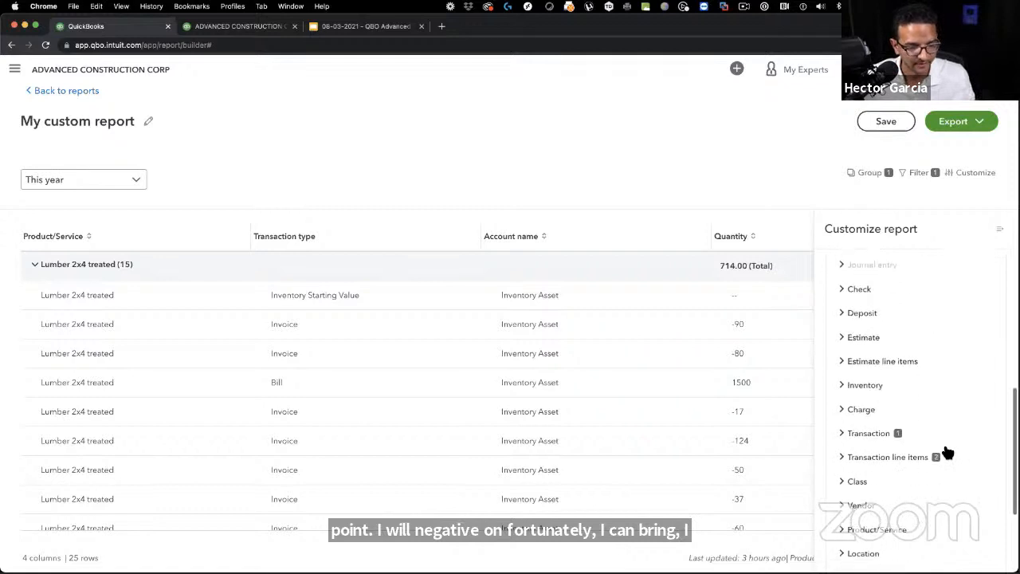
left_click(984, 414)
scroll(984, 414, "down", 2)
left_click(870, 392)
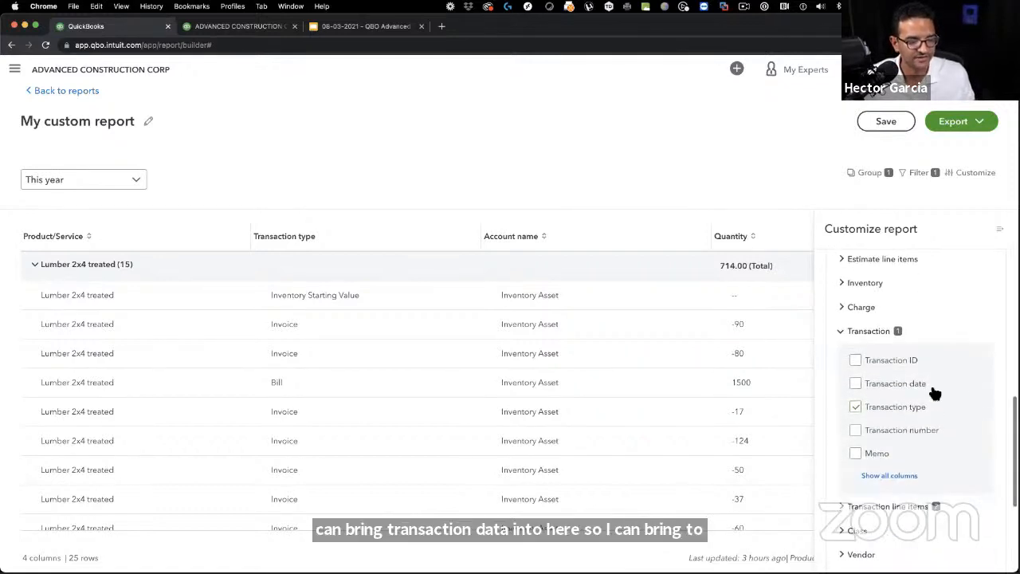
left_click(973, 173)
Step: Move the Transaction date column to the front of the report layout and check the dates in the Lumber 2x4 treated group
left_click(974, 174)
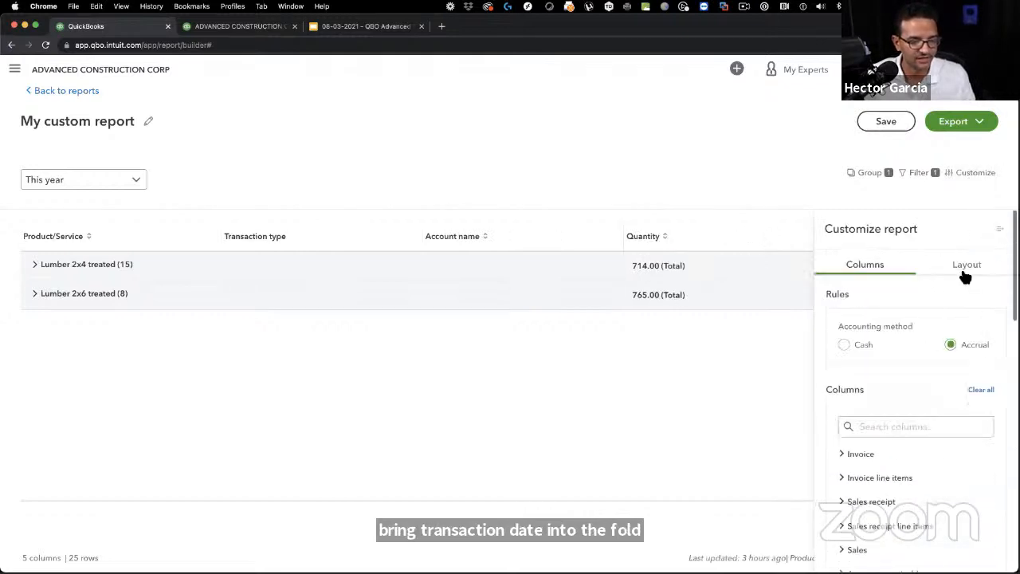
left_click(964, 267)
left_click_drag(839, 460, 836, 333)
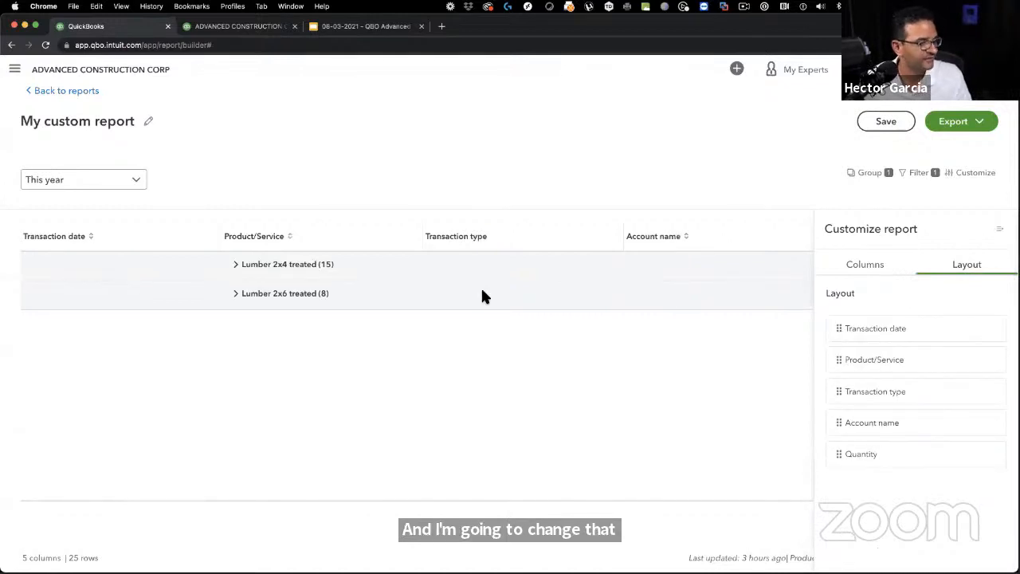
left_click(228, 263)
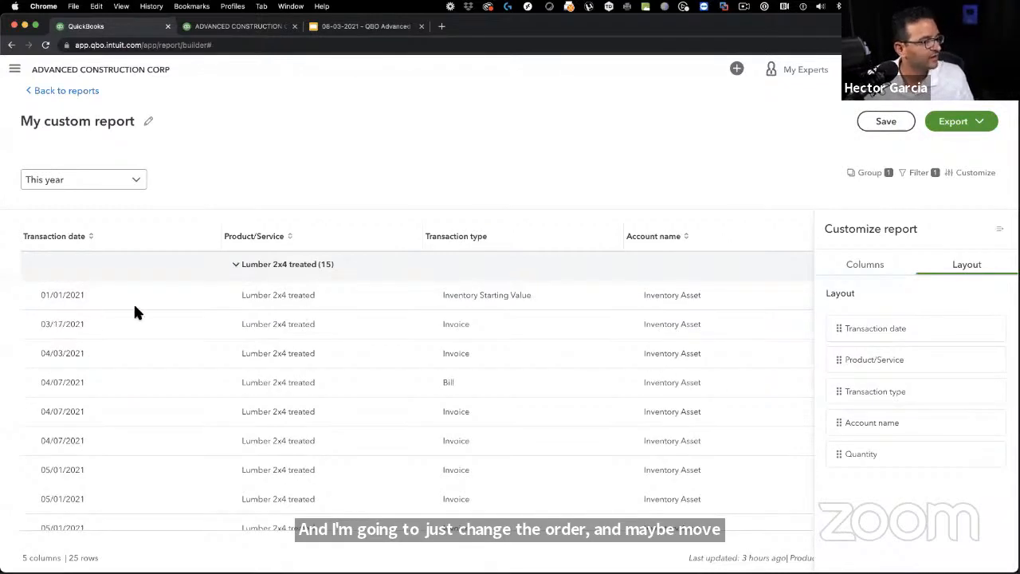
left_click(999, 229)
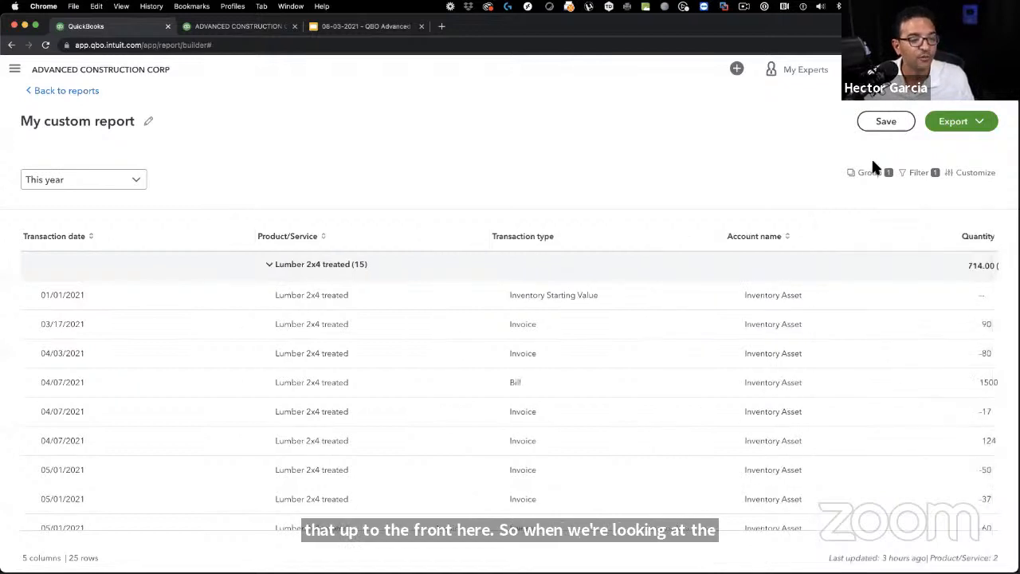
Step: Add Transaction date as a subgroup under the Product/Service group
left_click(868, 172)
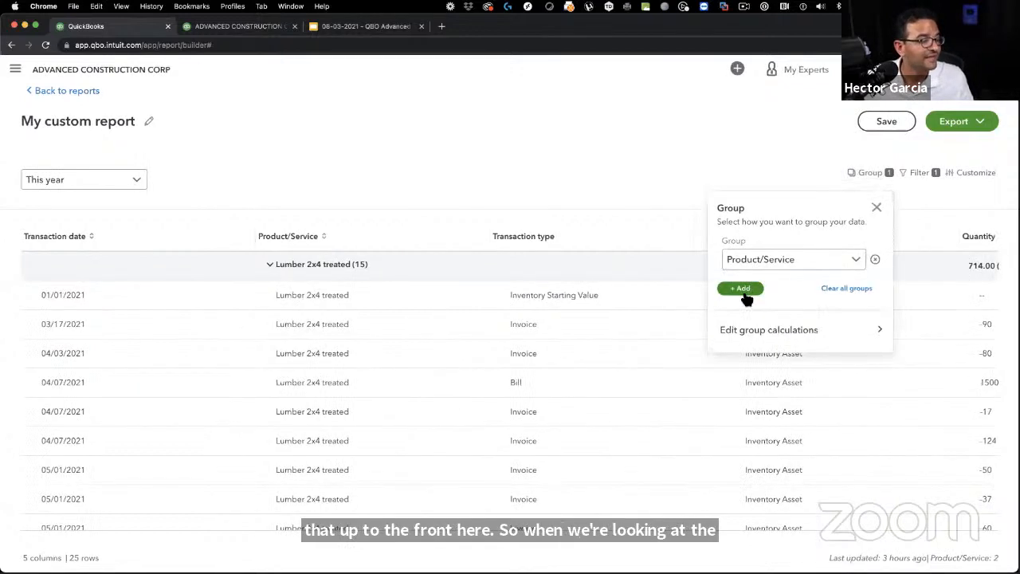
left_click(740, 287)
left_click(849, 310)
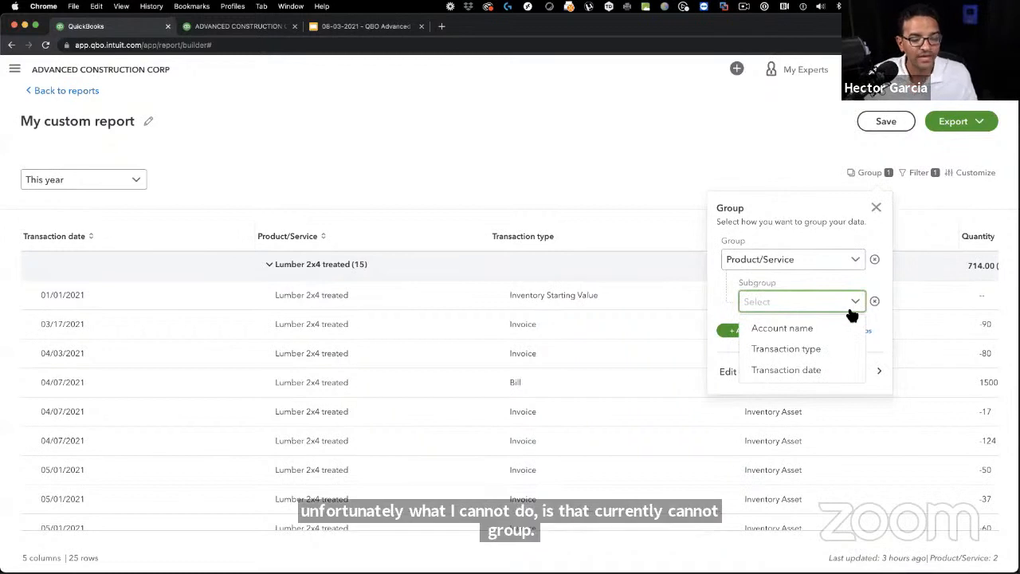
left_click(804, 371)
left_click(874, 209)
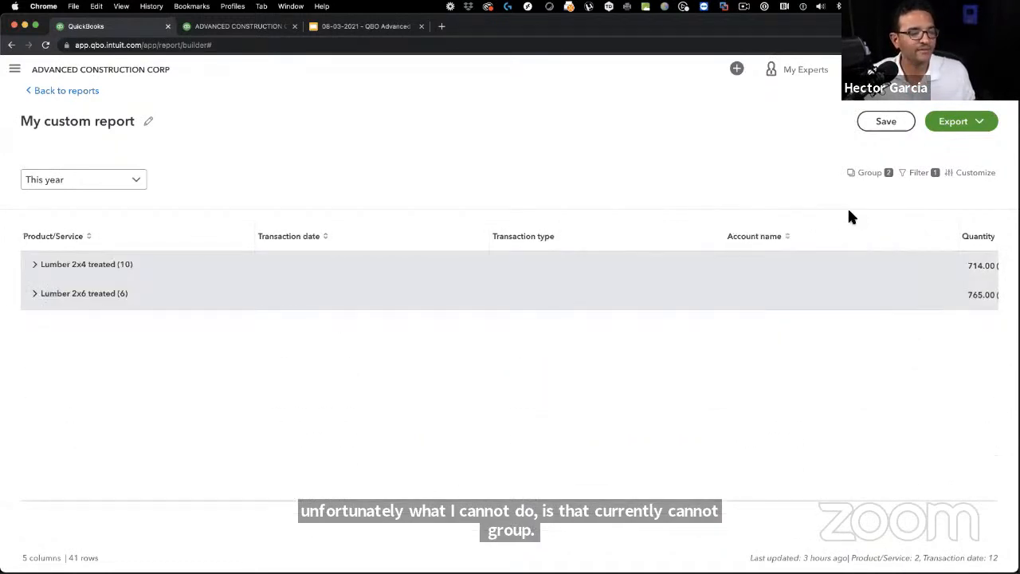
Step: Examine the quantity subtotals by transaction date within the Lumber 2x4 treated group, leaving the group collapsed
left_click(36, 265)
scroll(624, 359, "down", 1)
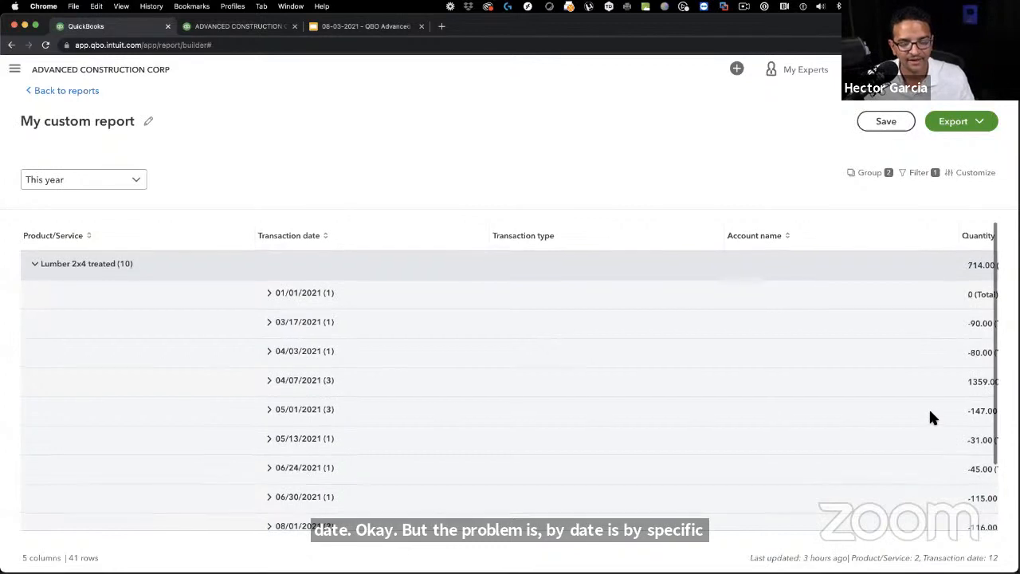
scroll(932, 418, "down", 1)
scroll(931, 419, "up", 1)
scroll(929, 419, "right", 3)
scroll(930, 418, "left", 1)
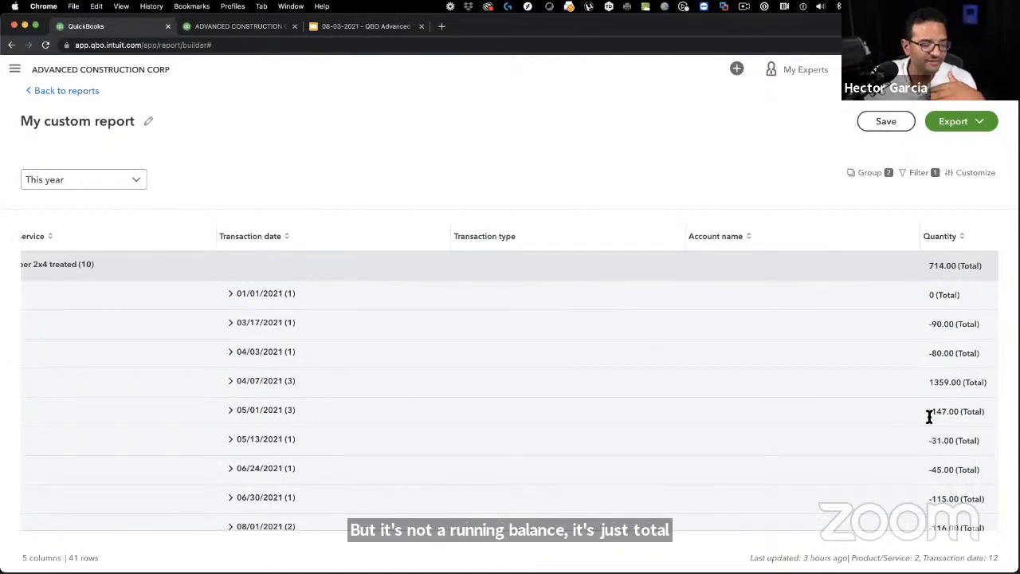
scroll(929, 416, "left", 1)
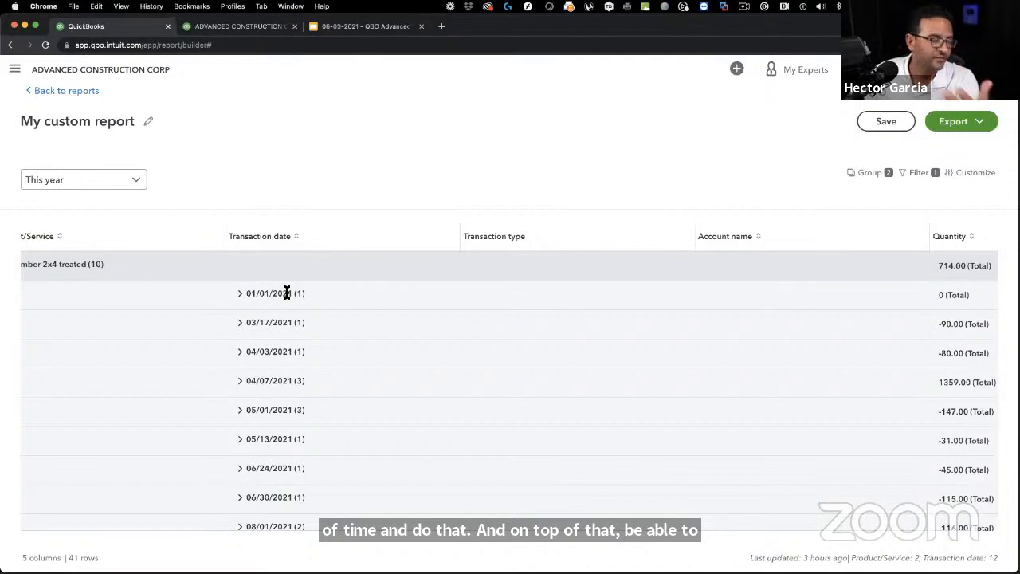
scroll(120, 279, "left", 1)
left_click(35, 265)
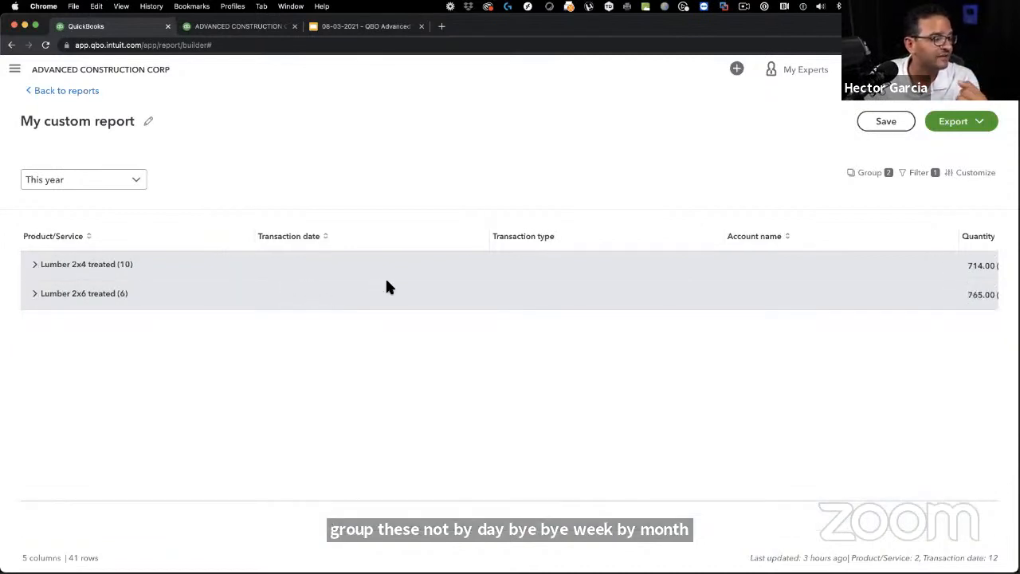
scroll(315, 294, "right", 1)
scroll(315, 295, "left", 1)
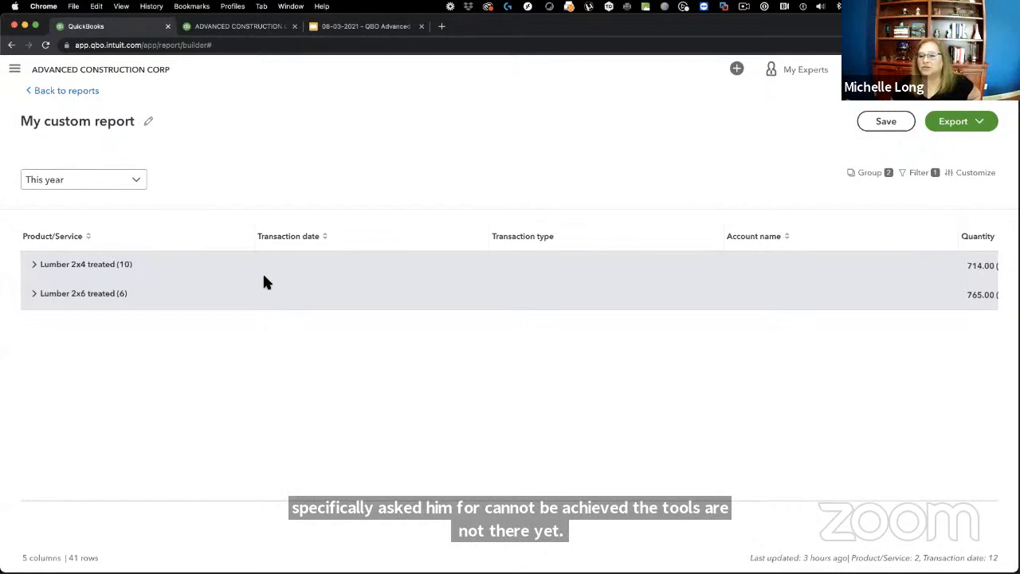
Step: Rename the custom report as Inventory History and save it
left_click(148, 121)
left_click(125, 121)
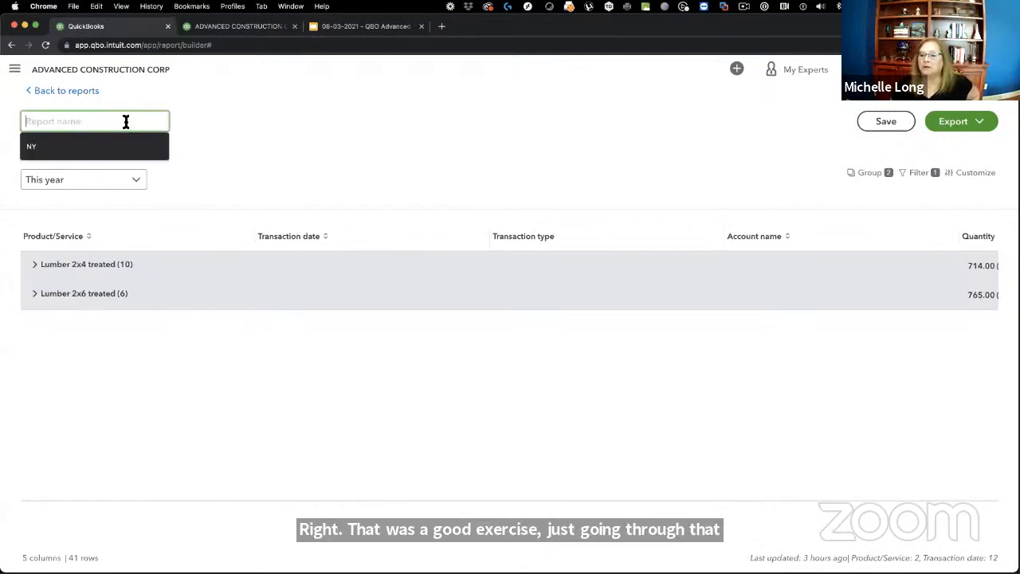
type("Inevtnory")
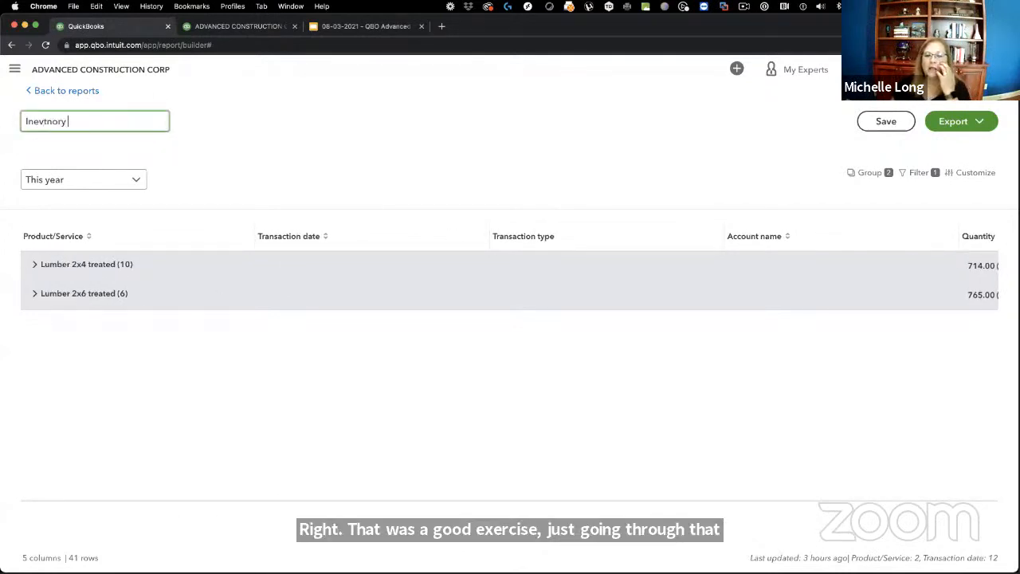
key("BackSpace")
key("BackSpace")
key("BackSpace")
key("BackSpace")
key("BackSpace")
type("entory Histo")
key("BackSpace")
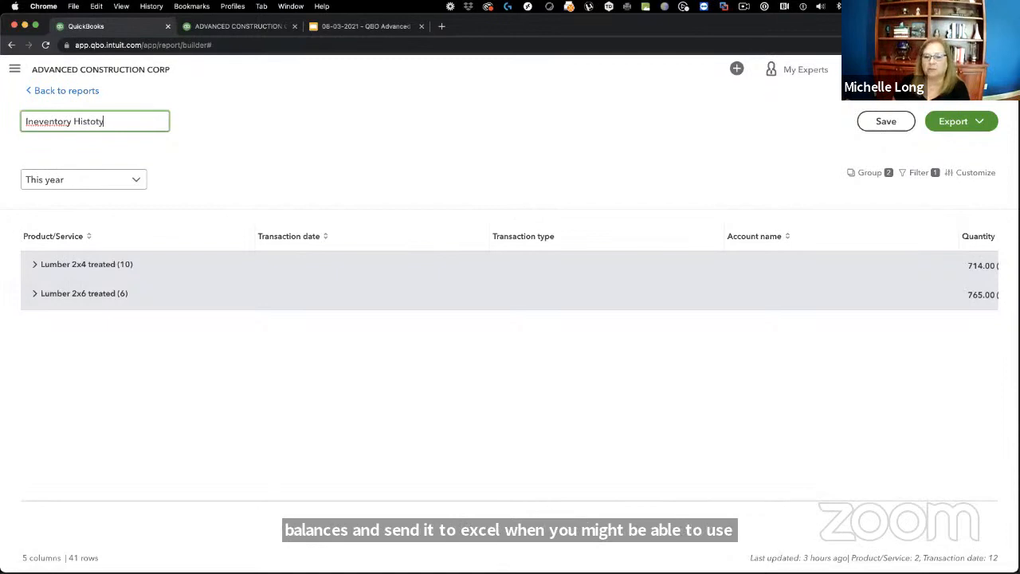
type("r")
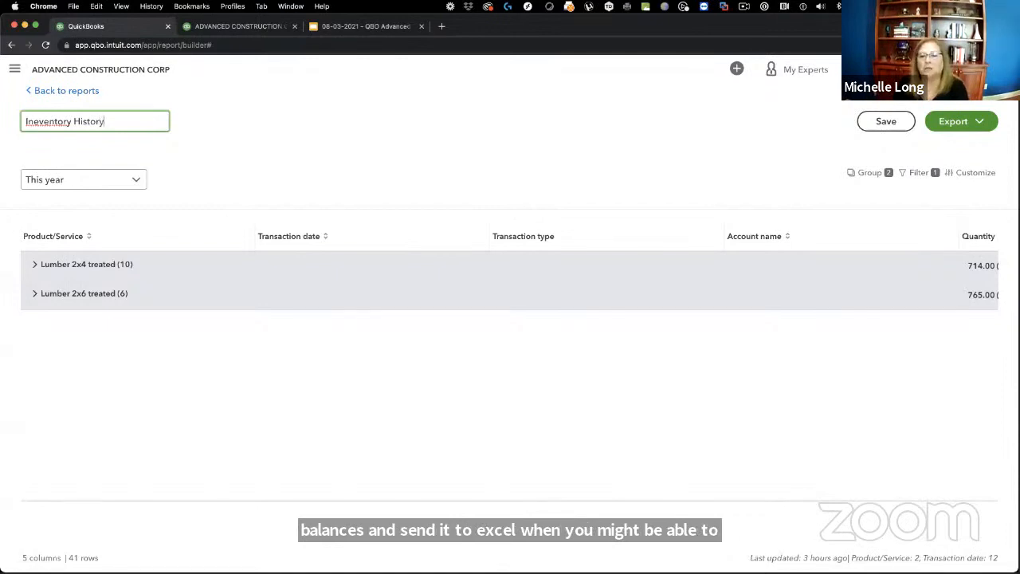
right_click(67, 126)
left_click(86, 129)
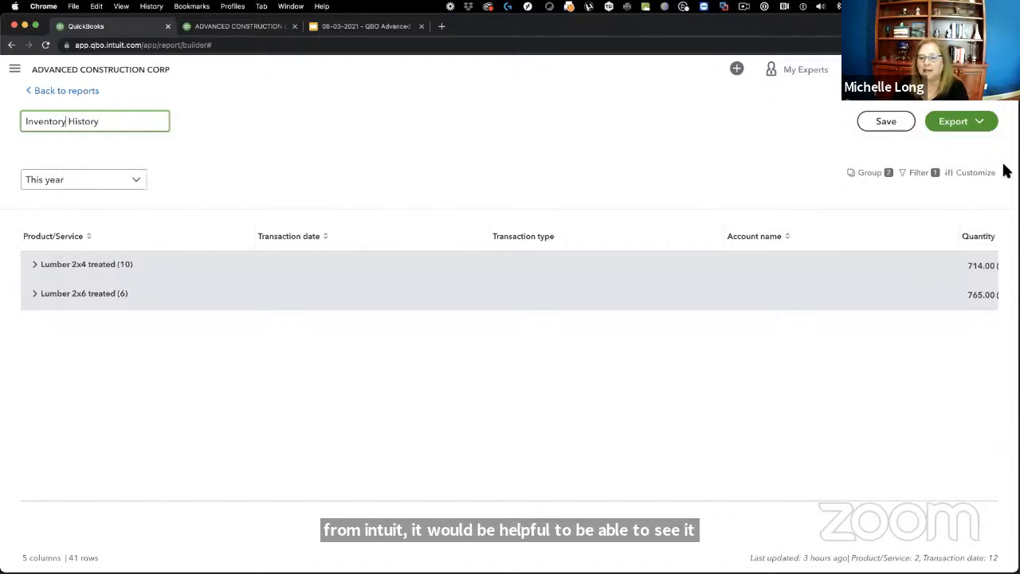
left_click(906, 123)
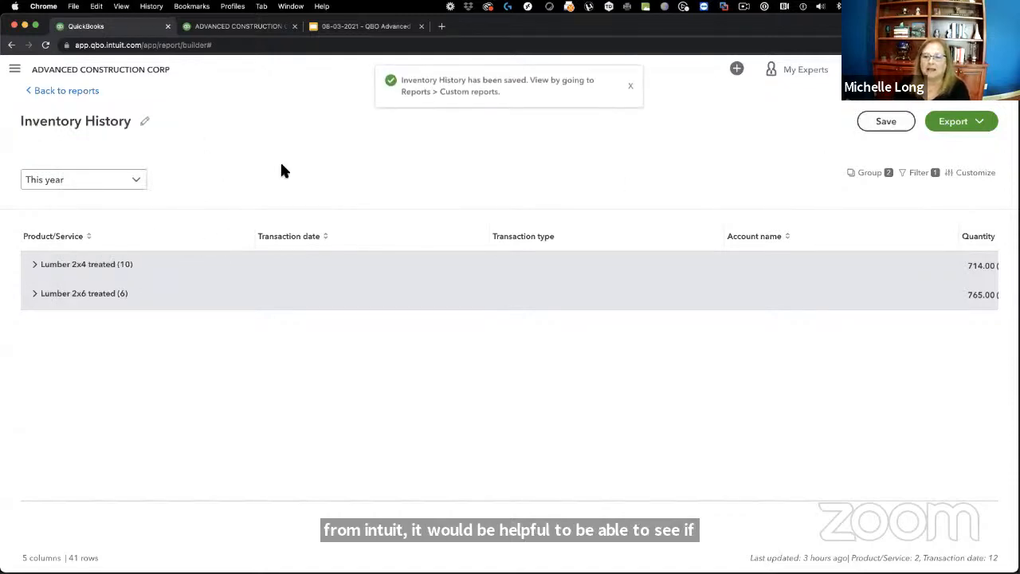
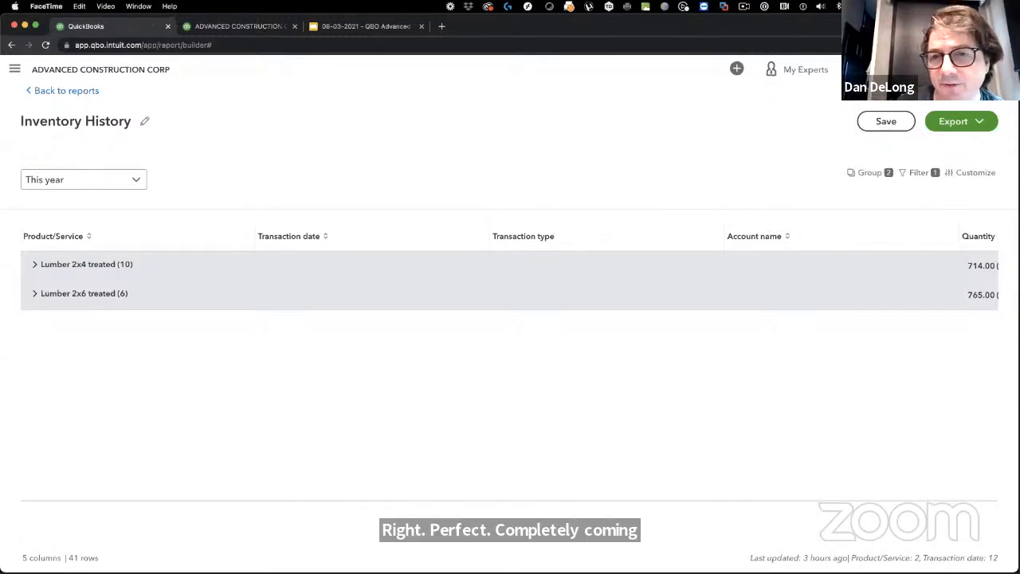
key("super+Tab")
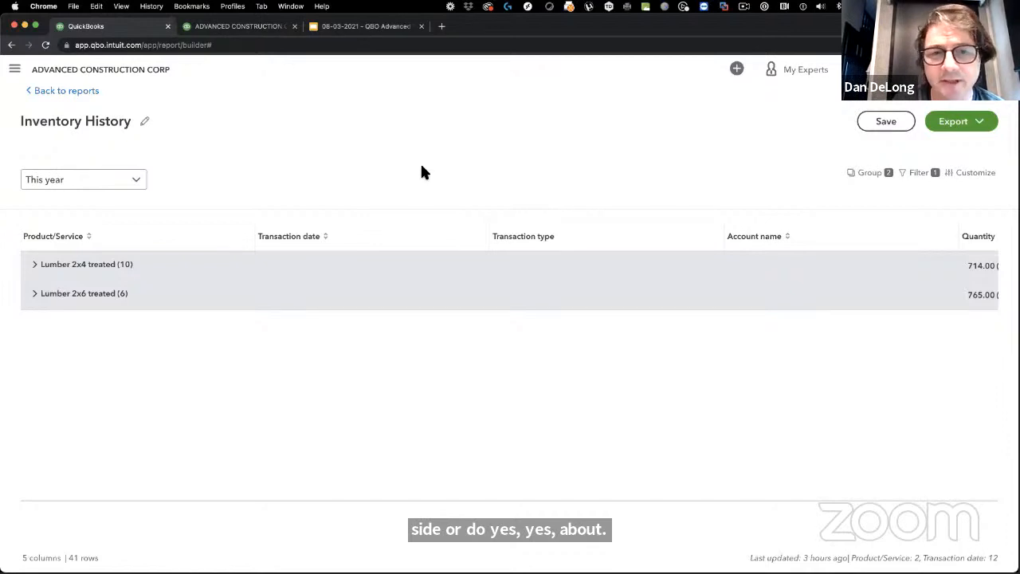
Step: Leave the Inventory History report and open the Expense Report template from the custom report builder
left_click(38, 94)
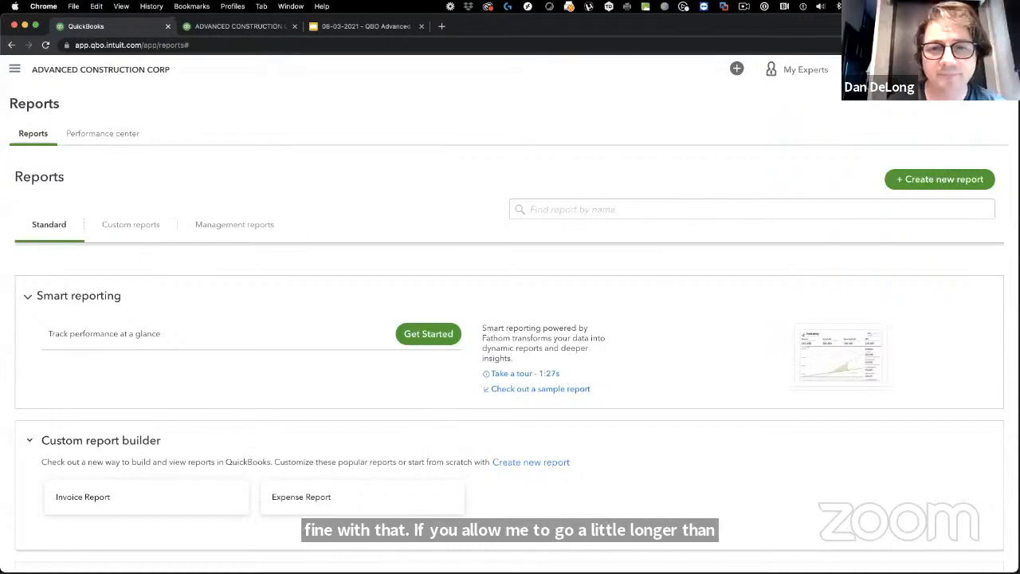
left_click(14, 71)
mouse_move(48, 400)
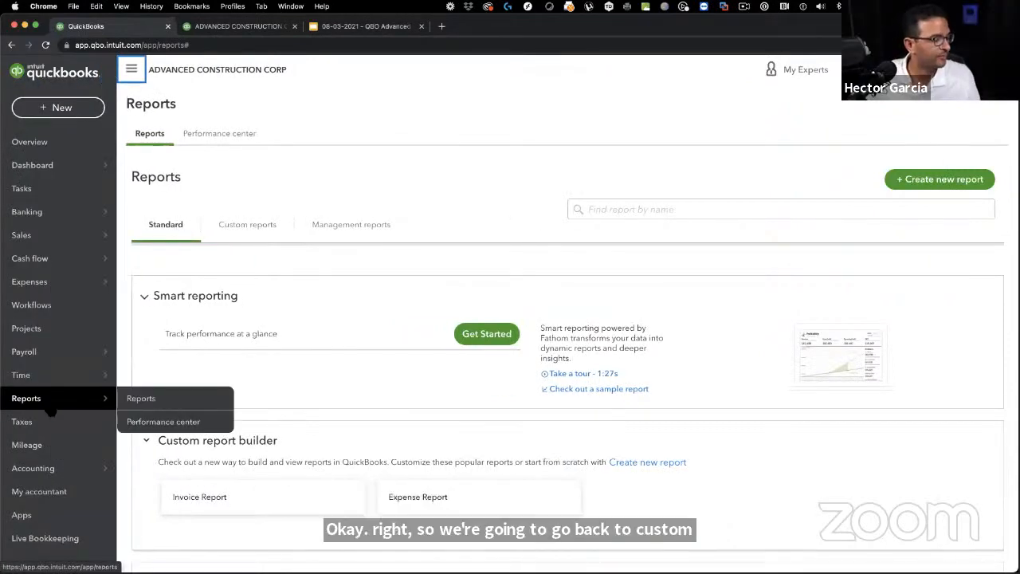
left_click(146, 405)
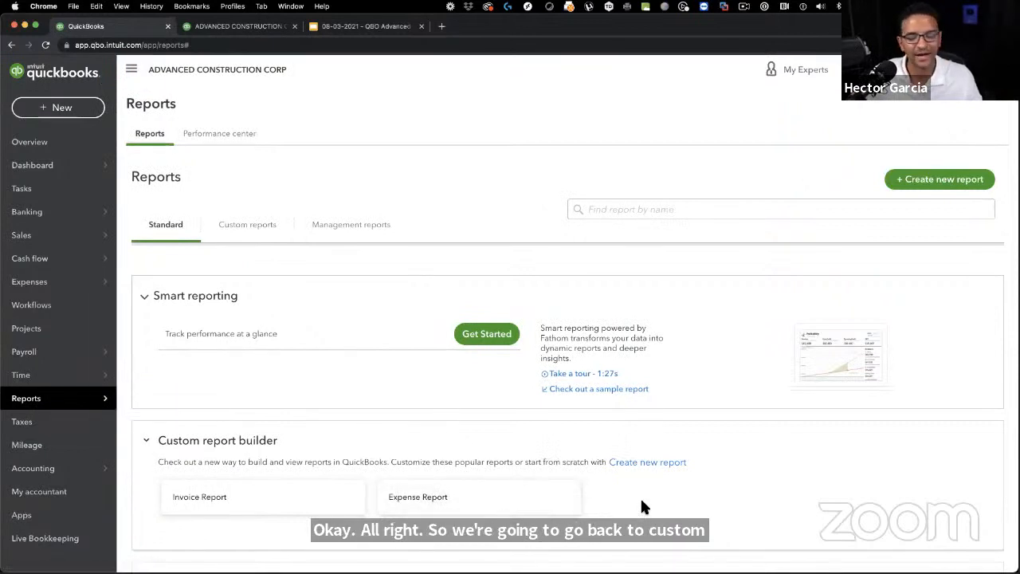
left_click(425, 500)
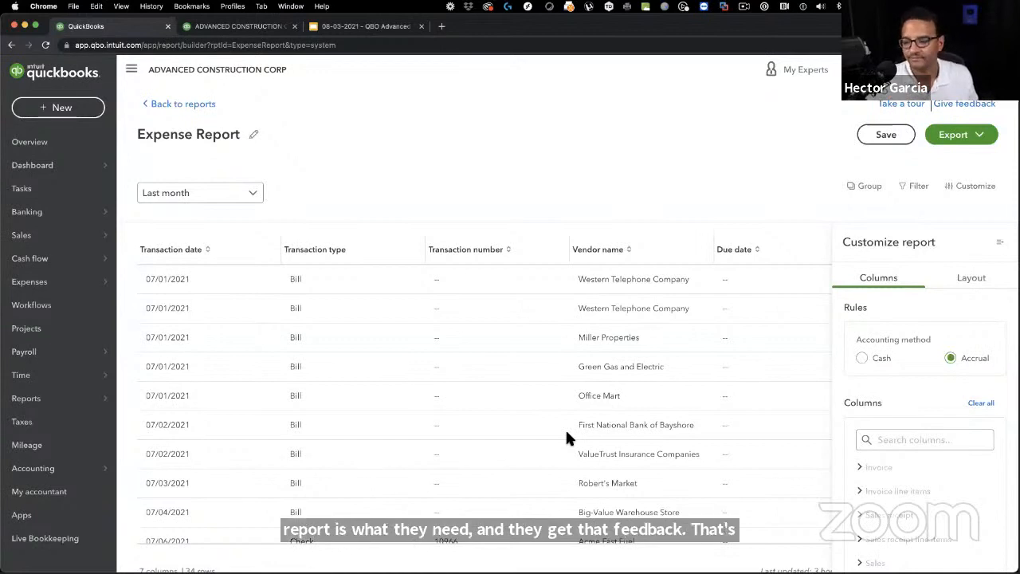
Step: Set the Expense Report's period to This fiscal year and collapse the navigation sidebar to widen the report
left_click(996, 241)
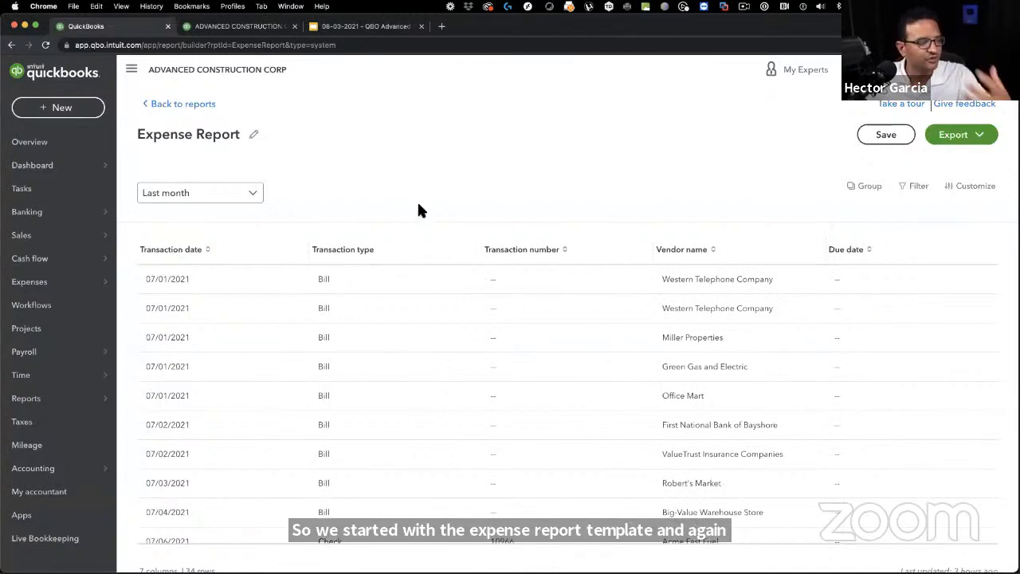
left_click(178, 200)
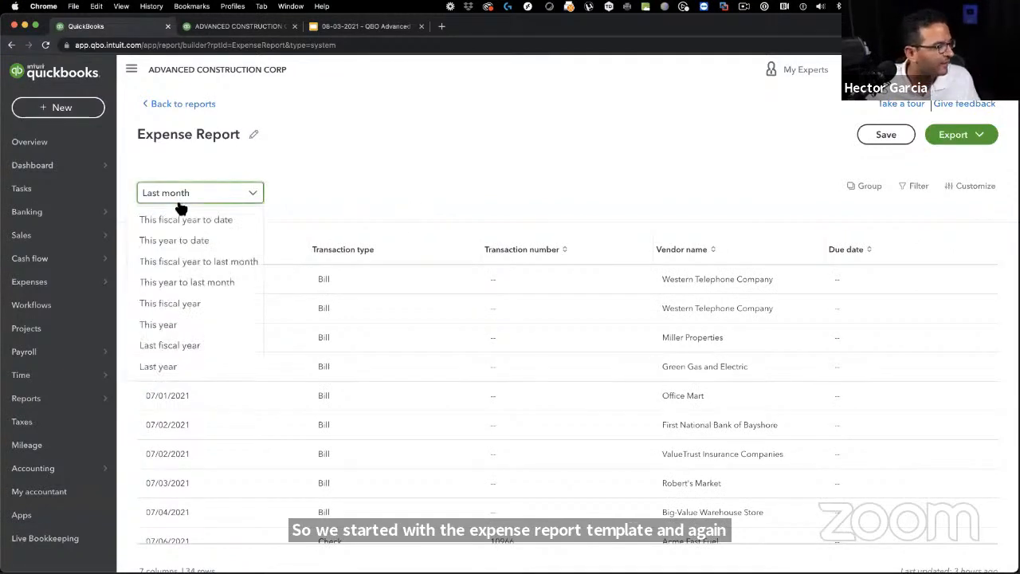
left_click(197, 301)
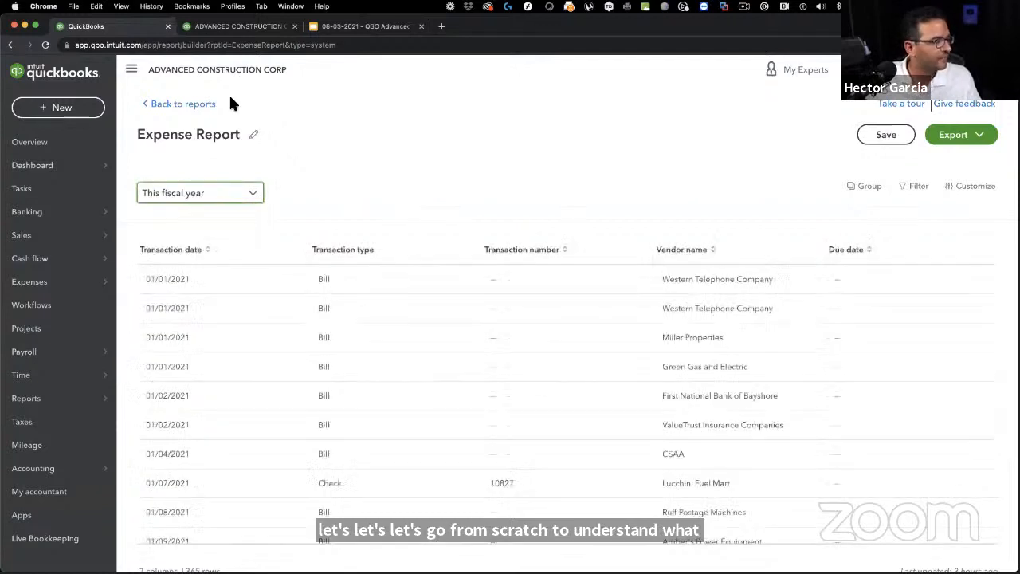
left_click(132, 71)
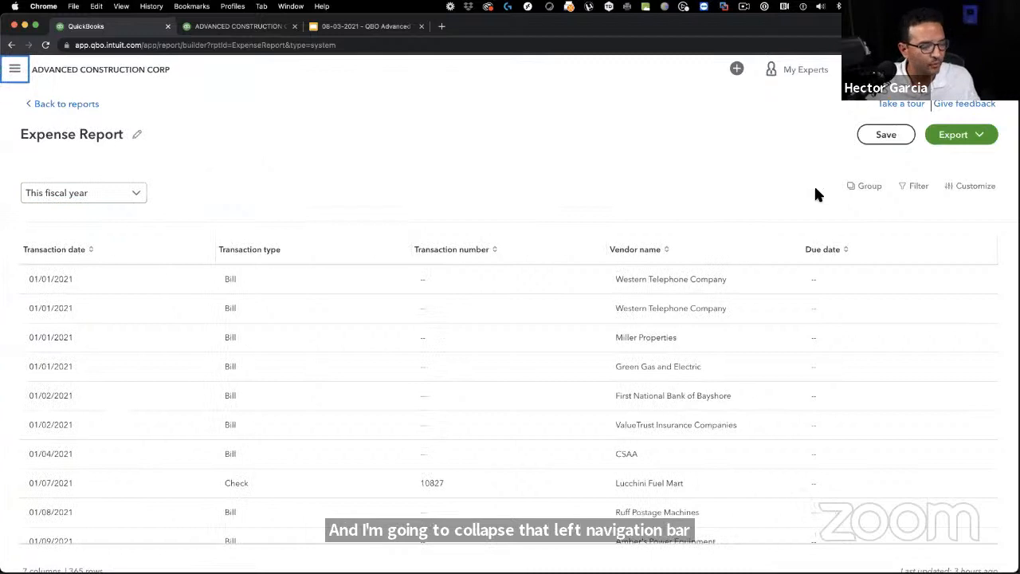
Step: Review all available Expense columns in the report customization and remove the Due date column
left_click(976, 191)
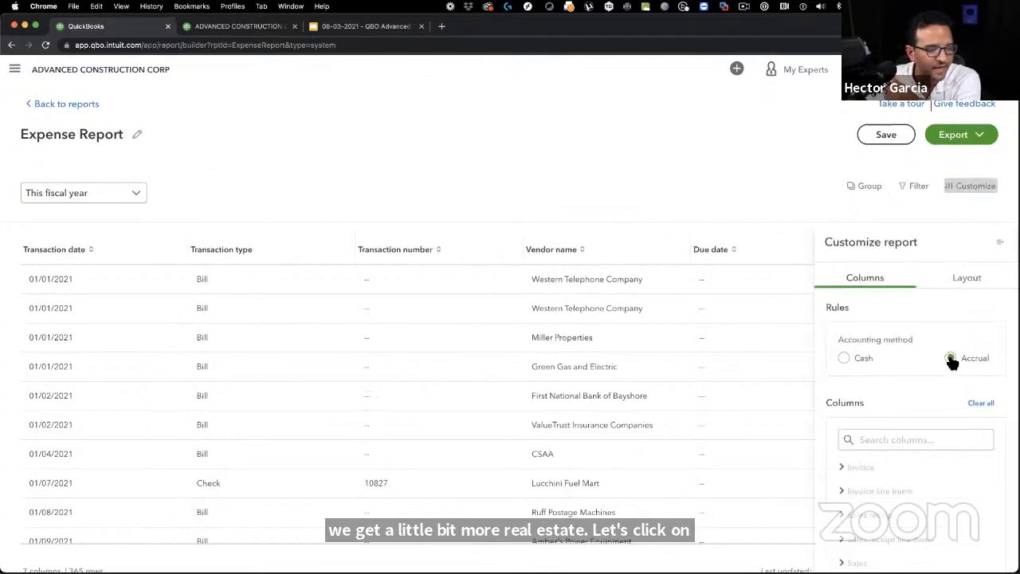
scroll(936, 374, "down", 5)
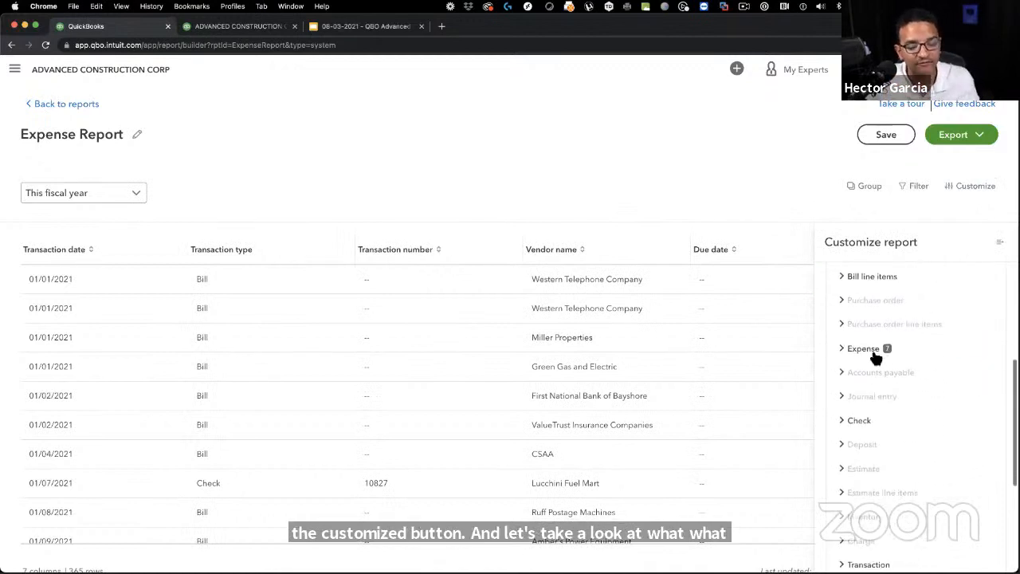
left_click(867, 352)
scroll(967, 361, "down", 2)
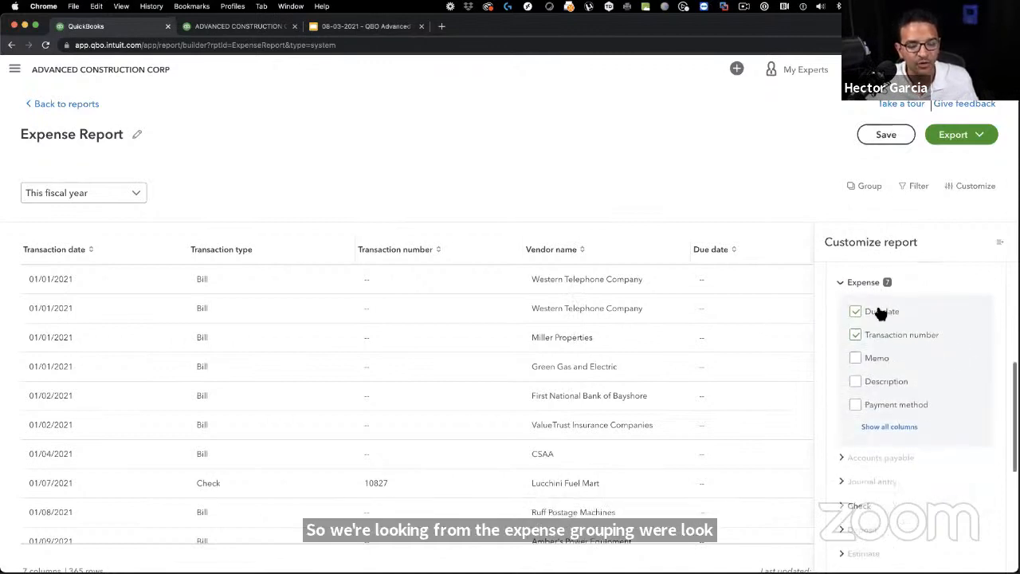
left_click(887, 424)
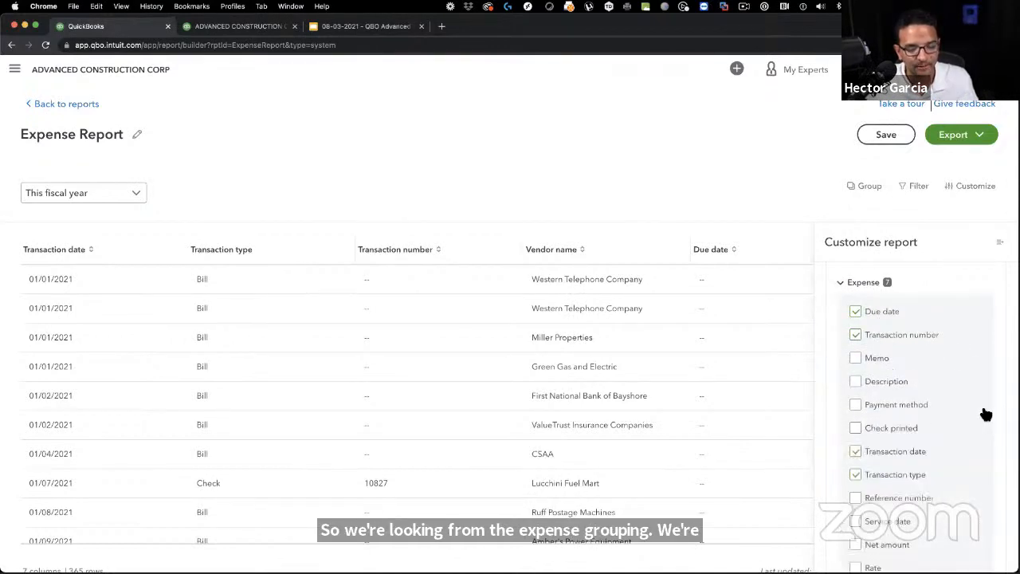
scroll(980, 406, "down", 2)
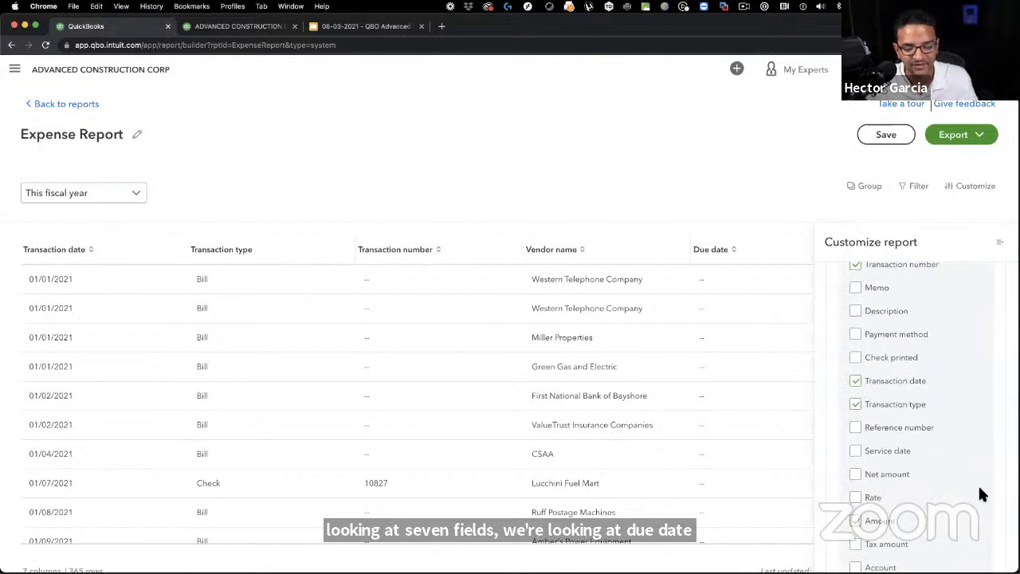
scroll(864, 515, "down", 3)
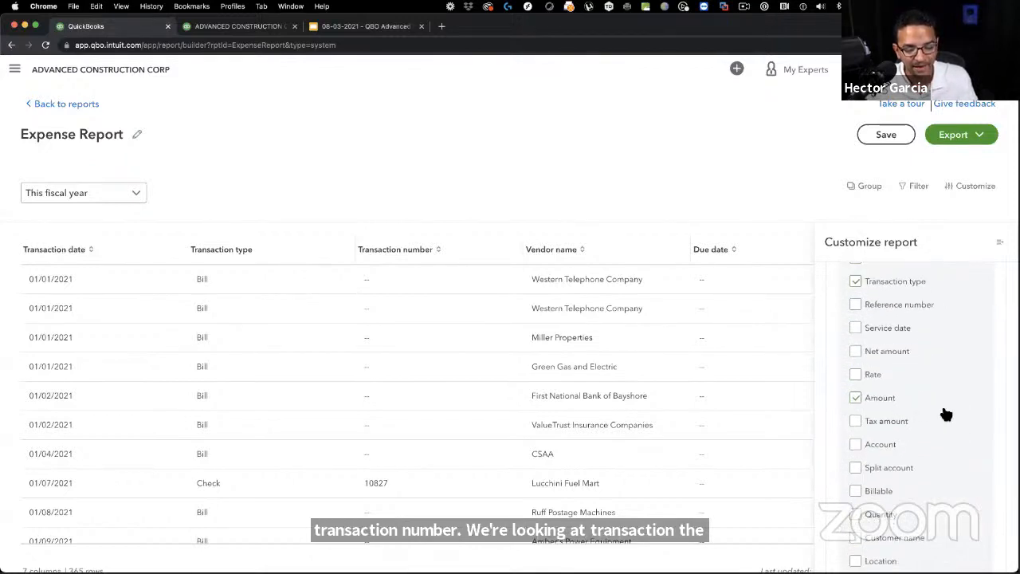
scroll(958, 429, "up", 2)
scroll(958, 429, "up", 3)
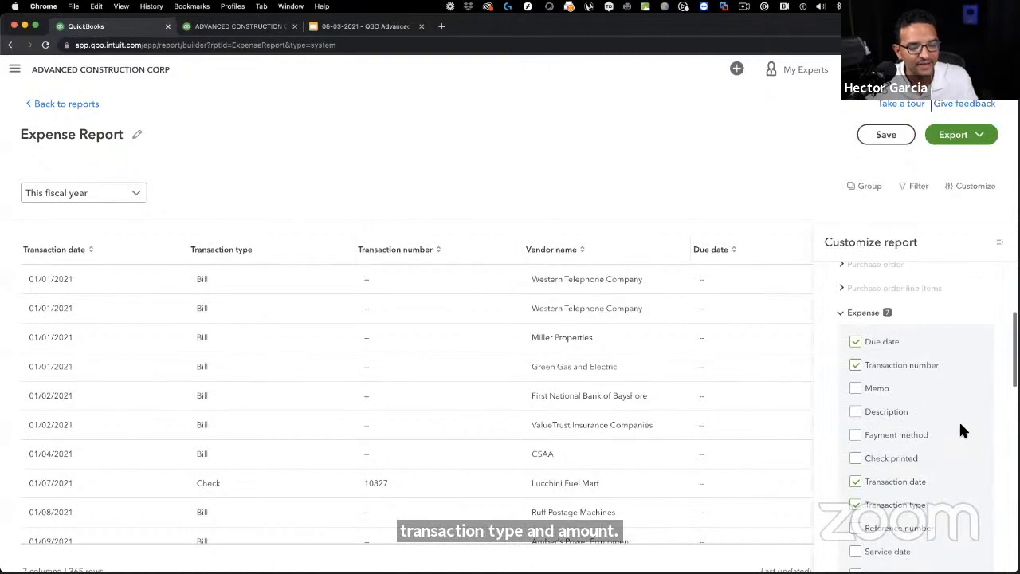
left_click(856, 342)
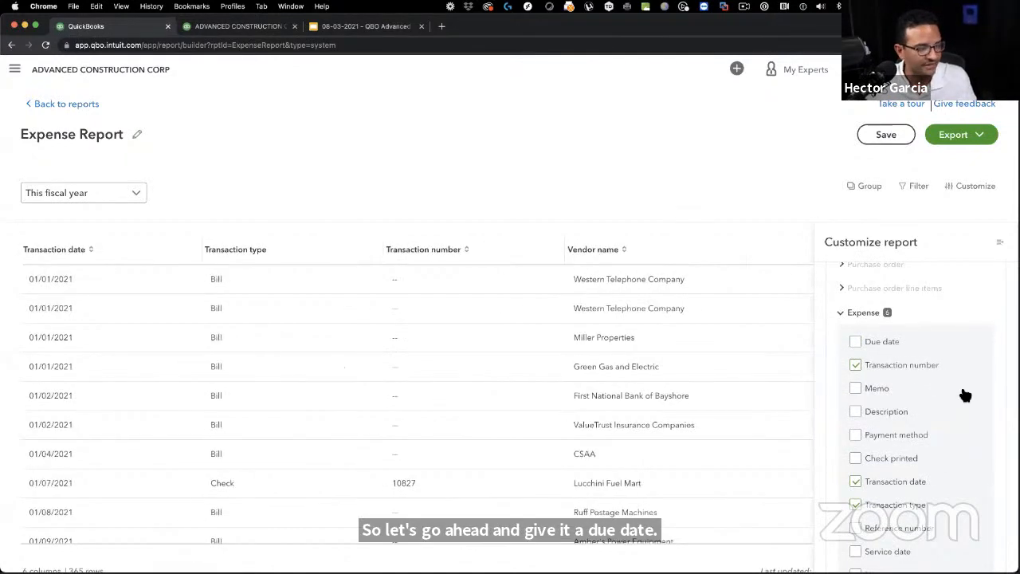
Step: Remove the Open balance column from the Expense columns and add the Location column
scroll(959, 394, "down", 1)
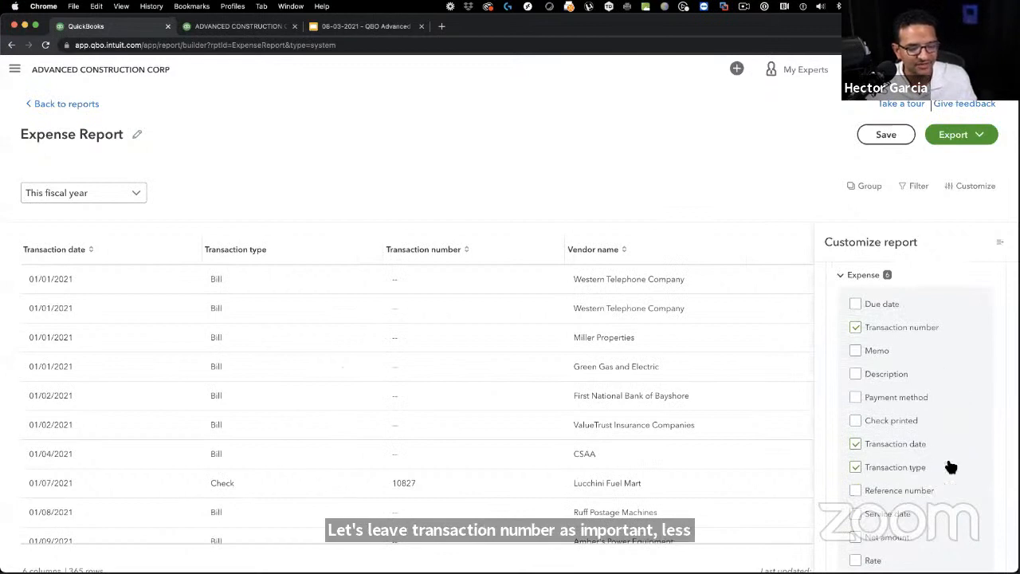
scroll(952, 451, "down", 4)
scroll(954, 456, "down", 5)
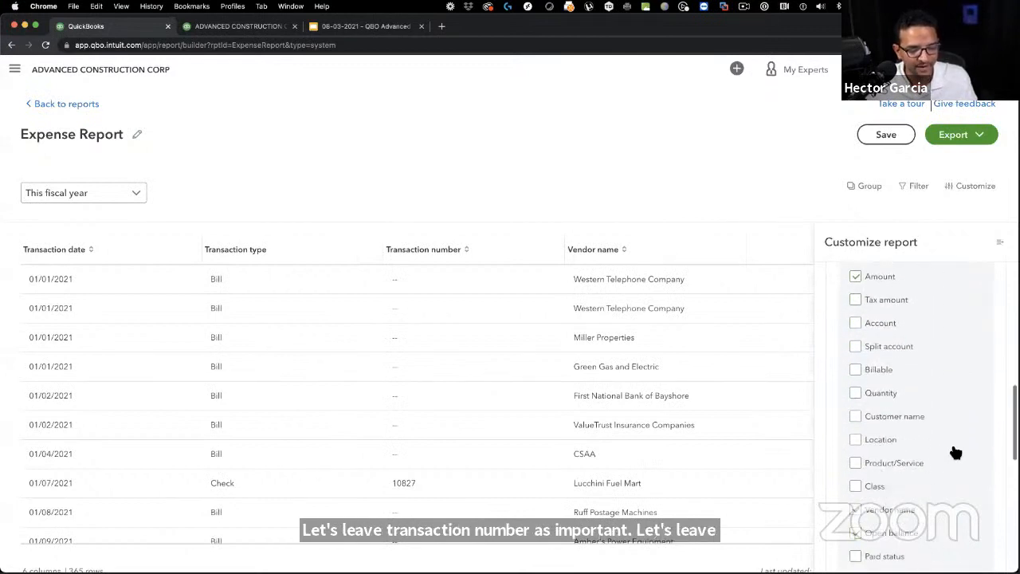
scroll(956, 471, "down", 2)
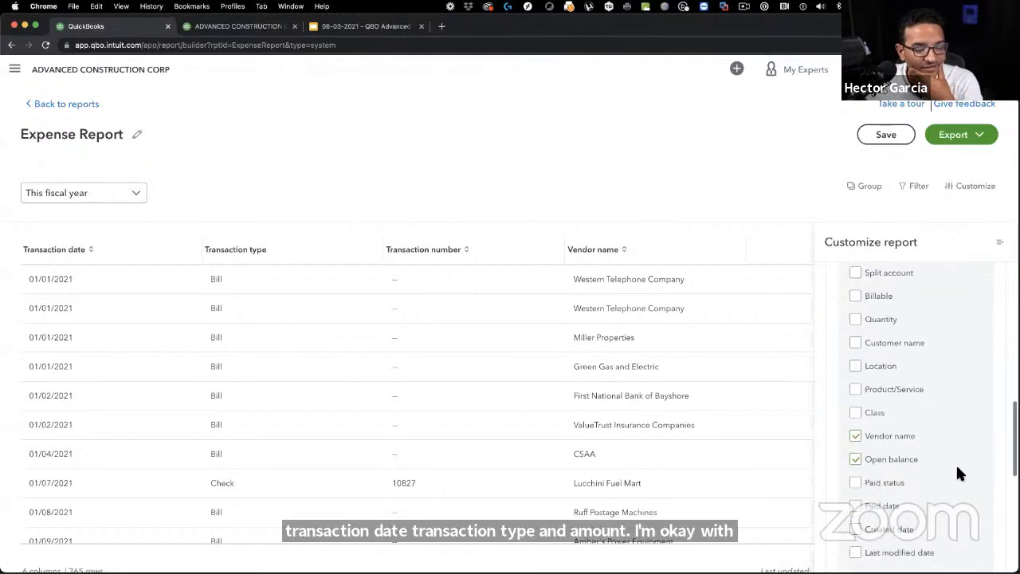
left_click(855, 435)
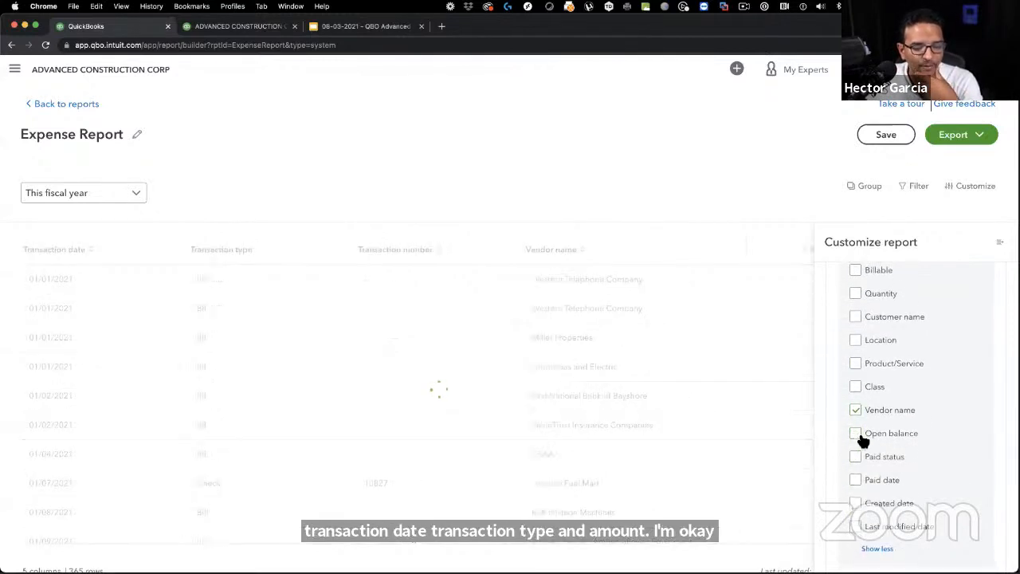
left_click(856, 341)
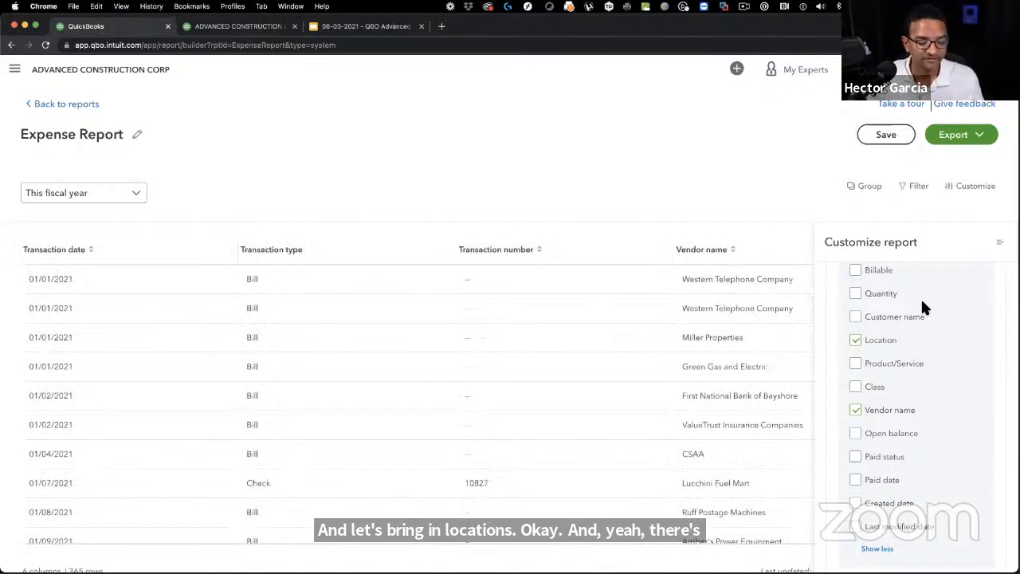
scroll(922, 306, "up", 5)
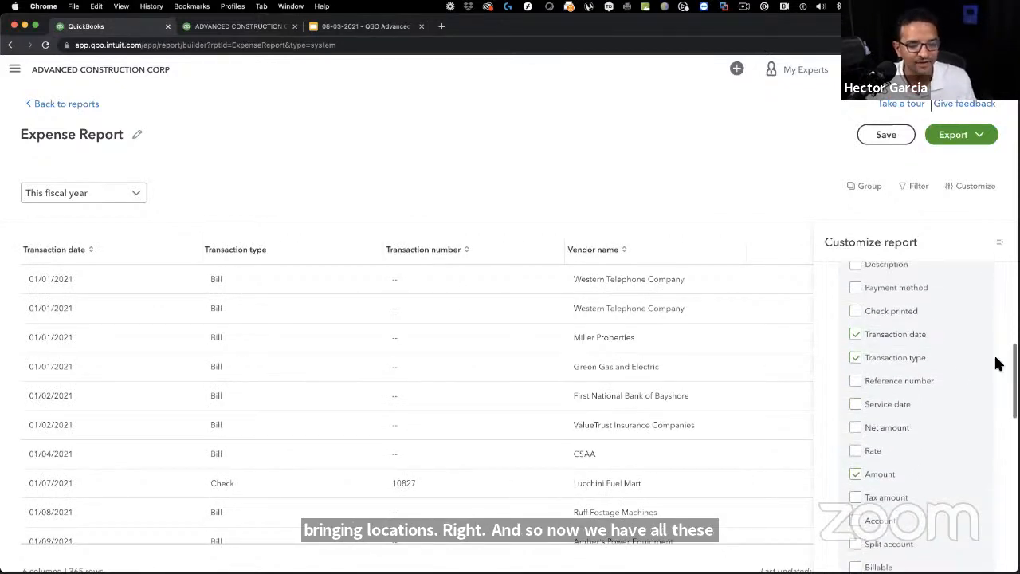
Step: Reorder the report layout to Vendor name, Transaction type, Transaction number, Transaction date, Amount, Location
left_click(1000, 243)
left_click(953, 188)
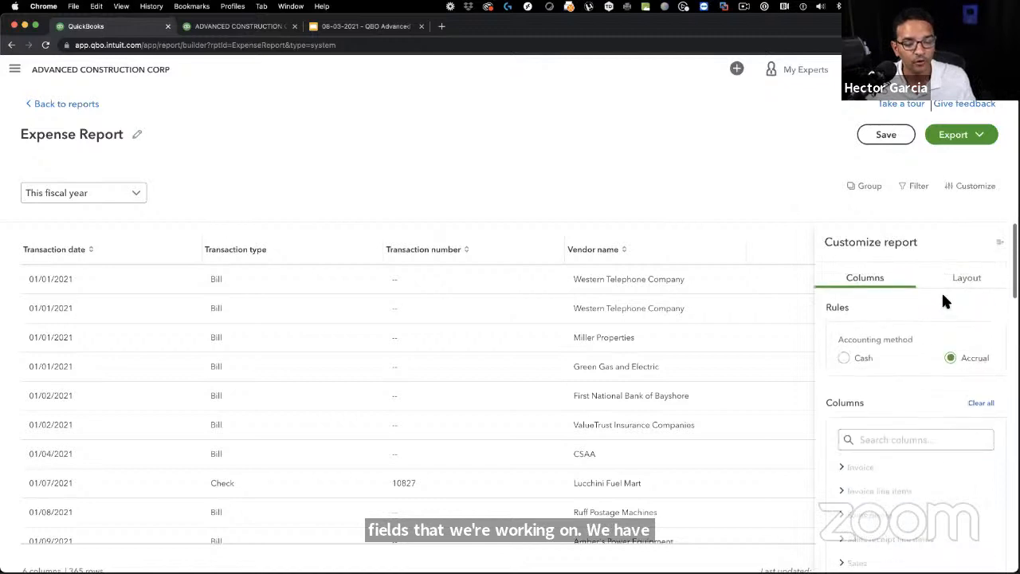
left_click(966, 278)
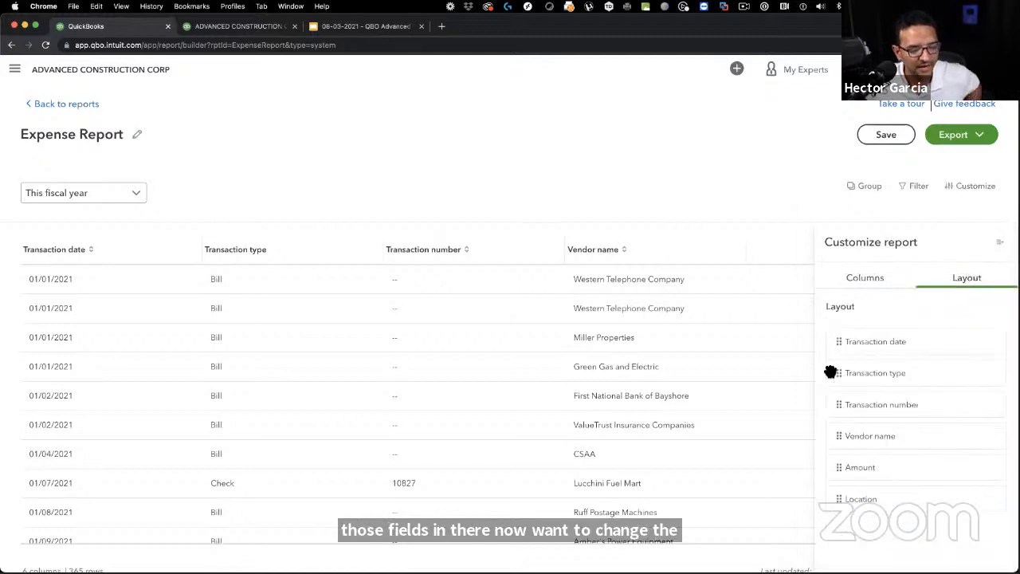
left_click_drag(841, 378, 843, 342)
left_click_drag(837, 443, 861, 364)
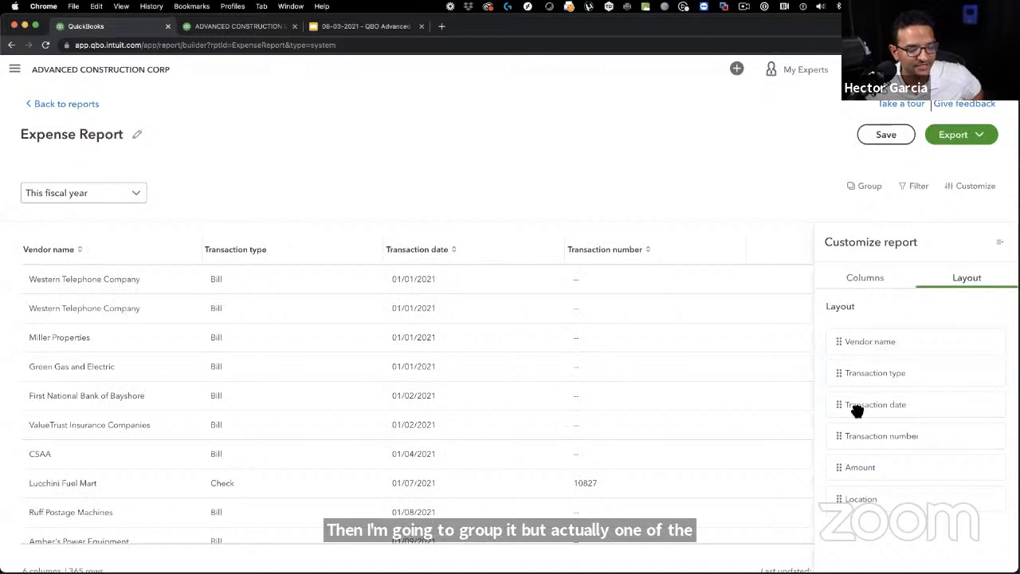
left_click_drag(843, 438, 841, 403)
left_click_drag(832, 443, 833, 451)
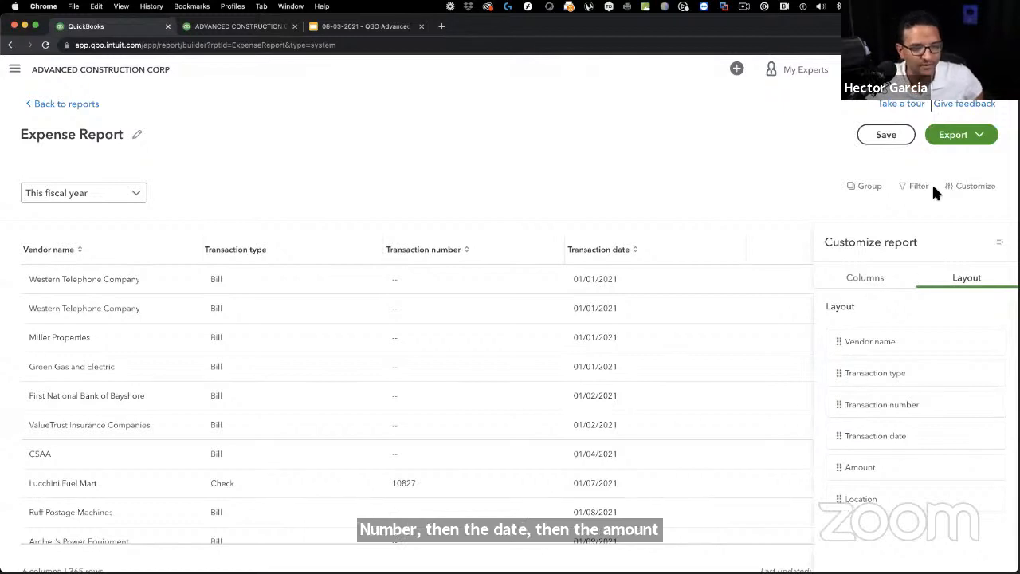
Step: Group the report by Vendor name with Transaction type as the subgroup, leaving the grouping and customization settings closed
left_click(868, 186)
left_click(840, 275)
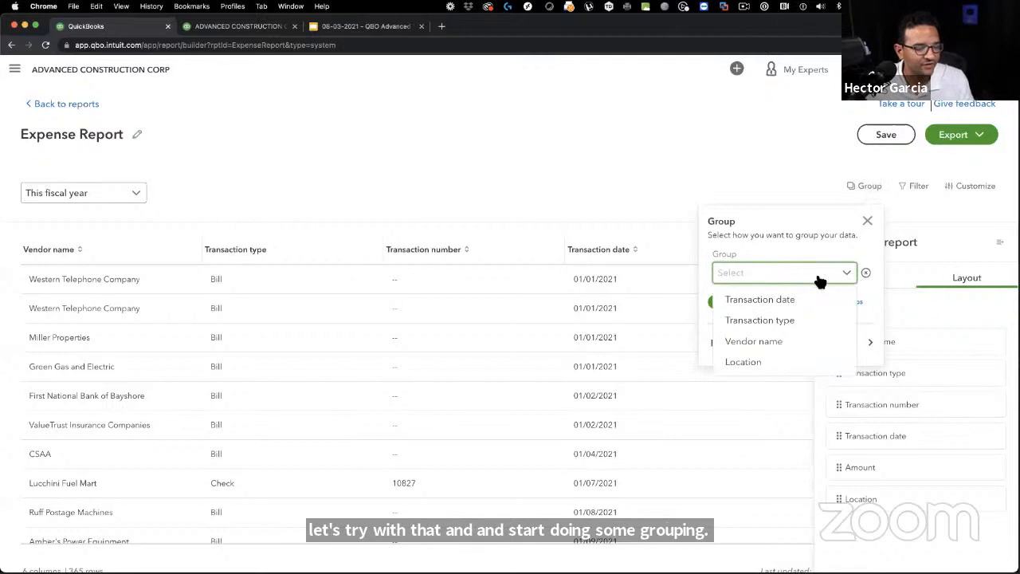
left_click(760, 347)
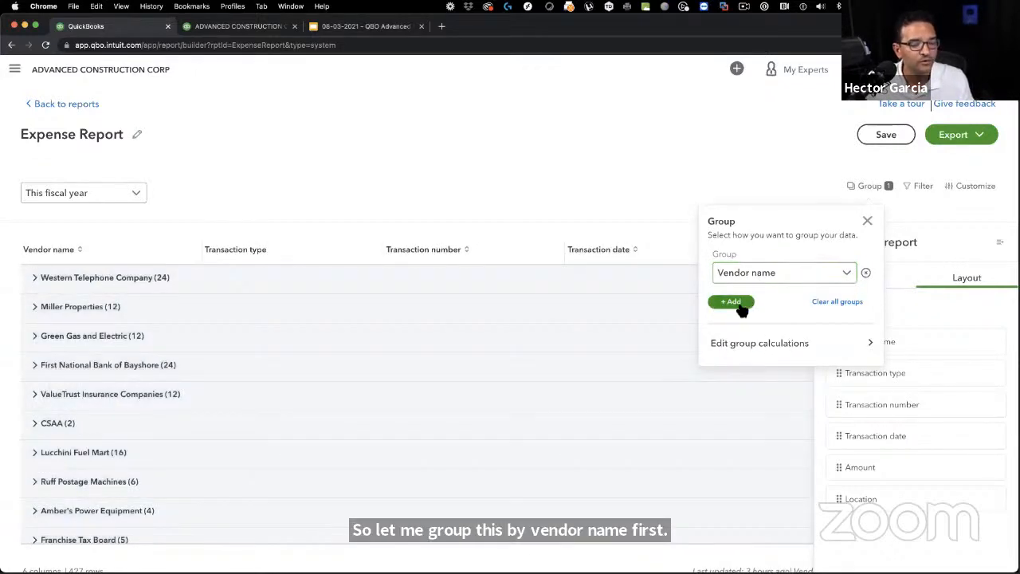
left_click(731, 302)
left_click(799, 316)
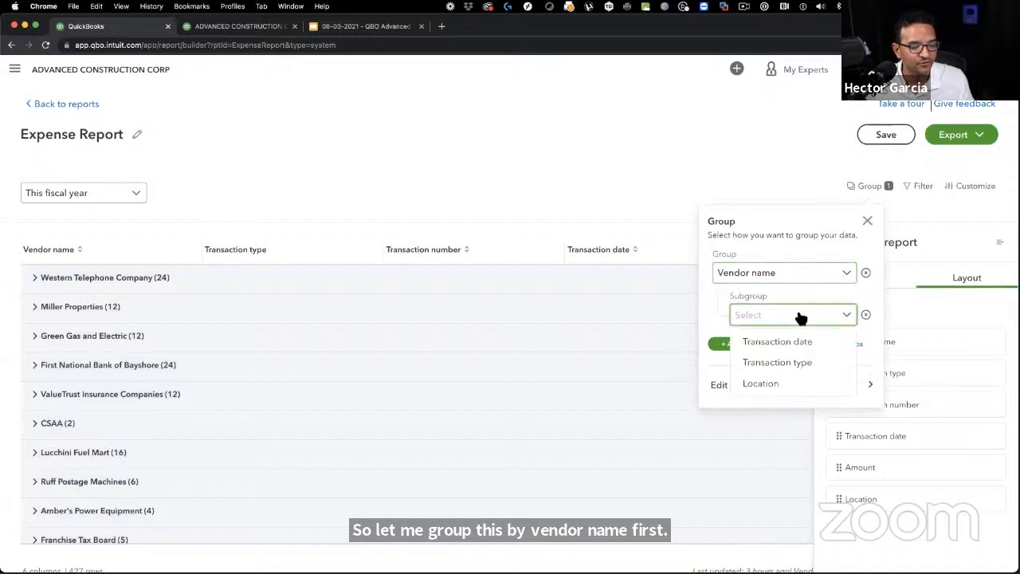
left_click(791, 365)
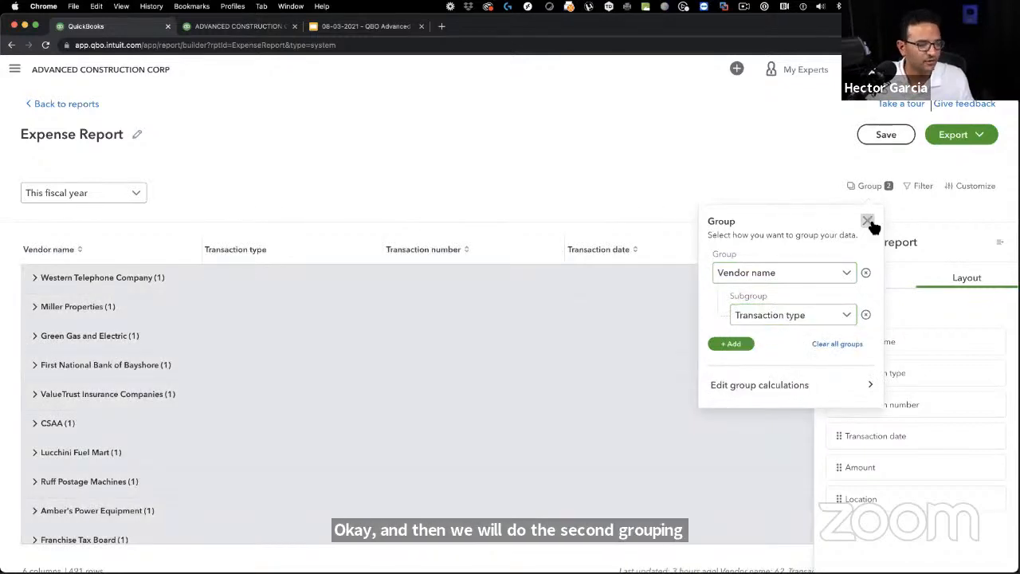
left_click(867, 221)
left_click(997, 243)
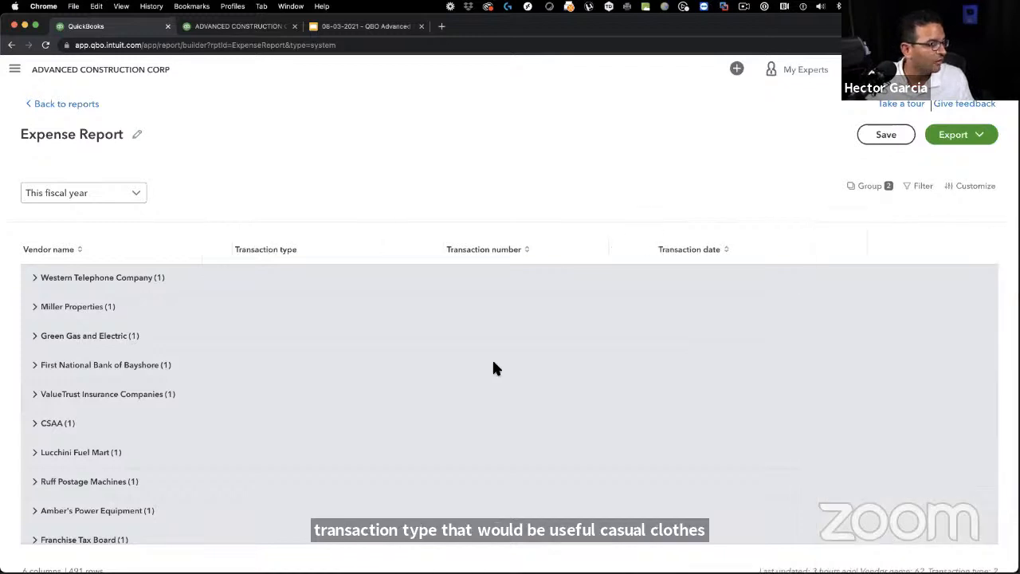
Step: Look through the vendor groups and expand Crystal Bay Windows and its Bill subgroup to examine the bill details
scroll(478, 362, "down", 5)
scroll(421, 363, "down", 10)
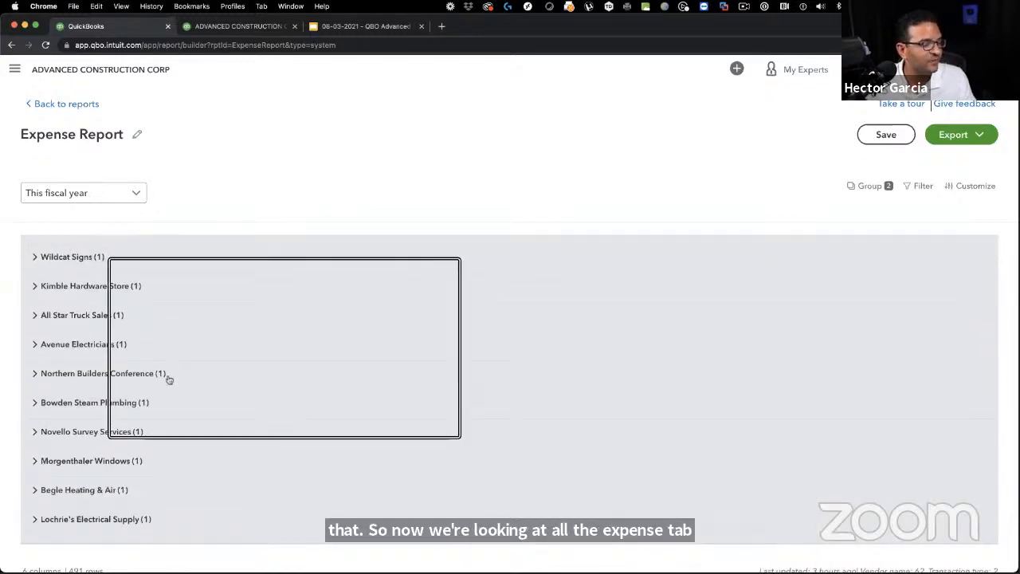
scroll(175, 378, "down", 5)
scroll(177, 379, "down", 6)
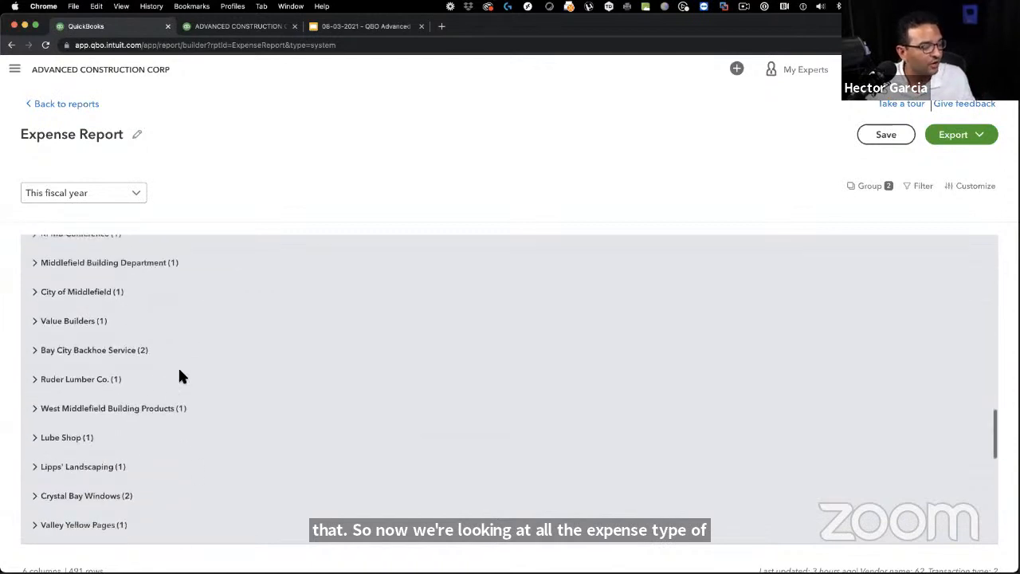
scroll(183, 376, "down", 5)
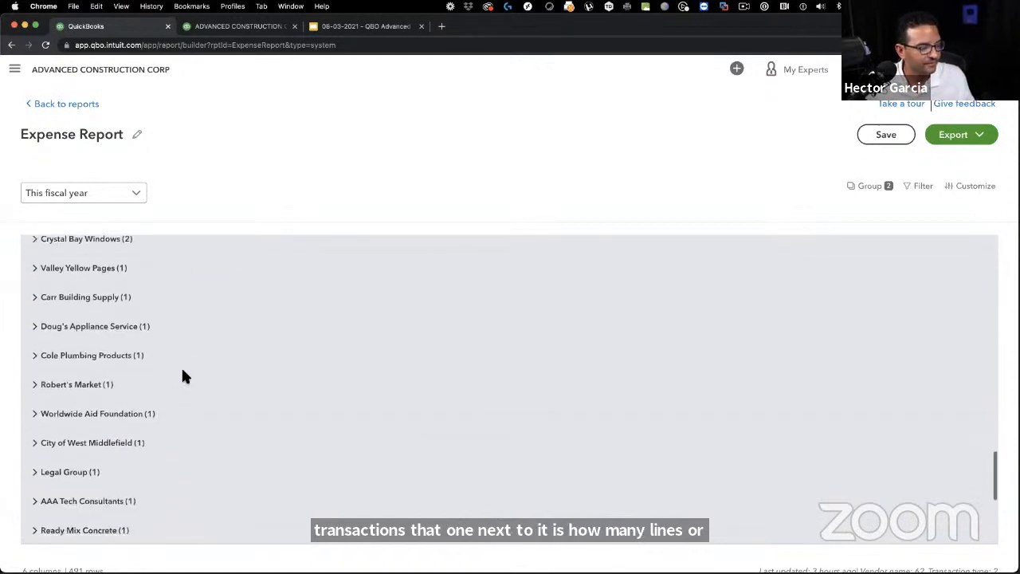
scroll(182, 377, "up", 8)
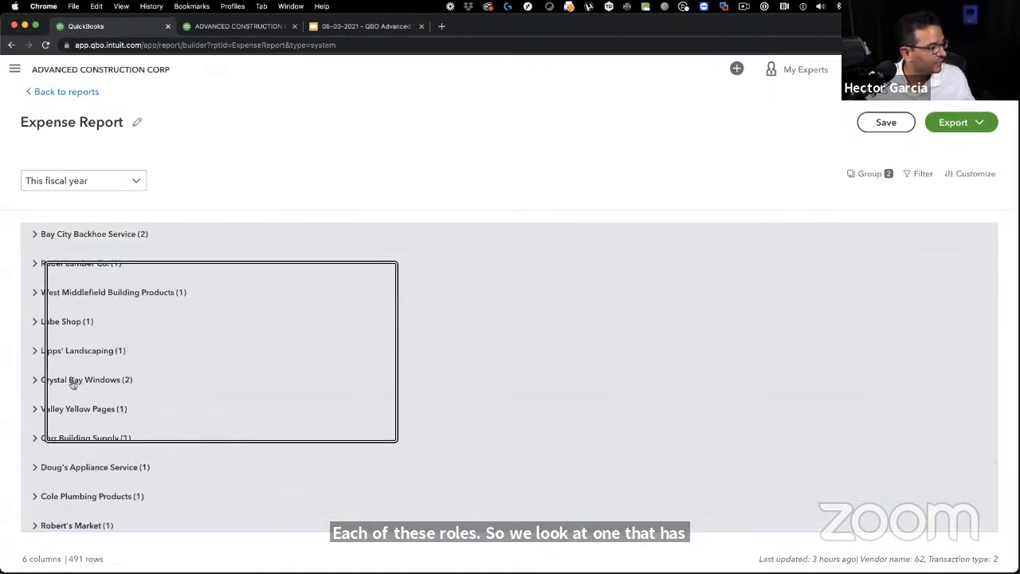
left_click(74, 380)
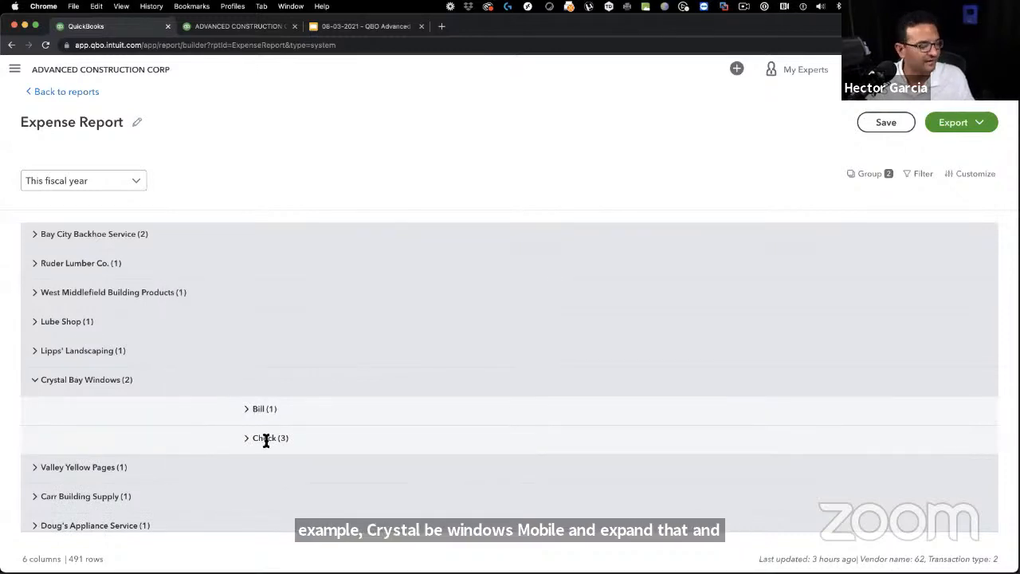
left_click(248, 411)
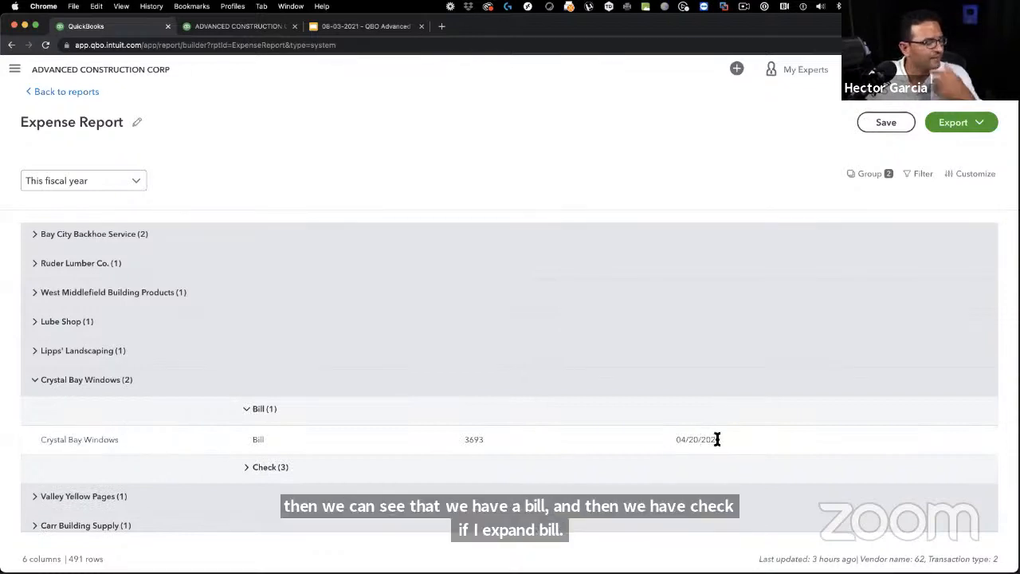
Step: Move the Amount column directly after Transaction type in the report layout and close the customization settings
left_click(979, 177)
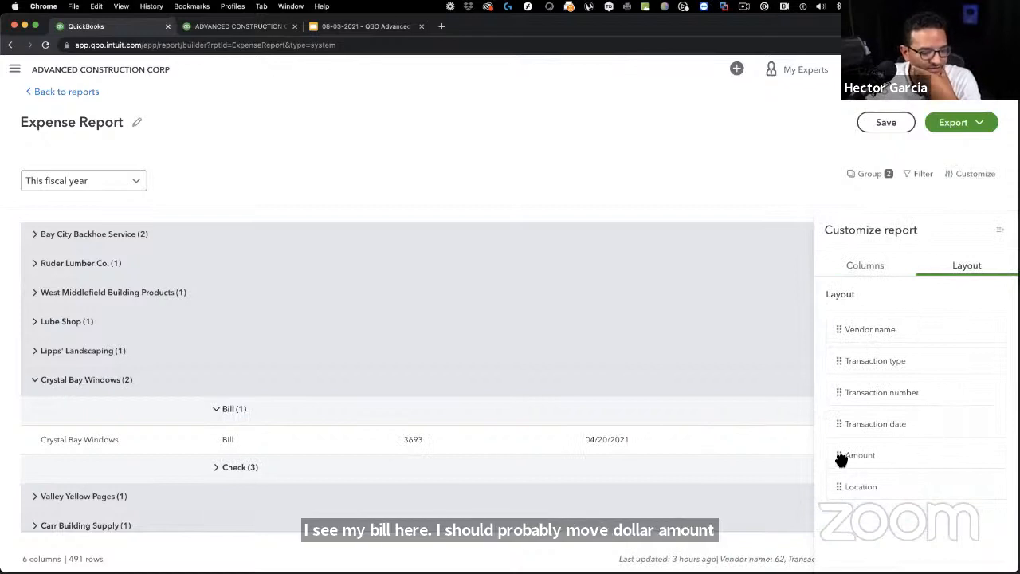
left_click_drag(843, 456, 840, 392)
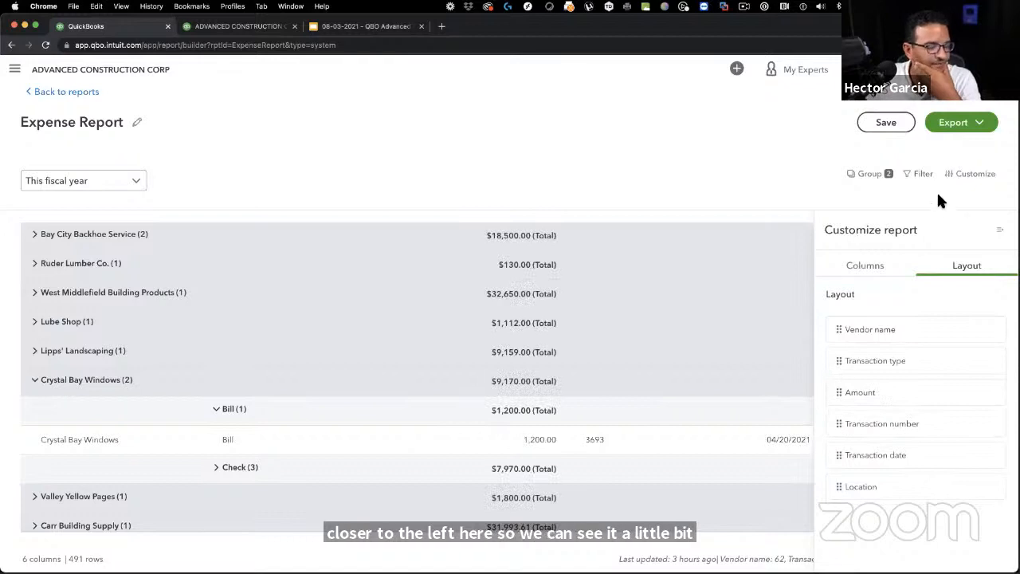
left_click(1001, 229)
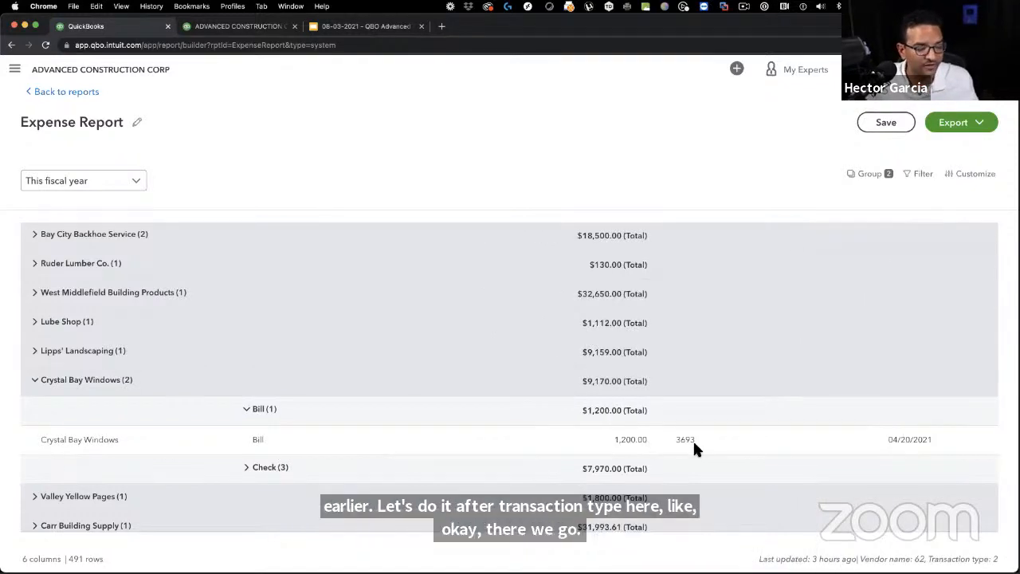
Step: Collapse the Bill subgroup of Crystal Bay Windows and expand its Check subgroup to examine the check transactions
left_click(249, 412)
left_click(248, 441)
scroll(538, 441, "down", 2)
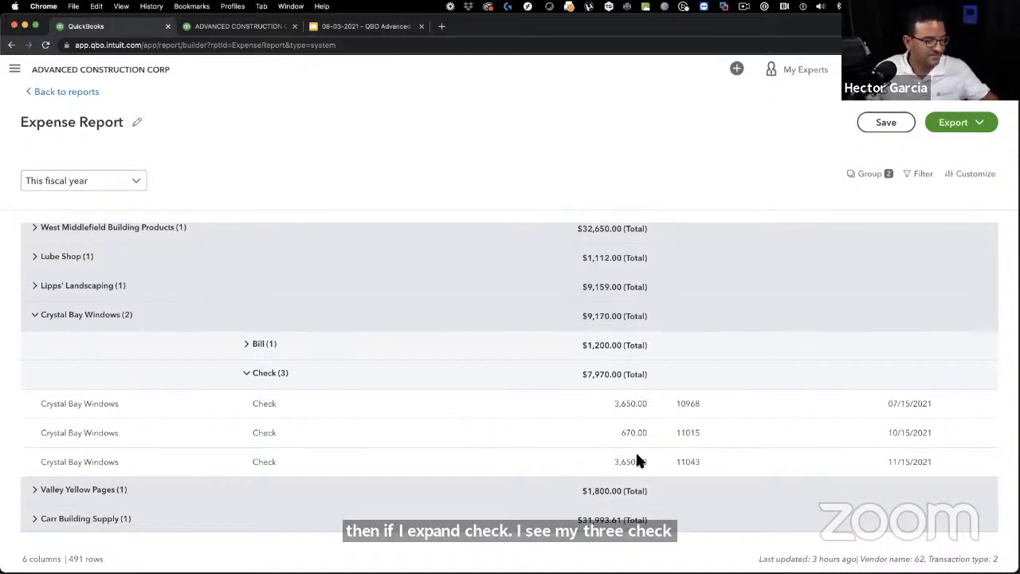
Step: Add the Account and Split account columns from the Expense columns and close the report customization
left_click(970, 173)
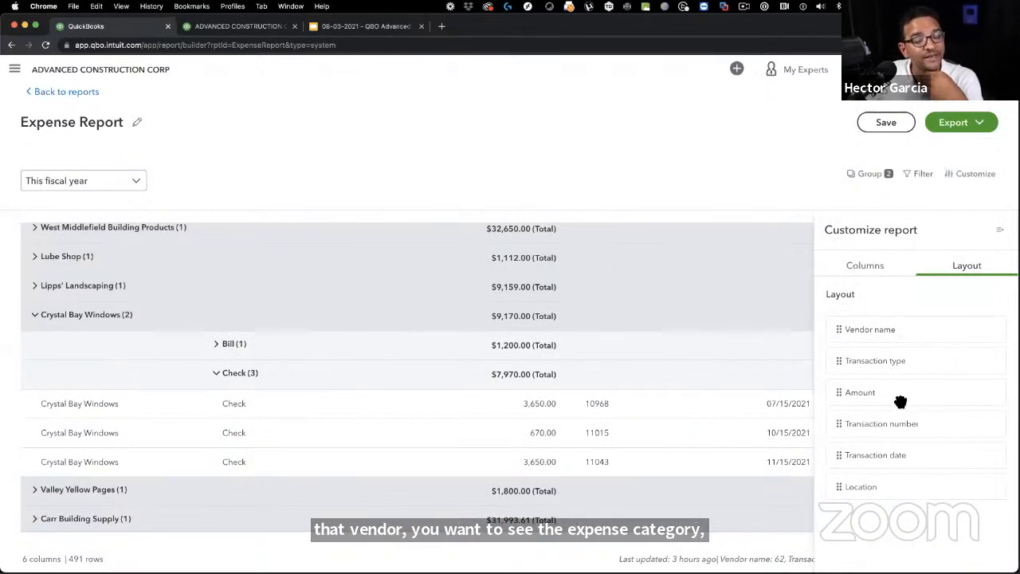
left_click(864, 267)
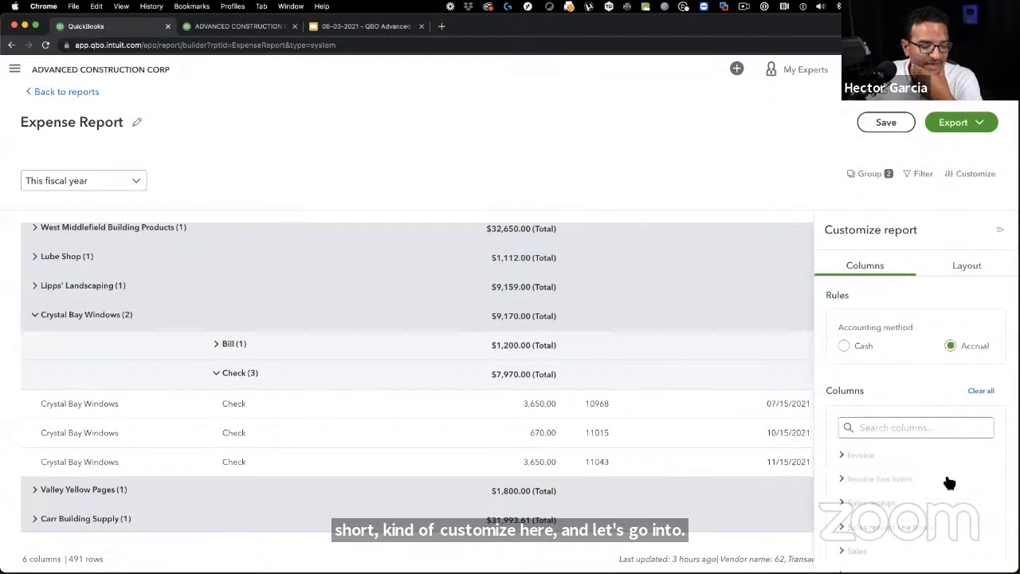
scroll(945, 478, "down", 5)
left_click(863, 358)
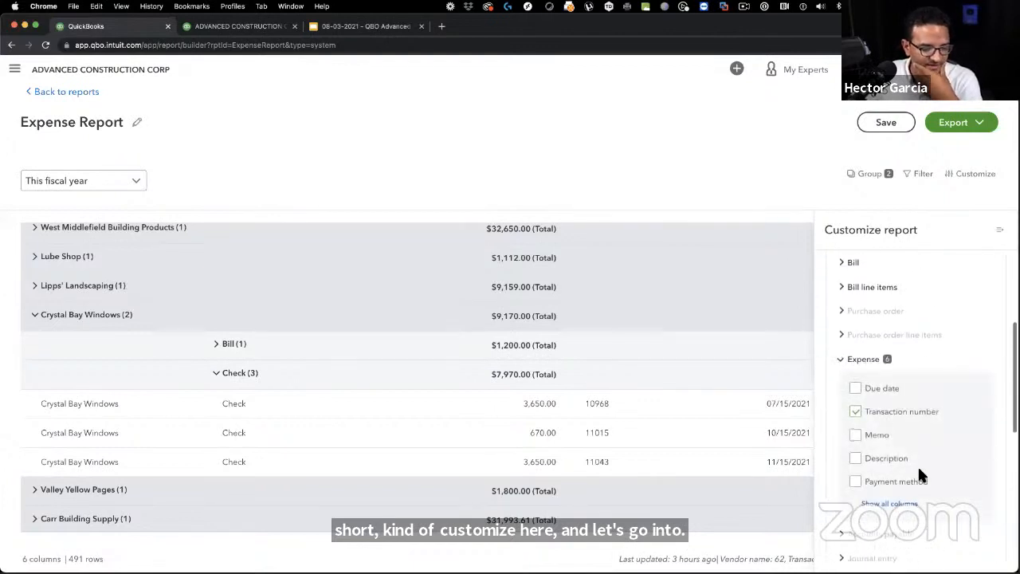
left_click(908, 470)
scroll(957, 453, "down", 3)
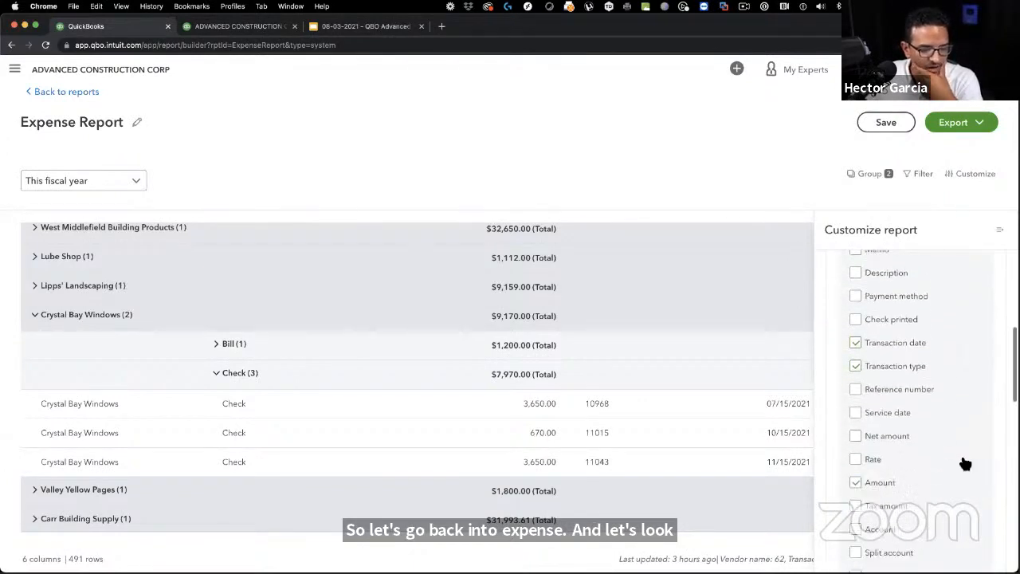
scroll(961, 456, "down", 2)
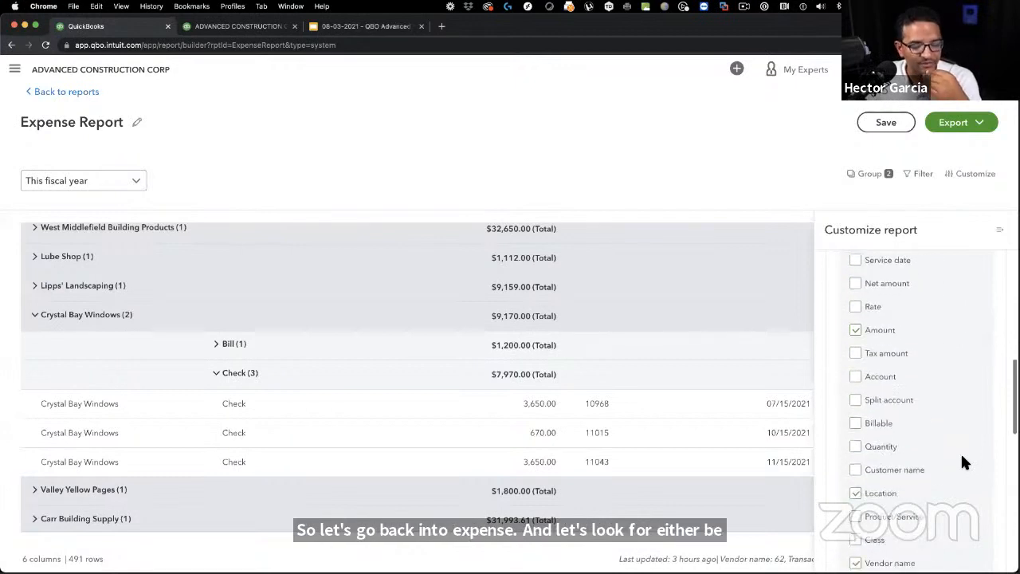
left_click(854, 380)
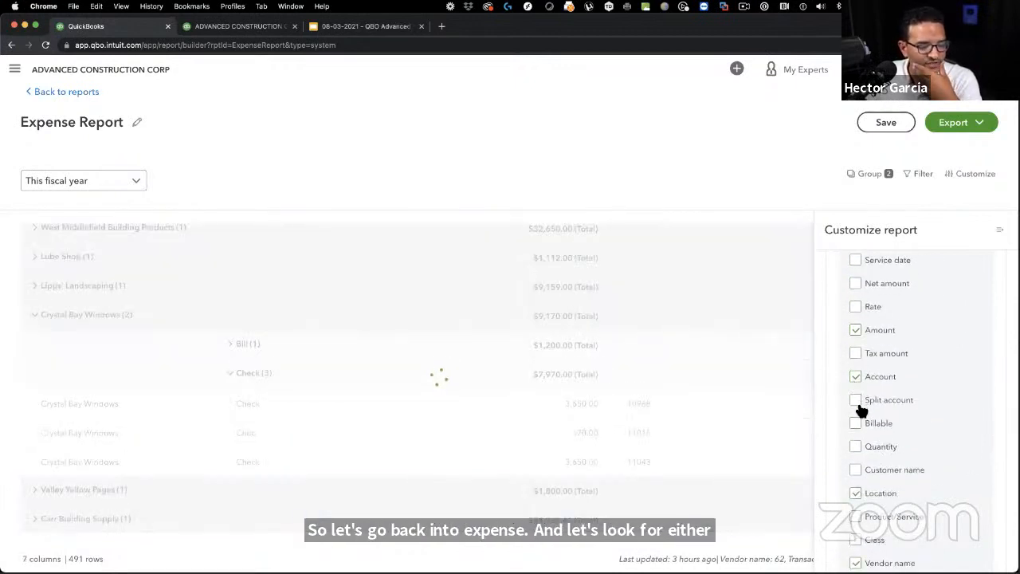
left_click(857, 402)
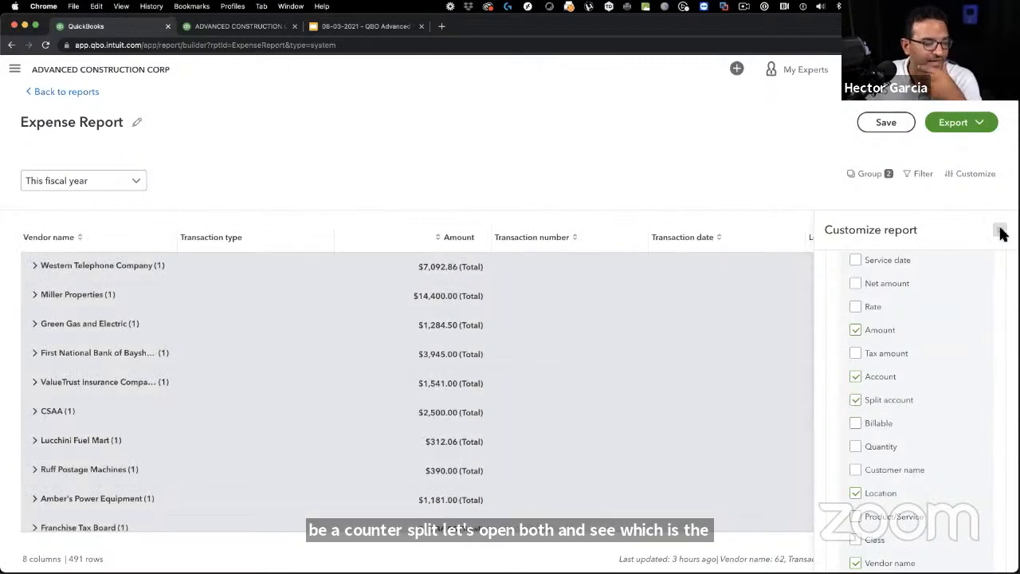
left_click(1000, 230)
Step: Expand the Western Telephone Company group and compare the Account and Split account values of its bills
scroll(548, 327, "right", 10)
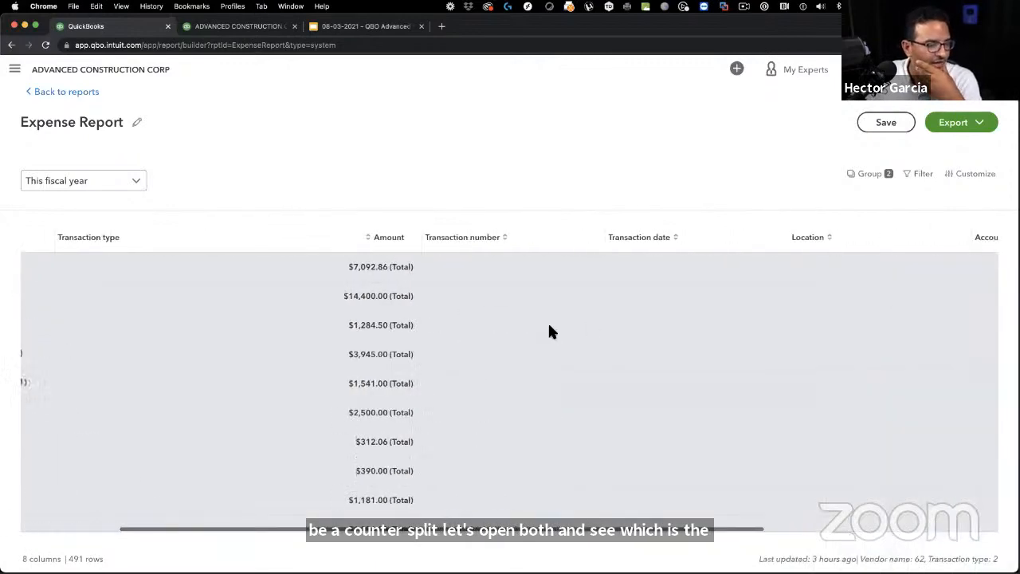
scroll(550, 331, "left", 10)
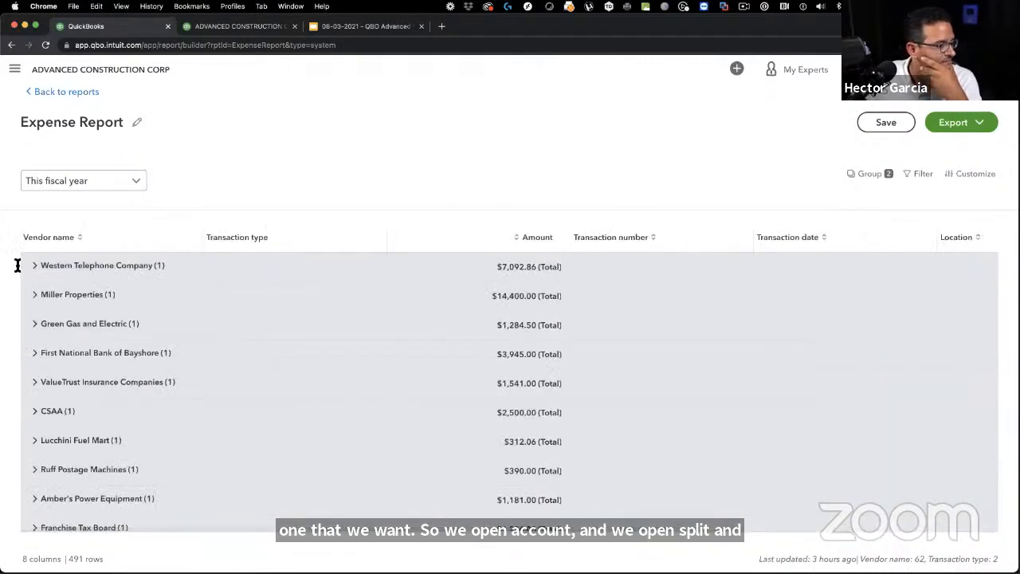
left_click(100, 266)
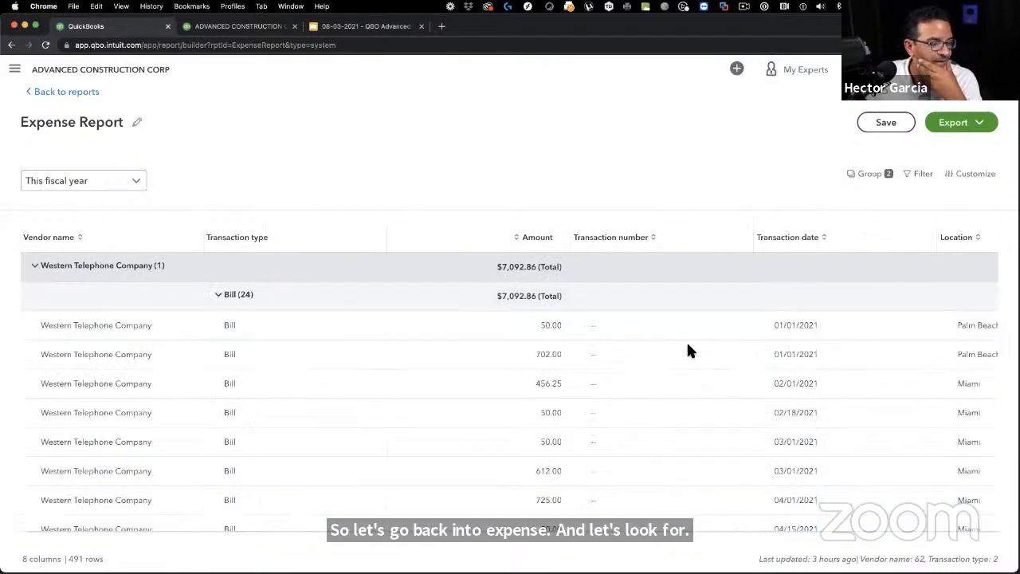
scroll(686, 340, "right", 10)
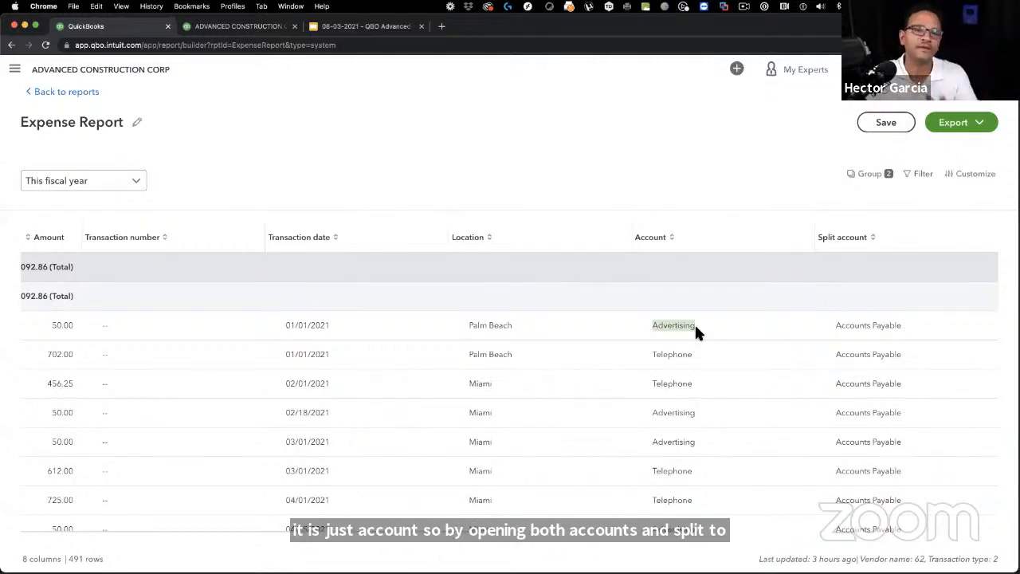
Step: Remove the Split account column from the Expense columns of the report
left_click(966, 177)
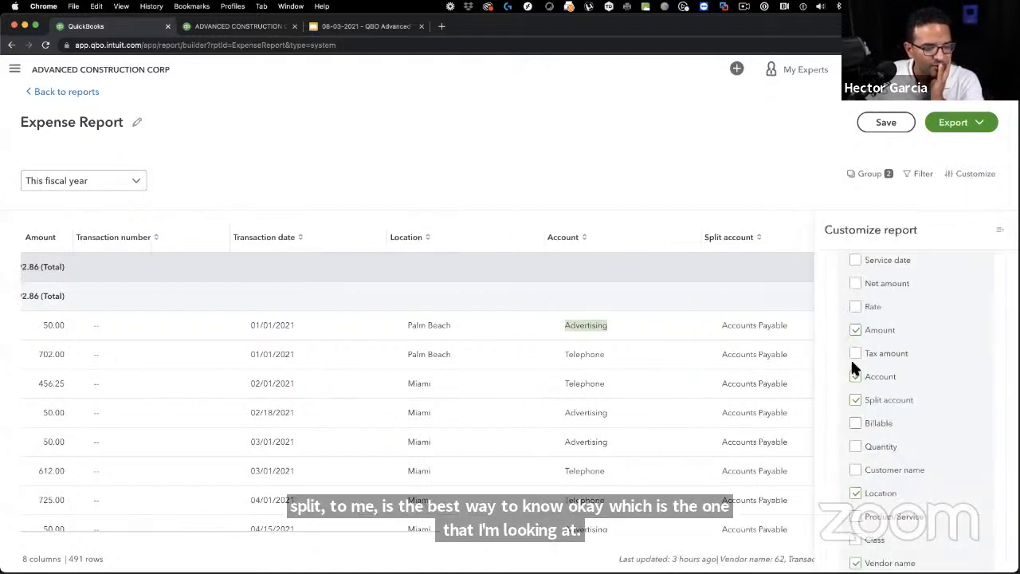
left_click(855, 404)
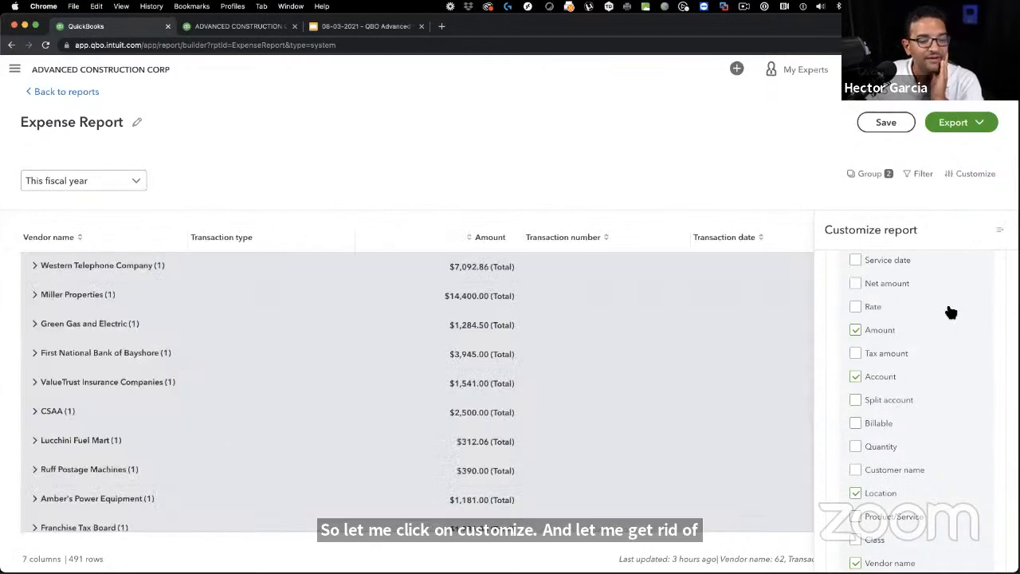
left_click(998, 229)
Step: Move the Account column between Transaction type and Amount in the report layout and close the customization settings
left_click(967, 268)
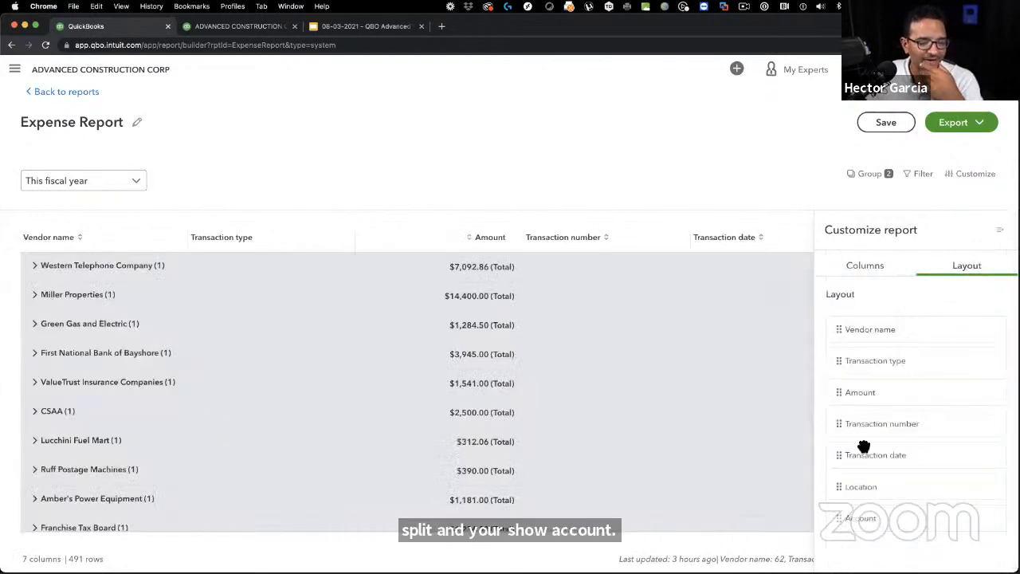
left_click_drag(845, 518, 836, 381)
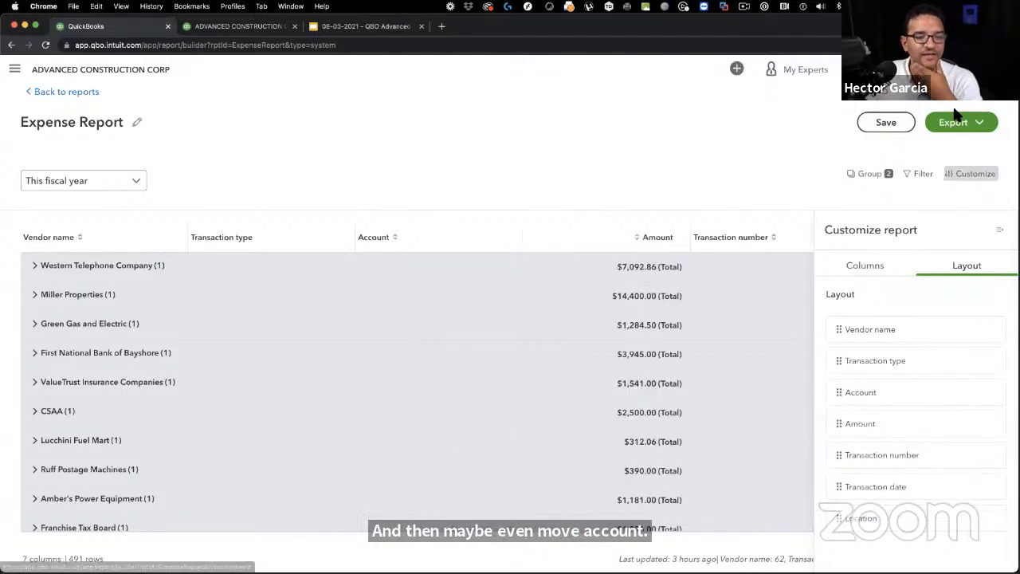
left_click(1000, 231)
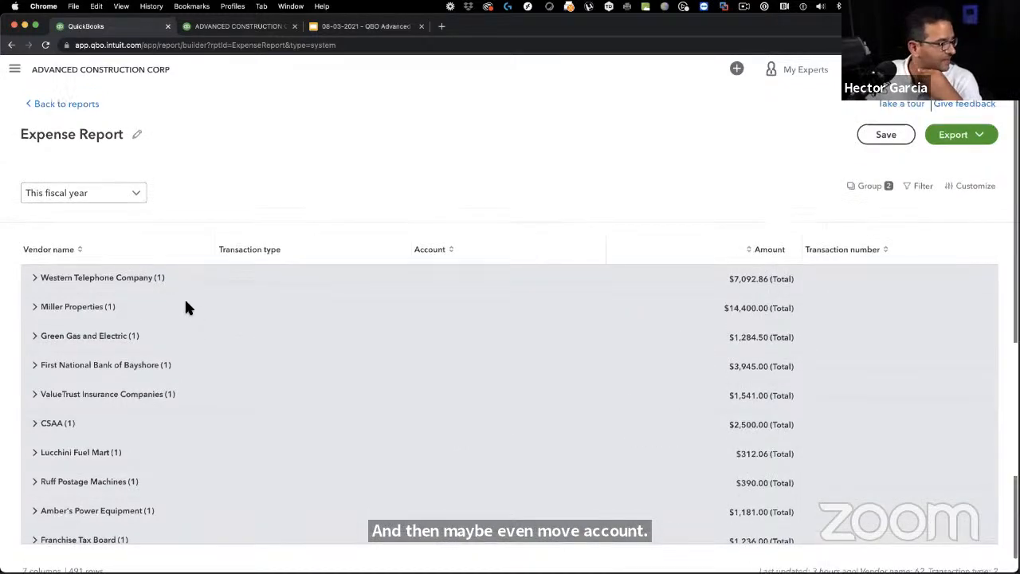
Step: Expand Western Telephone Company and its Bill subgroup, review the account of each bill, and collapse the Bill subgroup again
left_click(57, 269)
scroll(313, 249, "down", 1)
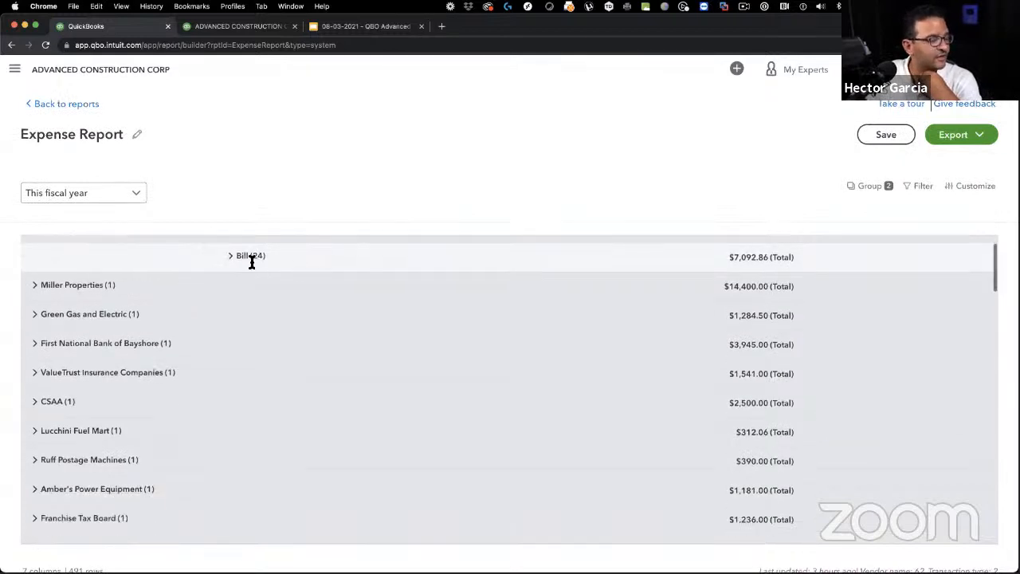
scroll(248, 261, "up", 1)
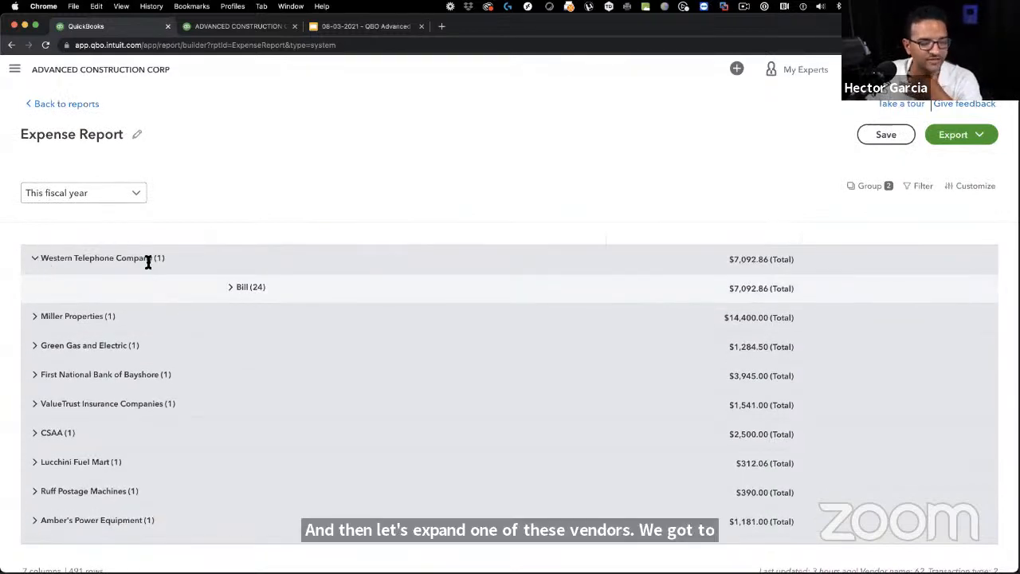
left_click(232, 288)
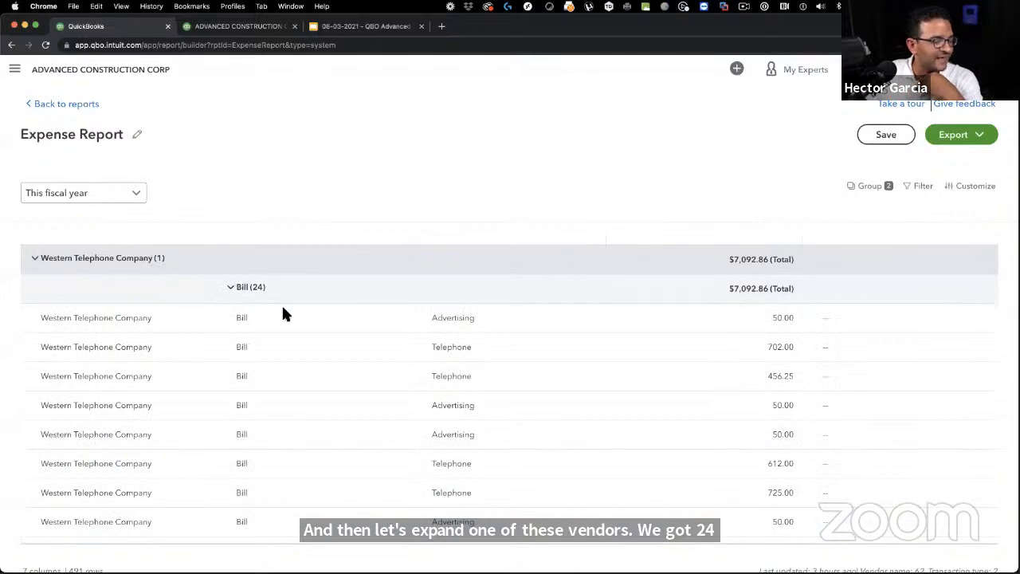
scroll(489, 347, "down", 1)
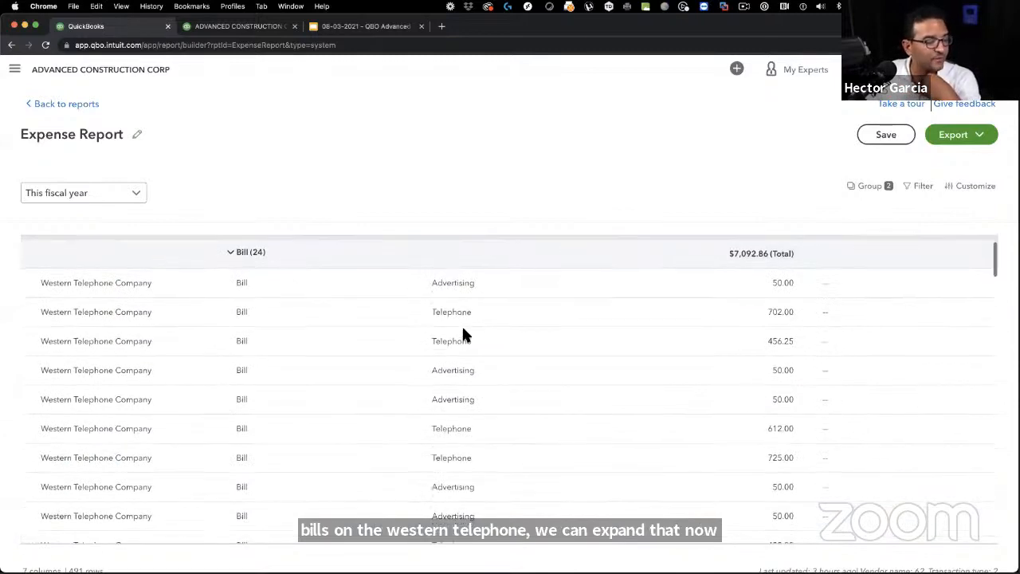
scroll(461, 457, "down", 10)
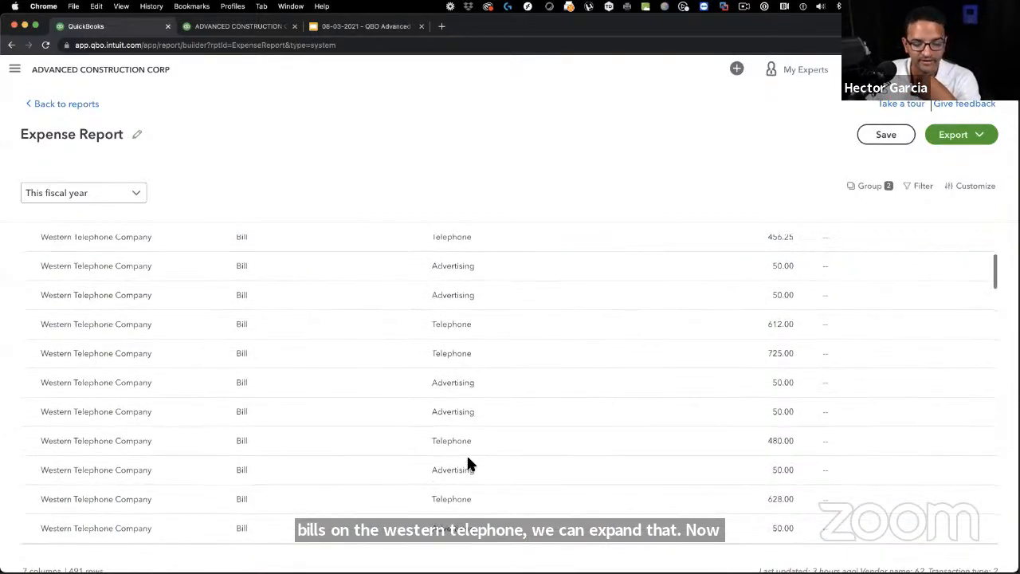
scroll(469, 448, "down", 3)
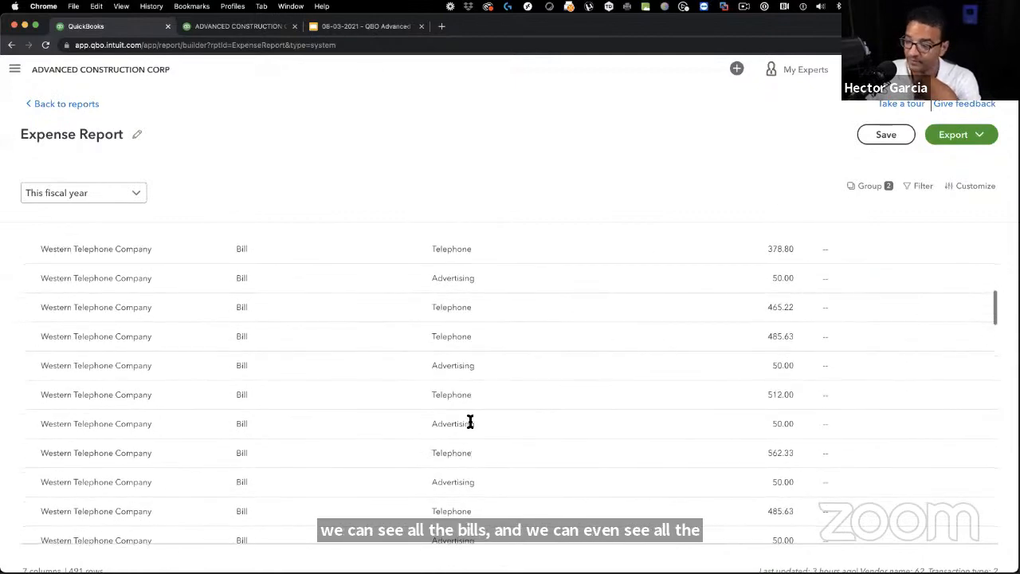
scroll(470, 421, "up", 10)
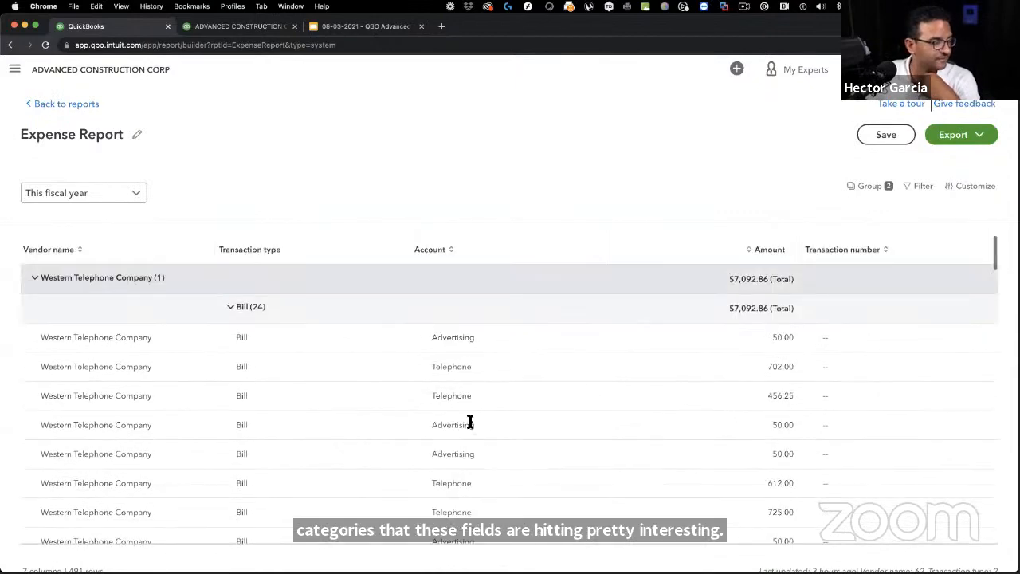
left_click(231, 310)
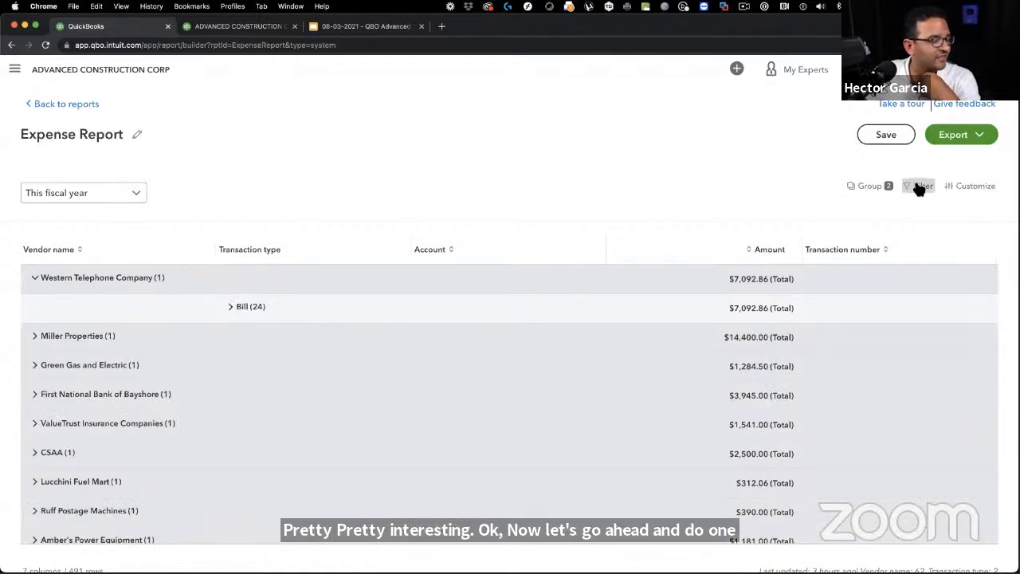
Step: Replace the Transaction type subgroup with Account under the Vendor name grouping and close the group settings
left_click(872, 187)
left_click(874, 315)
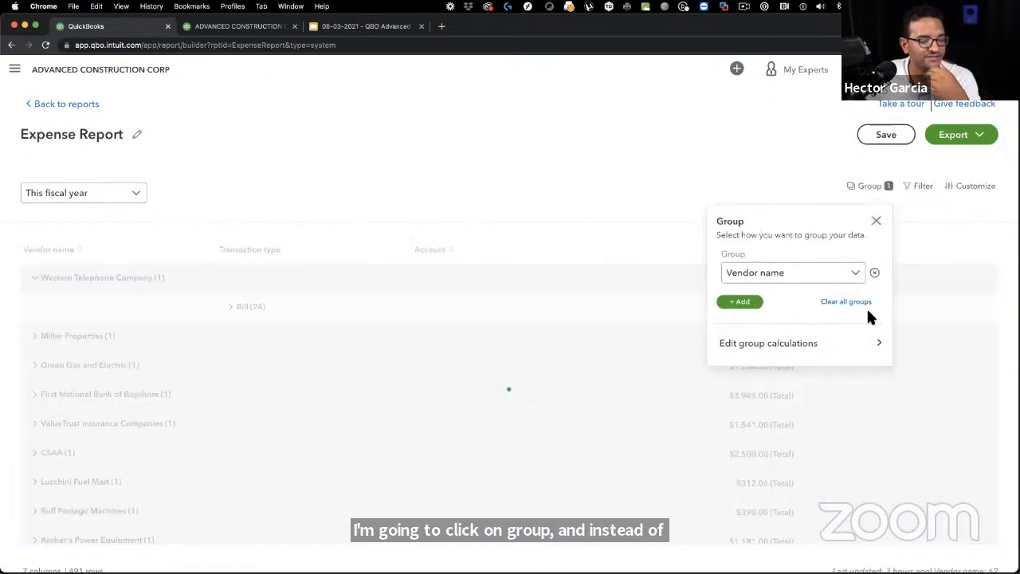
left_click(737, 302)
left_click(801, 327)
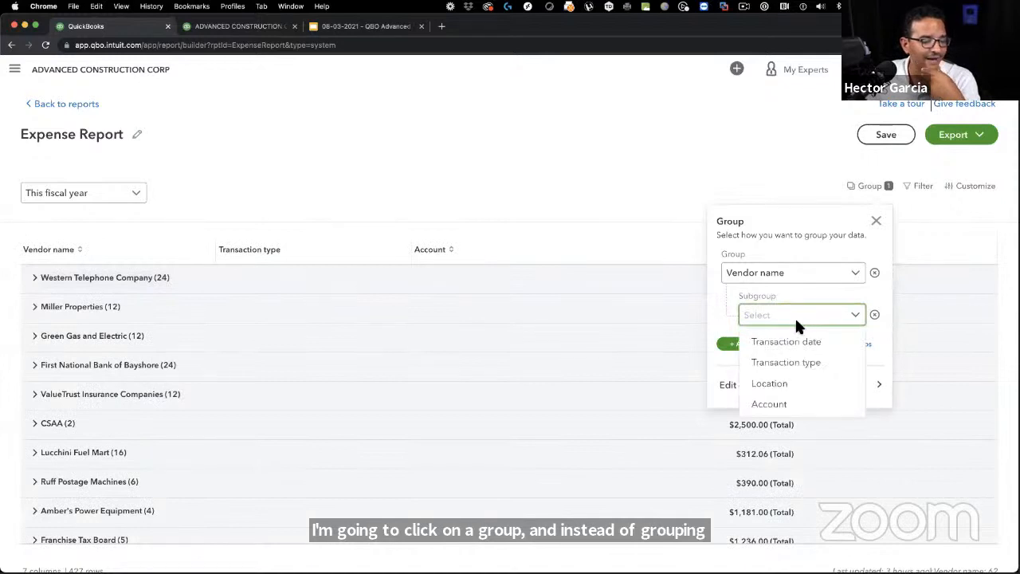
left_click(771, 404)
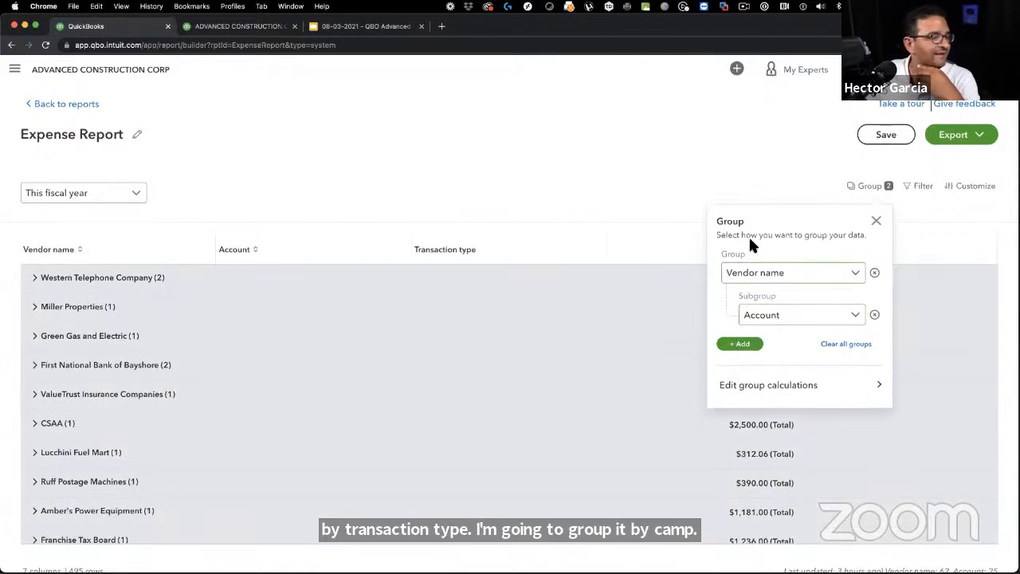
left_click(875, 221)
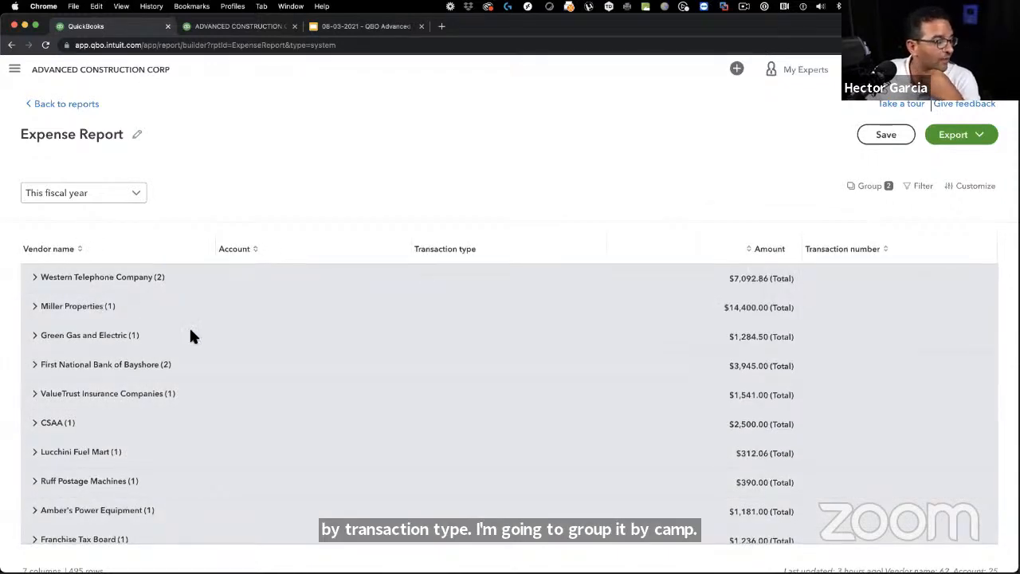
Step: Look through the vendor groups for multiple accounts, expand First National Bank of Bayshore to review its account subgroups, and collapse it
scroll(190, 333, "down", 1)
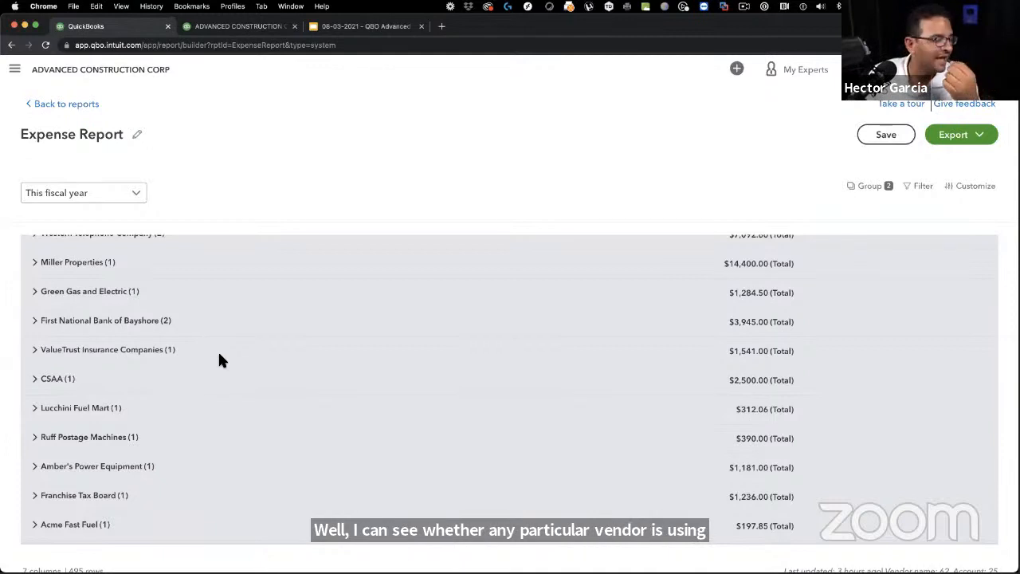
scroll(218, 357, "down", 2)
scroll(218, 358, "up", 4)
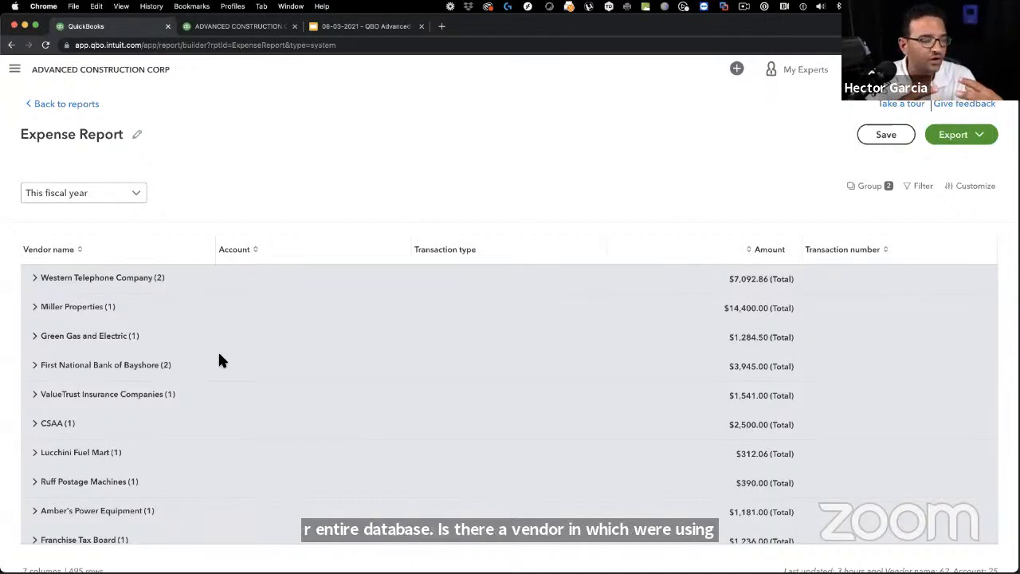
scroll(218, 353, "down", 2)
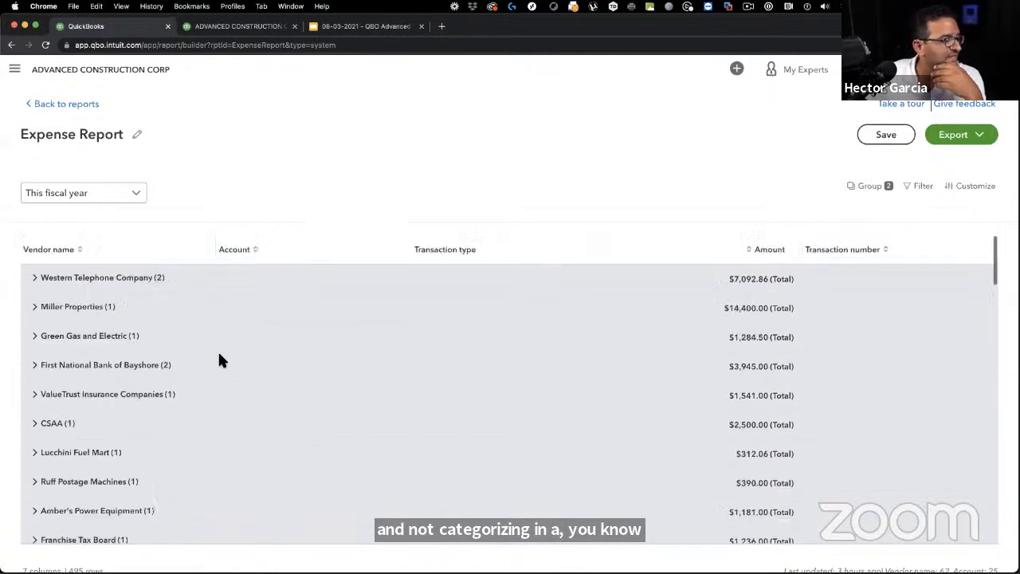
scroll(219, 355, "up", 2)
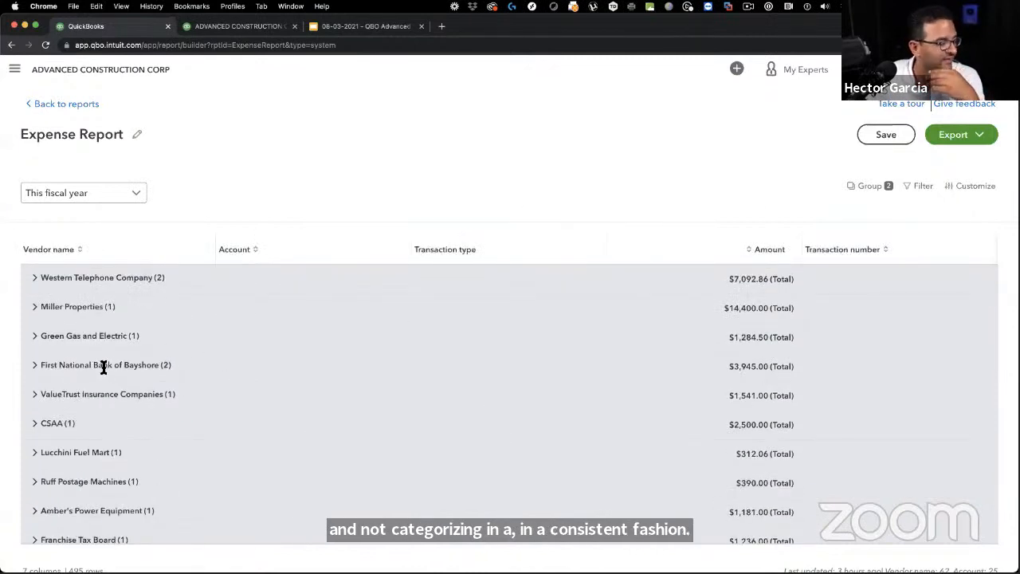
left_click(73, 365)
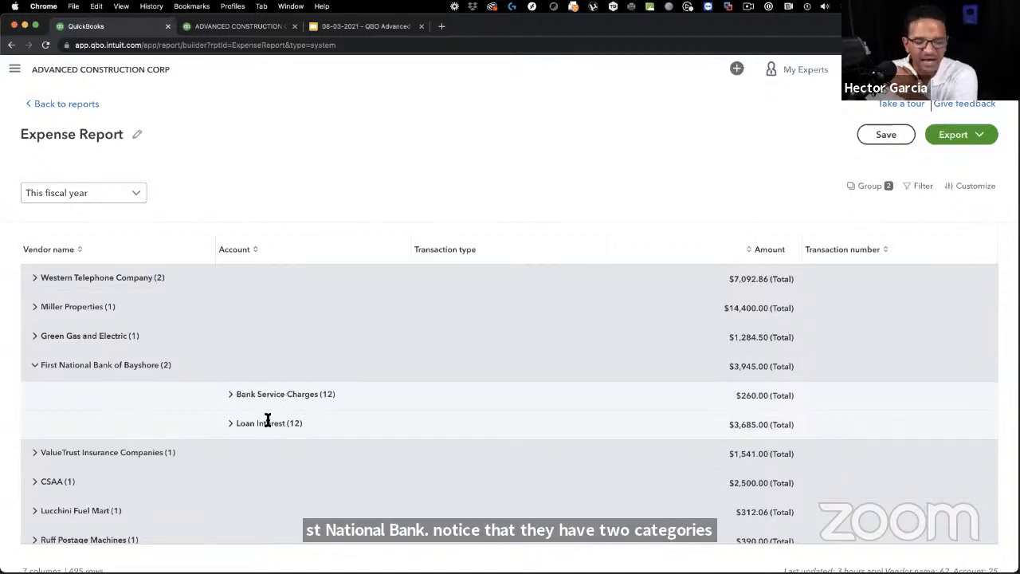
left_click(136, 365)
Step: Expand Big-Value Warehouse Store, inspect its Office Supplies, Cleaning/Janitorial and Computer Supplies/Equipment subgroups, and collapse the vendor again
scroll(142, 317, "down", 10)
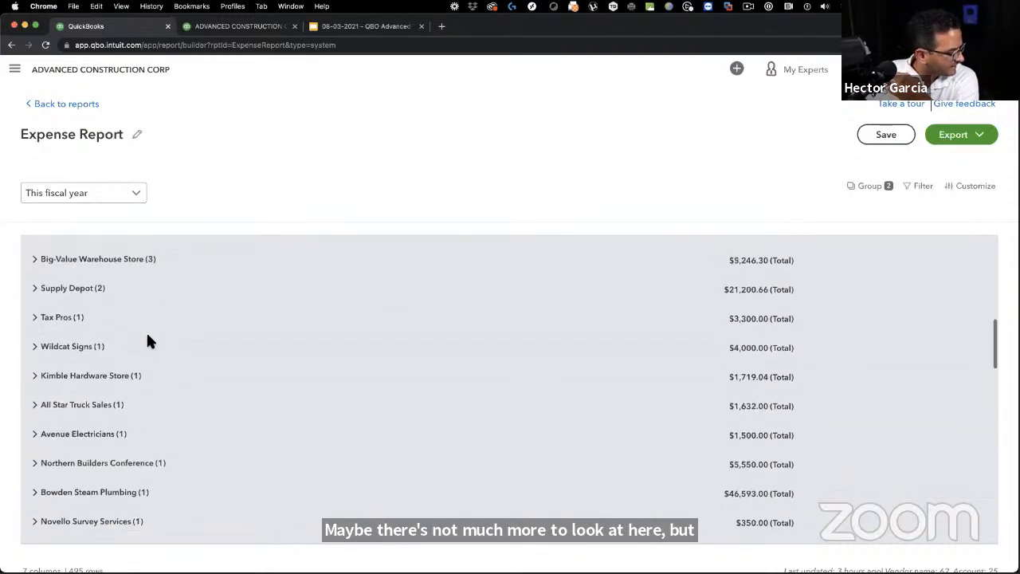
scroll(102, 321, "up", 1)
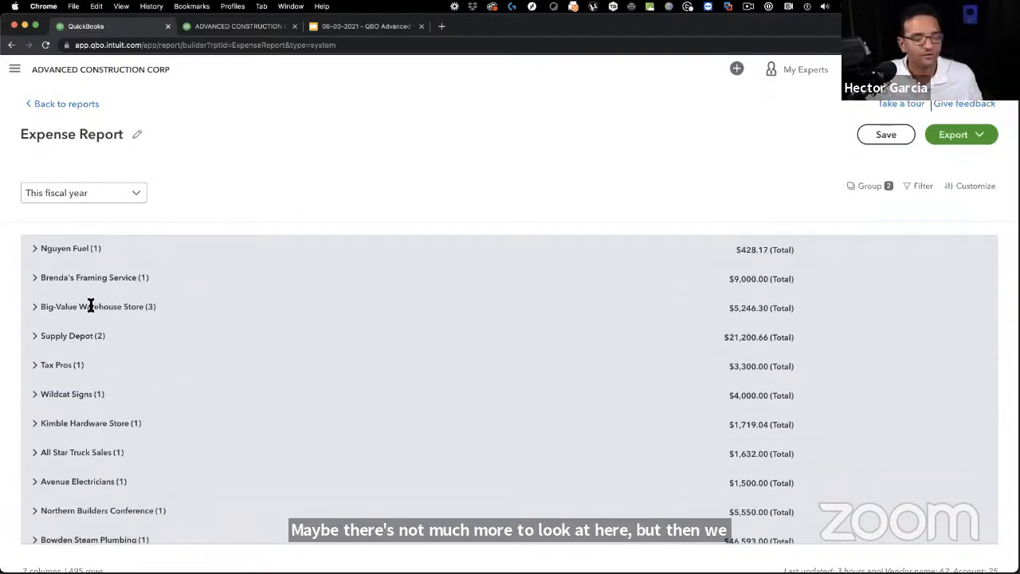
left_click(91, 306)
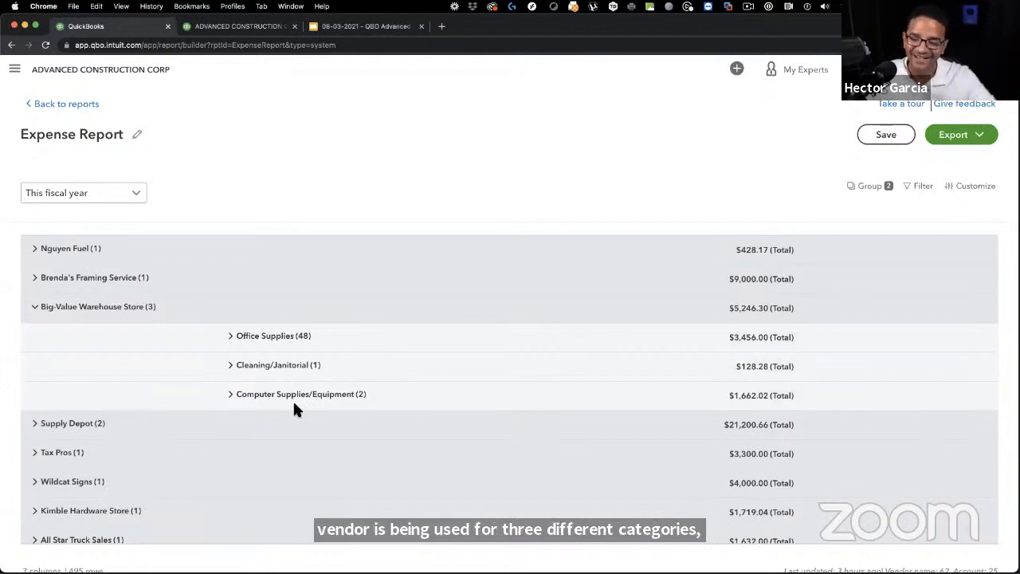
left_click(276, 336)
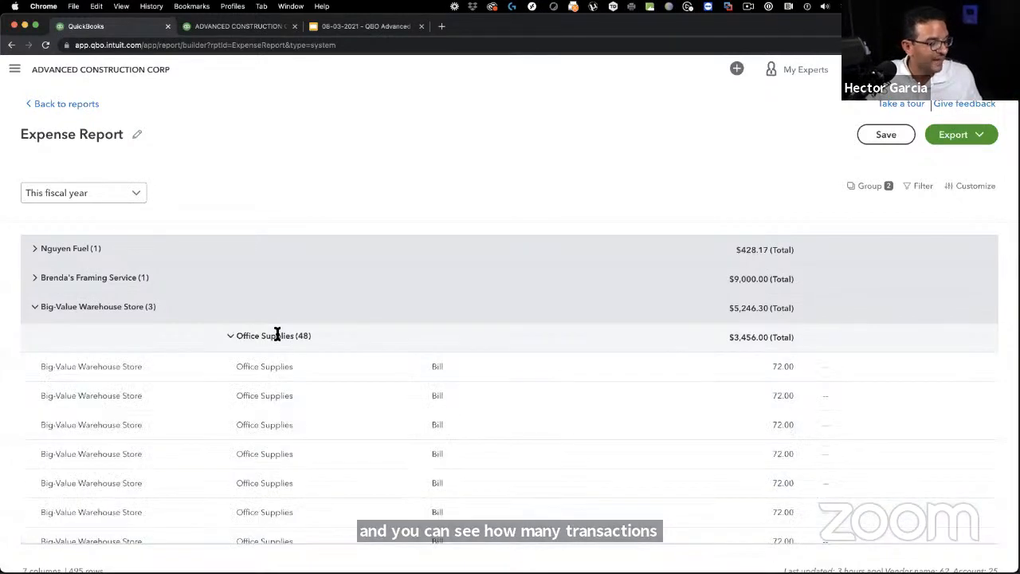
left_click(278, 335)
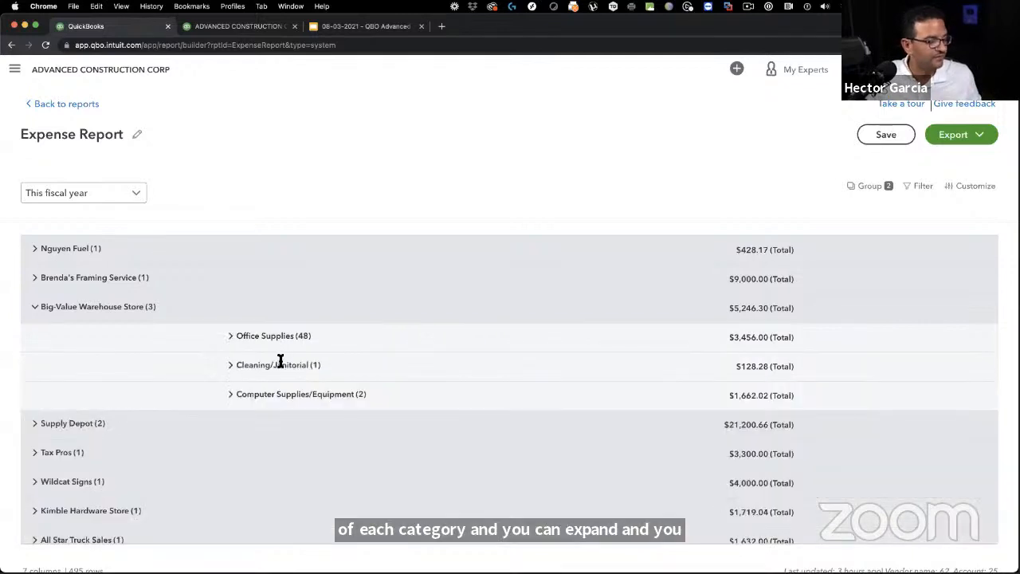
left_click(279, 364)
left_click(280, 364)
left_click(280, 395)
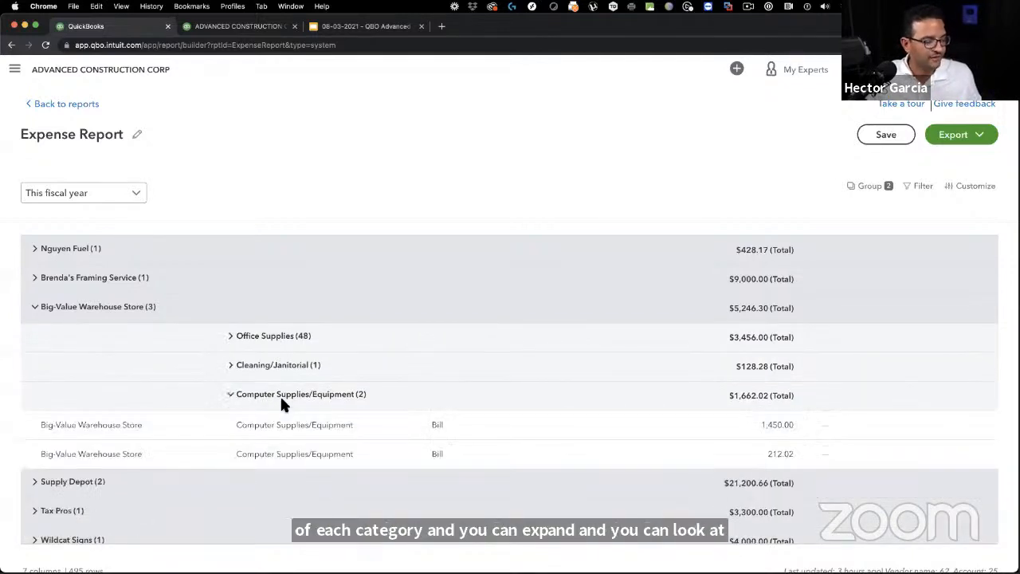
left_click(284, 394)
scroll(651, 369, "right", 5)
scroll(651, 362, "left", 5)
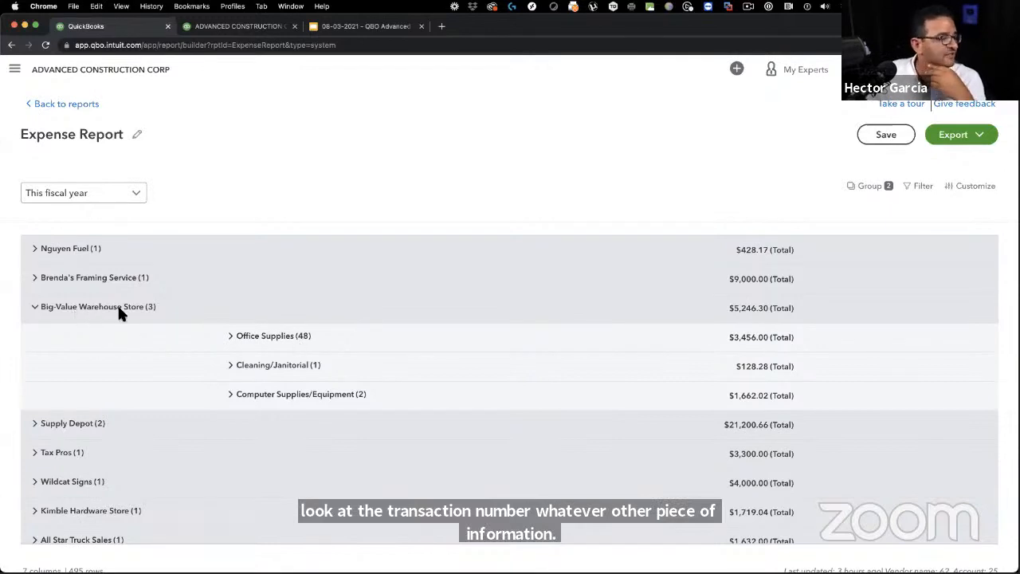
left_click(60, 306)
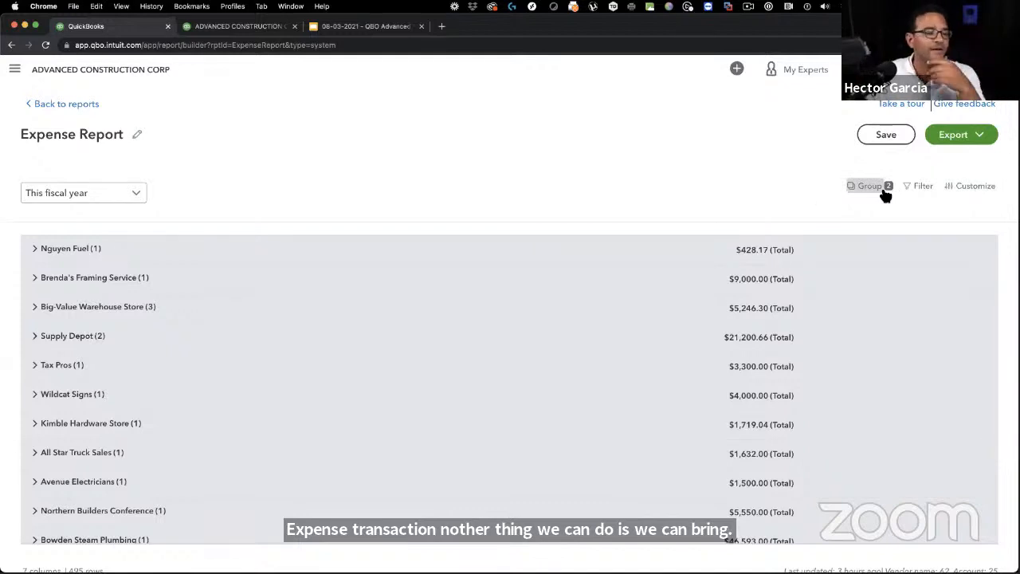
Step: Add the Class column from the full list of Expense columns and close the report customization settings
left_click(984, 191)
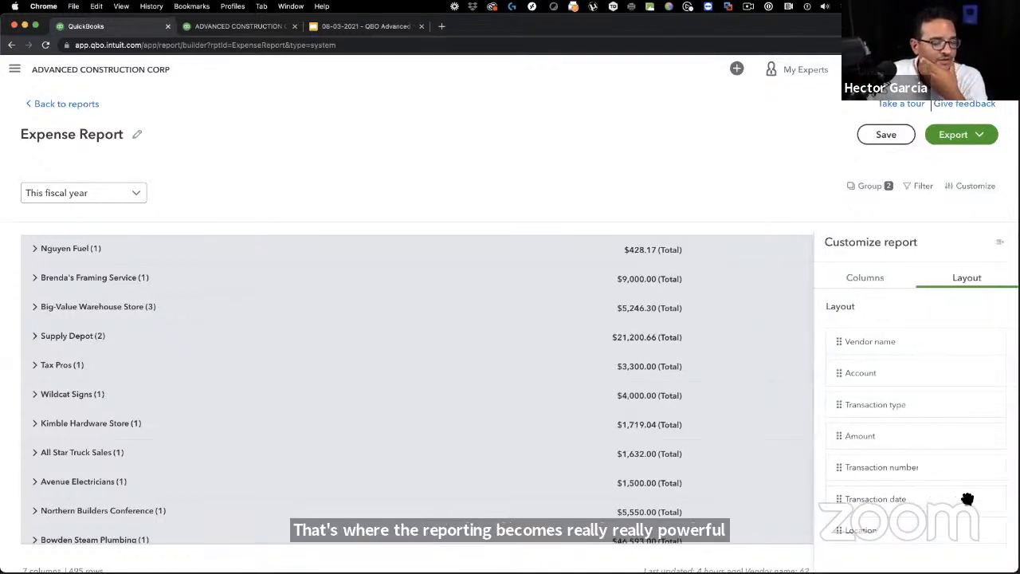
left_click(851, 279)
scroll(922, 483, "down", 10)
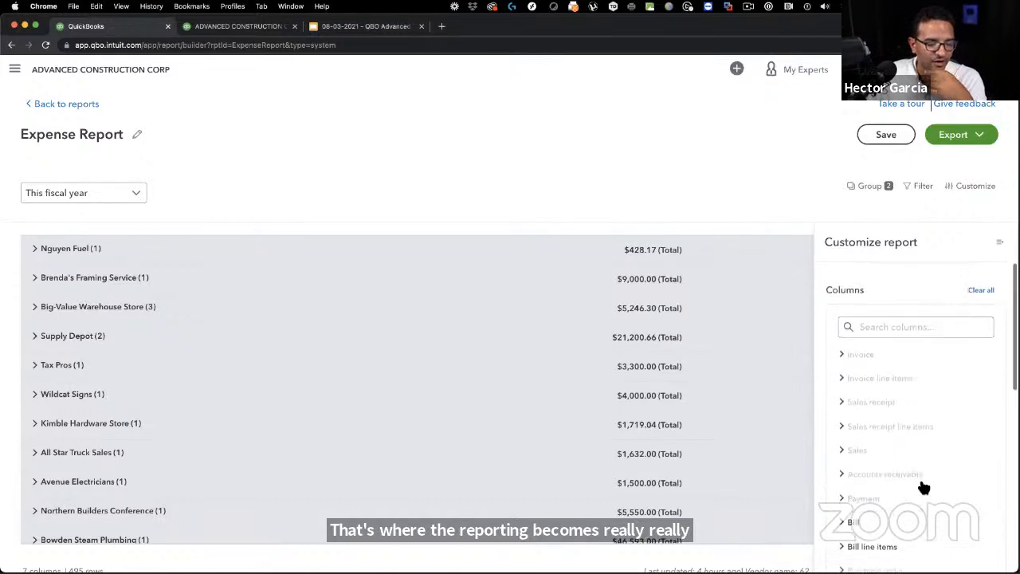
left_click(875, 378)
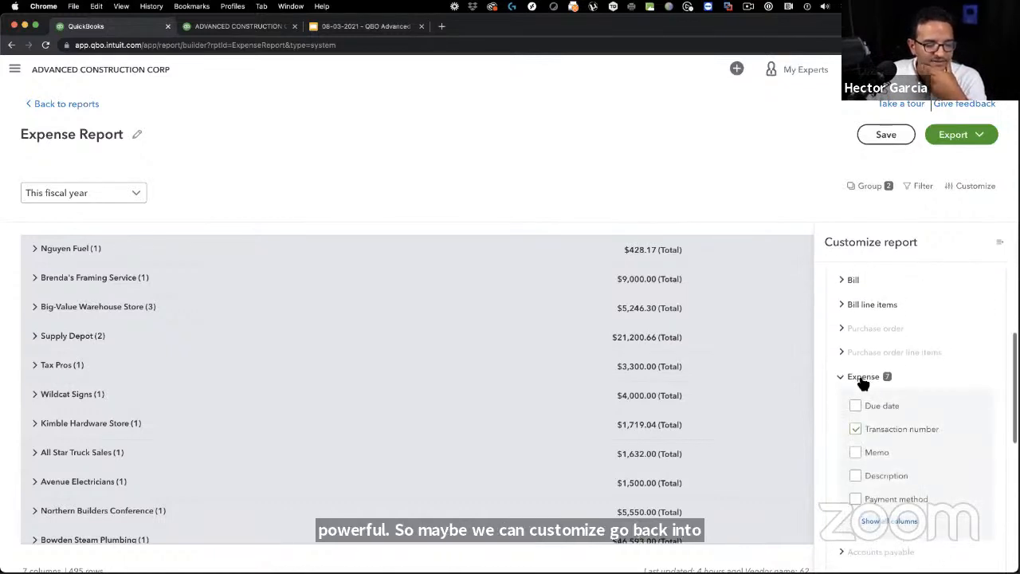
scroll(882, 446, "down", 1)
left_click(889, 465)
scroll(952, 451, "down", 5)
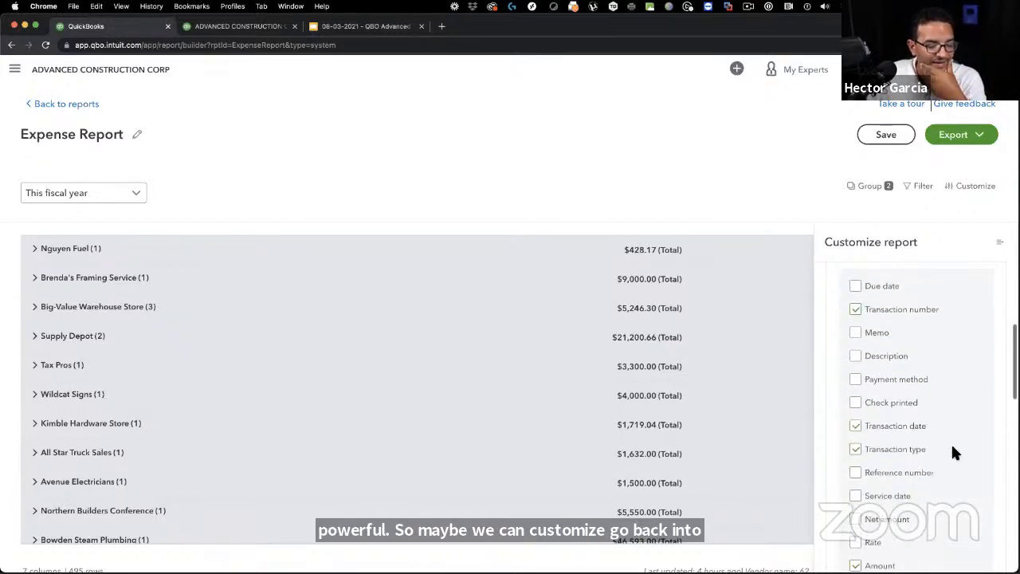
scroll(956, 454, "down", 5)
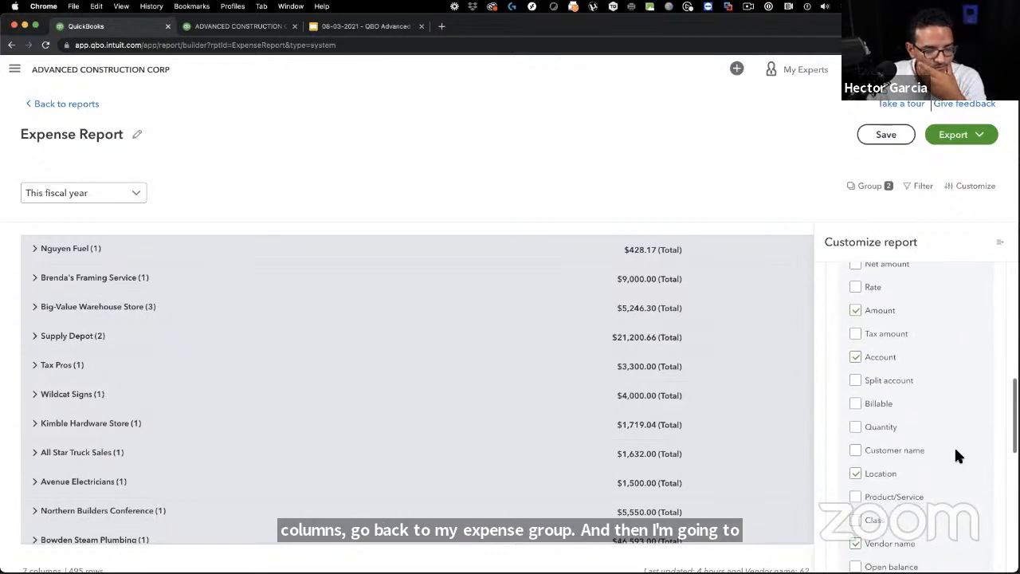
left_click(857, 386)
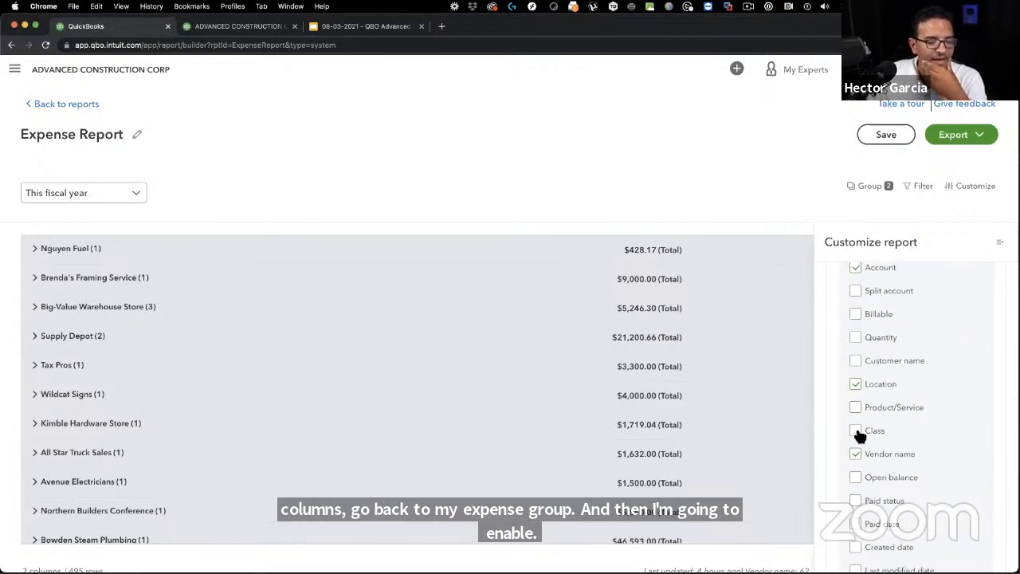
left_click(857, 431)
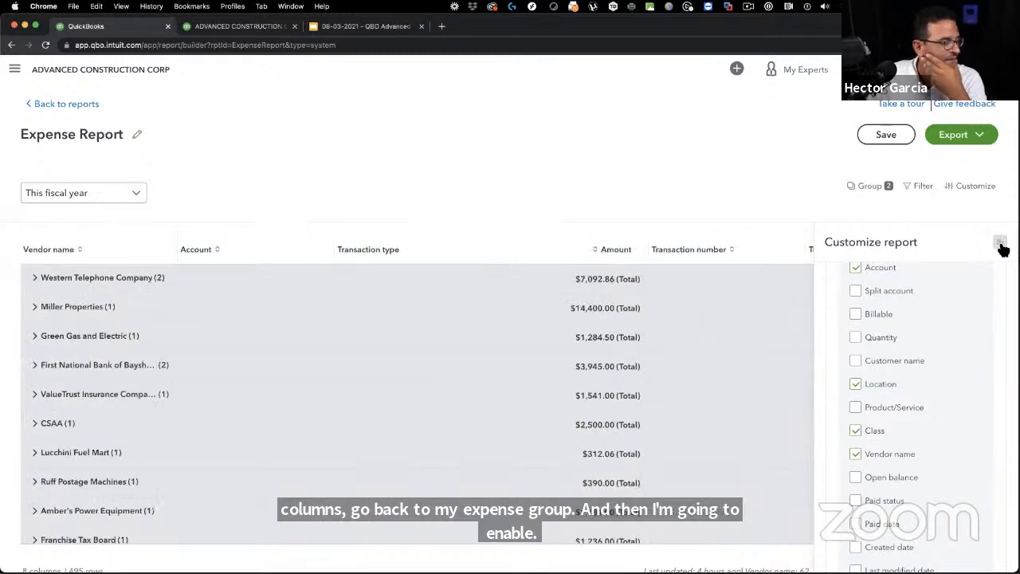
left_click(998, 243)
Step: Change the subgroup under Vendor name to Location, add Account as a second-level subgroup, and close the group settings
left_click(870, 187)
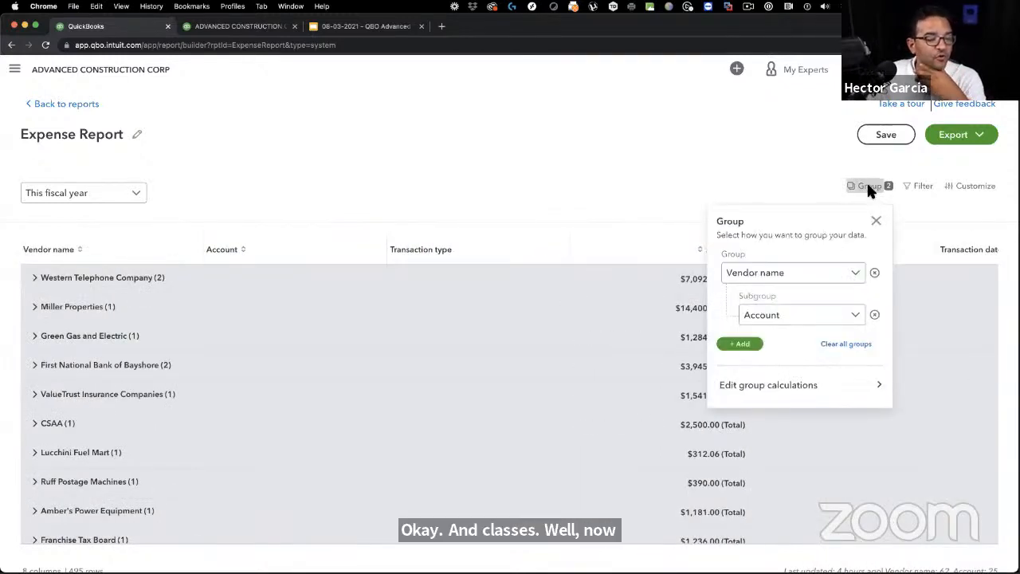
left_click(775, 315)
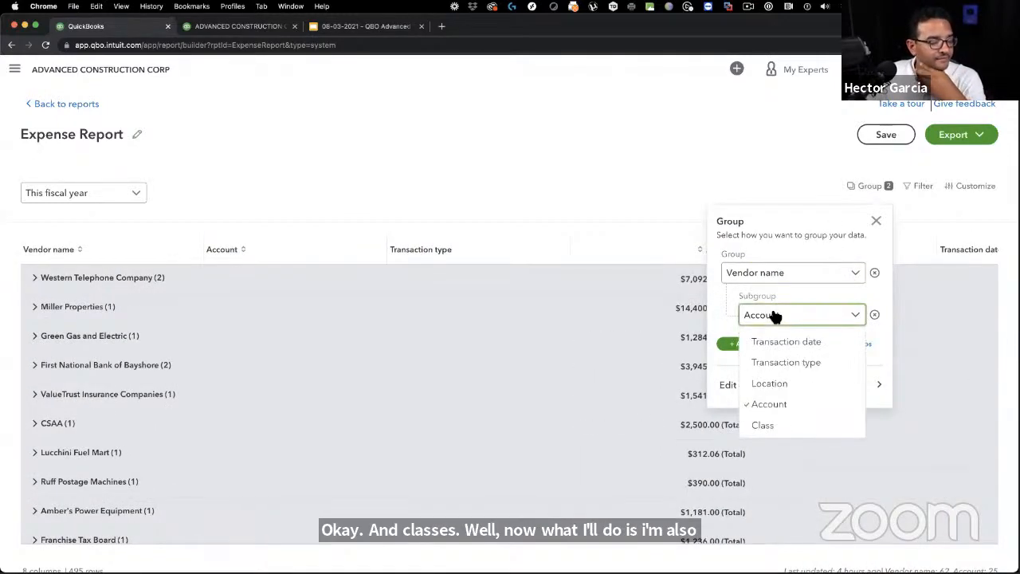
left_click(773, 385)
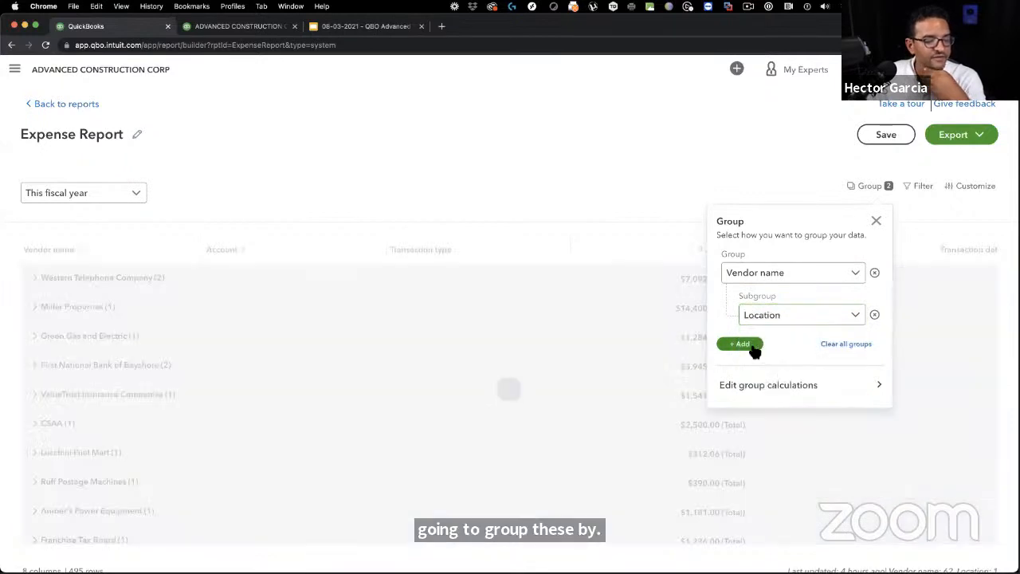
left_click(751, 348)
left_click(802, 358)
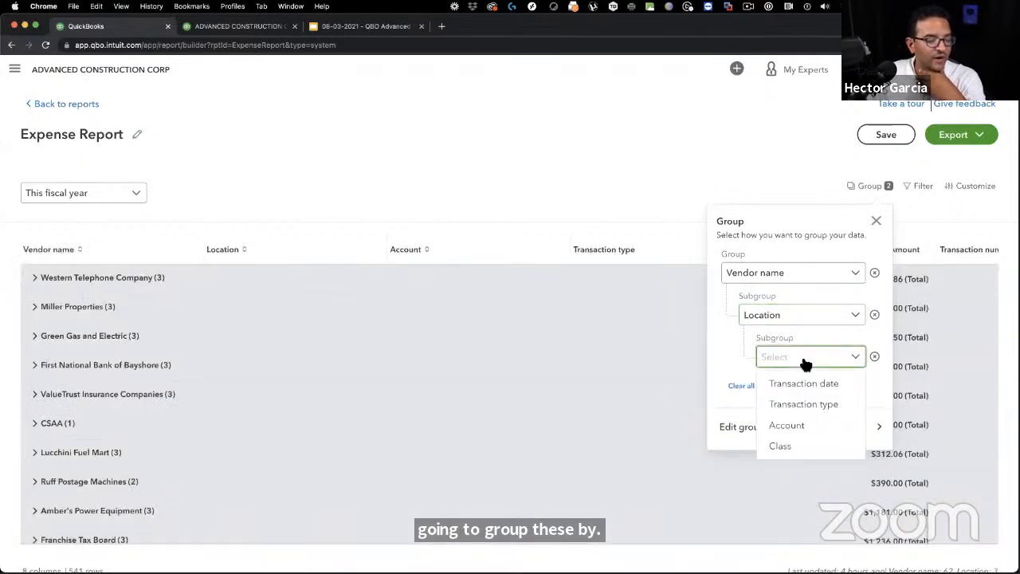
left_click(787, 427)
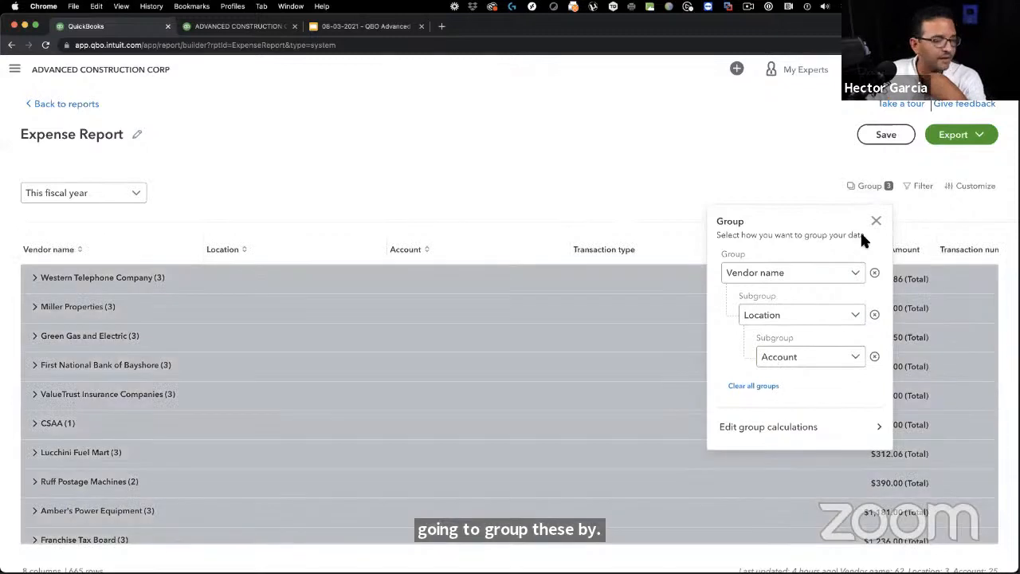
left_click(876, 221)
Step: Expand Miller Properties and its Palm Beach location to review the vendor's expenses by location and account
scroll(375, 318, "down", 2)
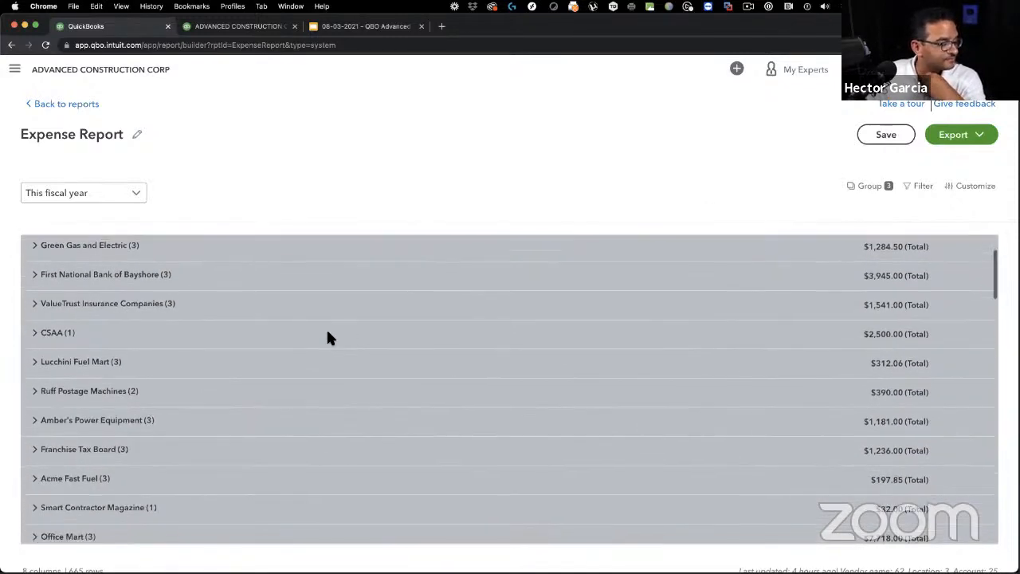
scroll(326, 335, "up", 3)
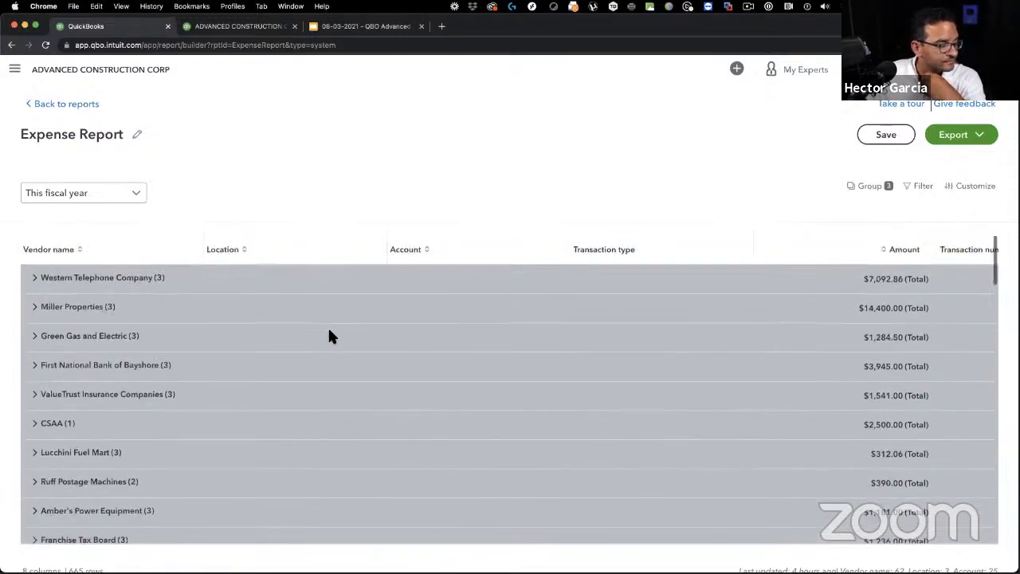
left_click(76, 309)
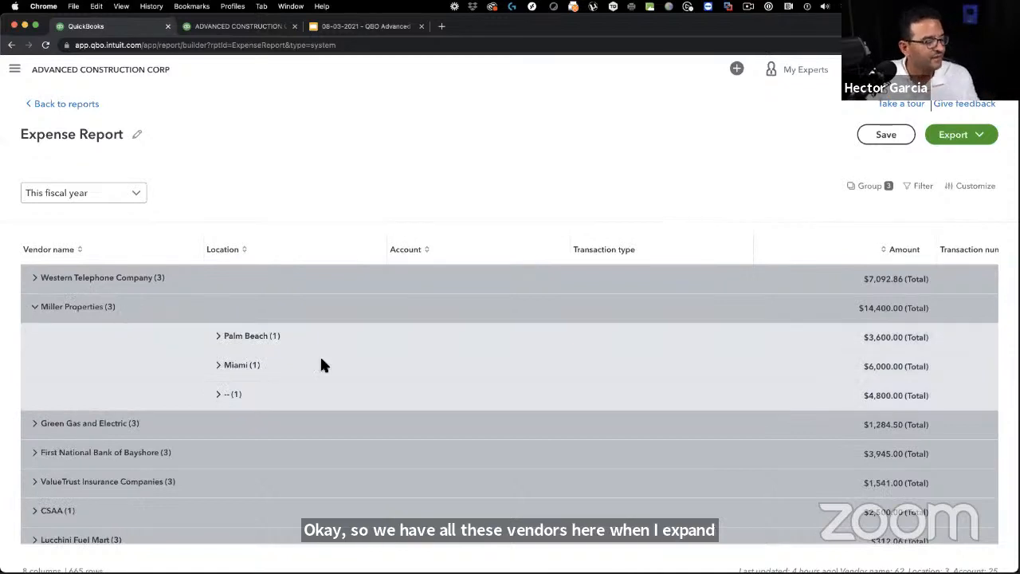
scroll(252, 335, "up", 1)
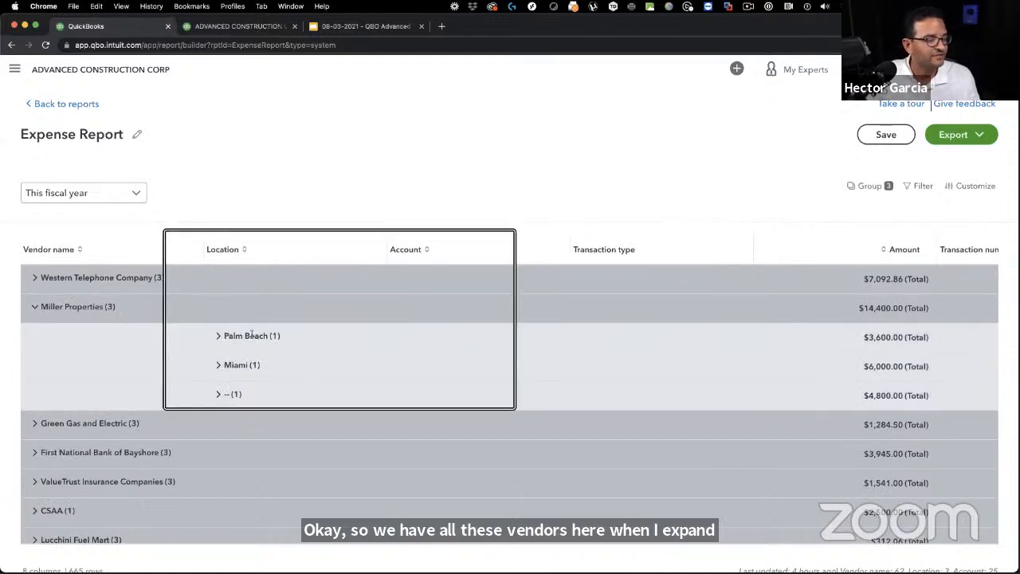
scroll(252, 335, "down", 1)
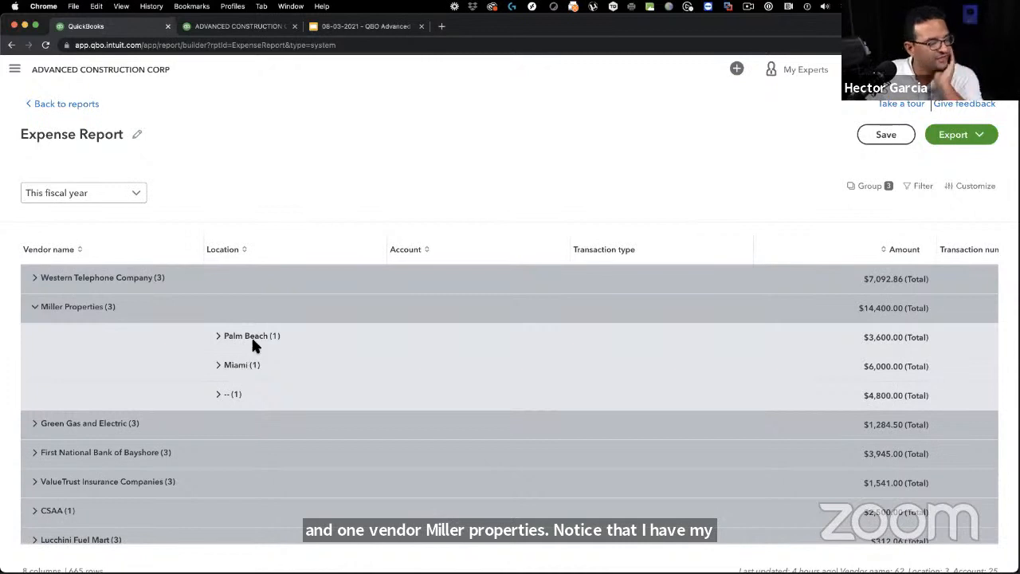
left_click(255, 338)
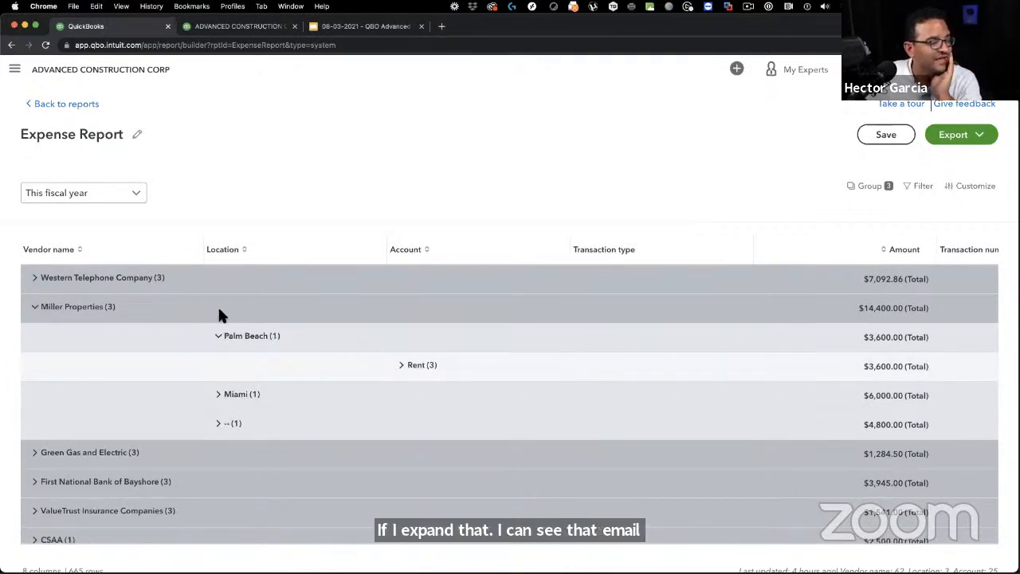
Step: Expand the Rent account under Miller Properties' Palm Beach location to inspect its bills, and collapse the location again
left_click(412, 365)
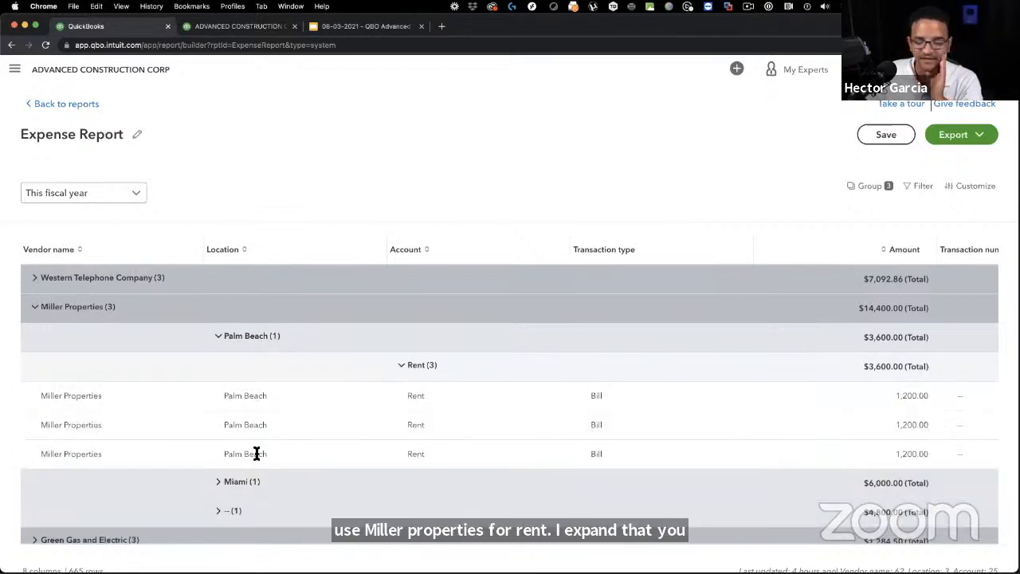
left_click(412, 365)
left_click(249, 335)
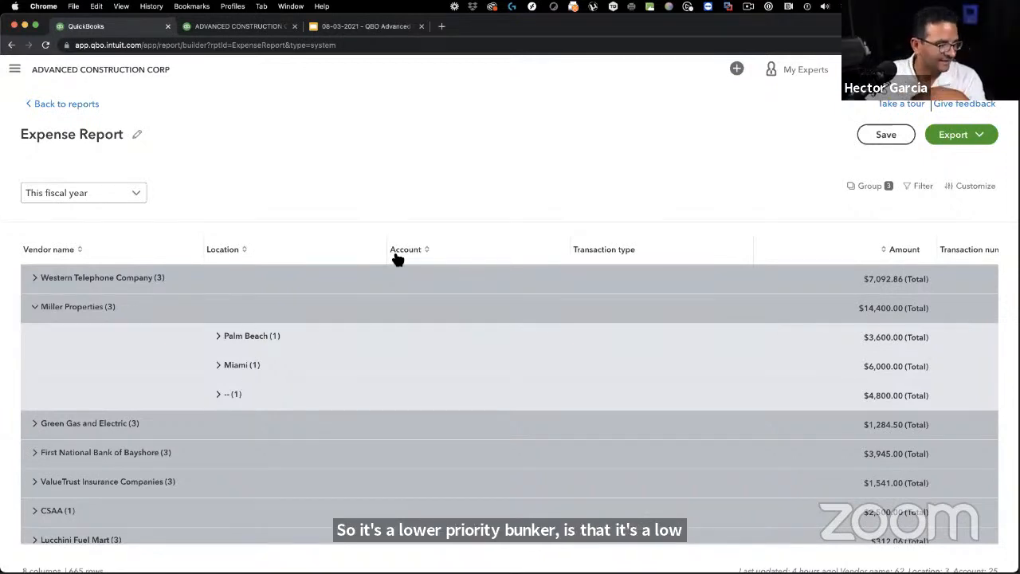
Step: Clear all existing groups, group the report by Location with Class as the subgroup, and close the group settings
left_click(864, 188)
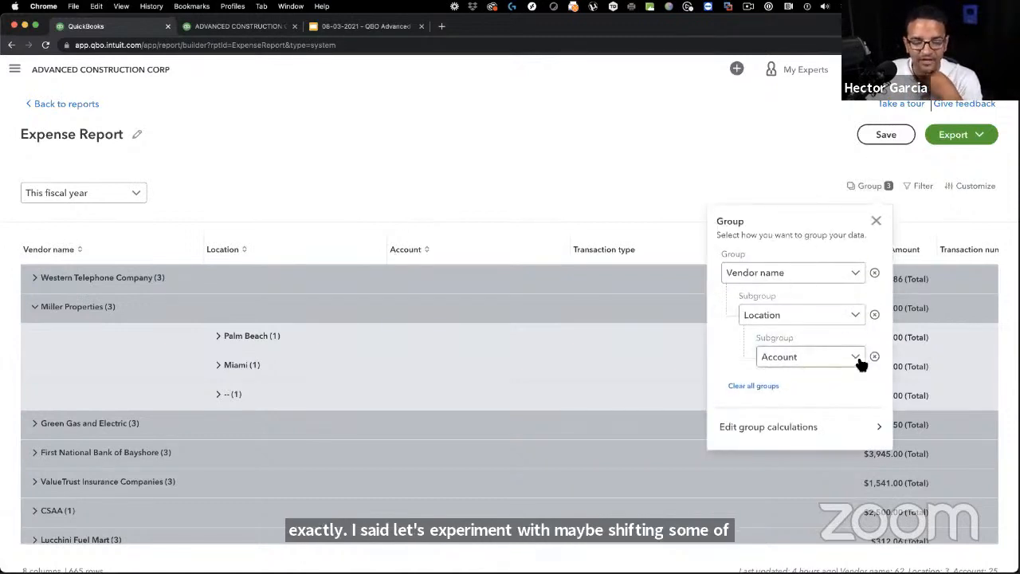
left_click(774, 386)
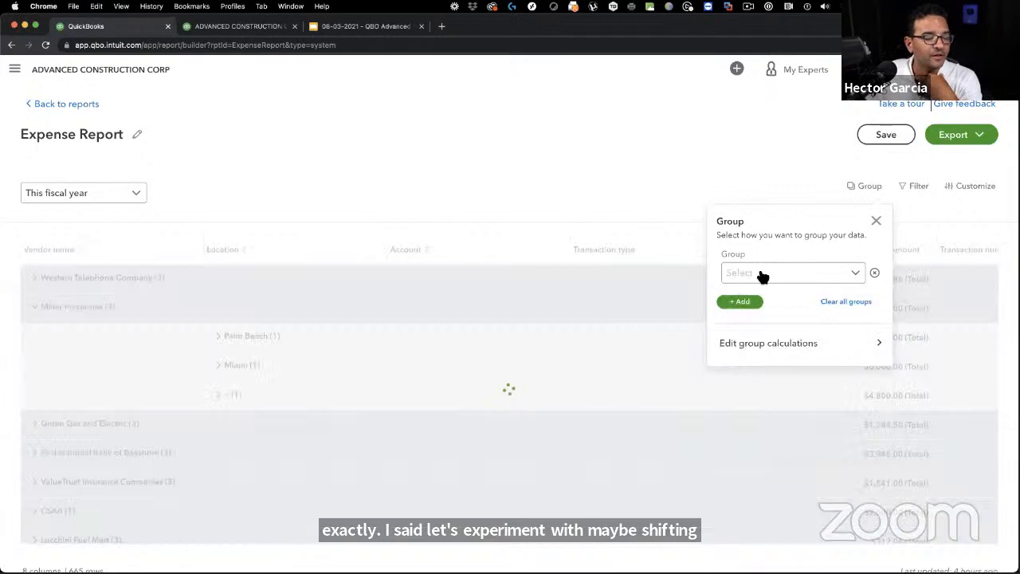
left_click(757, 272)
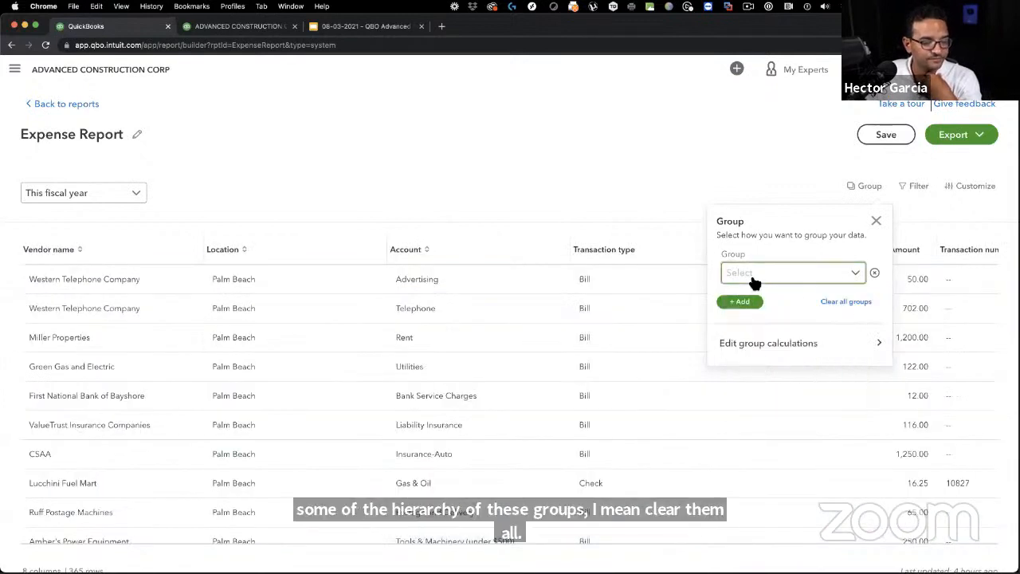
left_click(757, 275)
left_click(757, 362)
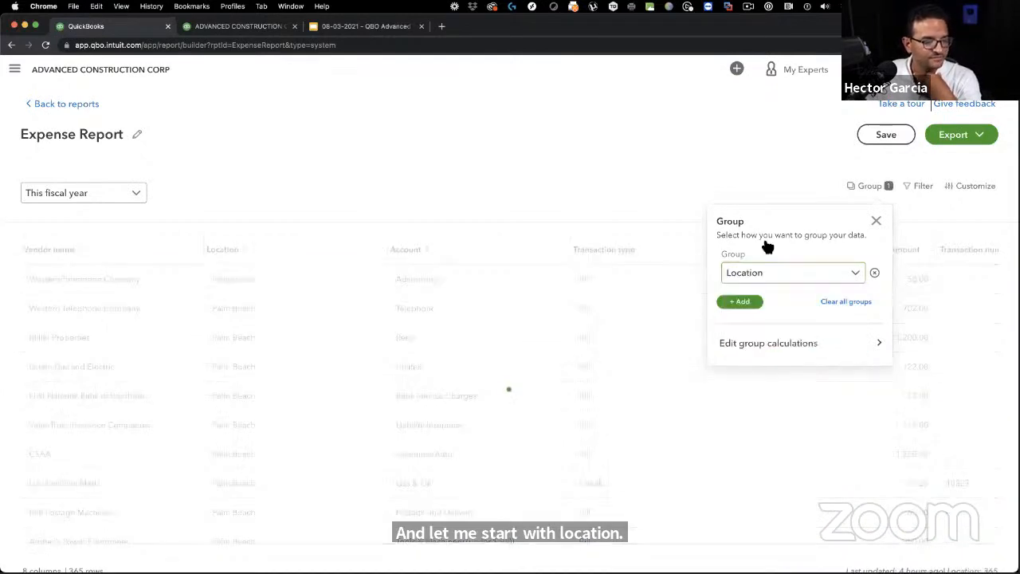
left_click(749, 302)
left_click(757, 316)
left_click(777, 425)
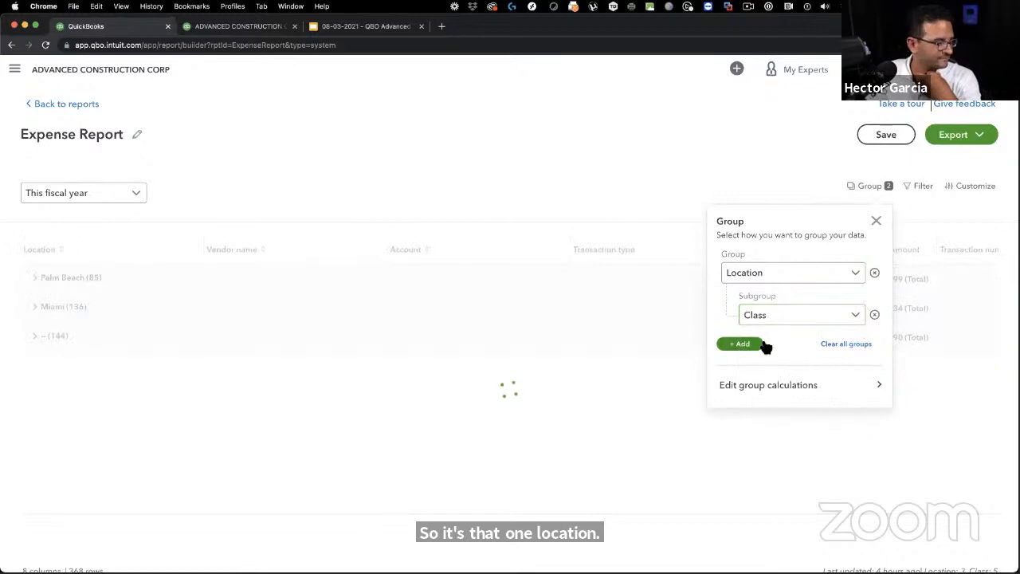
left_click(876, 221)
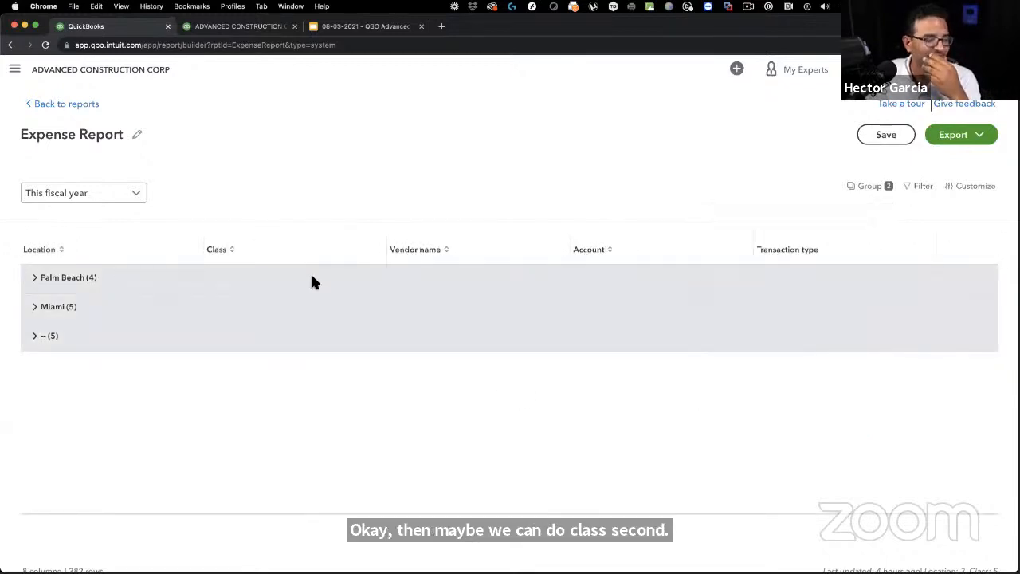
Step: Expand the Palm Beach location to review its classes, briefly opening and collapsing Overhead Costs
left_click(35, 278)
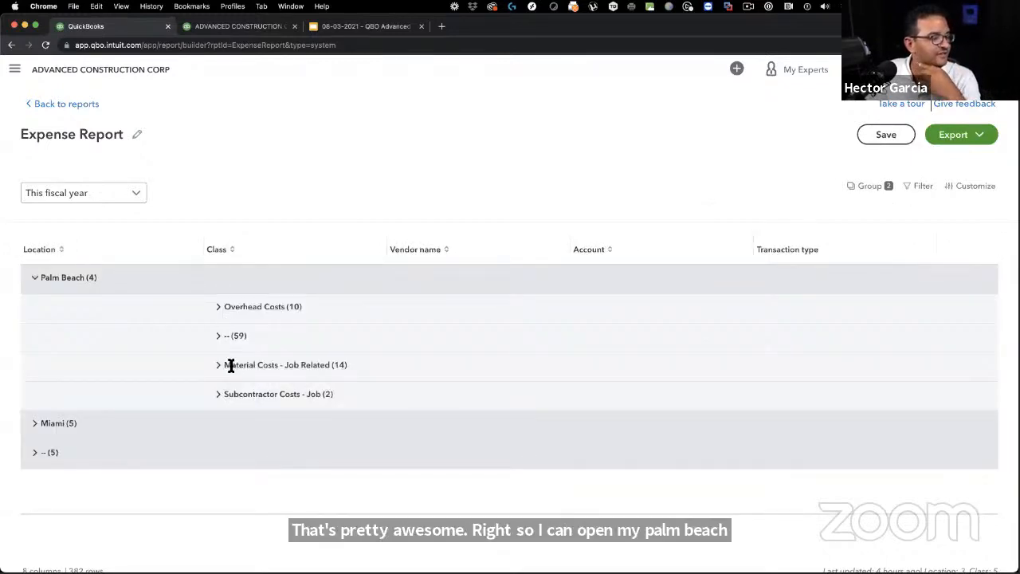
left_click(217, 306)
left_click(217, 306)
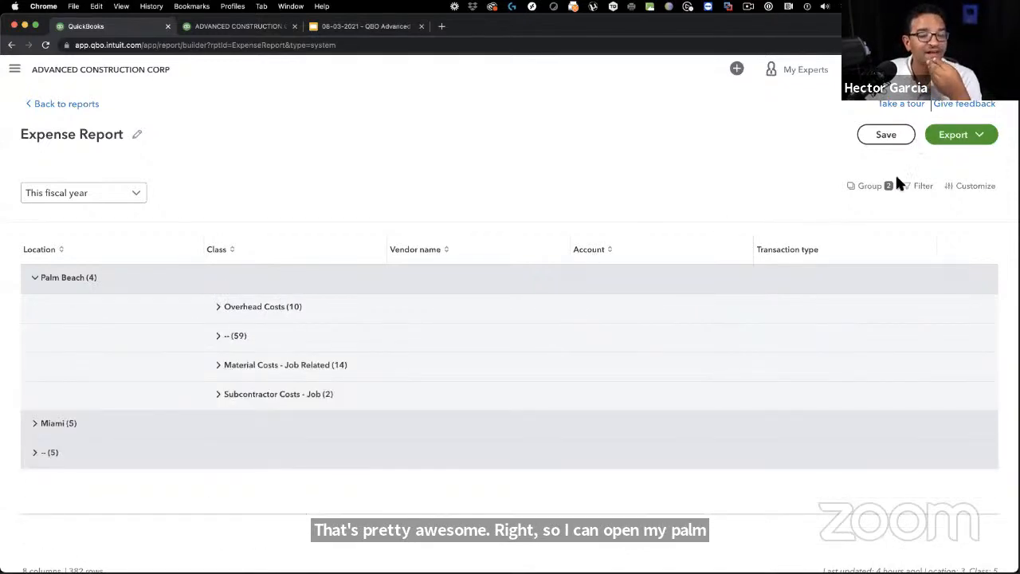
Step: Add Account as a subgroup beneath Class and close the group settings
left_click(872, 187)
left_click(745, 343)
left_click(793, 357)
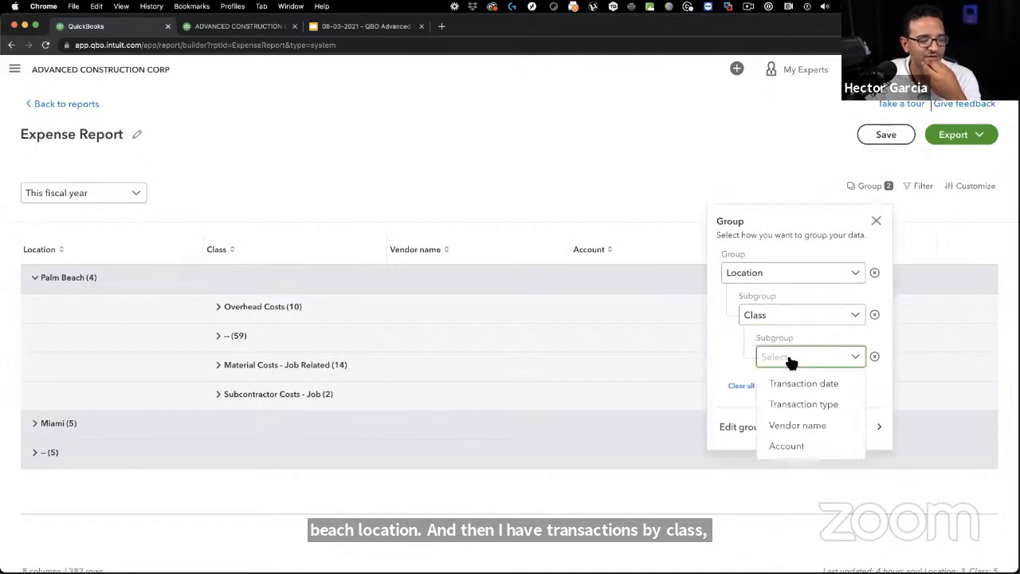
left_click(807, 450)
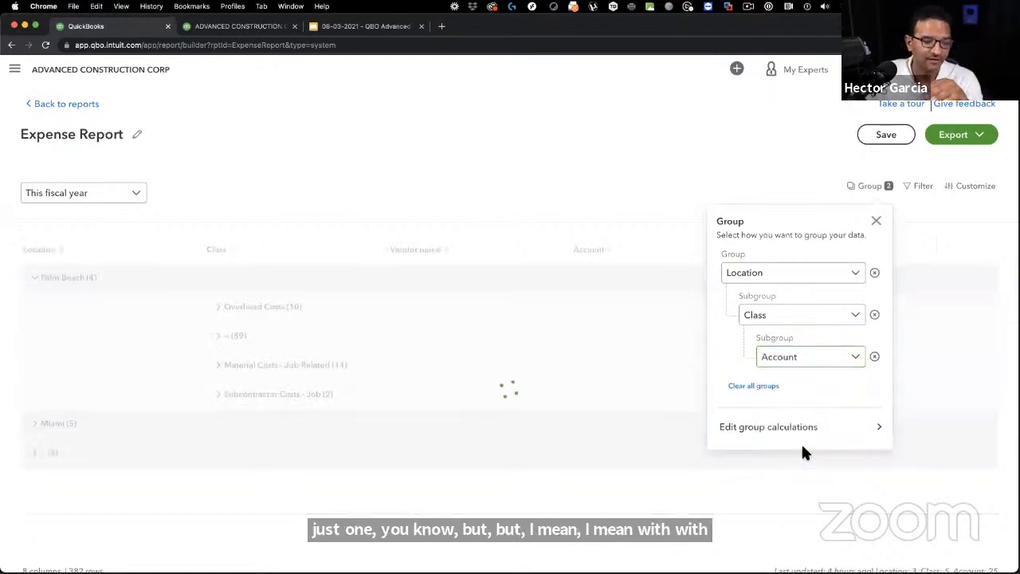
left_click(876, 221)
Step: Narrow the Location column and expand Overhead Costs and Postage and Delivery under Palm Beach to review the amounts
left_click(36, 278)
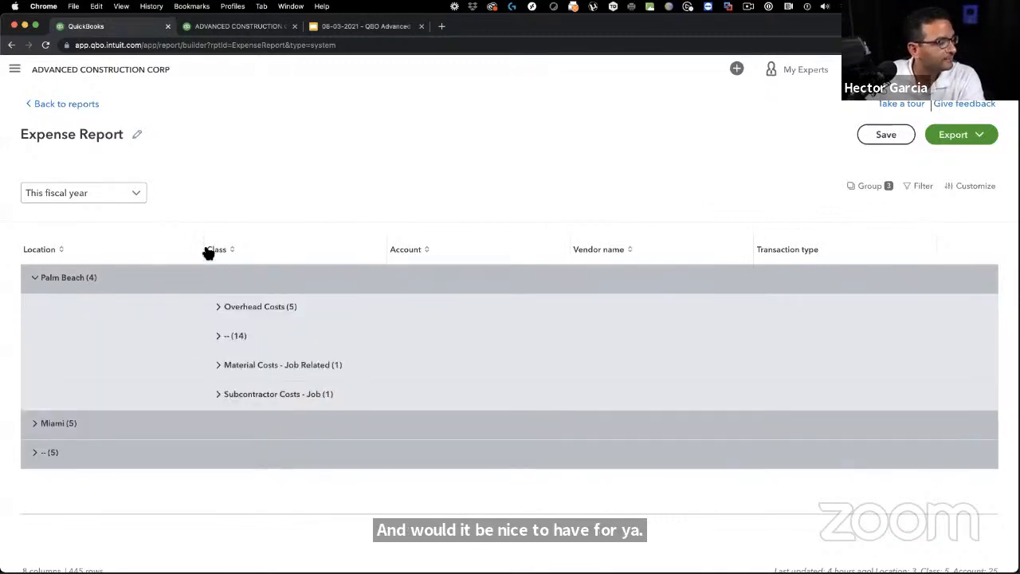
left_click_drag(204, 244, 122, 255)
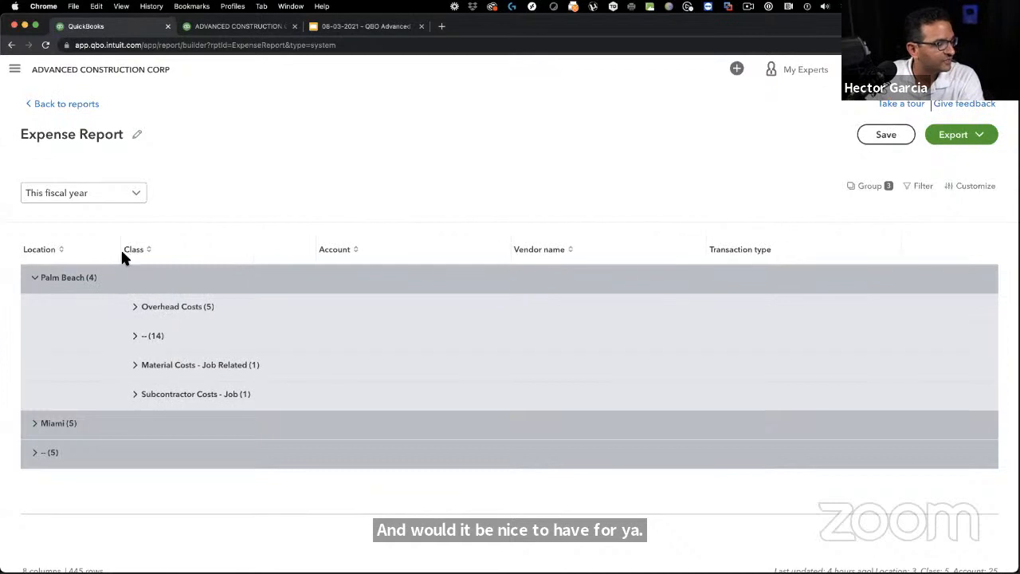
left_click(136, 307)
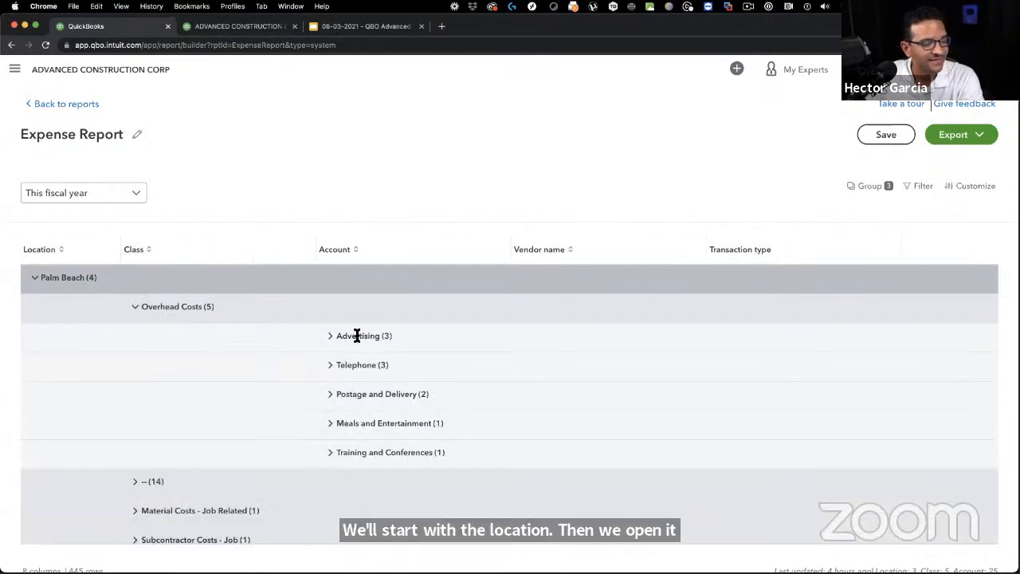
left_click(331, 395)
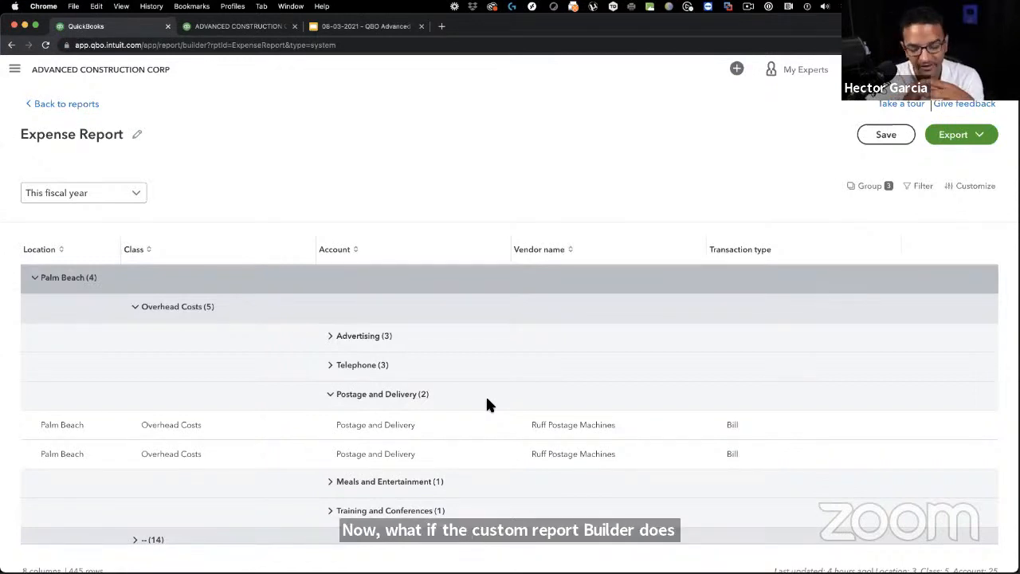
scroll(487, 398, "right", 5)
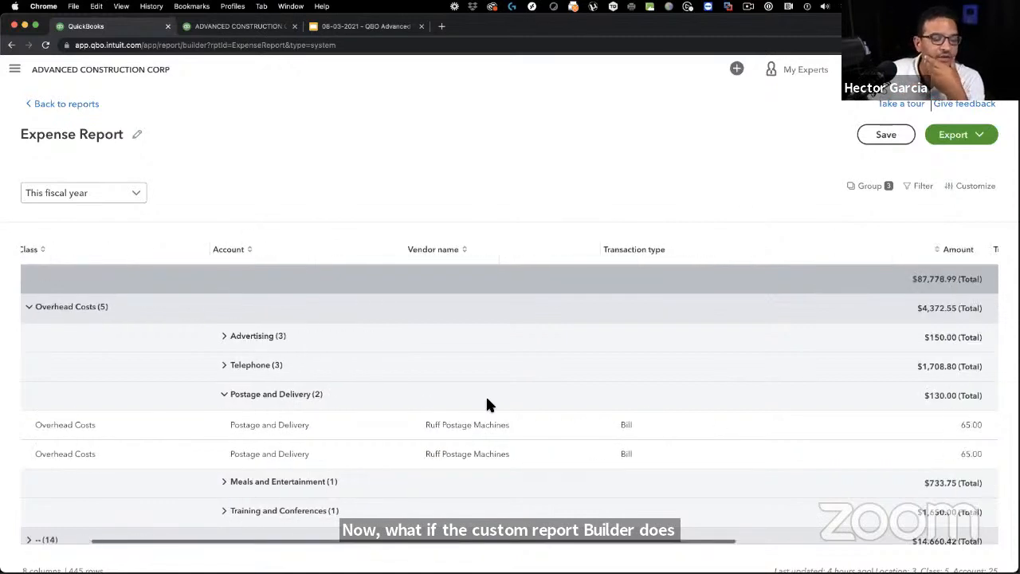
scroll(510, 399, "left", 5)
Step: Export the Expense Report to Excel and open the exported workbook in a repositioned, enlarged window
left_click(979, 135)
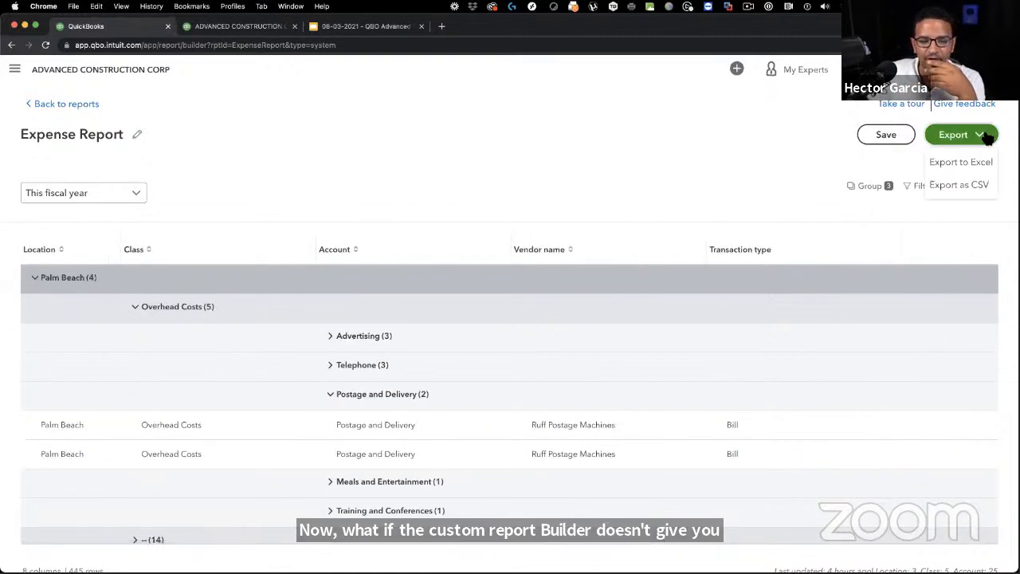
left_click(956, 164)
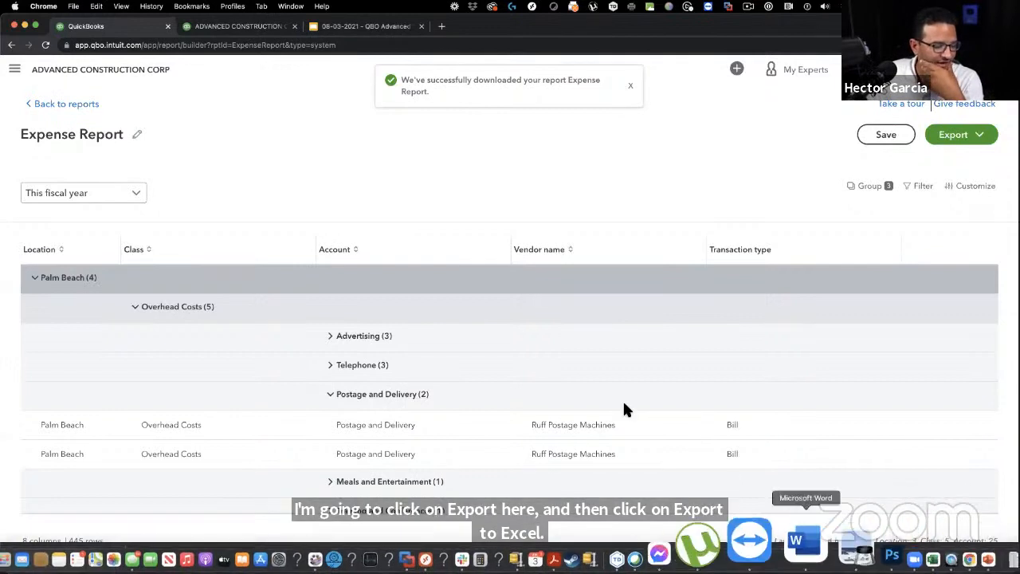
left_click(70, 557)
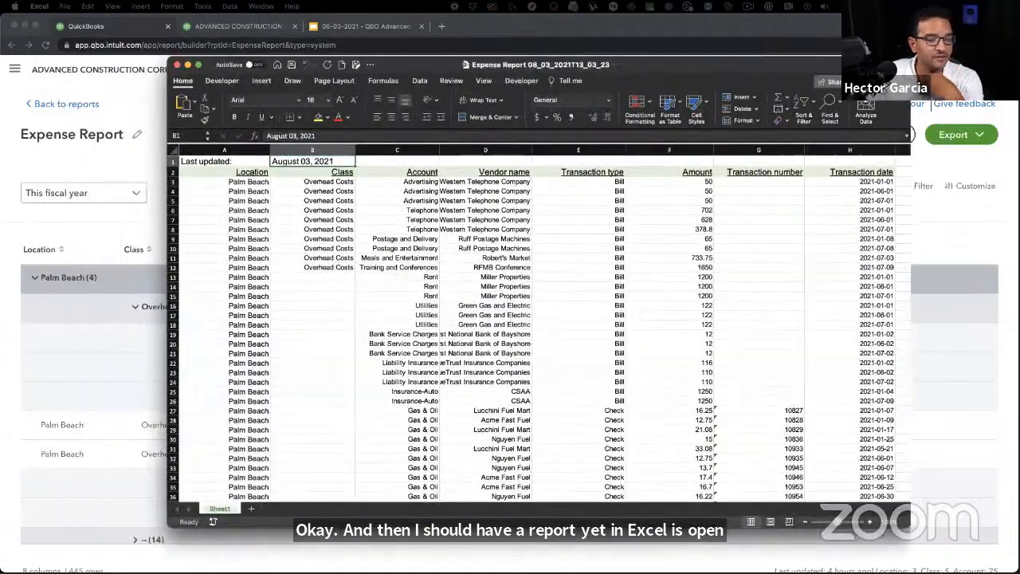
left_click_drag(595, 61, 500, 13)
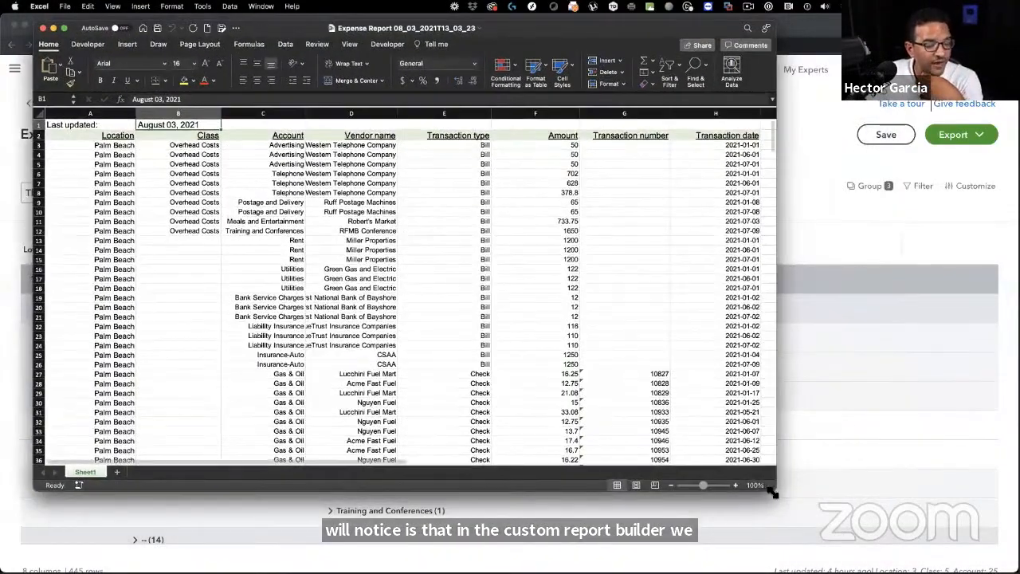
left_click_drag(782, 491, 940, 555)
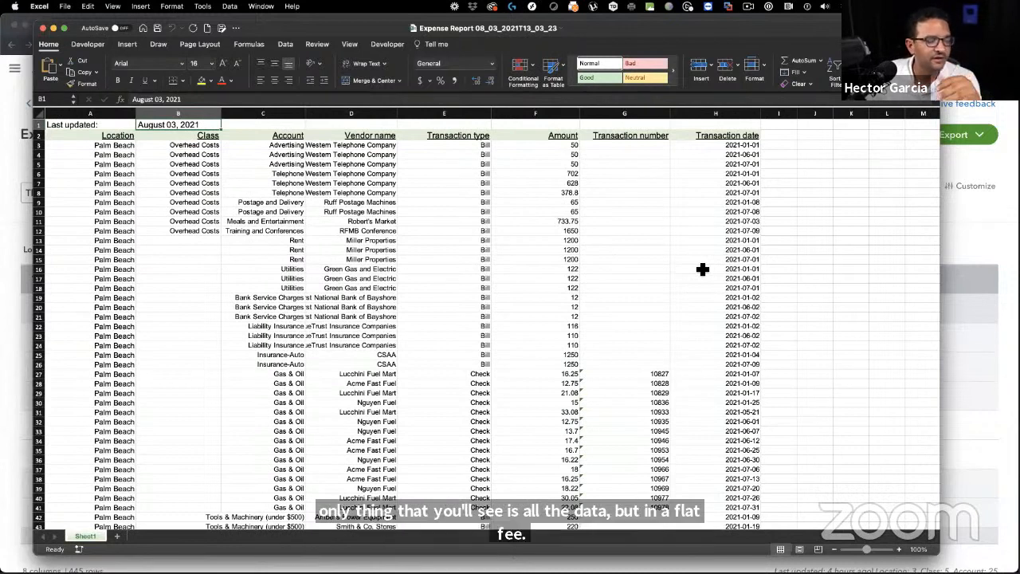
Step: Move the "Last updated" label and its date from row 1 to cell I2, beside the table headers
left_click(37, 125)
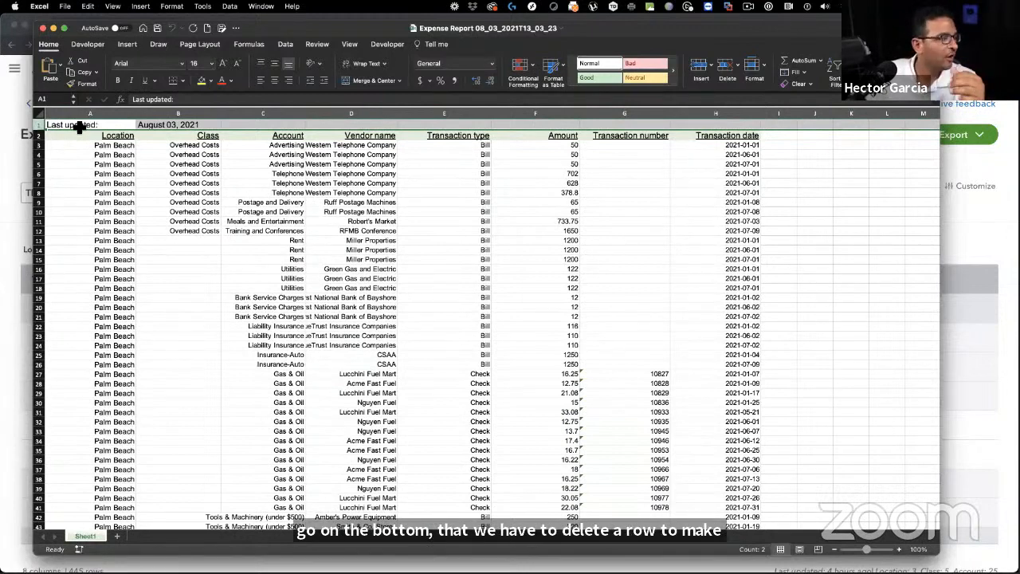
right_click(159, 129)
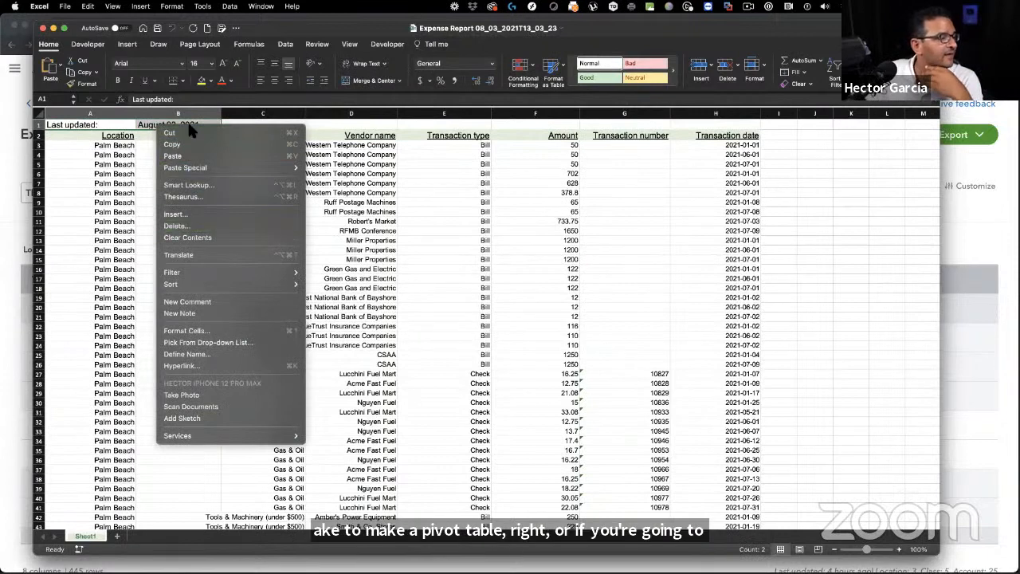
left_click(205, 130)
right_click(785, 140)
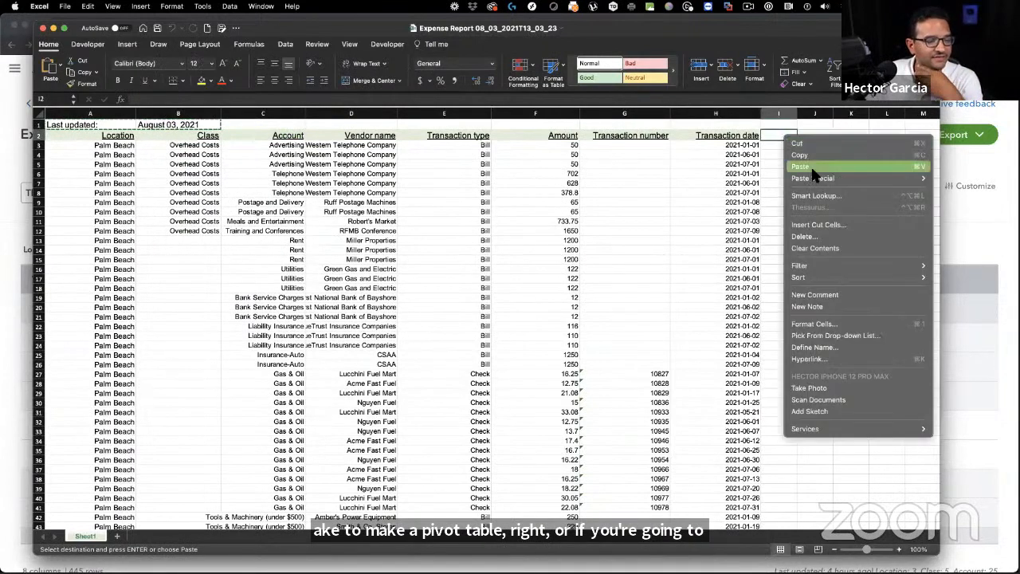
left_click(811, 162)
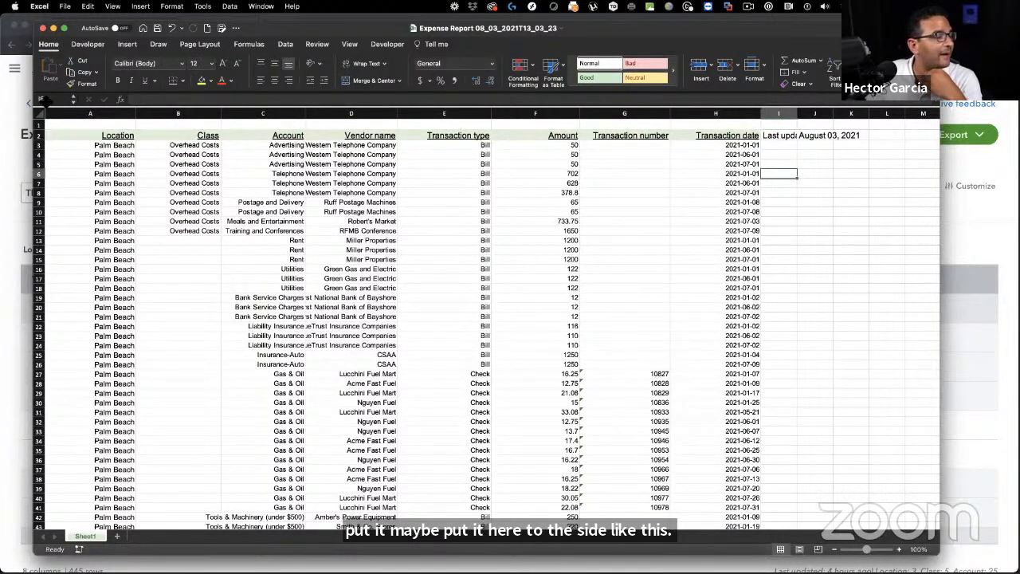
Step: Delete the empty first row so the column headers start in row 1
right_click(38, 125)
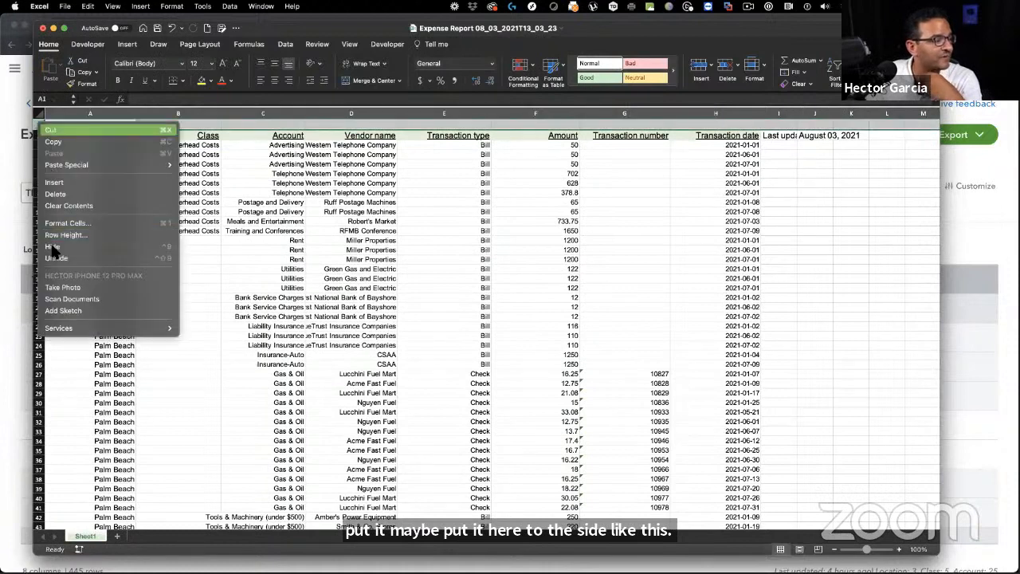
left_click(56, 194)
left_click(408, 200)
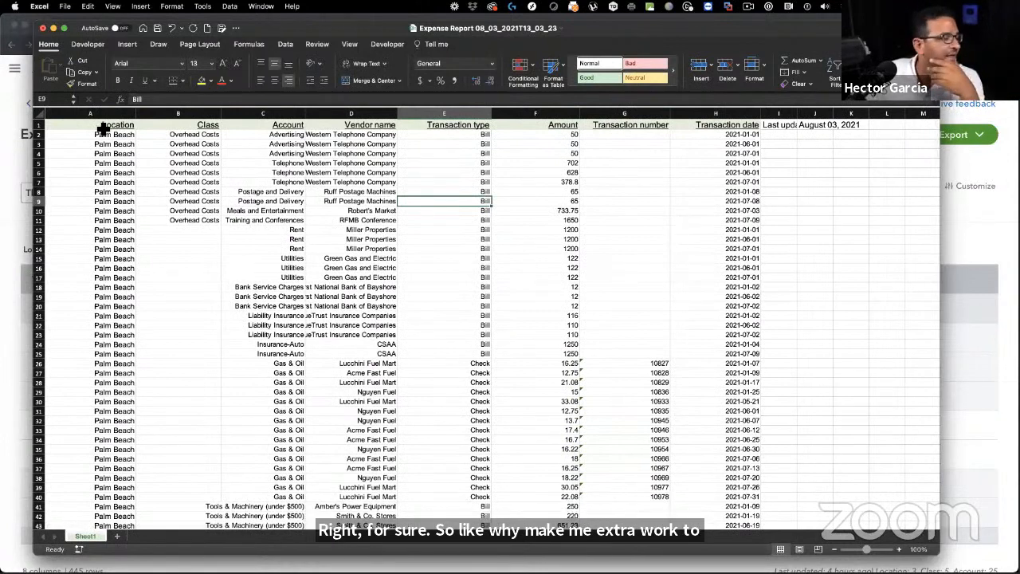
Step: Create a PivotTable from columns A through H of Sheet1 on a new worksheet
left_click_drag(76, 114, 715, 116)
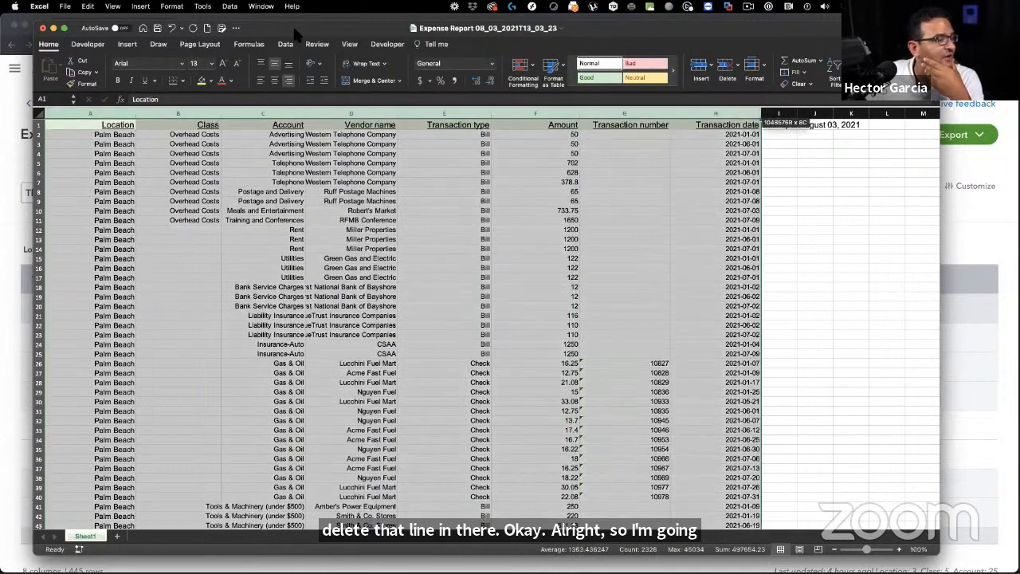
left_click(127, 44)
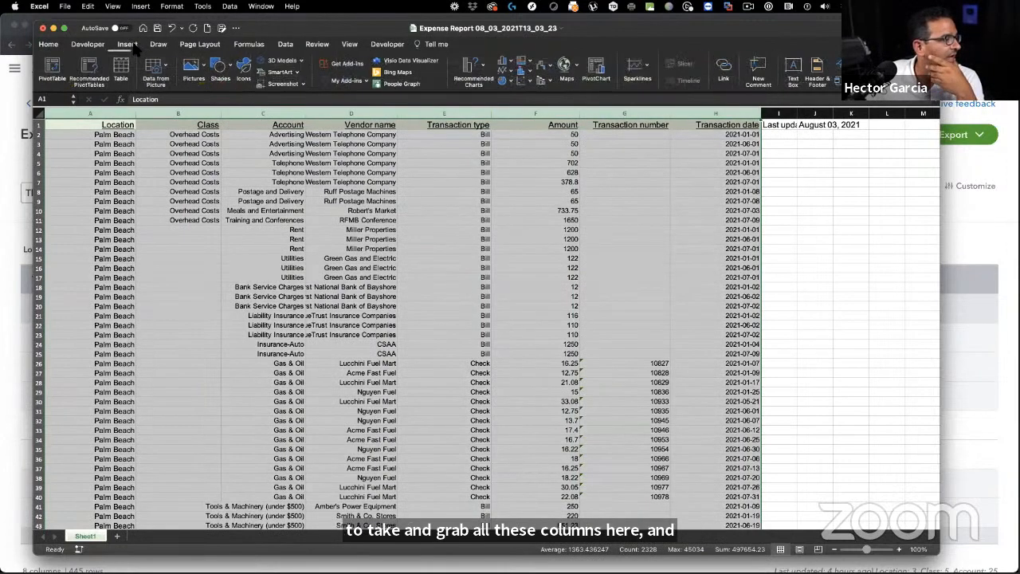
left_click(55, 70)
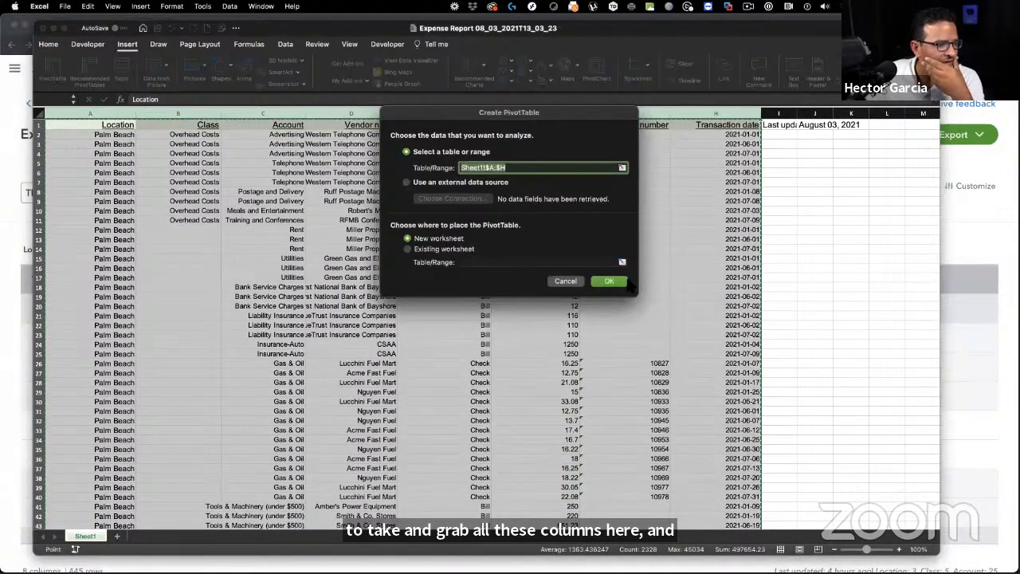
left_click(609, 280)
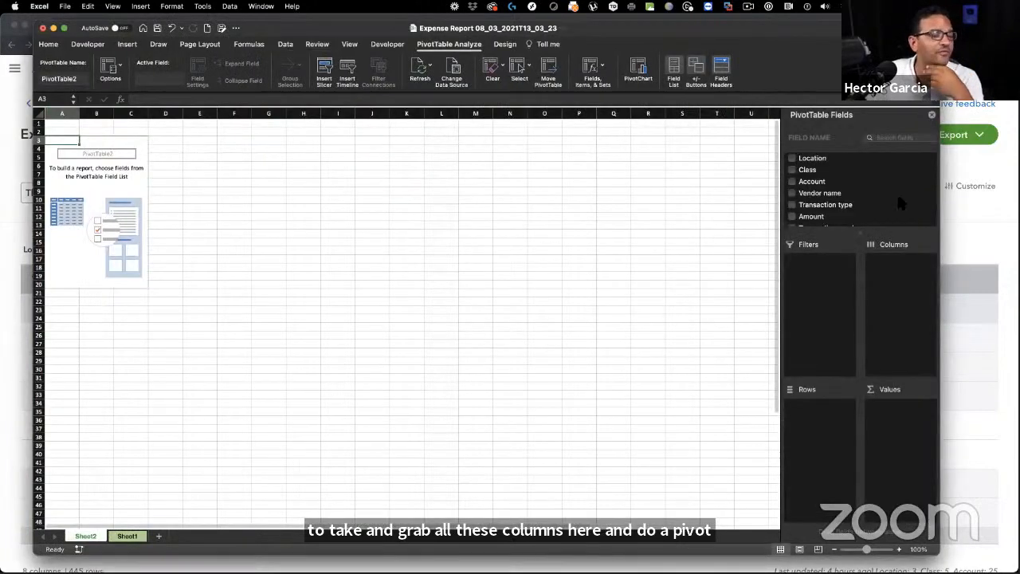
Step: Place Transaction number and Vendor name in the PivotTable rows and add Amount to the values
scroll(836, 205, "down", 2)
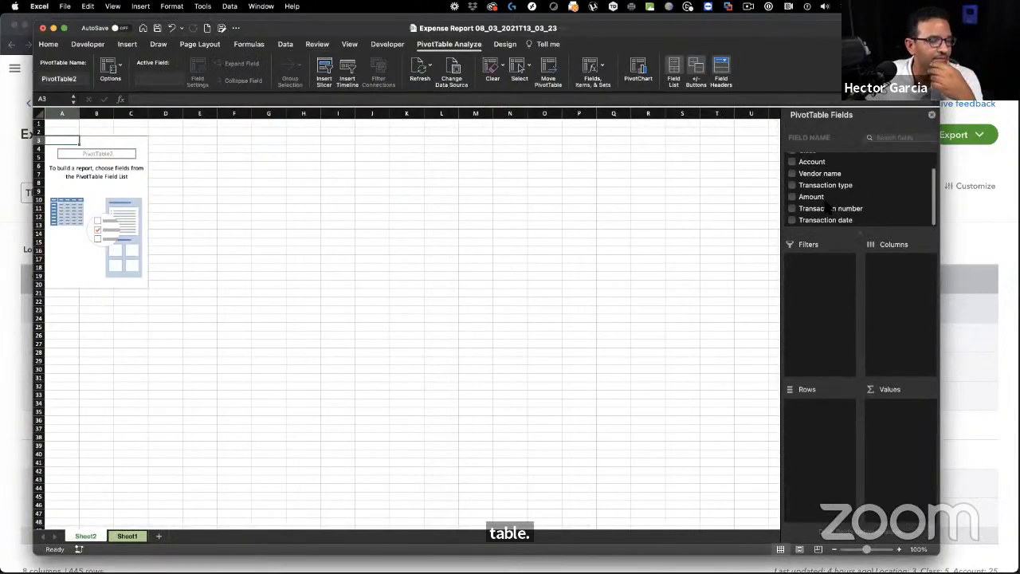
left_click_drag(829, 250, 817, 407)
left_click_drag(825, 174, 826, 441)
left_click_drag(822, 175, 816, 422)
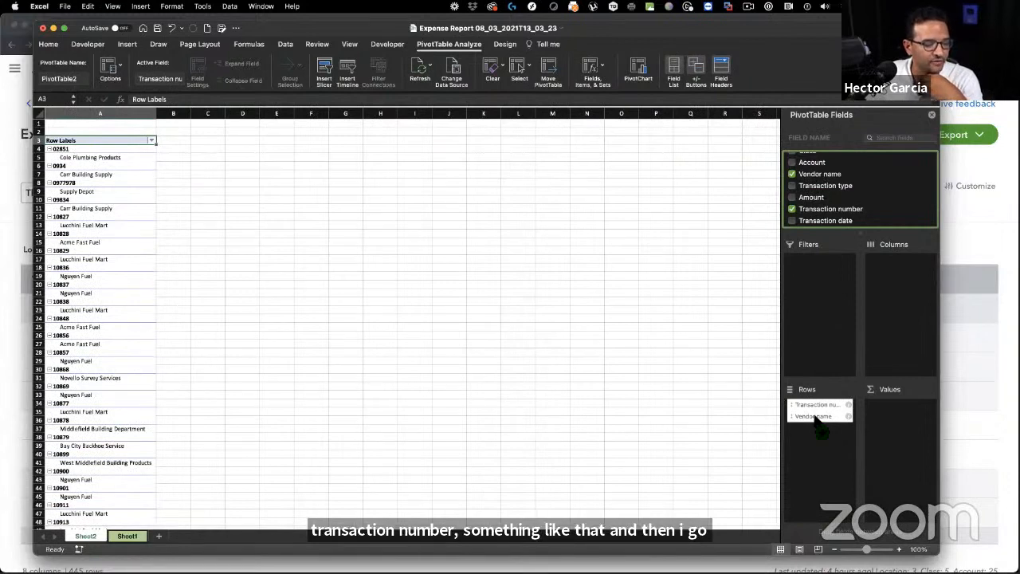
left_click_drag(811, 198, 904, 407)
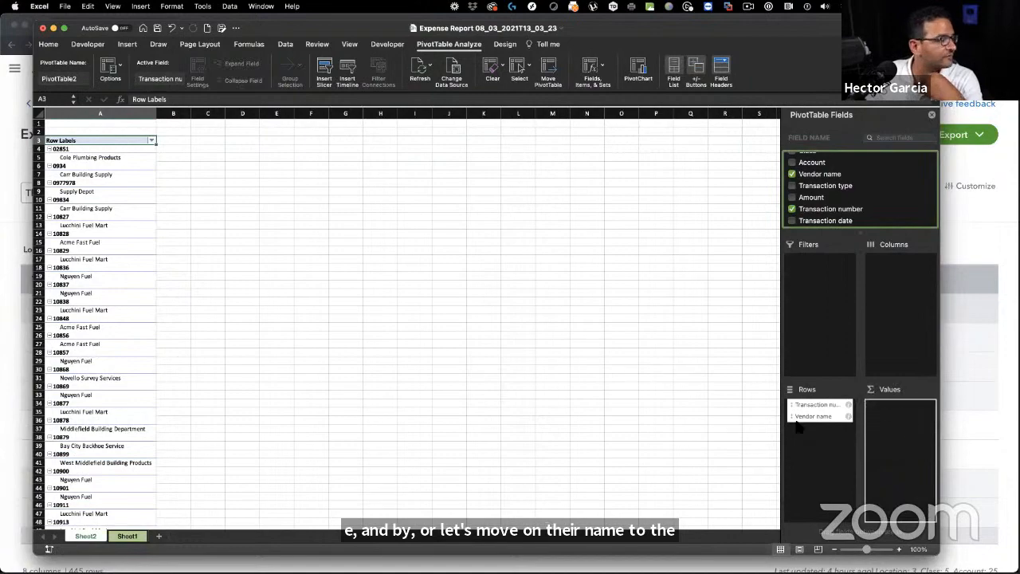
Step: Review the vendor amounts by transaction number in the PivotTable and close the Expense Report workbook
scroll(139, 277, "down", 3)
scroll(137, 274, "down", 10)
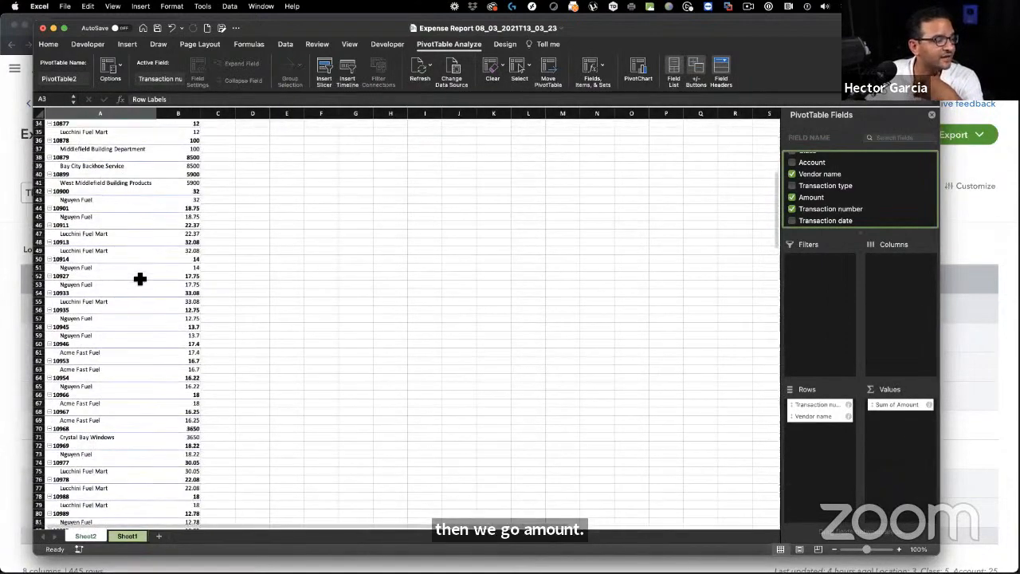
scroll(134, 268, "up", 10)
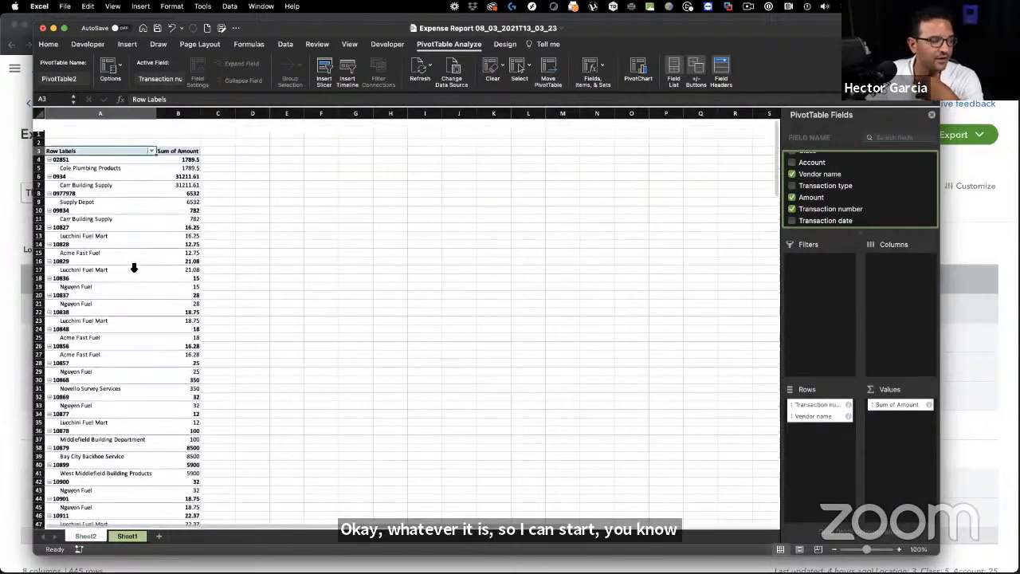
left_click(43, 27)
left_click(495, 334)
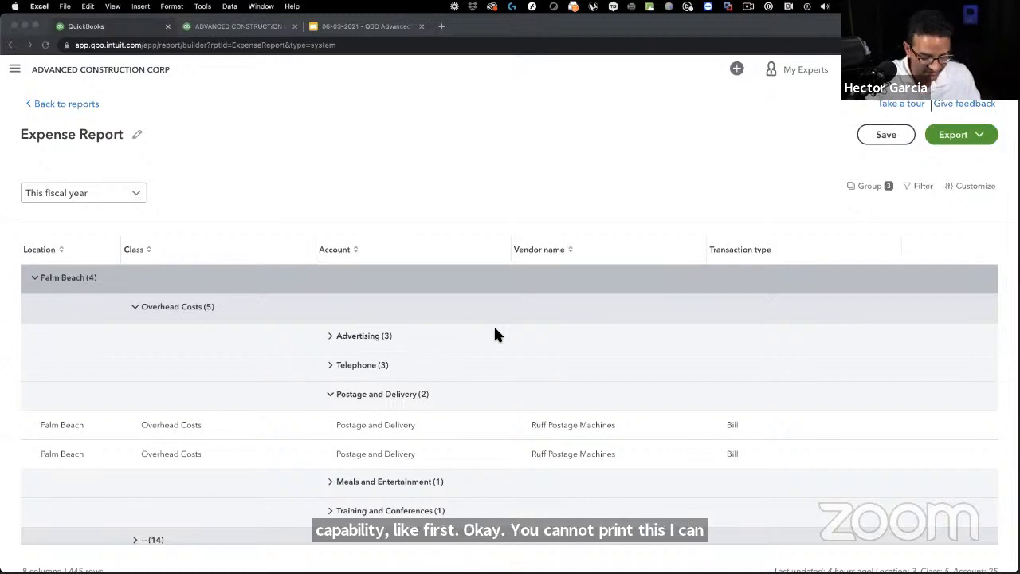
Step: Switch to QuickBooks in Chrome, open the Expense Report's print preview in Landscape layout and show the additional print settings
left_click(515, 107)
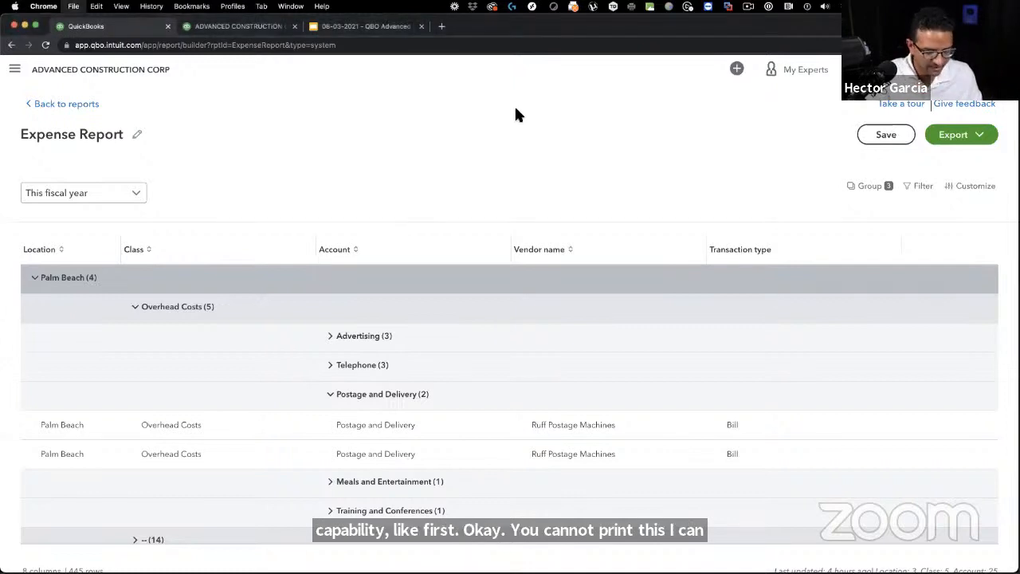
key("super+p")
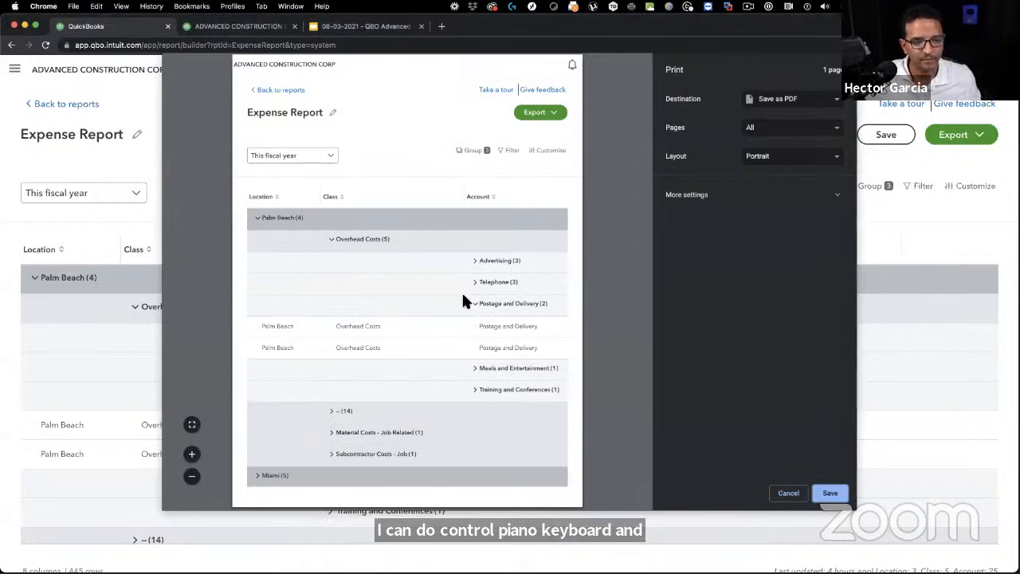
left_click(783, 158)
left_click(767, 168)
left_click(693, 195)
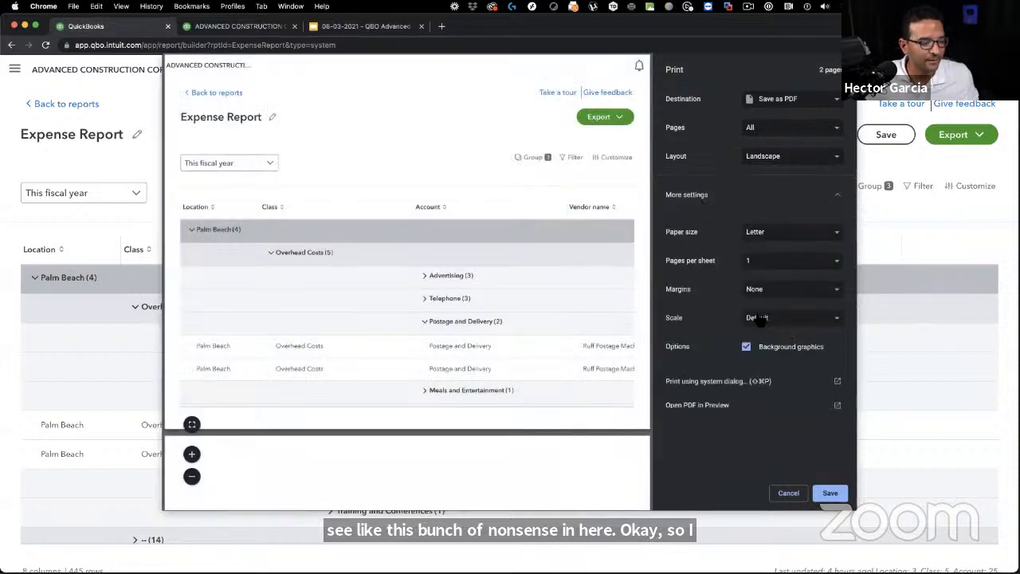
Step: Set the print scale to Custom with a value of 20
left_click(784, 317)
left_click(779, 329)
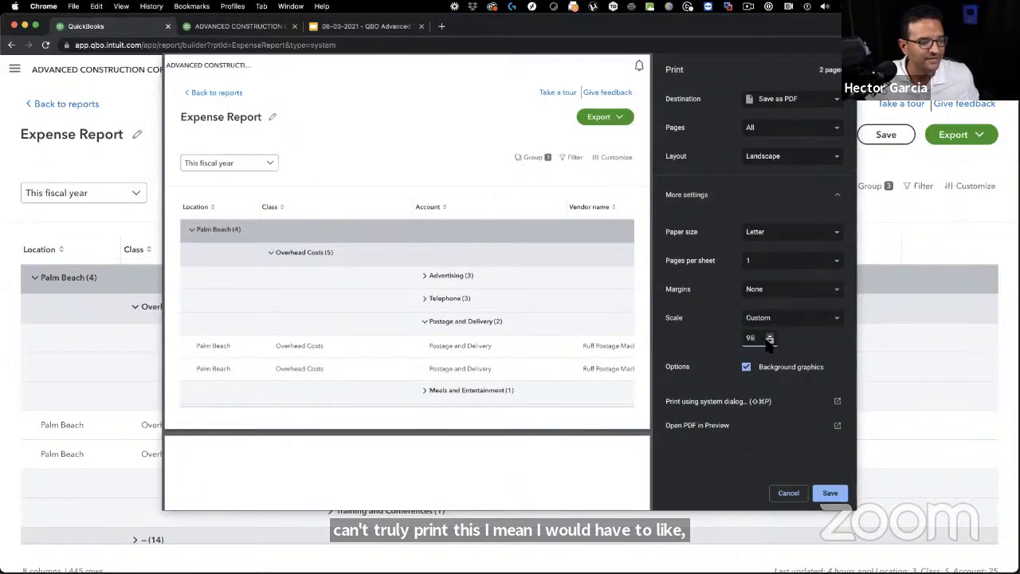
double_click(760, 340)
type("20")
key("Tab")
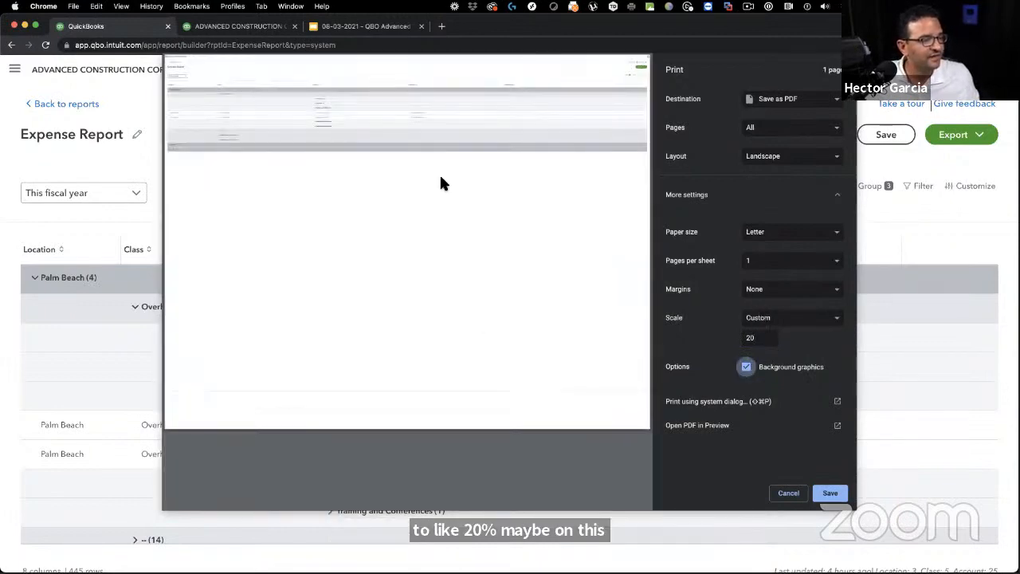
Step: Try a custom print scale of 50 for the Expense Report and cancel printing
left_click(758, 339)
type("50")
key("Tab")
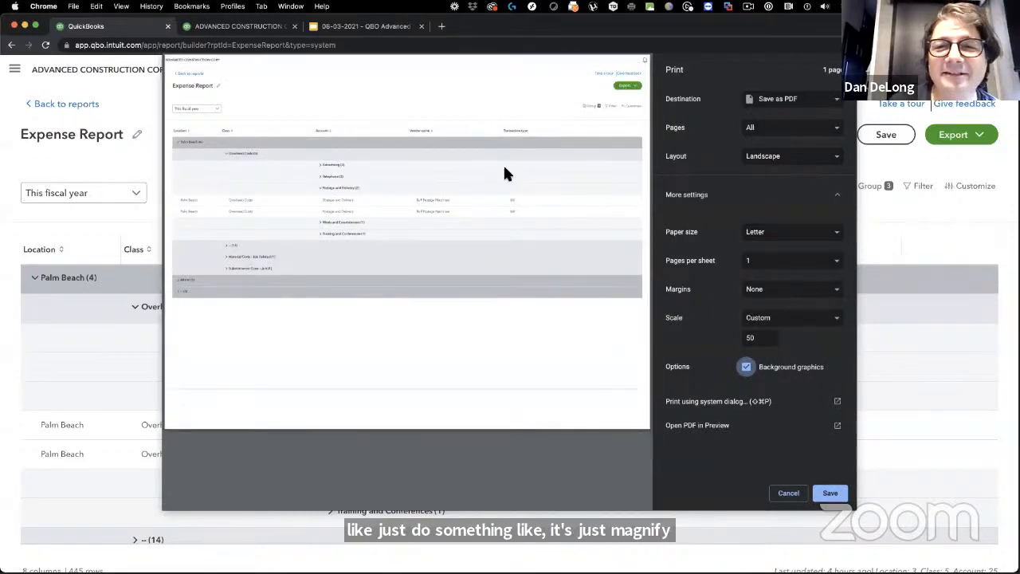
left_click(792, 494)
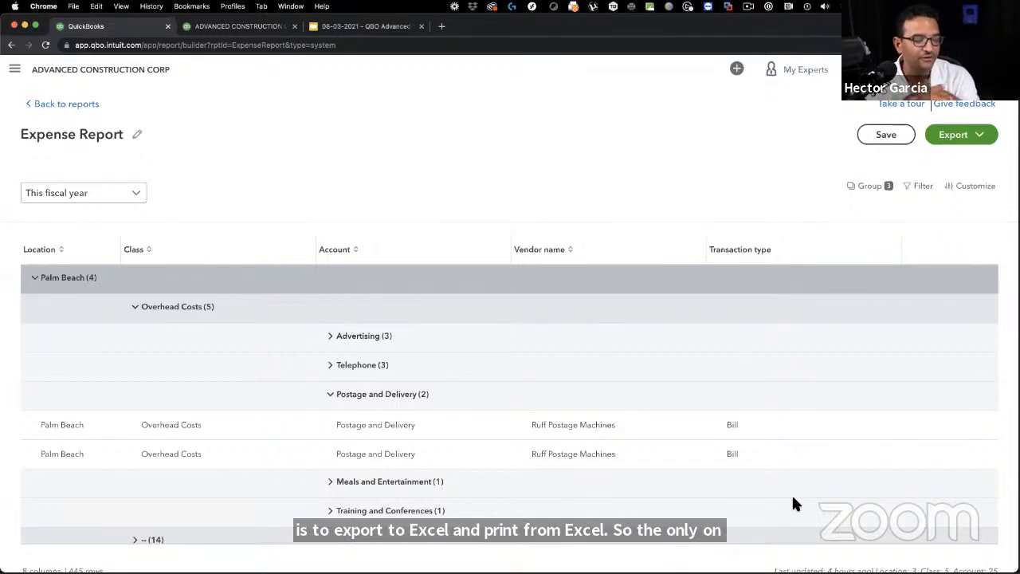
Step: Collapse and re-expand the Postage and Delivery account group under Overhead Costs
left_click(333, 396)
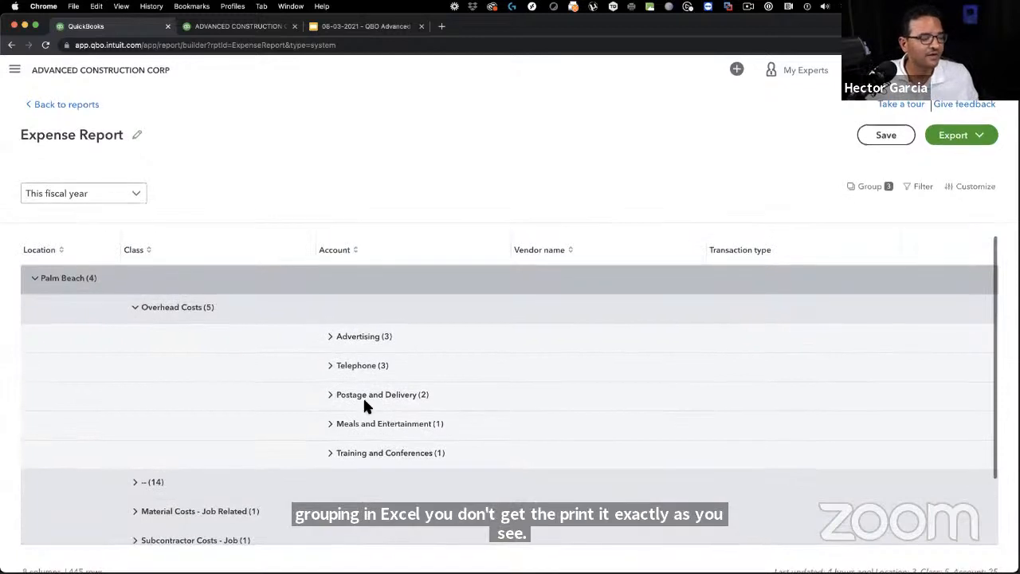
left_click(366, 398)
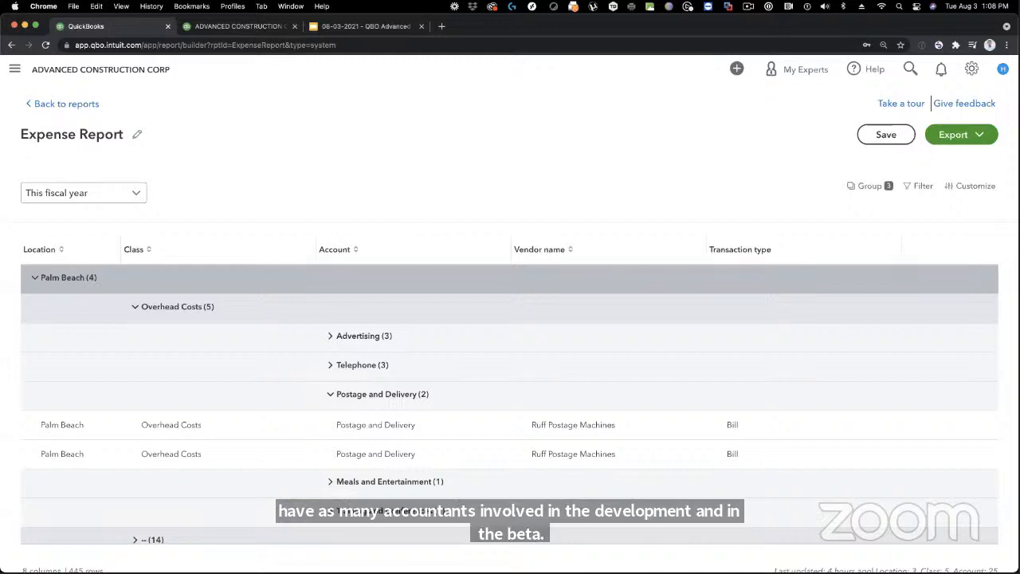
Step: Leave the Expense Report and go to the Custom report builder section of the Standard reports list
left_click(18, 71)
left_click(19, 71)
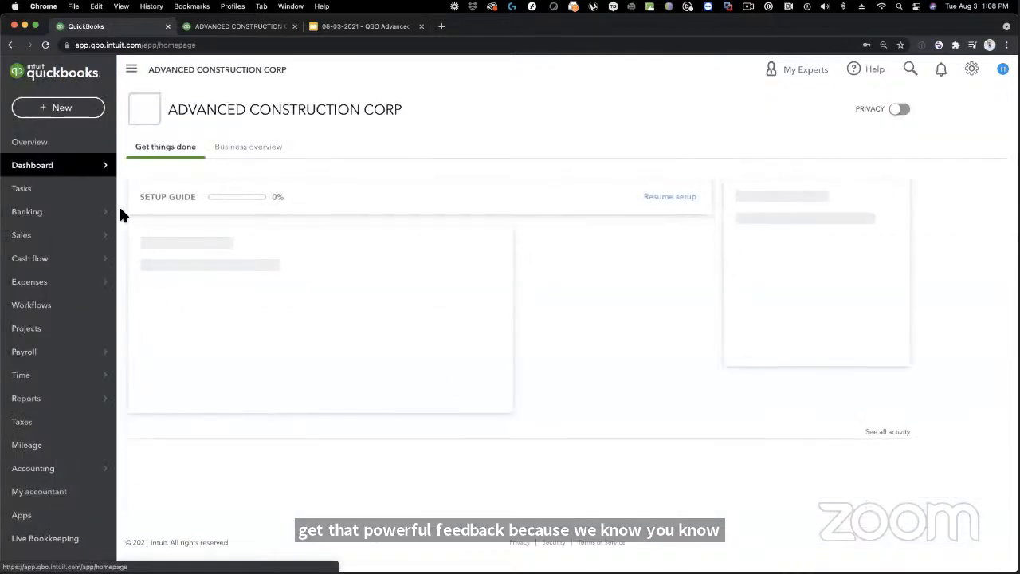
left_click(142, 392)
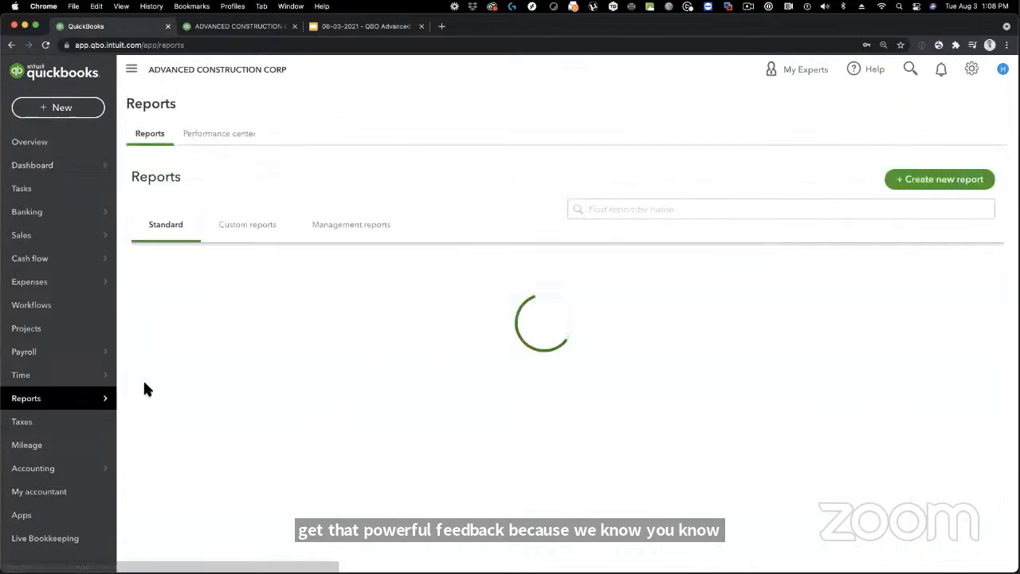
scroll(473, 309, "down", 2)
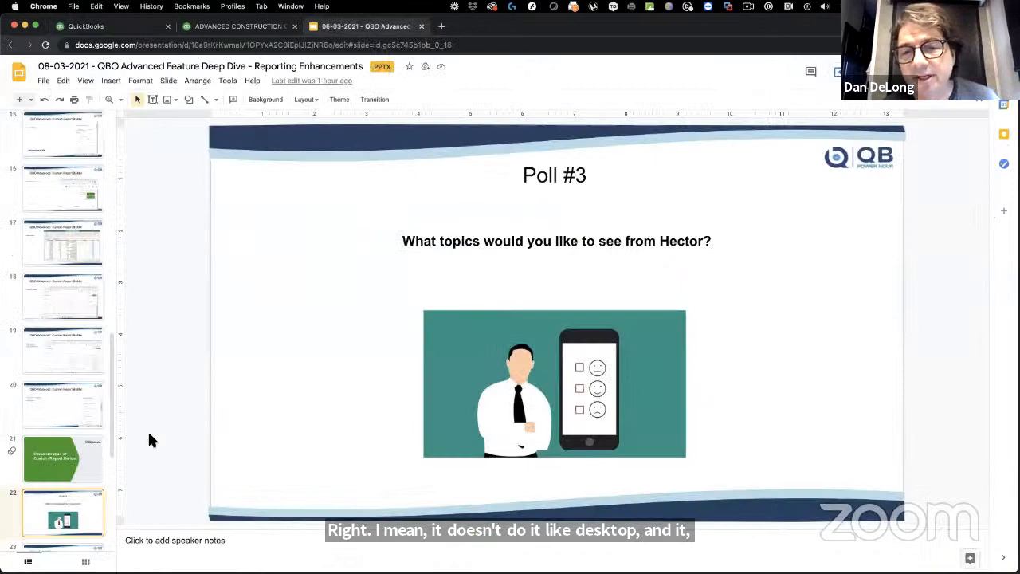
Step: Select the Current Limitations slide in the Google Slides presentation and present it full screen
scroll(84, 410, "down", 5)
left_click(66, 376)
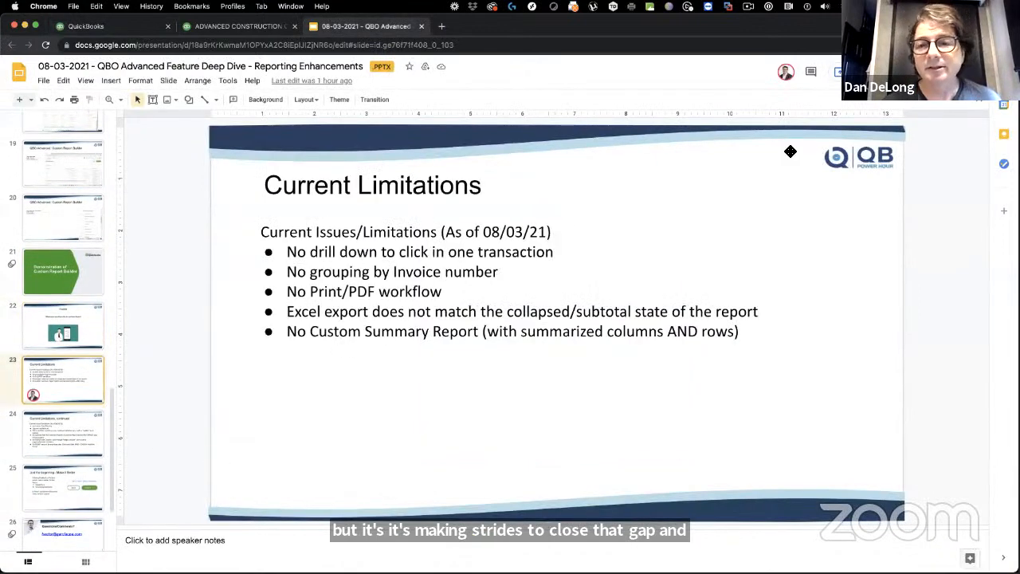
left_click(888, 71)
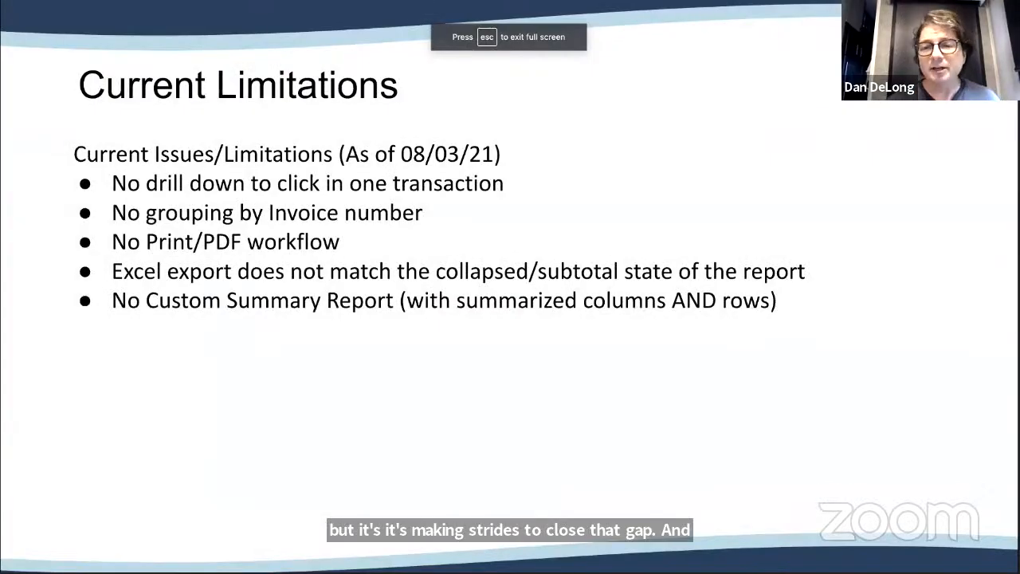
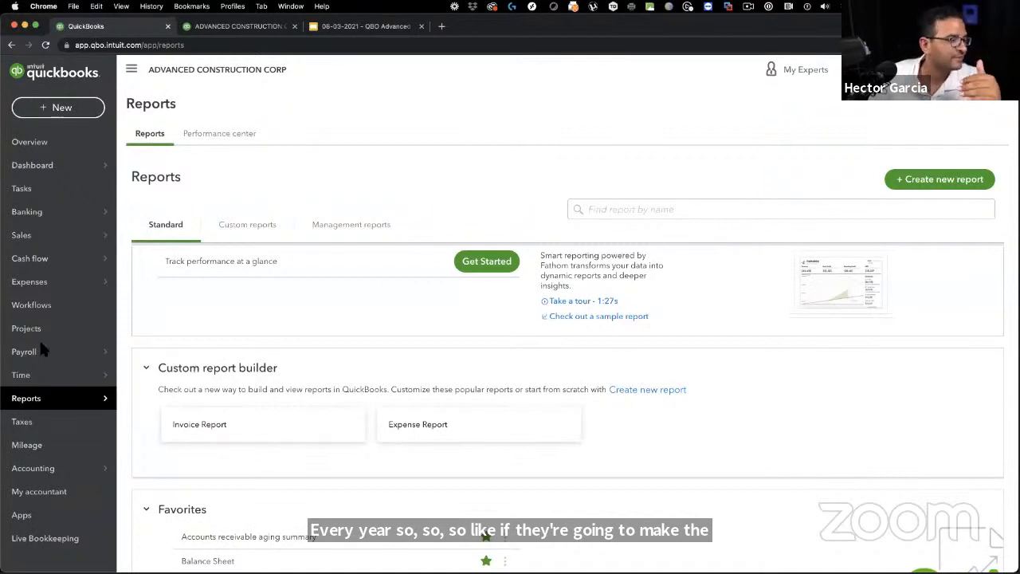
Step: Open the Performance center in QuickBooks and look through its insights and charts, including the industry benchmark charts
mouse_move(96, 398)
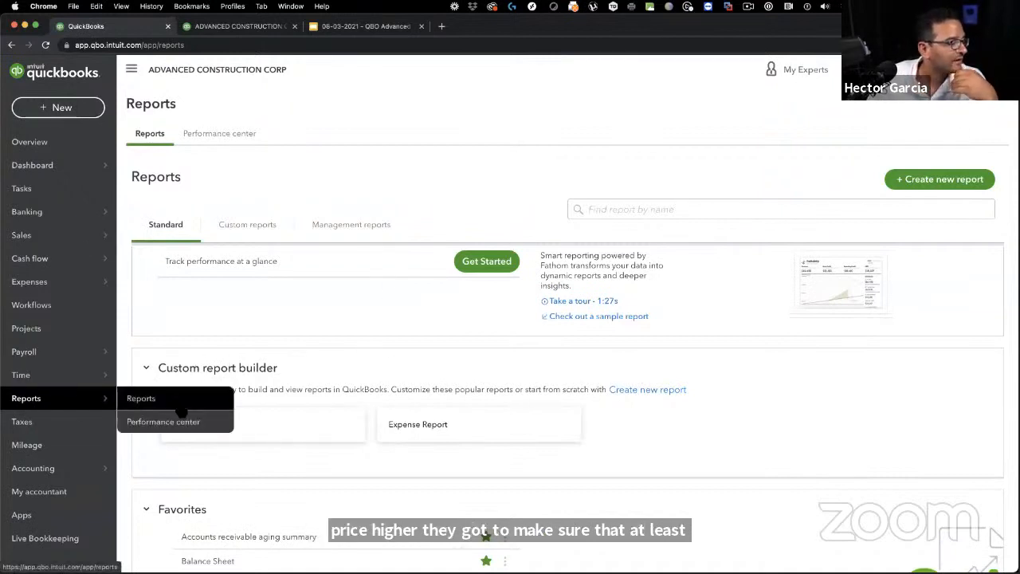
left_click(223, 134)
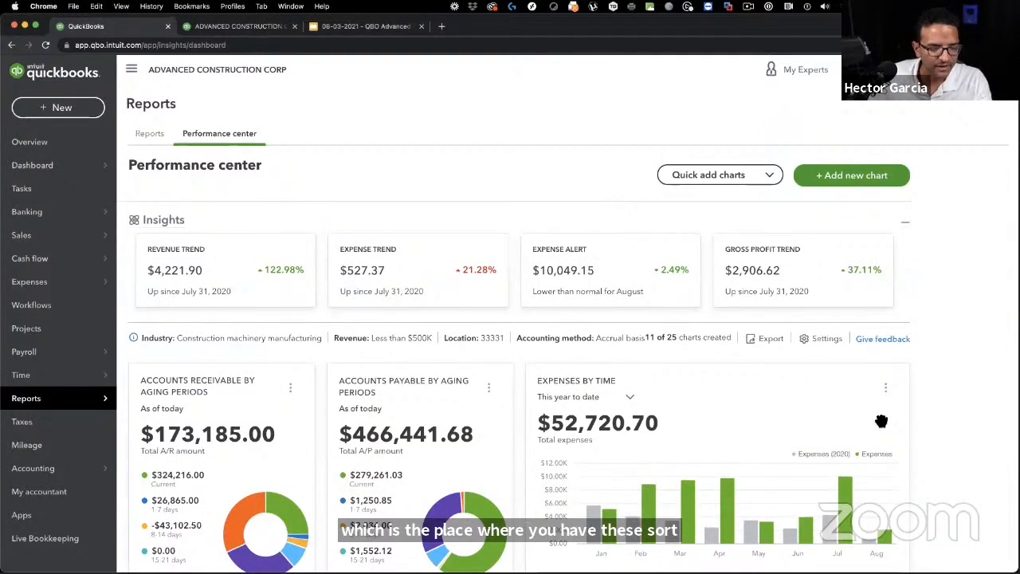
scroll(929, 415, "down", 15)
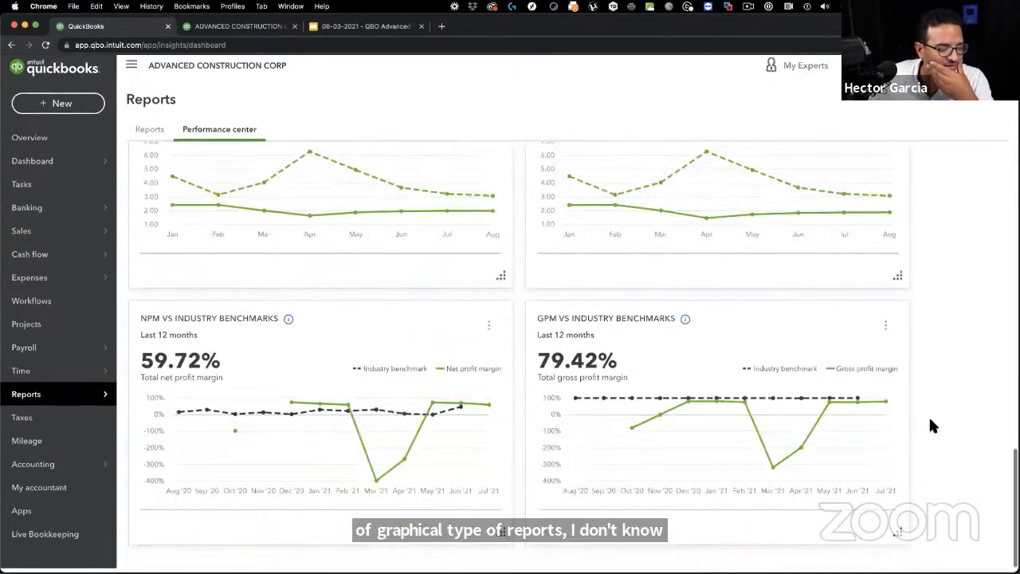
scroll(929, 415, "up", 15)
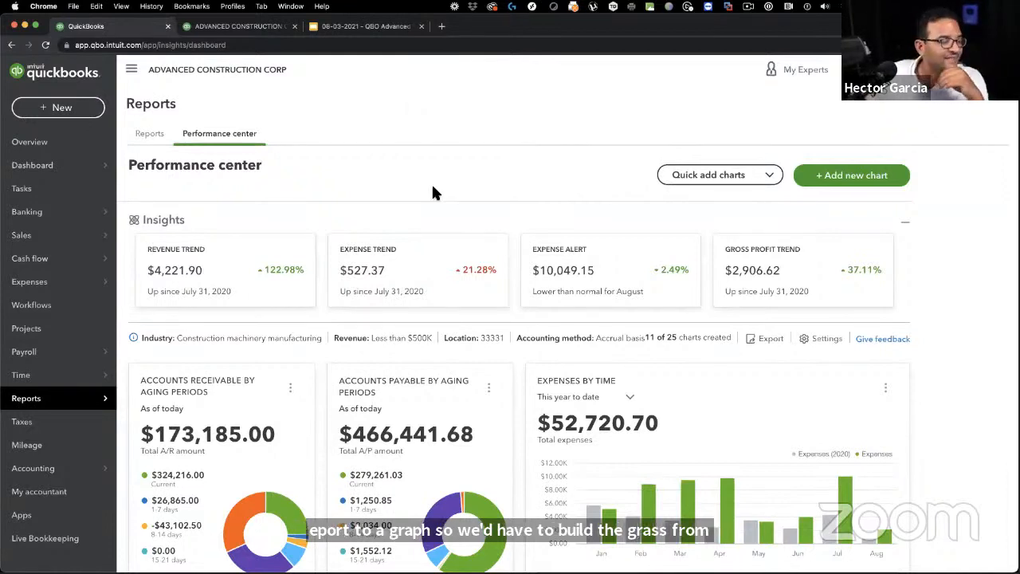
scroll(432, 186, "down", 1)
scroll(432, 187, "up", 1)
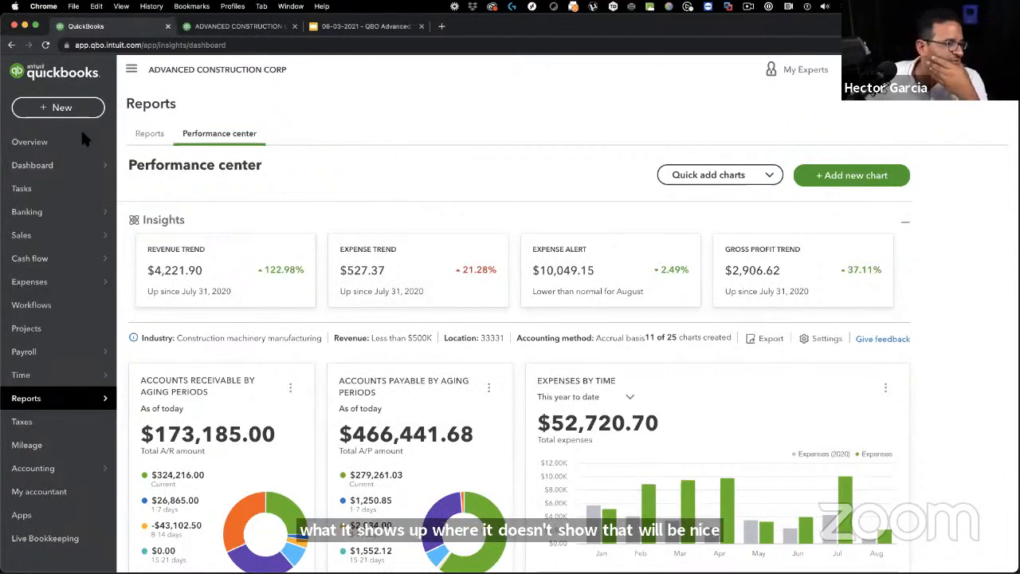
Step: Switch to the reporting enhancements presentation in Google Slides
left_click(313, 29)
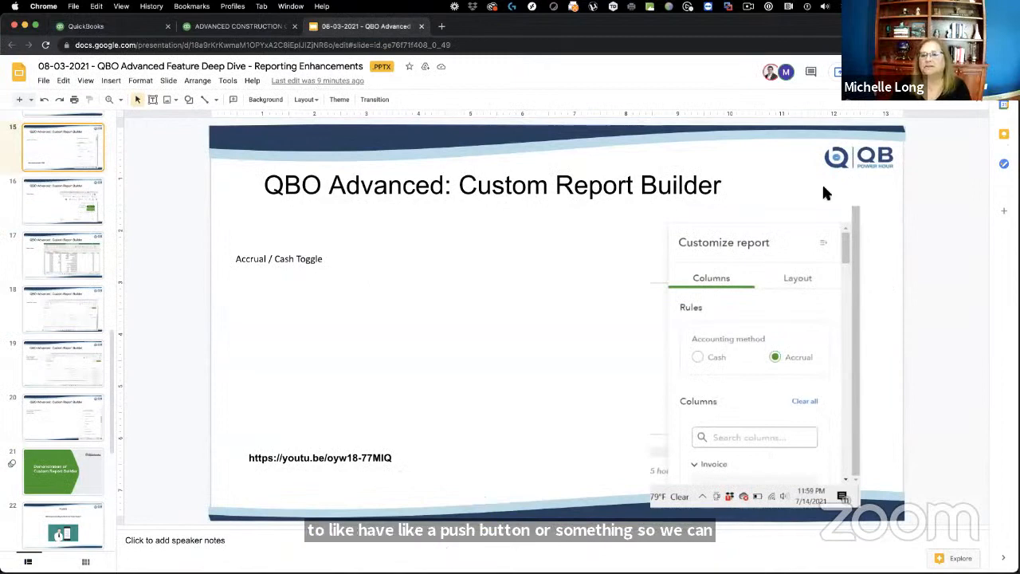